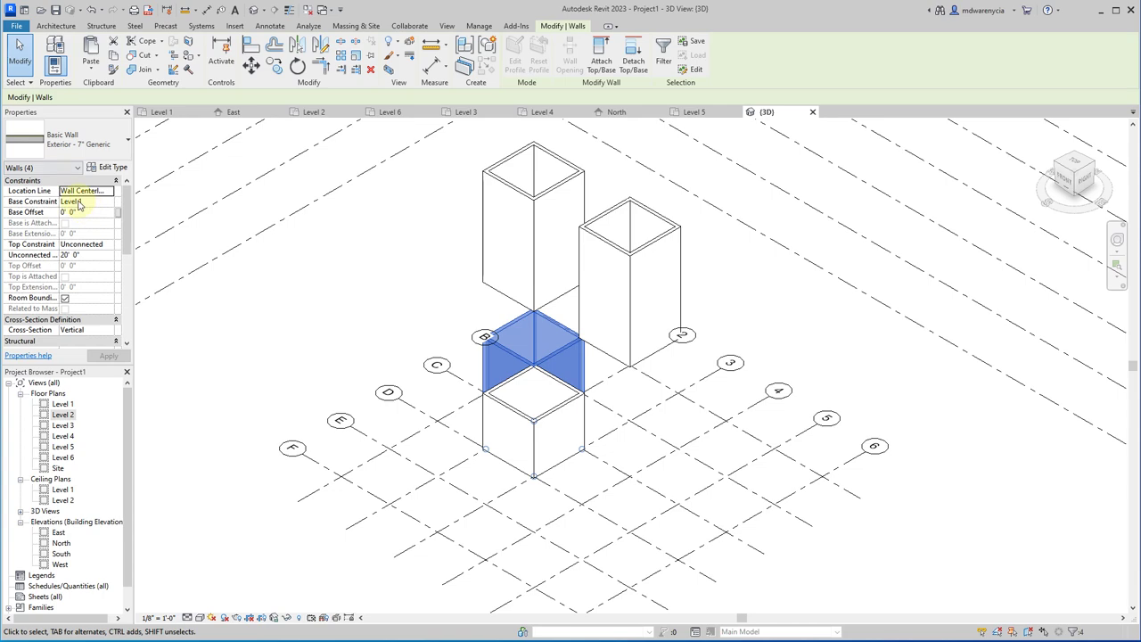
- Set the top constraint of the four selected Level 1 box walls to Up to level: Level 2
left_click(109, 246)
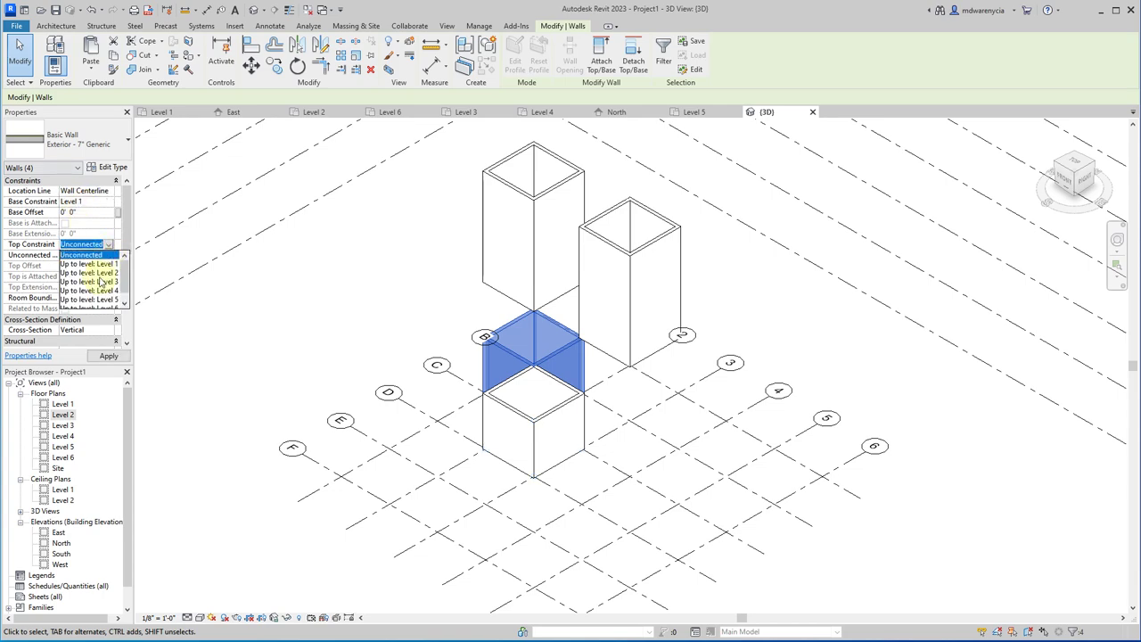
left_click(93, 282)
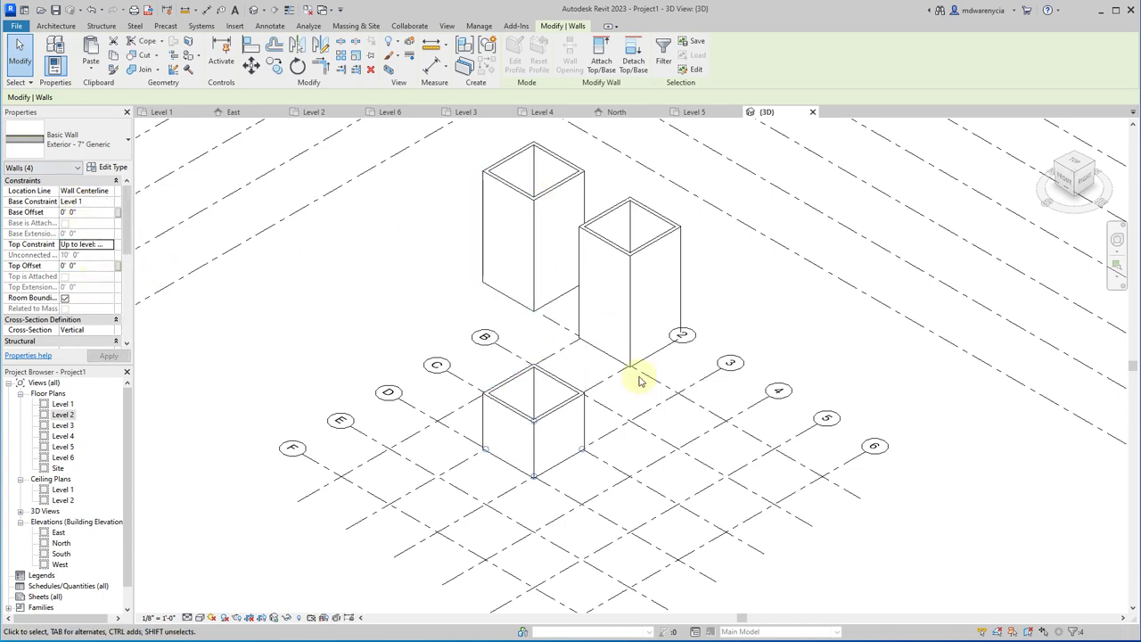
middle_click_drag(638, 382, 472, 252, "shift")
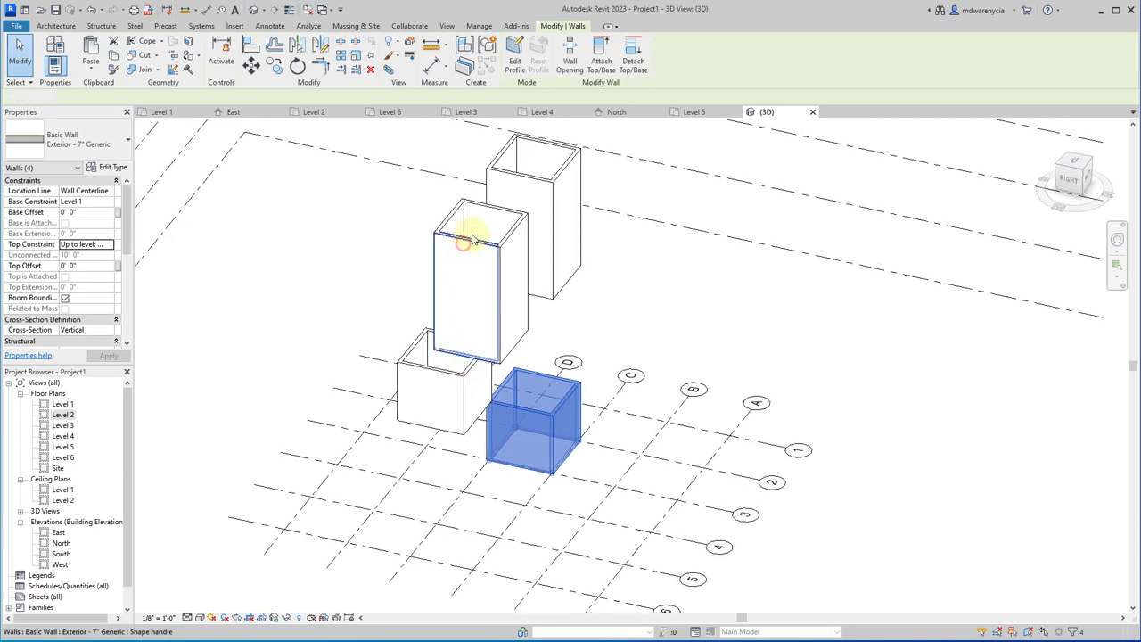
left_click(473, 239)
left_click(514, 194, "ctrl")
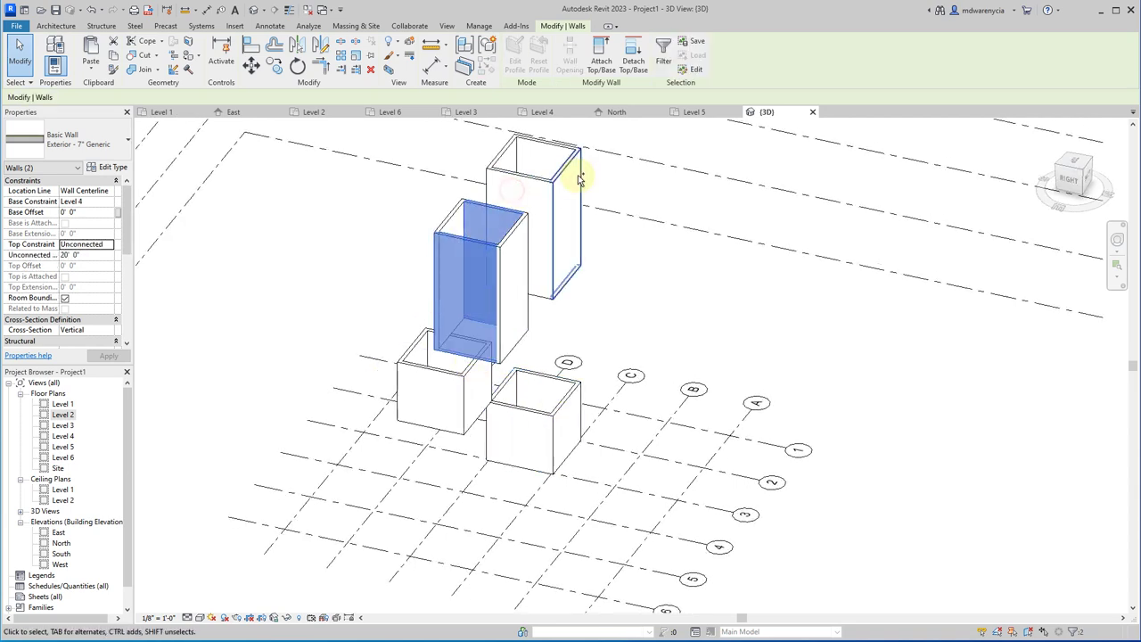
left_click(578, 178, "ctrl")
left_click(545, 141, "ctrl")
left_click(521, 182, "ctrl")
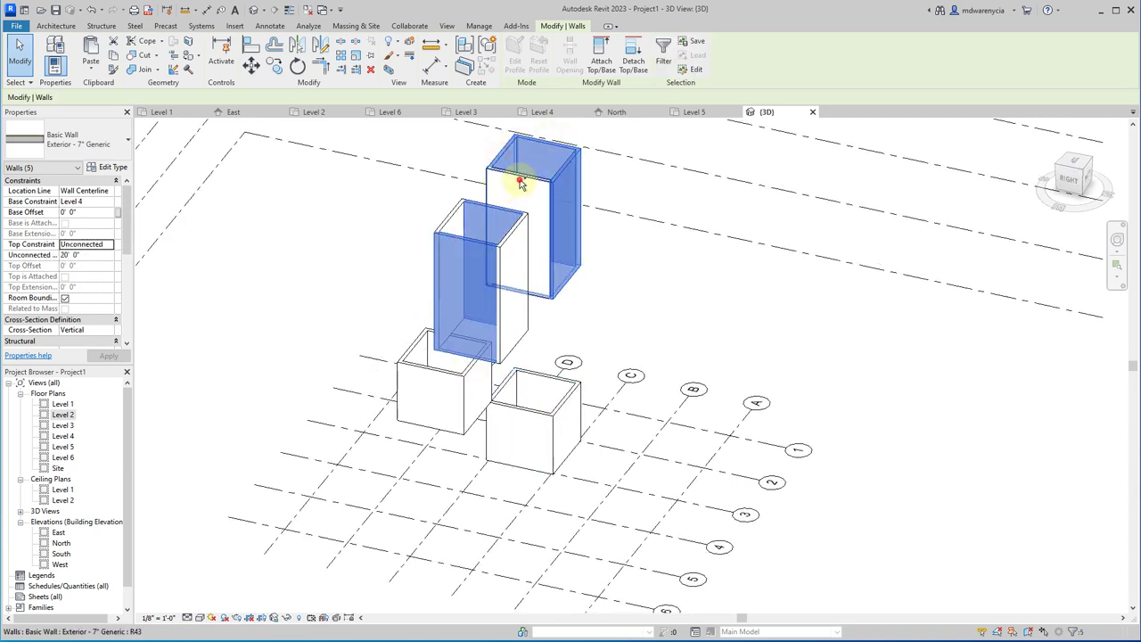
left_click(420, 196)
- Constrain the four walls of the nearer tall box with base at Level 3 and top up to Level 4
left_click(446, 216)
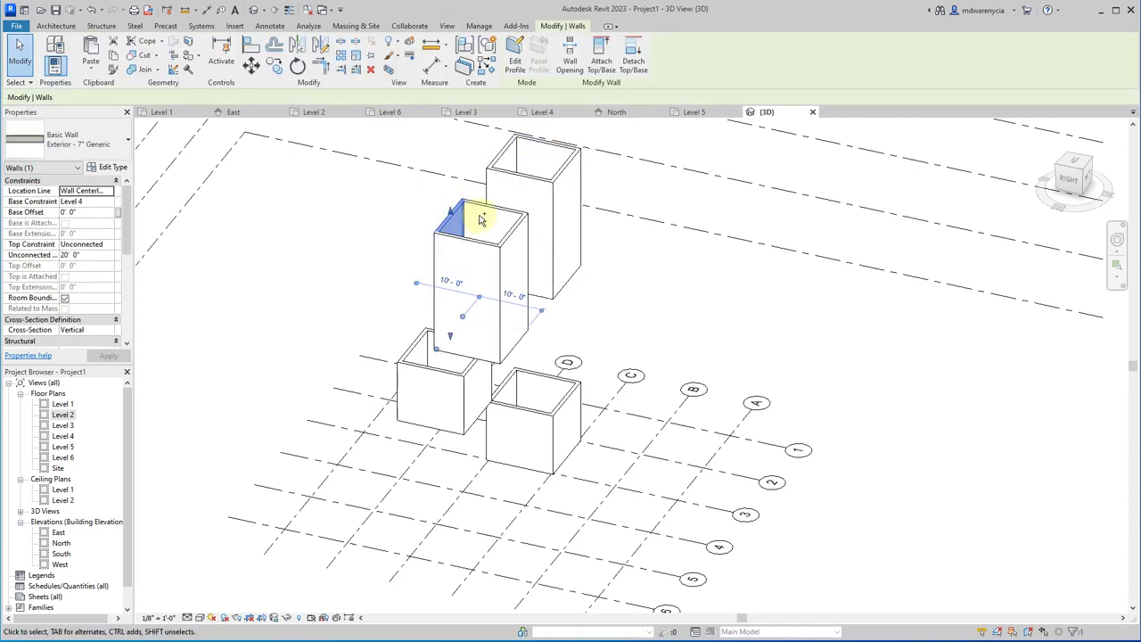
left_click(507, 235, "ctrl")
left_click(508, 246, "ctrl")
left_click(473, 250, "ctrl")
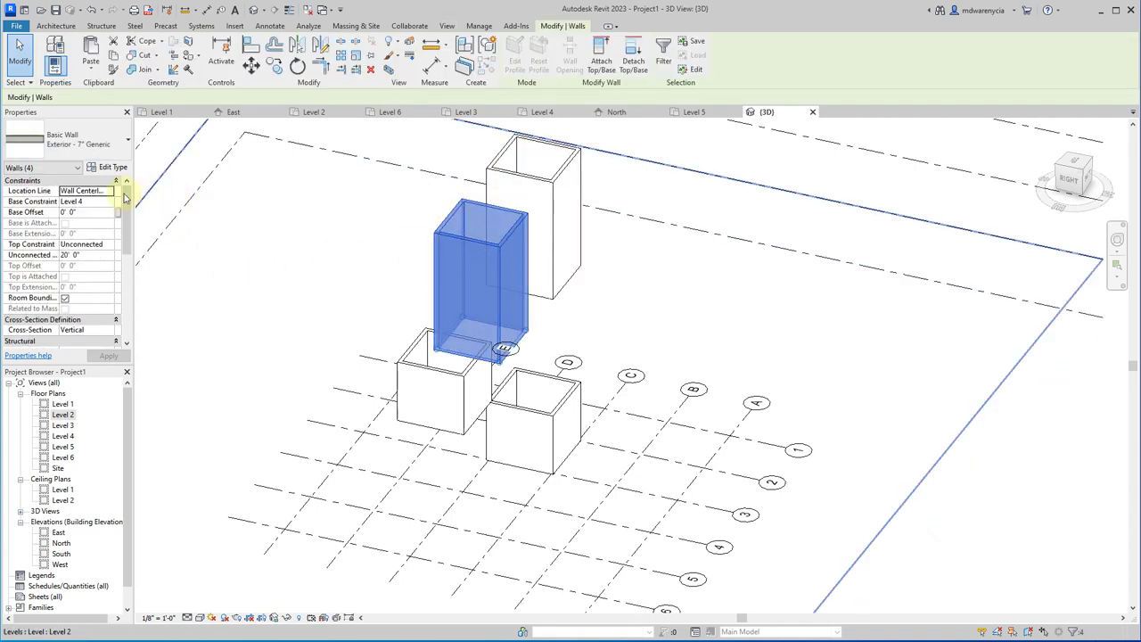
left_click(107, 202)
left_click(90, 233)
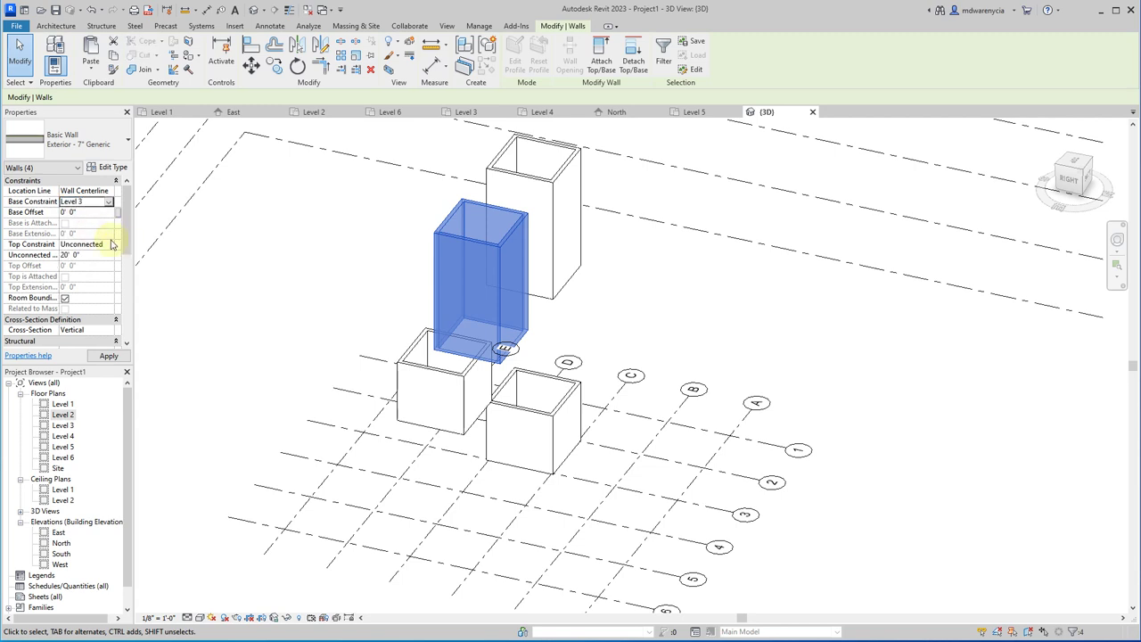
left_click(108, 244)
left_click(98, 291)
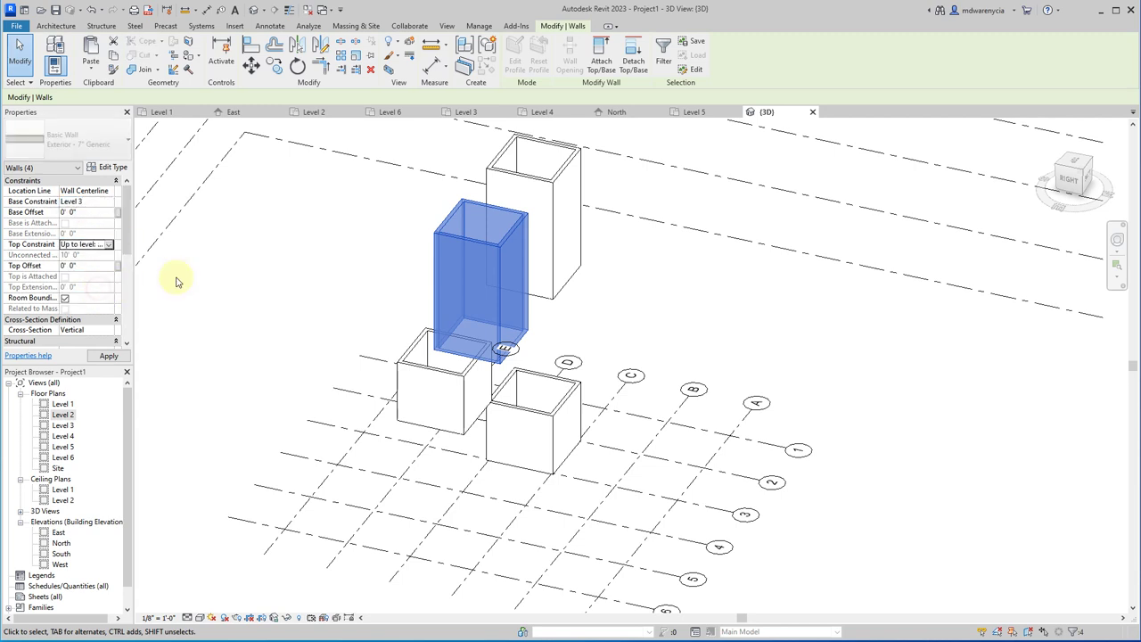
- Set the top constraint of all four walls of the remaining tall box to Up to level: Level 5
left_click(495, 171)
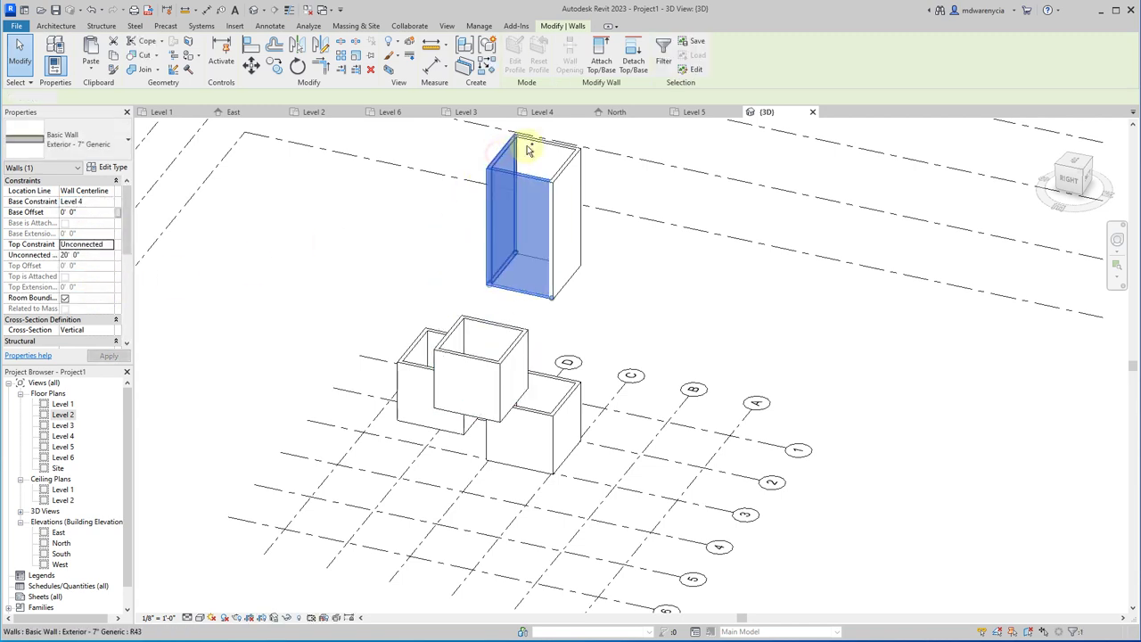
left_click(527, 148, "ctrl")
left_click(568, 174, "ctrl")
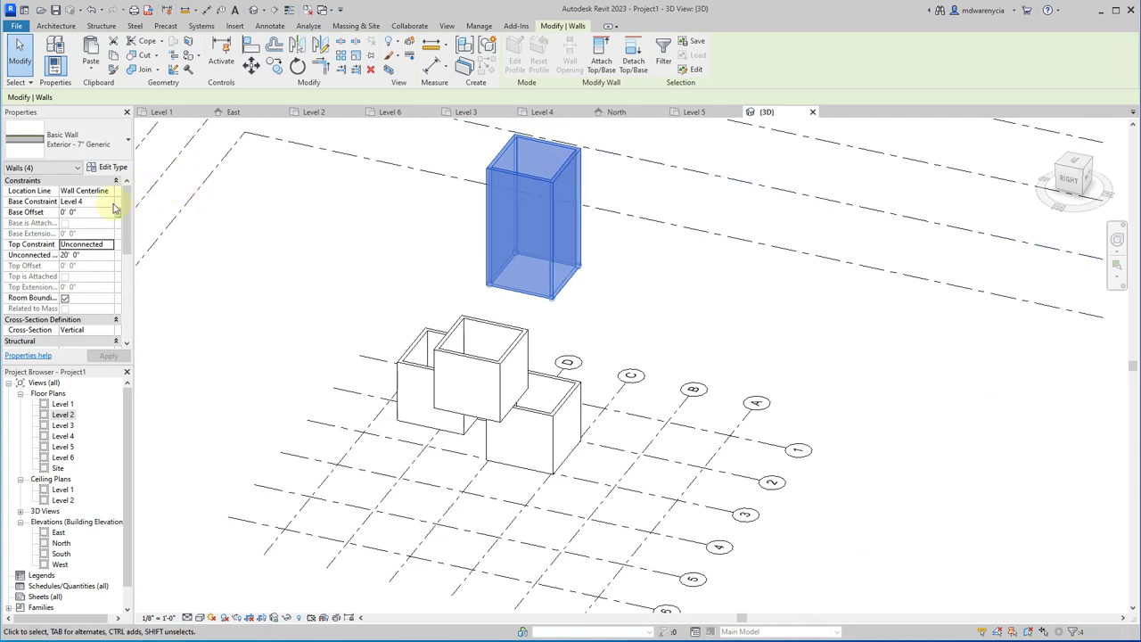
middle_click_drag(364, 289, 117, 221, "shift")
left_click(108, 245)
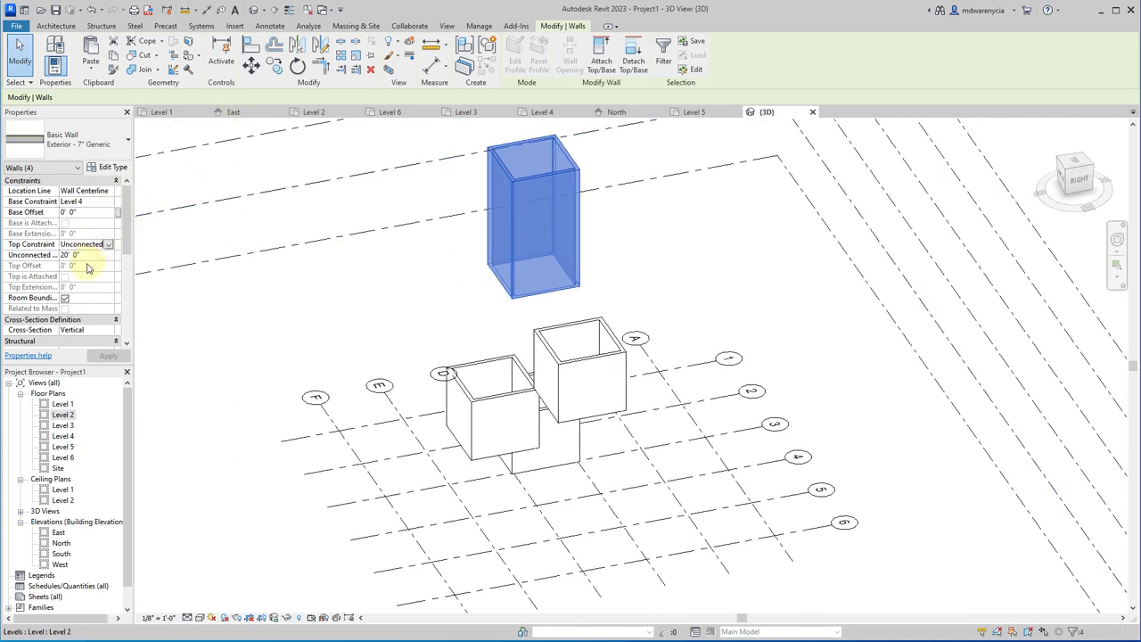
left_click(109, 245)
left_click(95, 300)
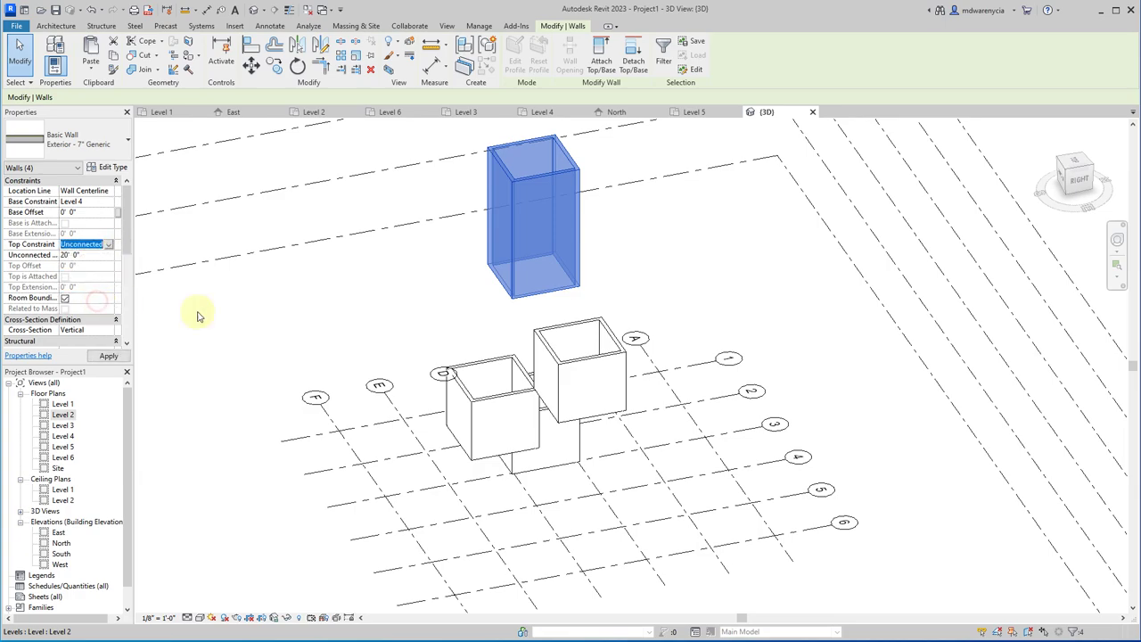
left_click(298, 306)
middle_click_drag(298, 305, 420, 473, "shift")
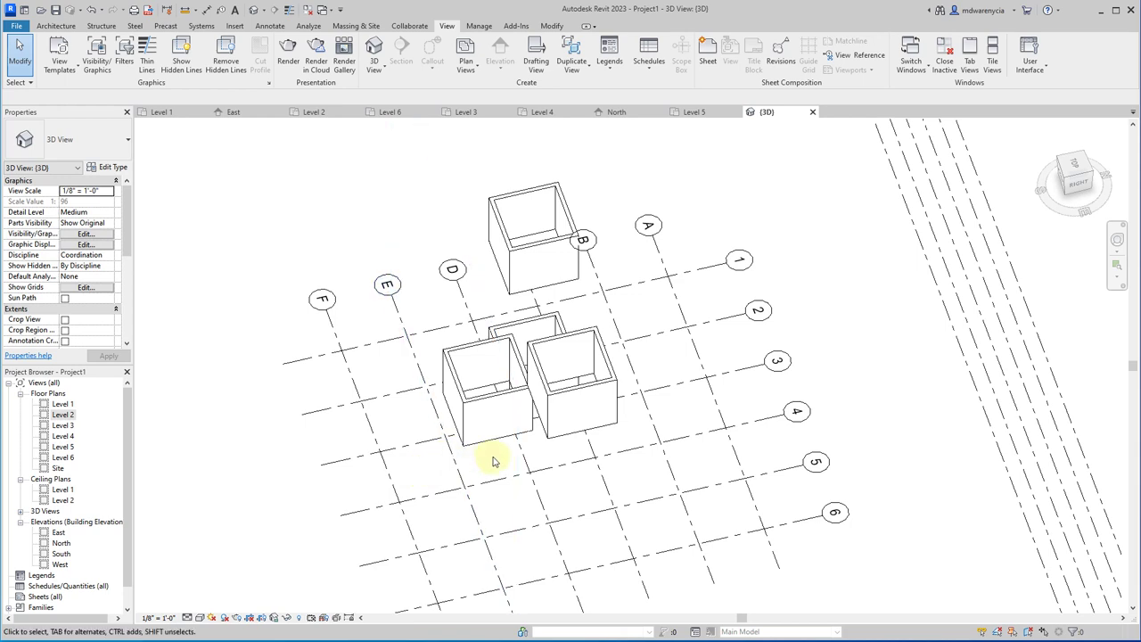
- Create a straight Level 1 to Level 2 stair along grid C toward the box in the Level 1 plan, using Exterior Support: Right as location line
left_click(53, 25)
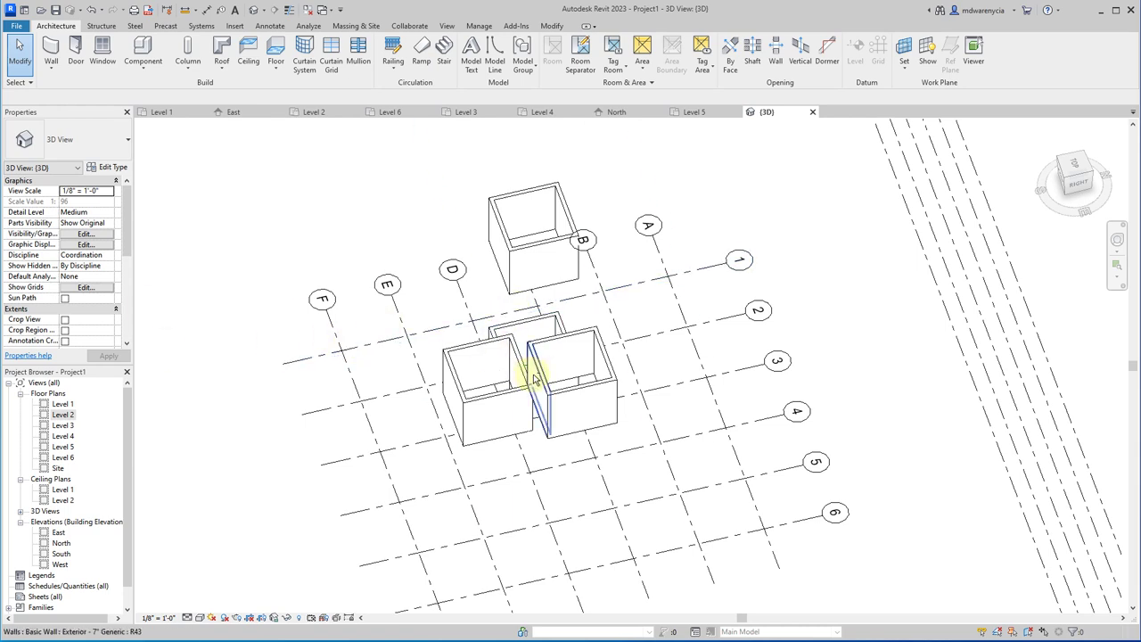
left_click(443, 58)
left_click(164, 111)
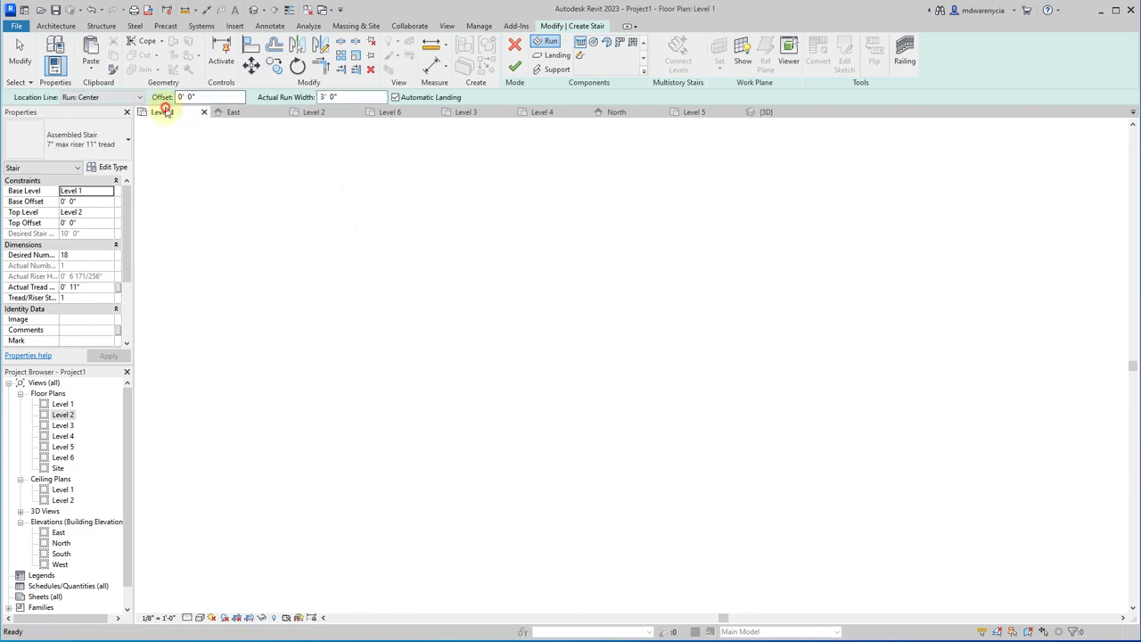
left_click(312, 113)
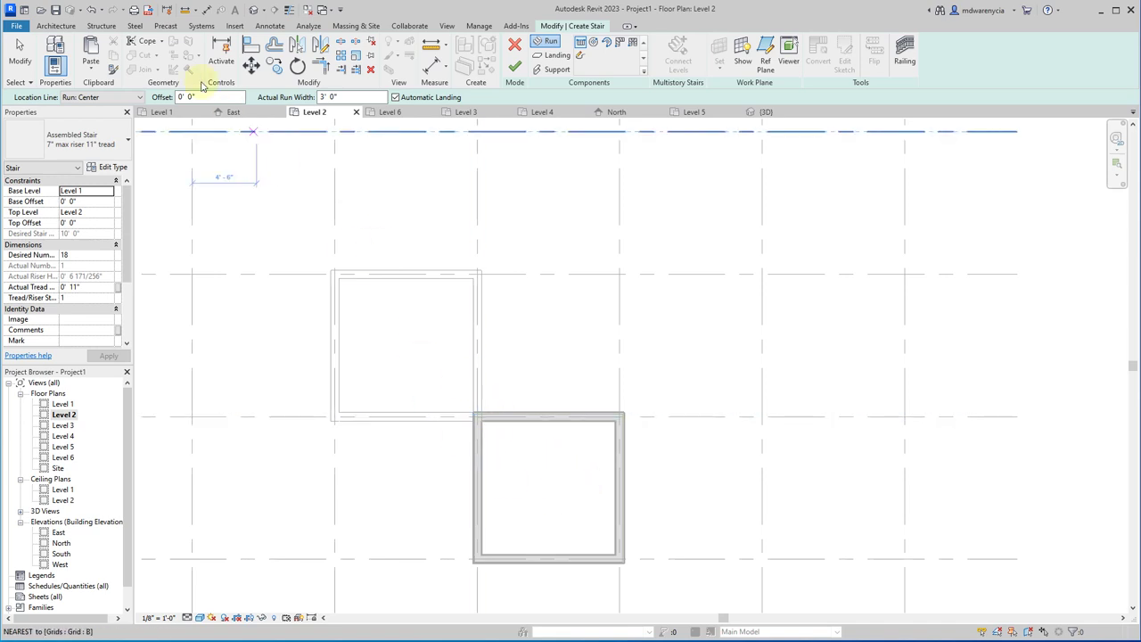
left_click(162, 112)
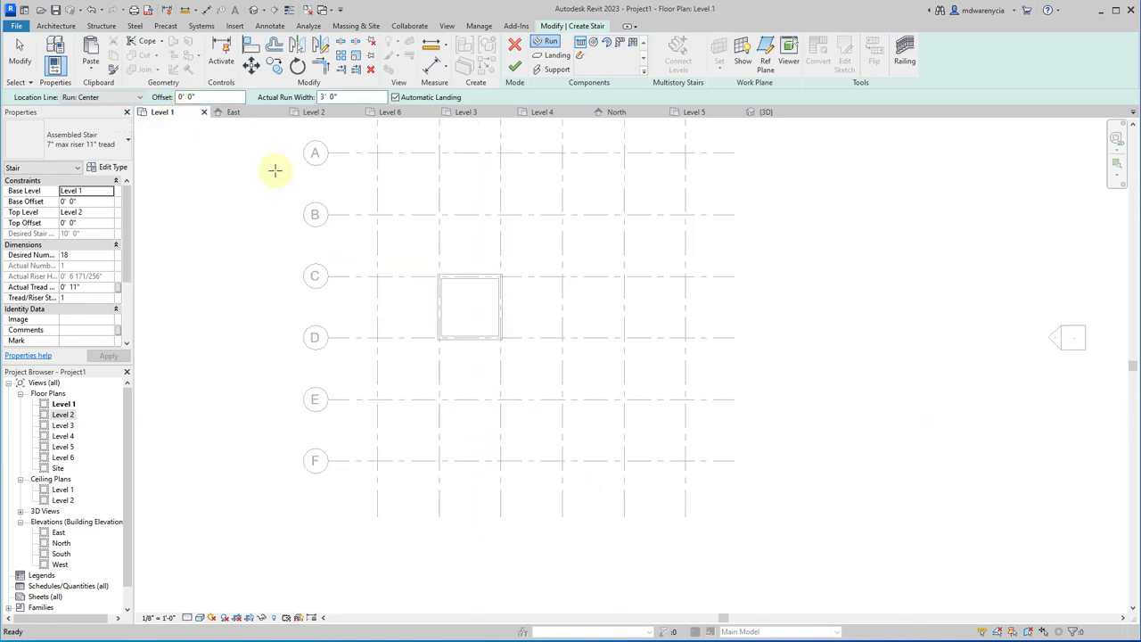
scroll(598, 285, "up", 5)
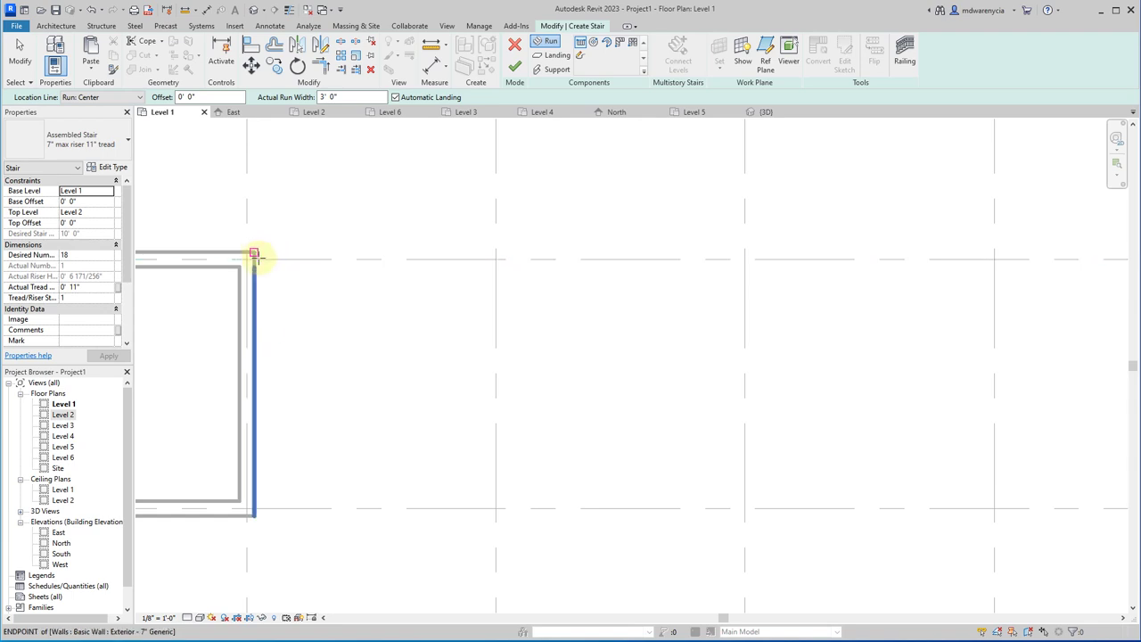
left_click(589, 259)
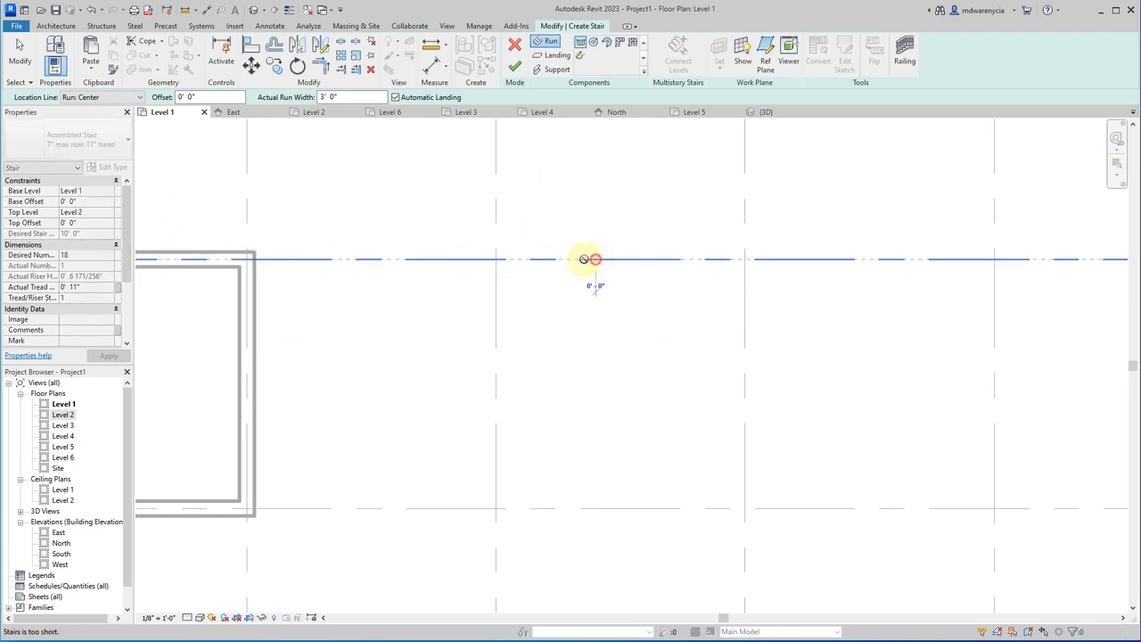
left_click(119, 97)
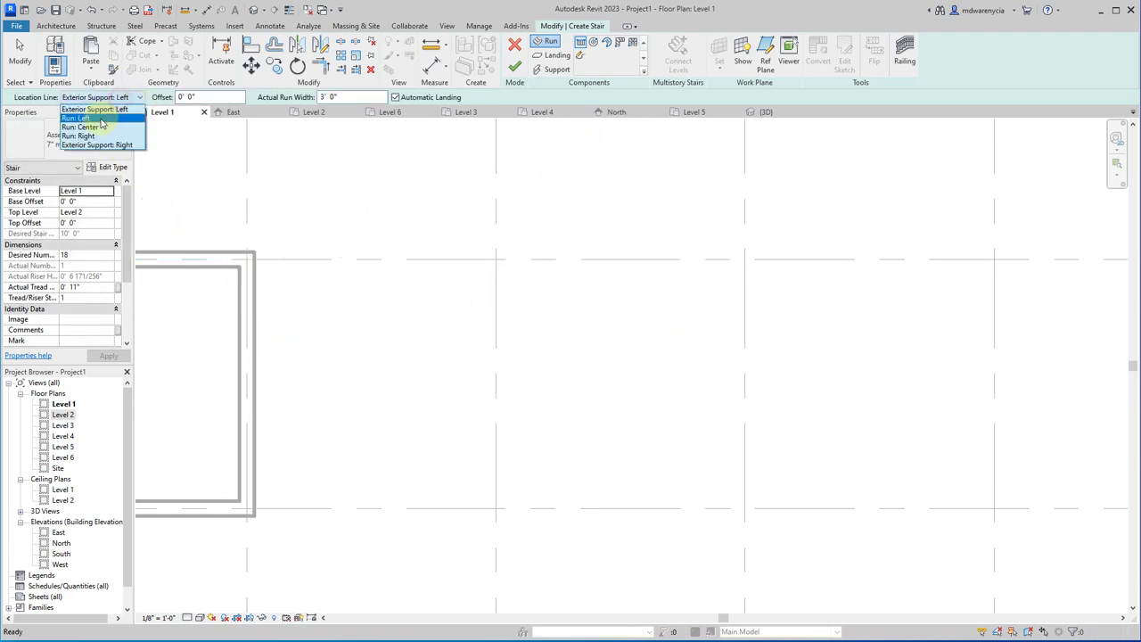
left_click(103, 145)
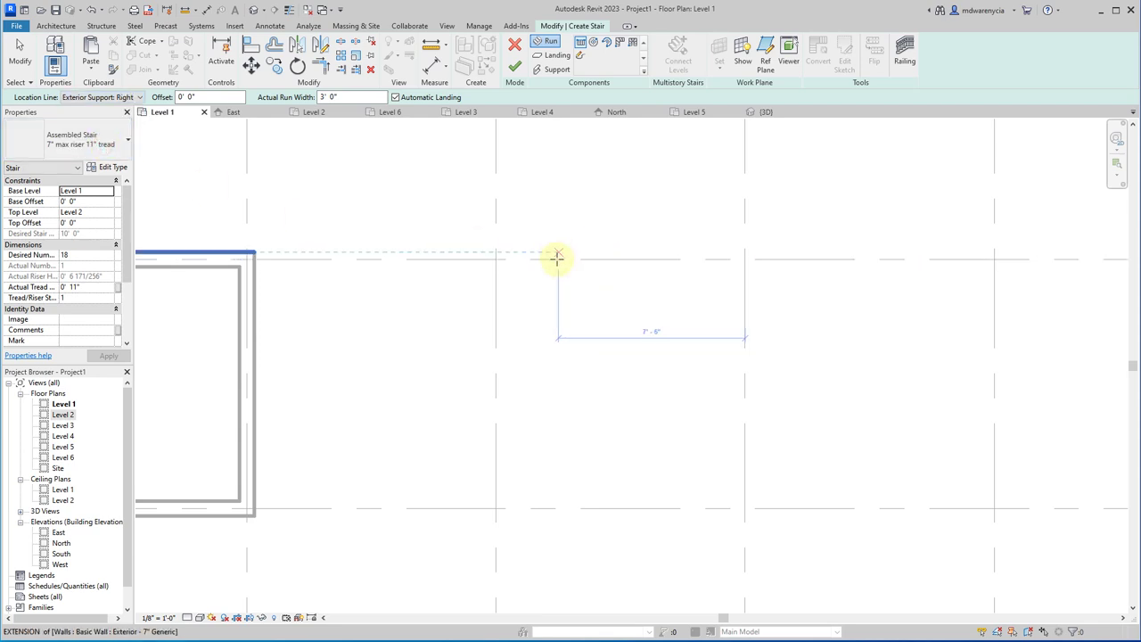
left_click(190, 257)
key("Escape")
left_click(276, 308)
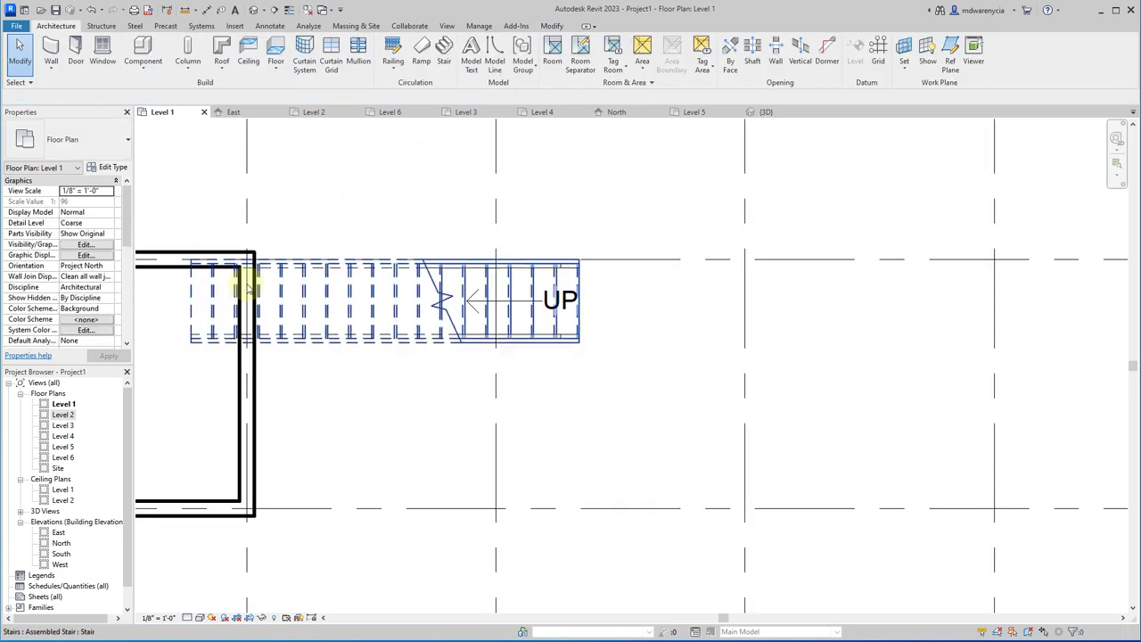
- Try to move the finished stair away from the box's wall in the Level 1 plan, and undo the move
left_click(328, 289)
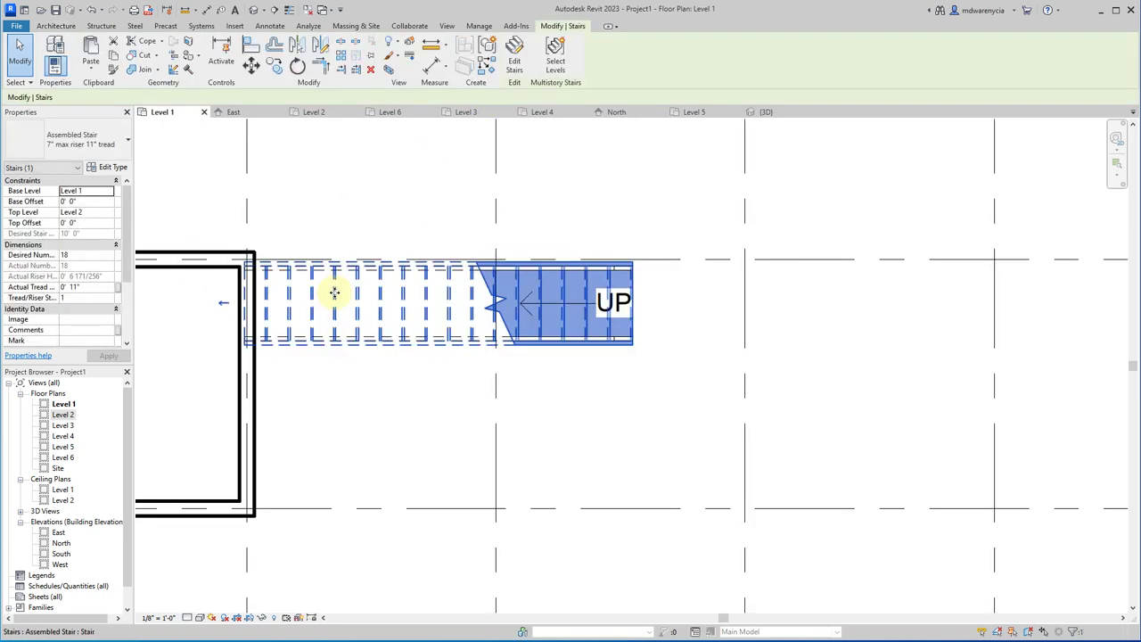
key("Escape")
scroll(331, 294, "up", 3)
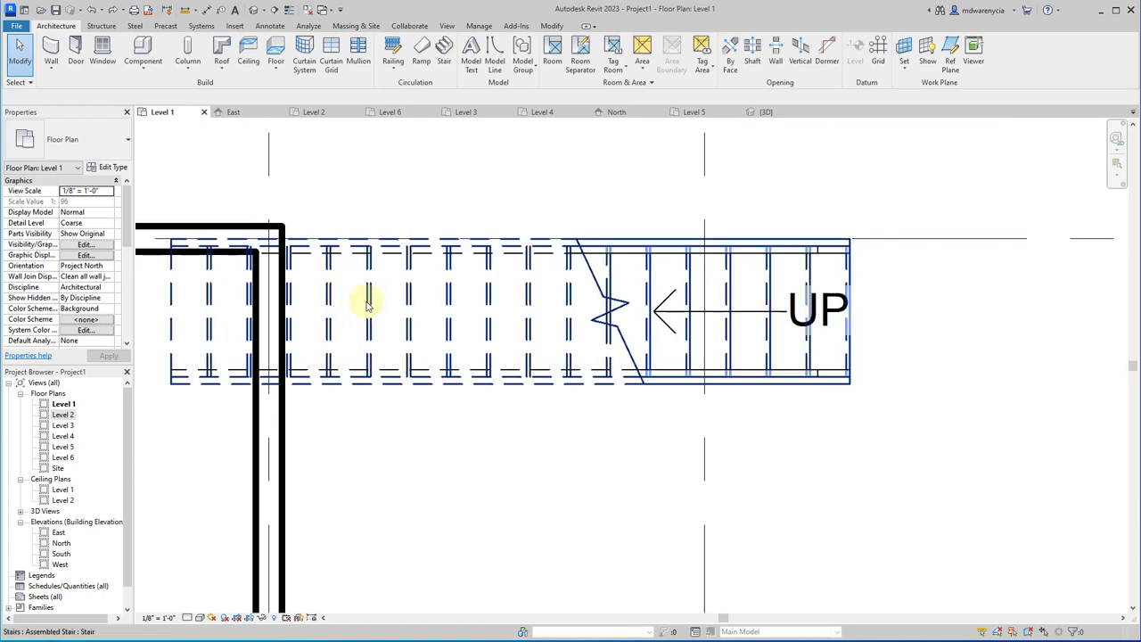
left_click(438, 306)
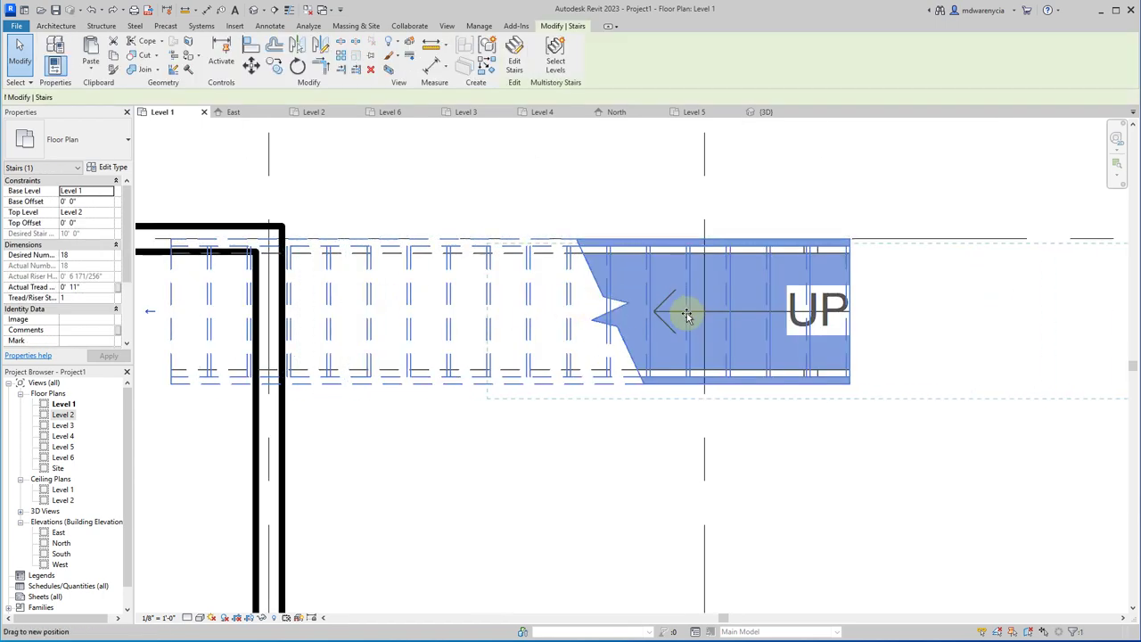
left_click_drag(685, 311, 681, 306)
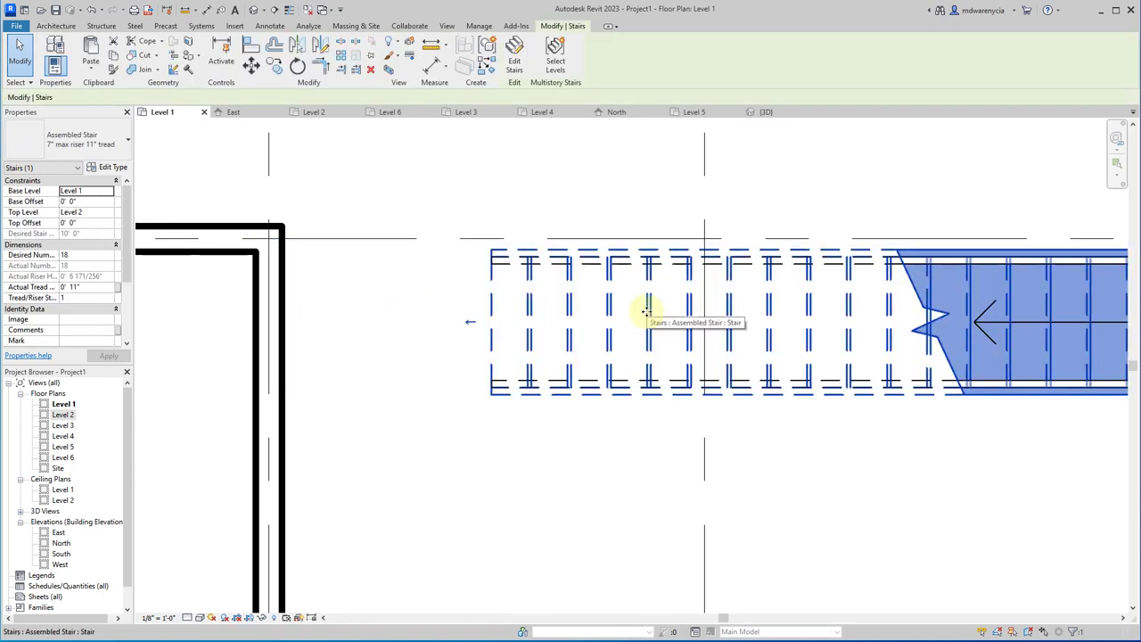
key("ctrl+z")
- Edit the stair, moving its run so the upper end meets the wall's outer face and its side aligns with grid C, and finish editing
double_click(479, 280)
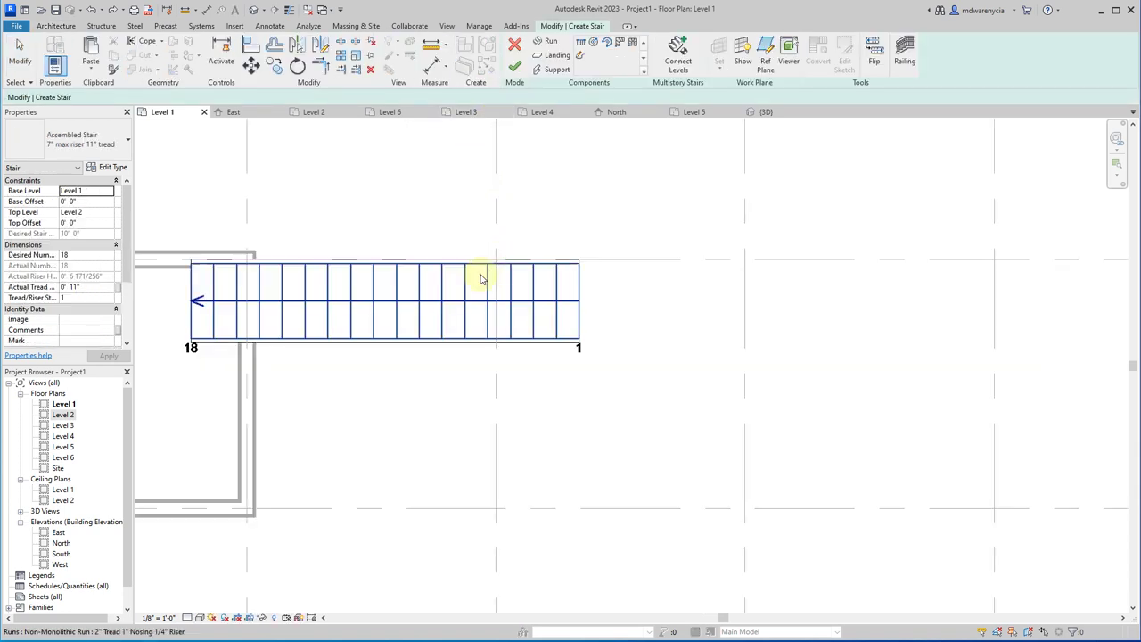
left_click(349, 286)
left_click_drag(347, 287, 440, 301)
scroll(257, 286, "up", 3)
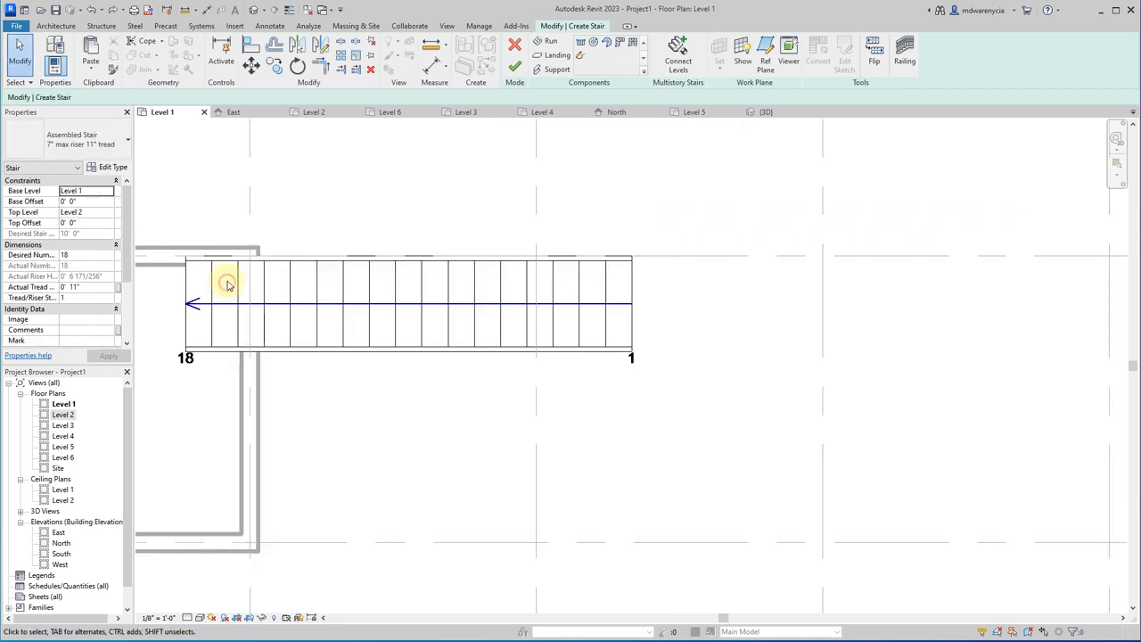
left_click(218, 277)
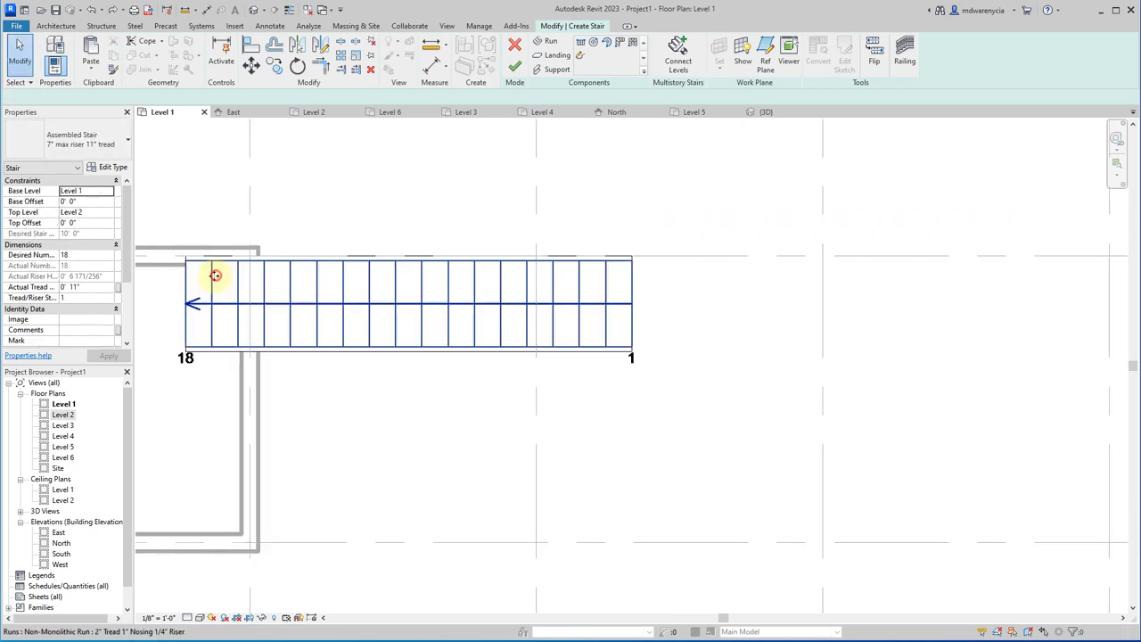
scroll(219, 274, "up", 5)
left_click_drag(218, 275, 378, 290)
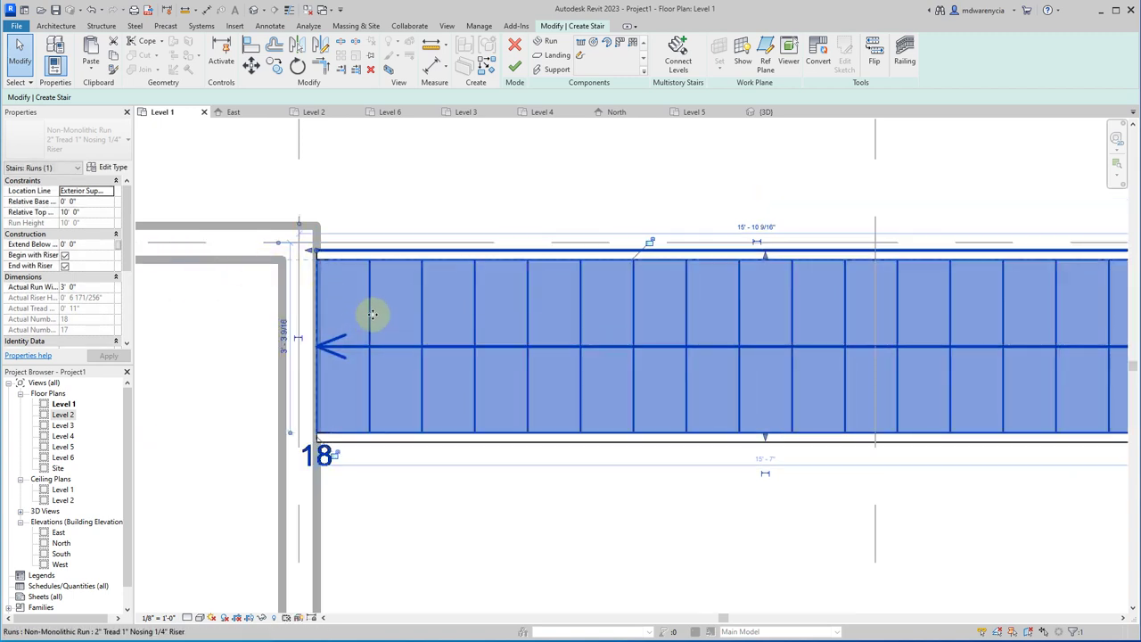
left_click_drag(371, 317, 369, 311)
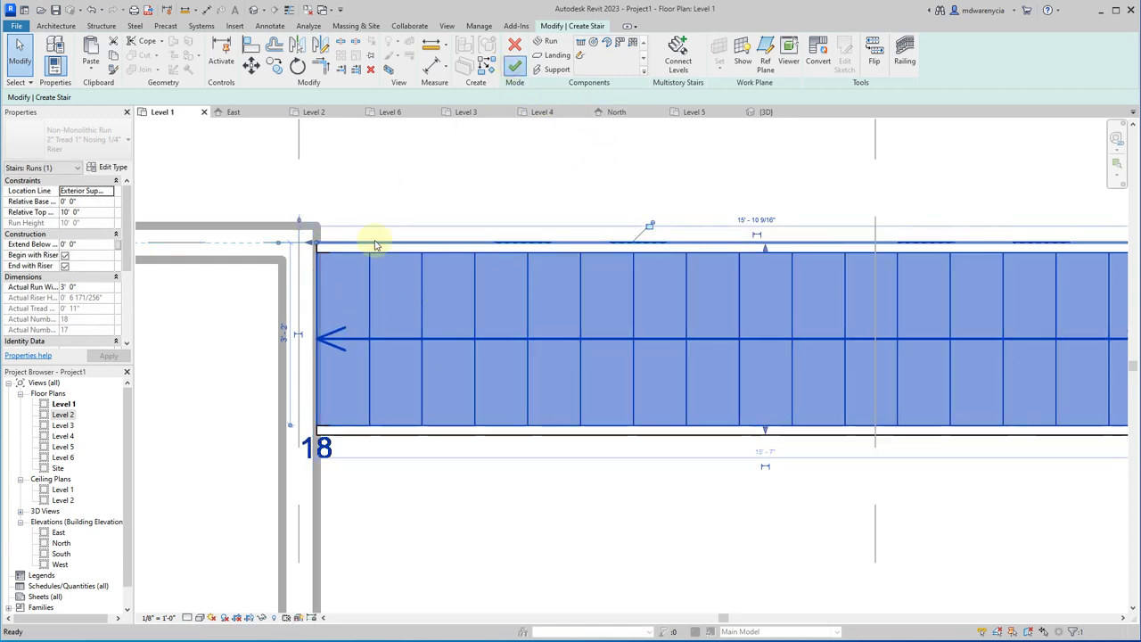
left_click(377, 170)
- Examine in the 3D view how the upper end of the stair meets the box walls
left_click(797, 113)
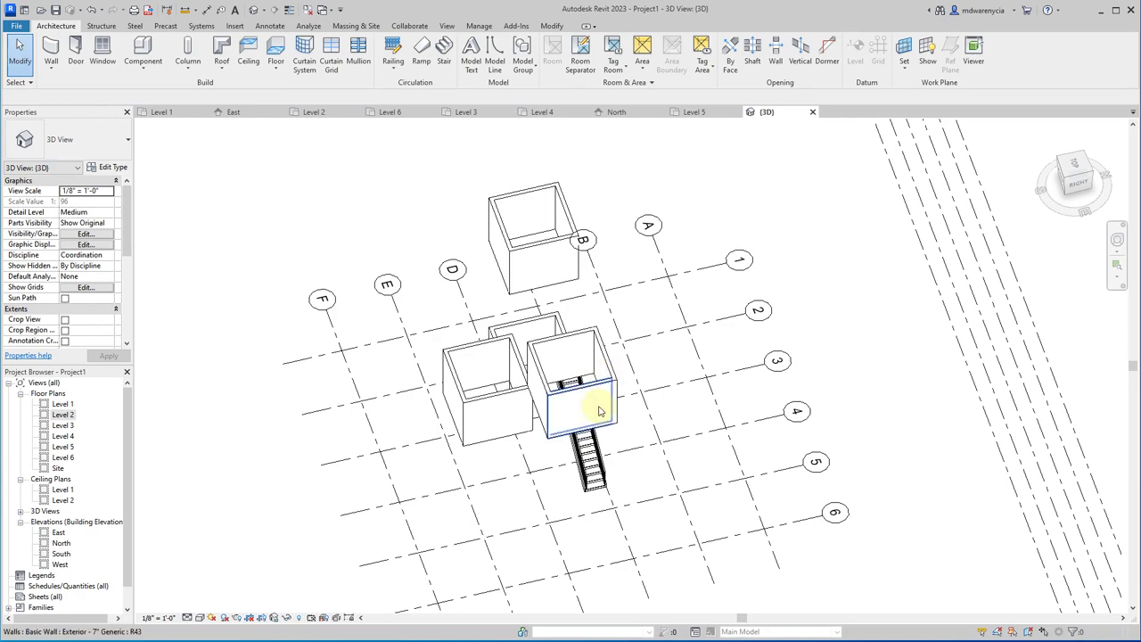
scroll(591, 402, "up", 5)
middle_click_drag(420, 435, 621, 327, "shift")
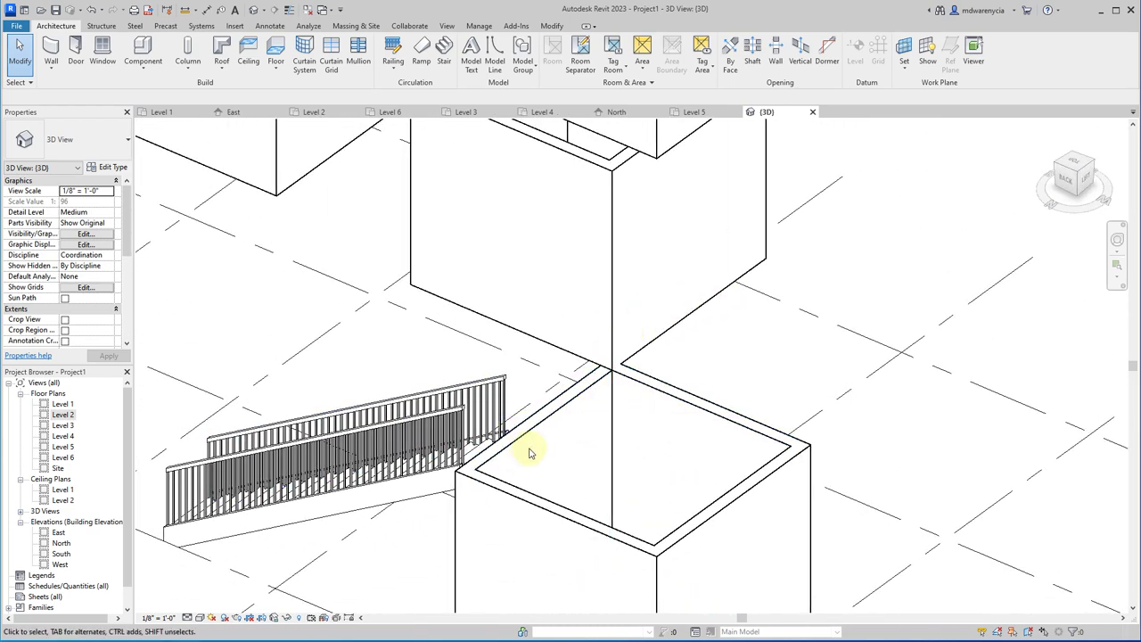
middle_click_drag(530, 288, 432, 430, "shift")
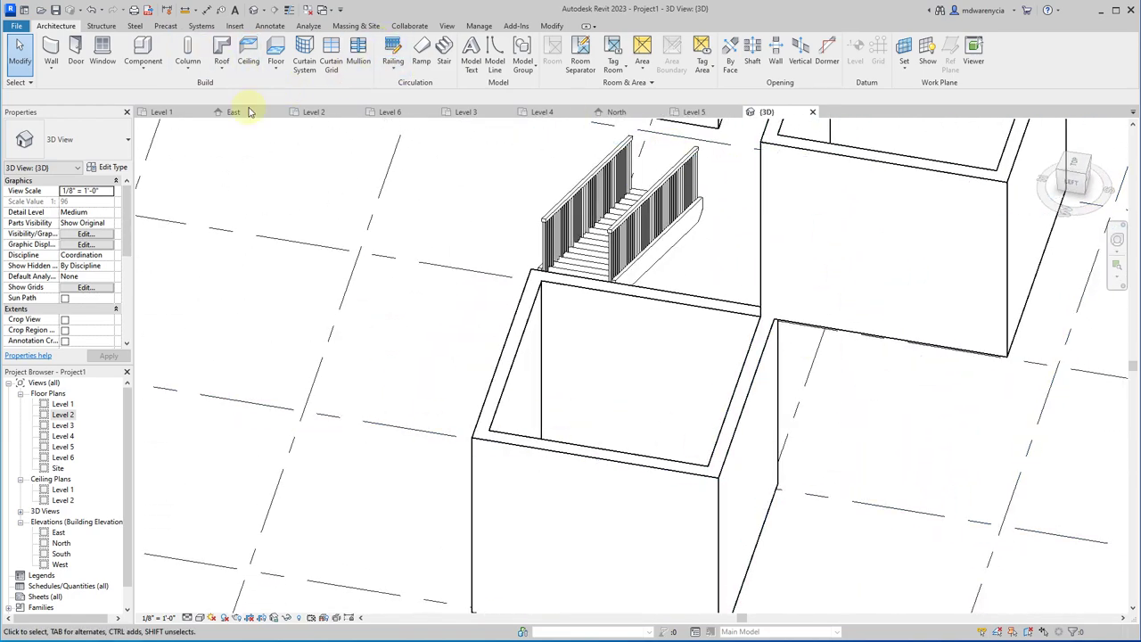
- In the Level 2 plan, begin a Level 2 to Level 3 stair with a 12-riser run along grid 2 toward grid E, using Exterior Support: Right
left_click(312, 111)
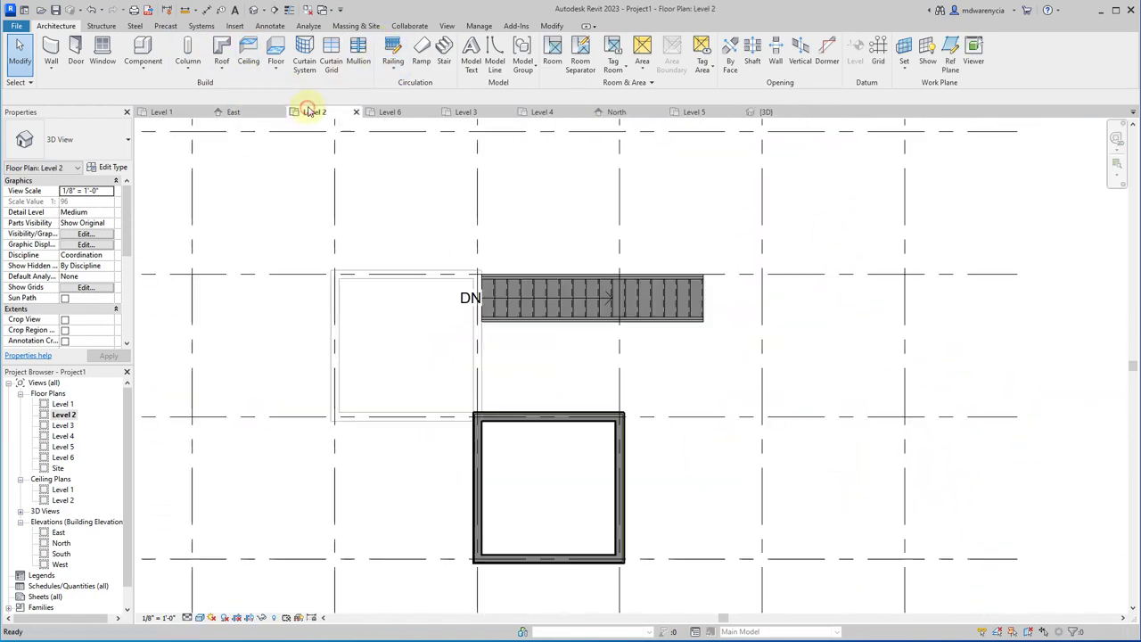
left_click(443, 52)
scroll(331, 319, "up", 2)
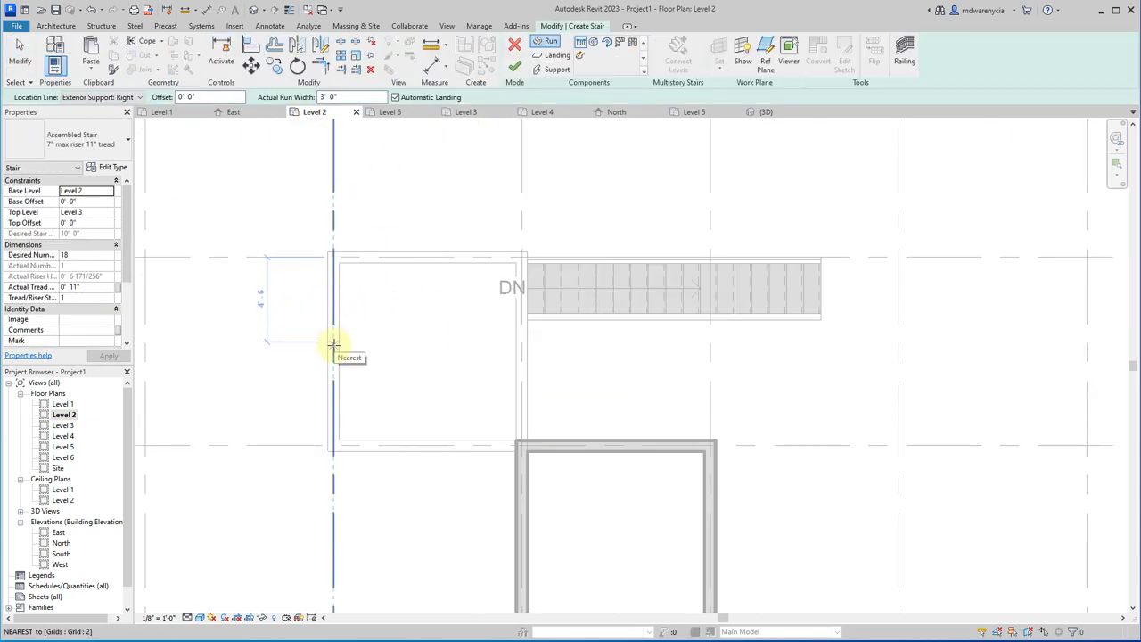
left_click(334, 344)
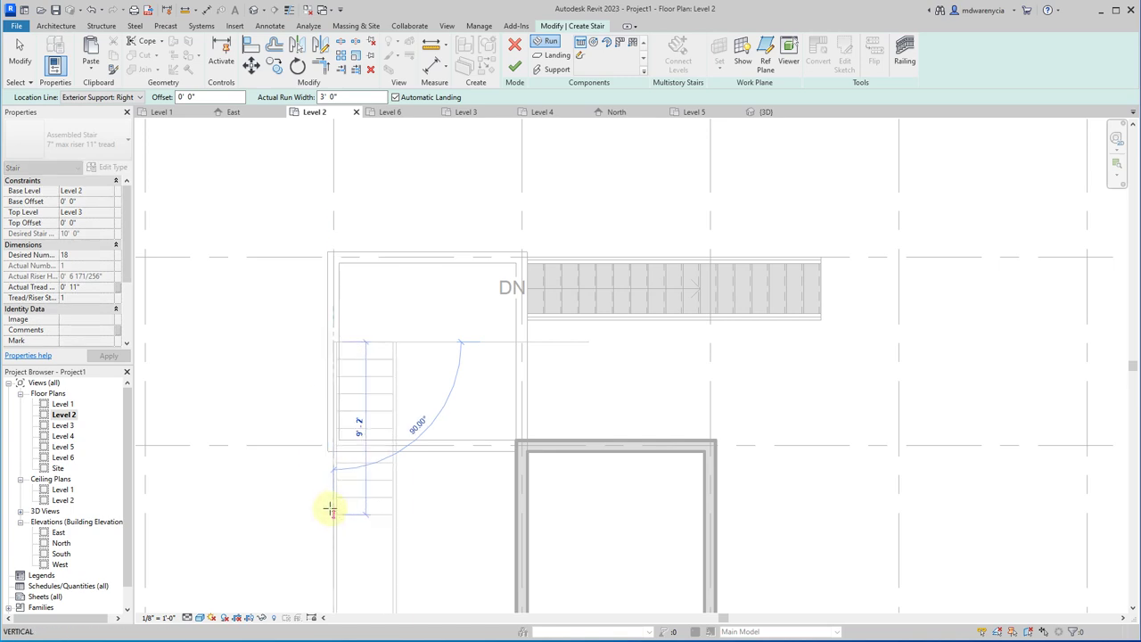
middle_click_drag(331, 499, 357, 364)
scroll(354, 376, "up", 1)
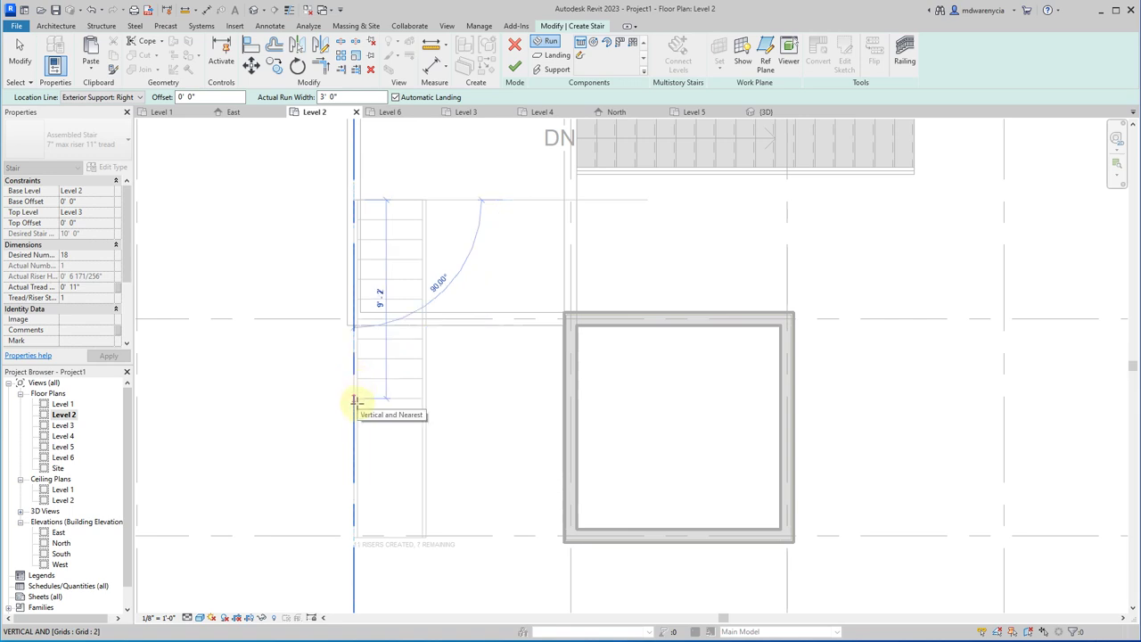
left_click(356, 413)
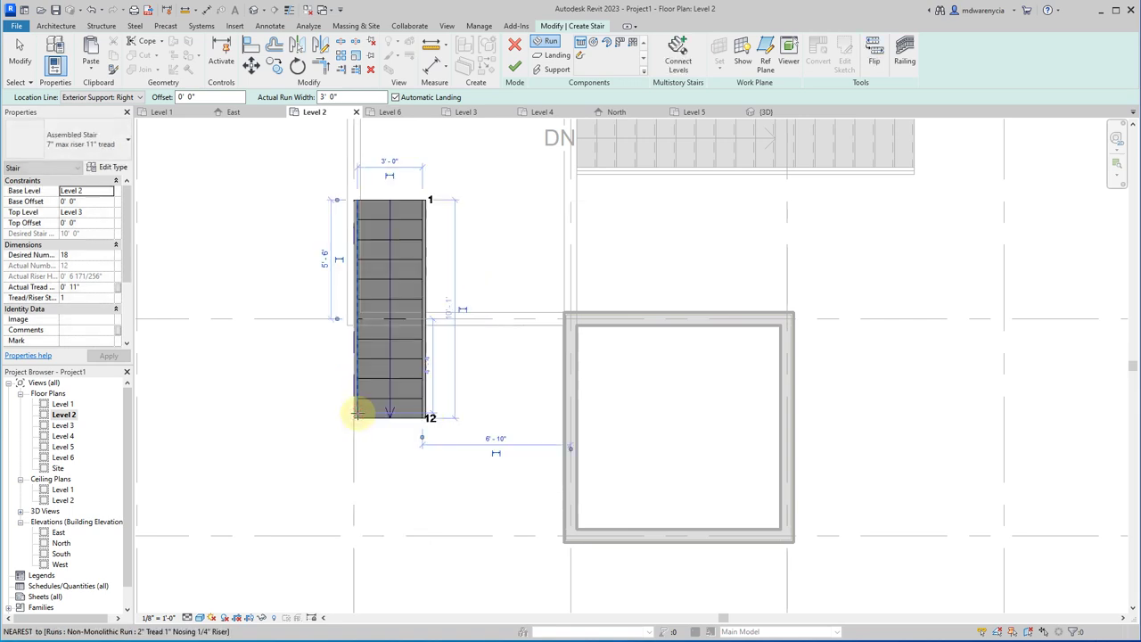
- Add a 6-riser second run turning toward the box with Exterior Support: Left, and finish the Level 2 to Level 3 stair
left_click(143, 98)
left_click(93, 107)
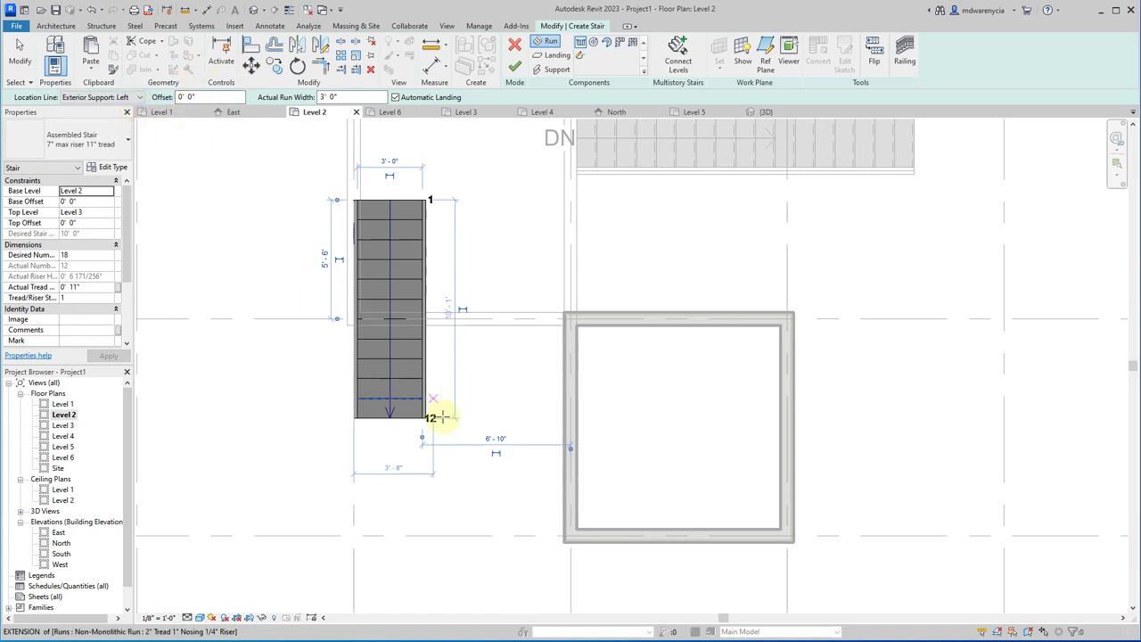
left_click(422, 419)
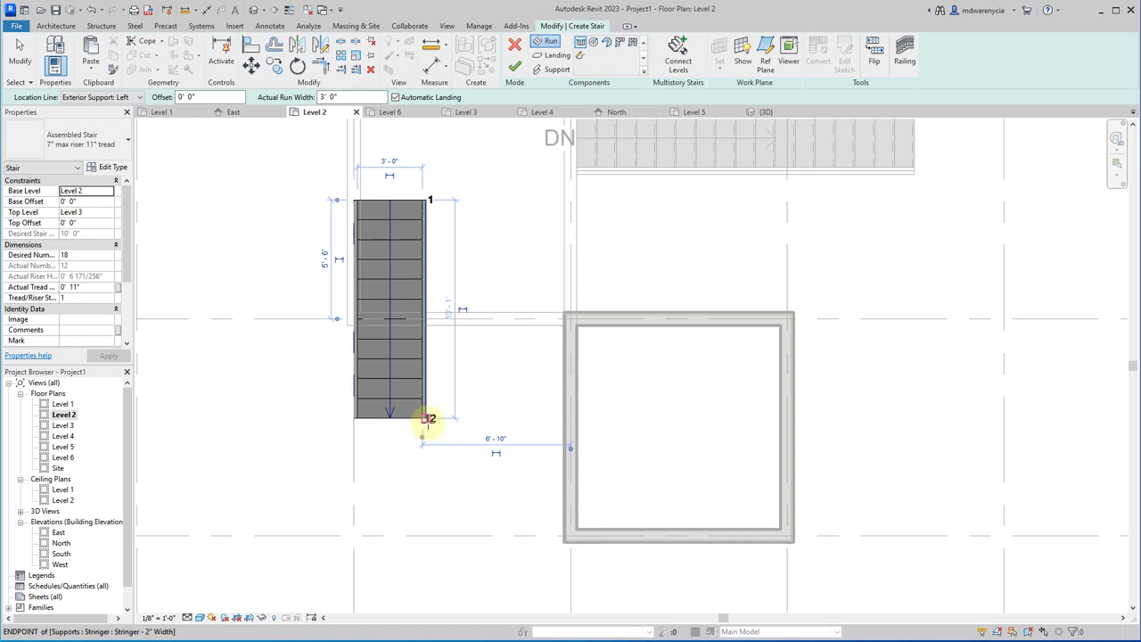
left_click(526, 423)
key("Escape")
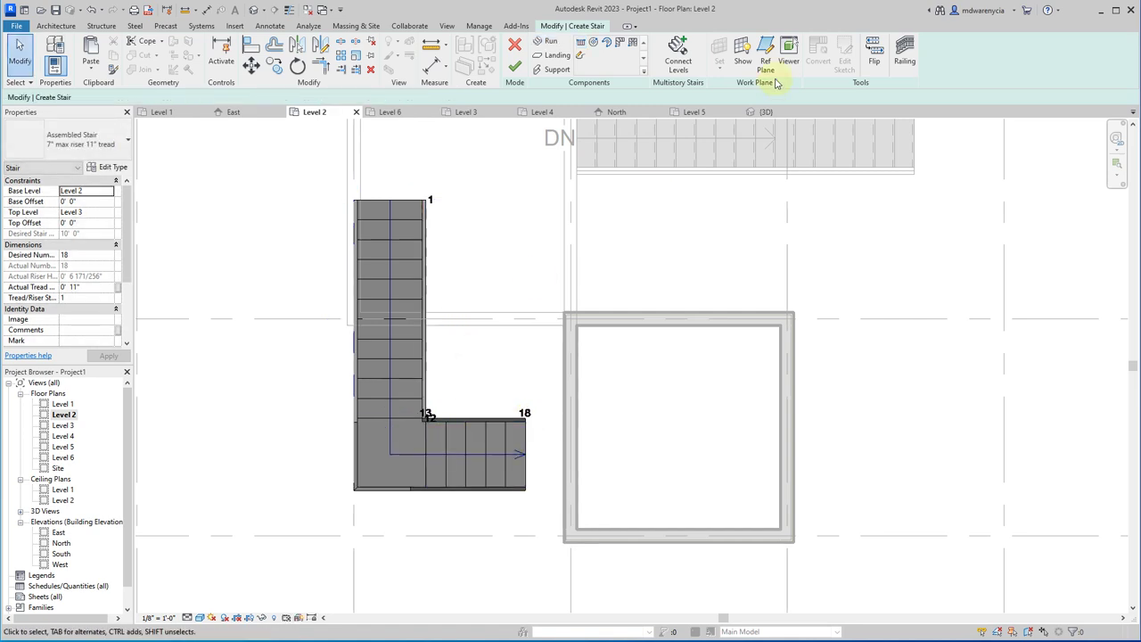
left_click(516, 68)
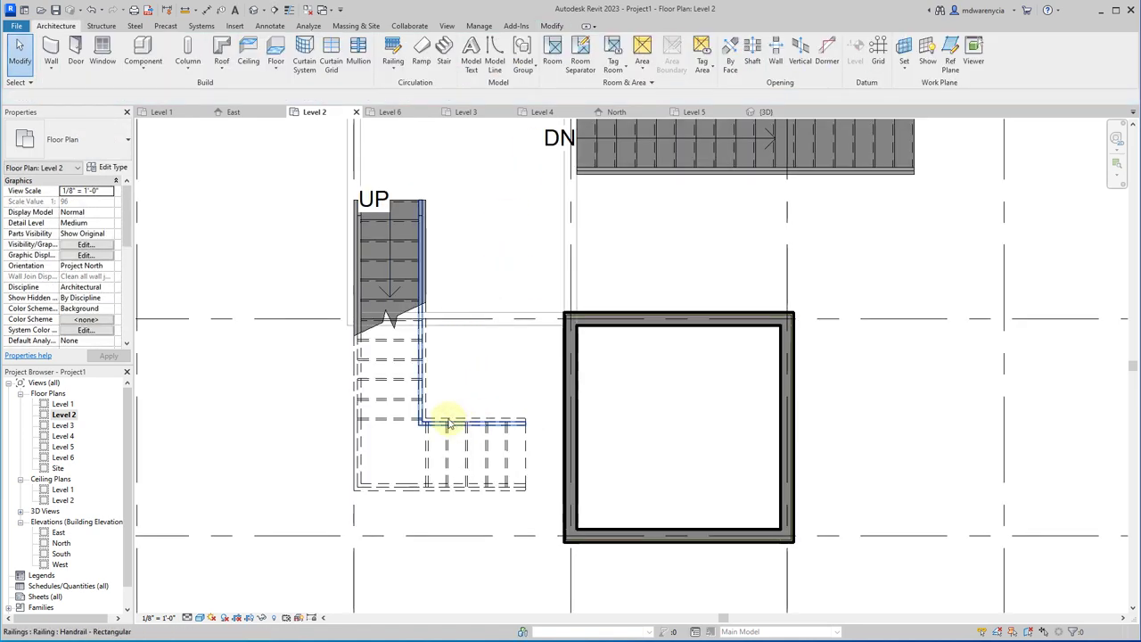
- Edit the L-shaped stair and move both runs and the landing until the upper end meets the outer face of the box's grid 3 wall
double_click(401, 398)
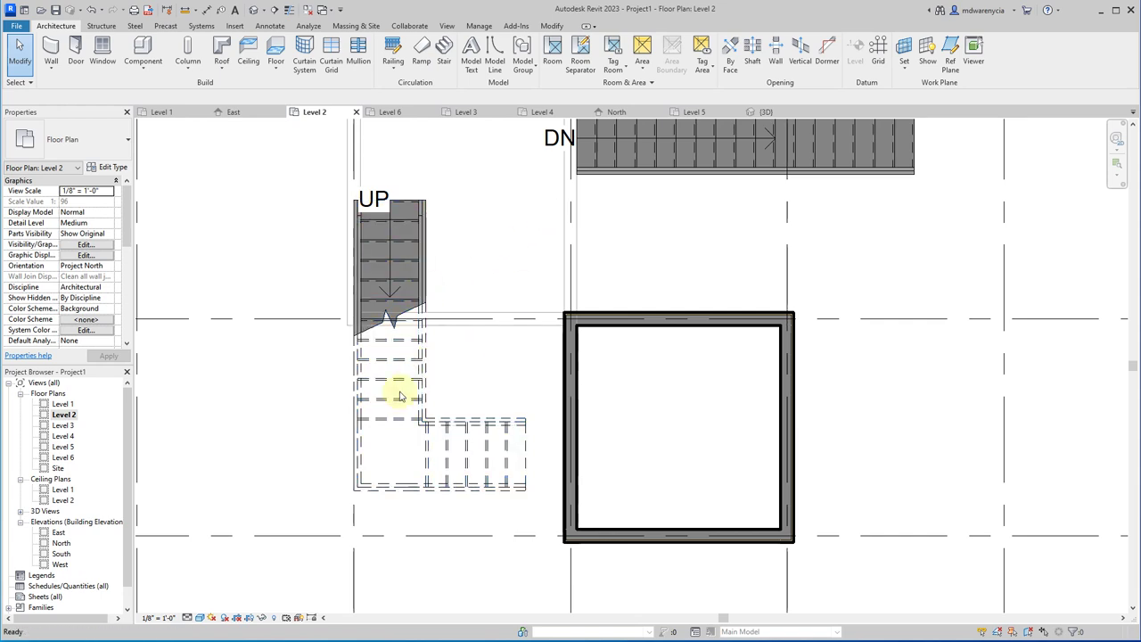
left_click(402, 401)
scroll(443, 461, "up", 3)
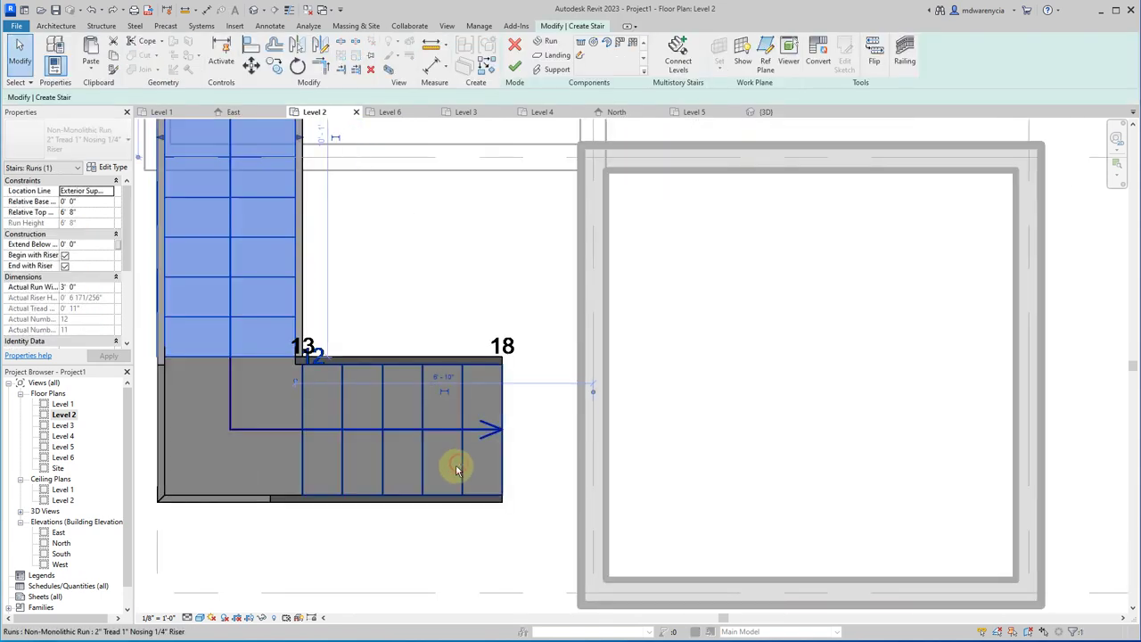
left_click(304, 473, "ctrl")
left_click(234, 492, "ctrl")
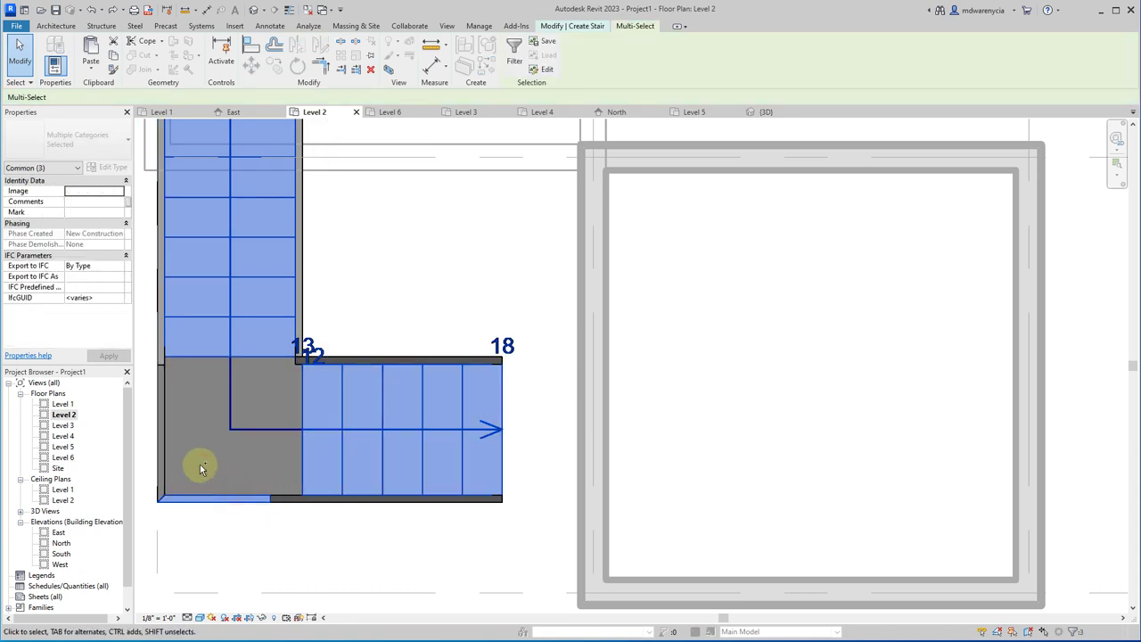
left_click(157, 430, "ctrl")
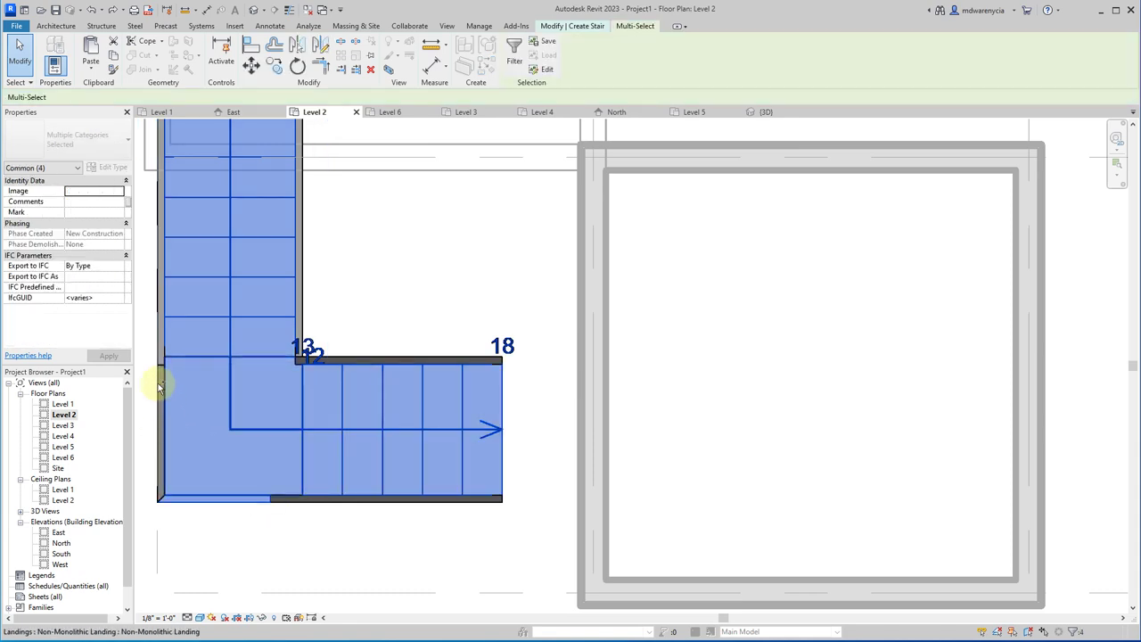
left_click_drag(336, 408, 421, 413)
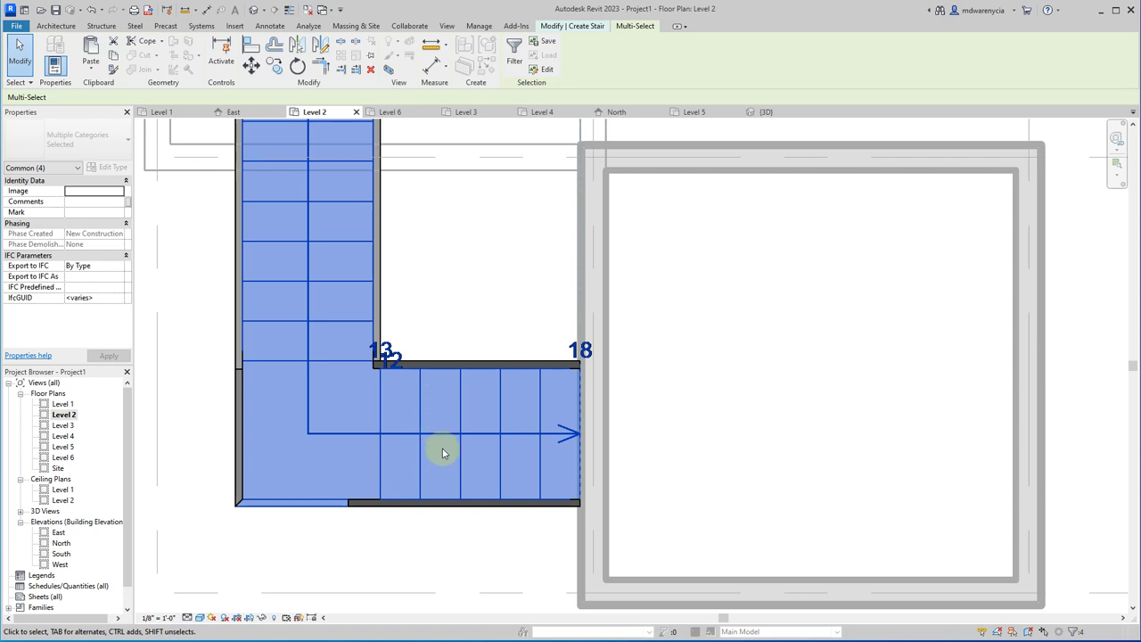
- Move the selected runs and landing so the upper run's outer side aligns with grid E, and finish editing the stair
scroll(434, 411, "down", 3)
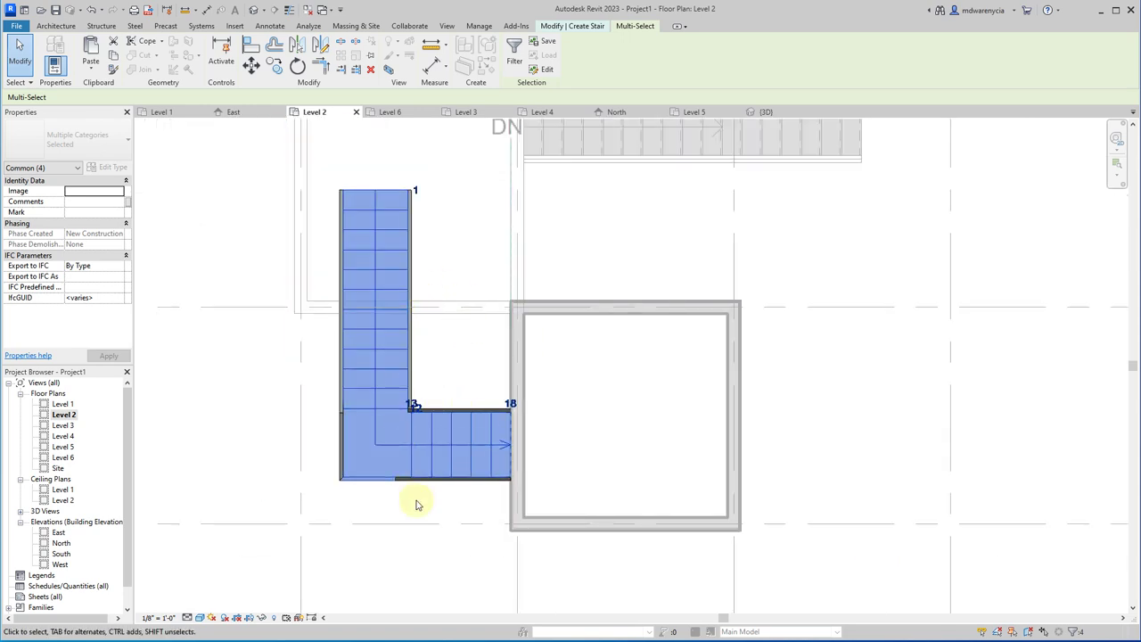
scroll(419, 502, "up", 3)
left_click_drag(471, 407, 469, 507)
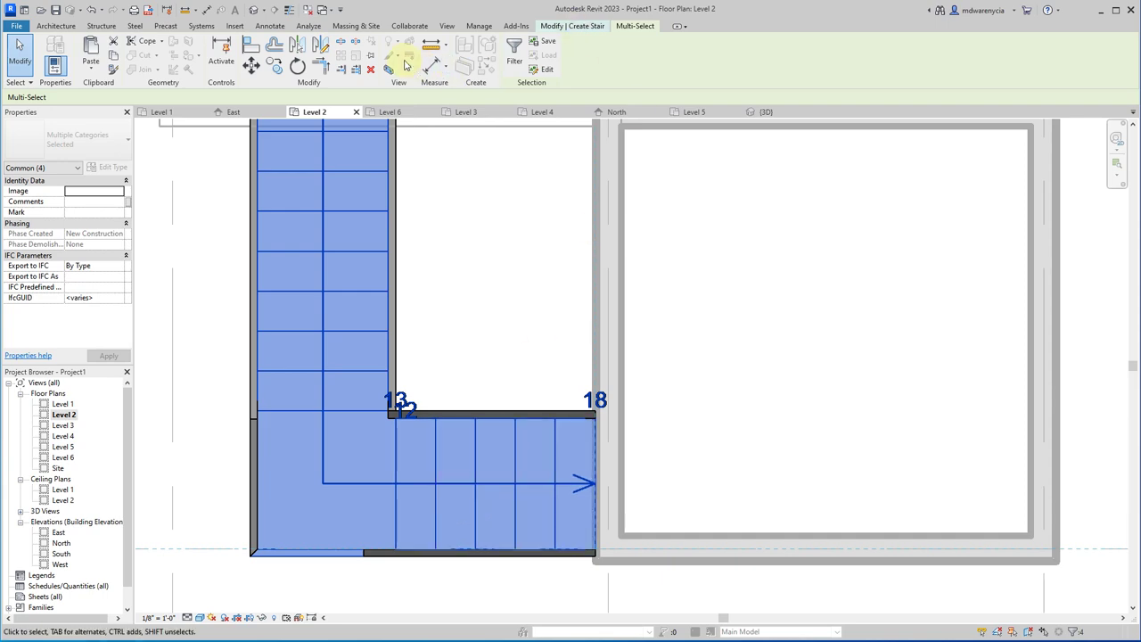
left_click(522, 226)
left_click(515, 66)
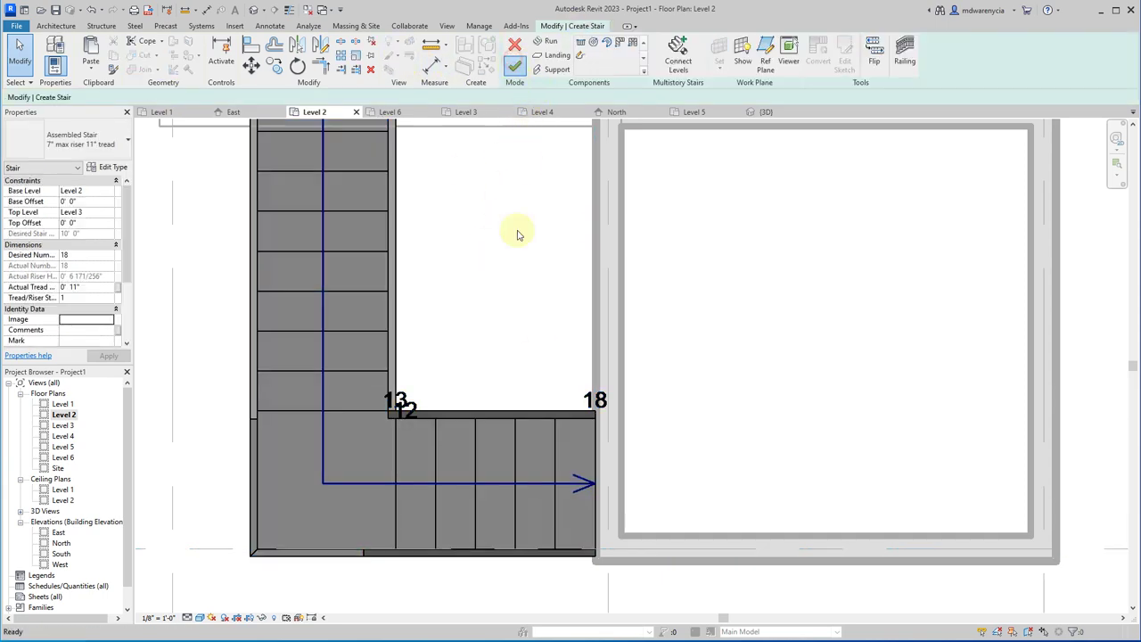
- In the Level 3 plan, begin a Level 3 to Level 4 stair with a 14-riser run from inside the lower box toward grid C
scroll(522, 393, "down", 4)
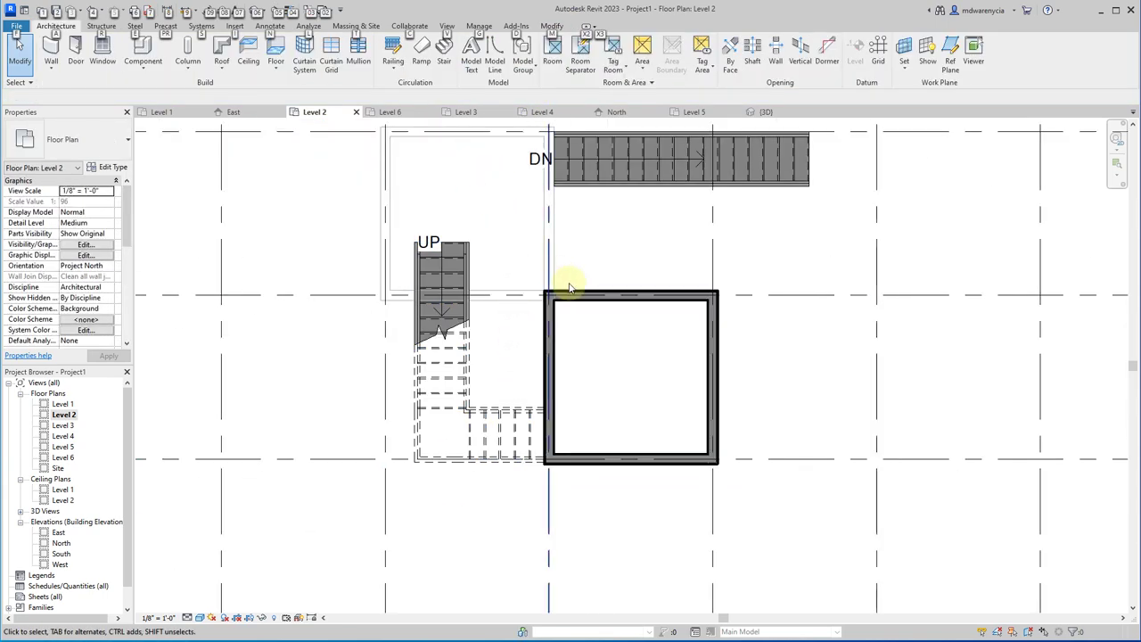
left_click(483, 111)
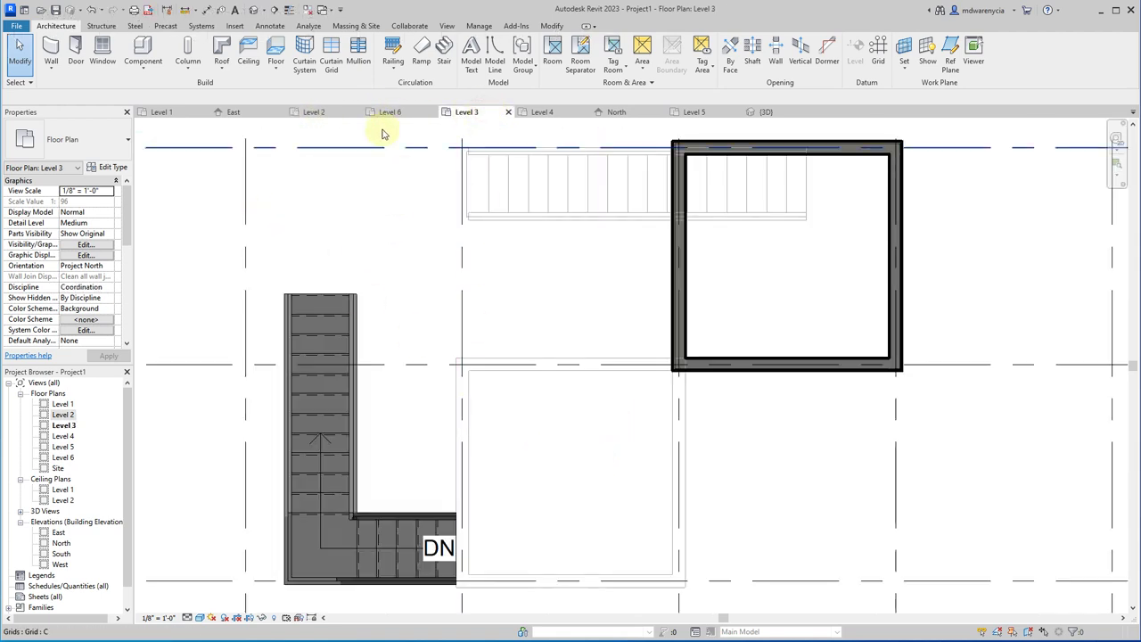
left_click(520, 459)
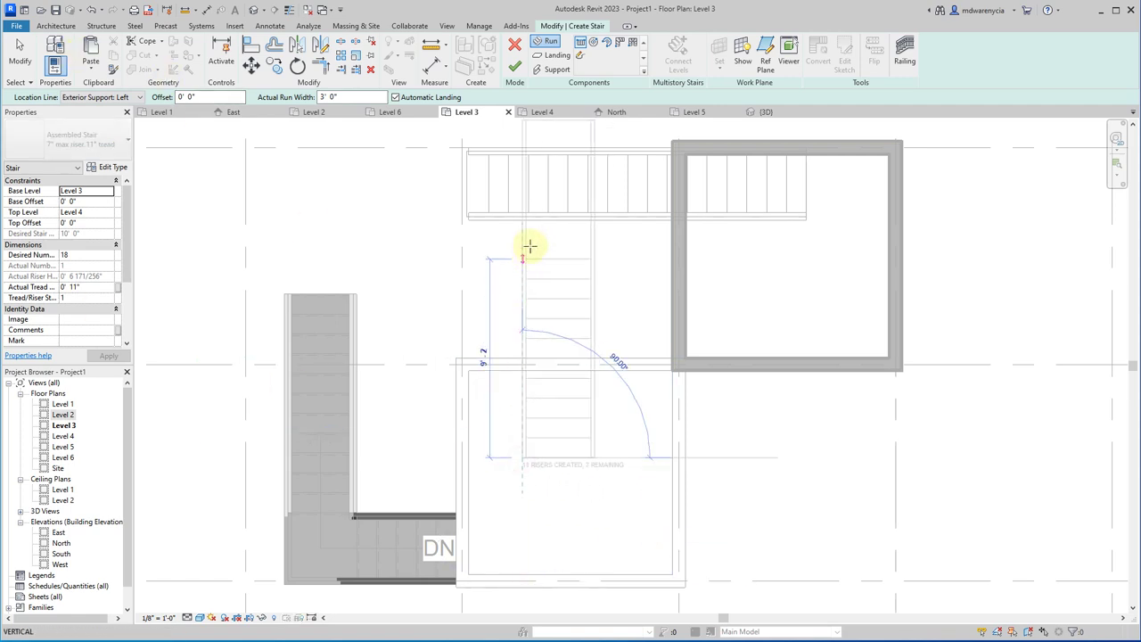
left_click(519, 195)
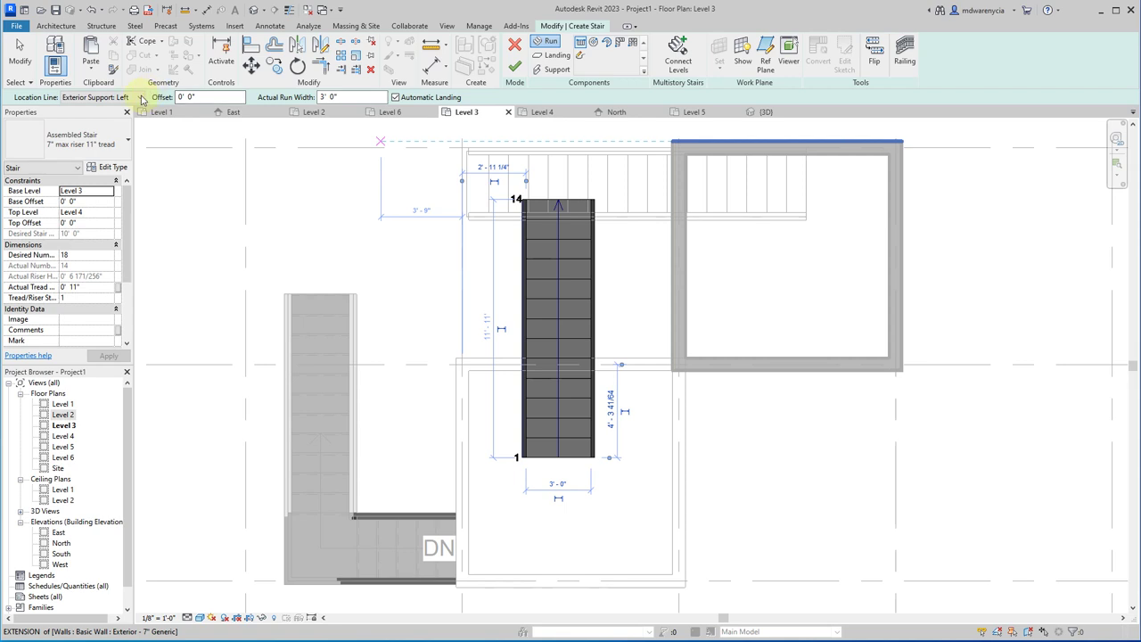
- Add a 4-riser second run turning toward the Level 3 box, using Exterior Support: Right as location line
left_click(141, 98)
left_click(129, 145)
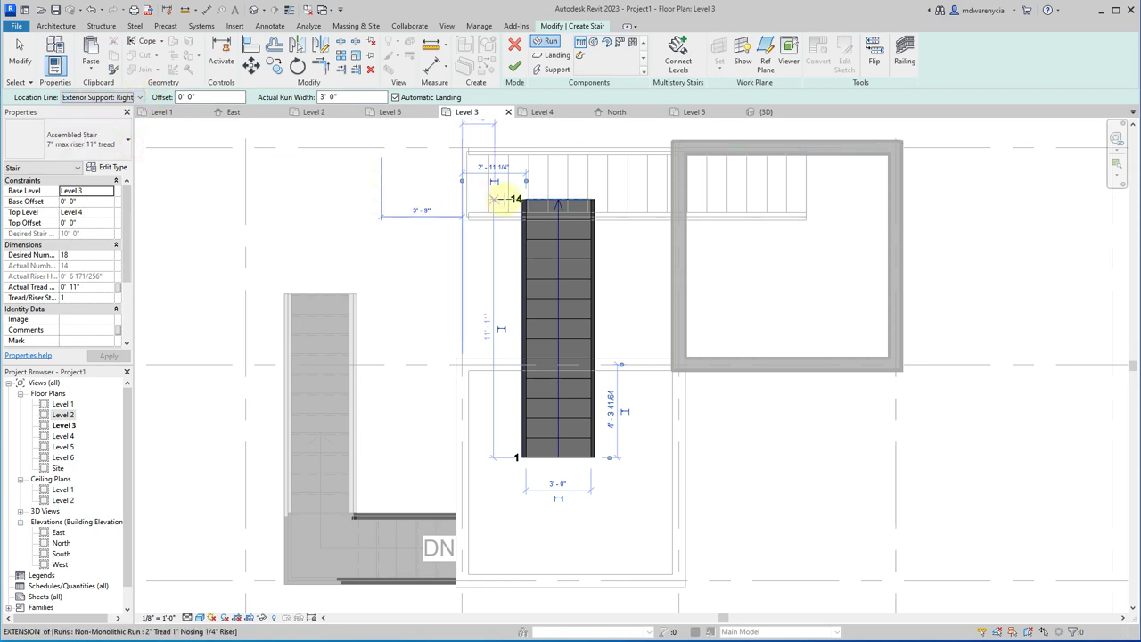
scroll(593, 196, "up", 2)
left_click(591, 200)
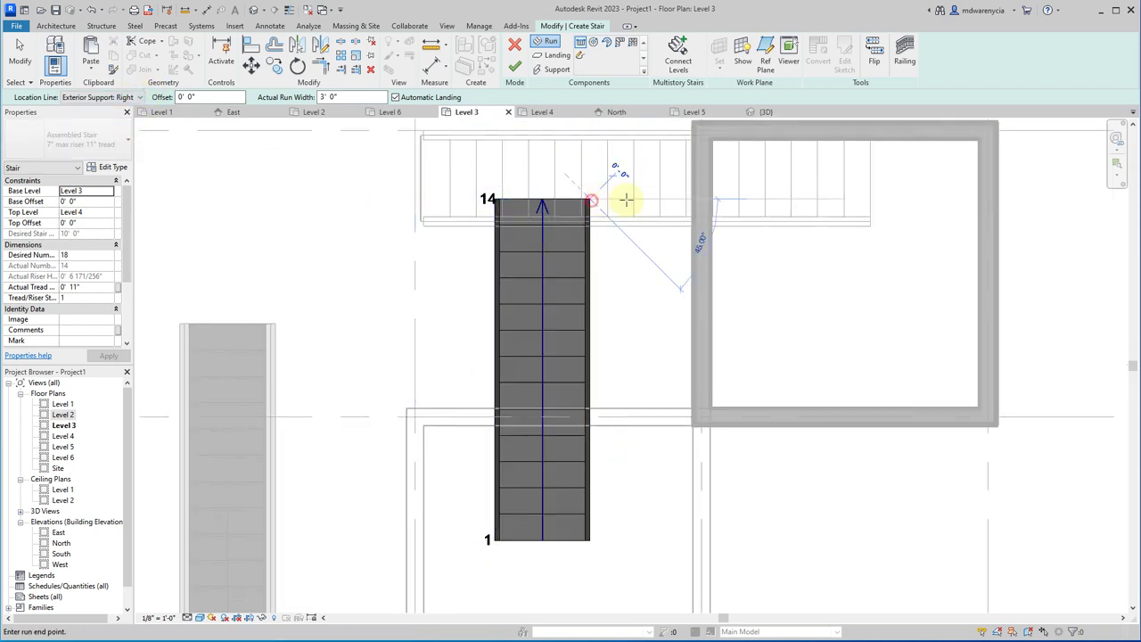
left_click(676, 192)
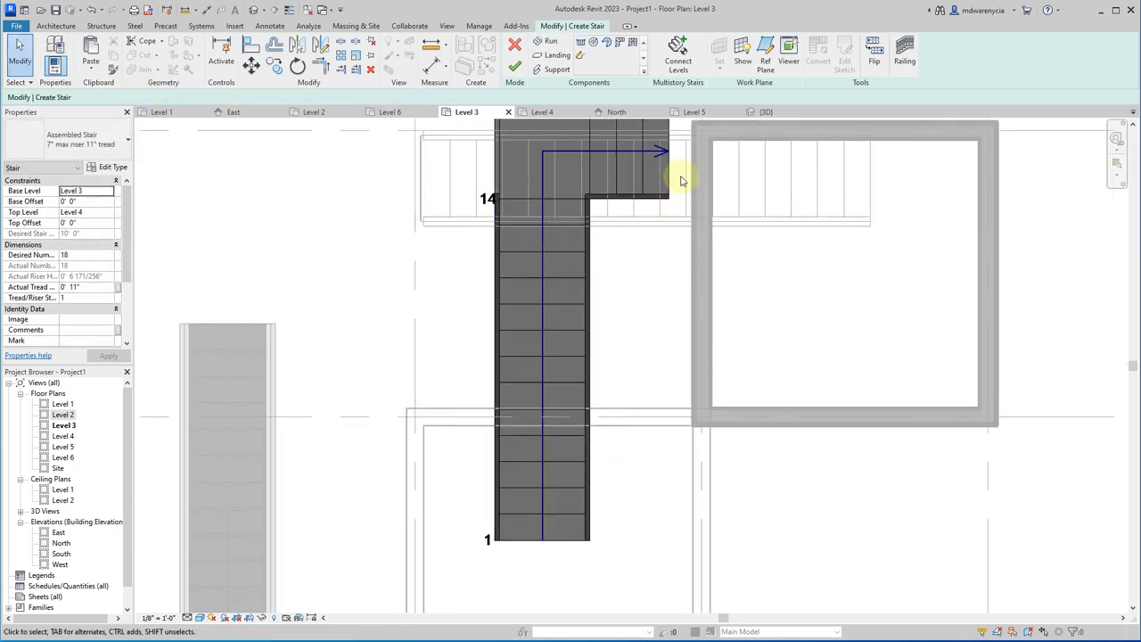
left_click(614, 181)
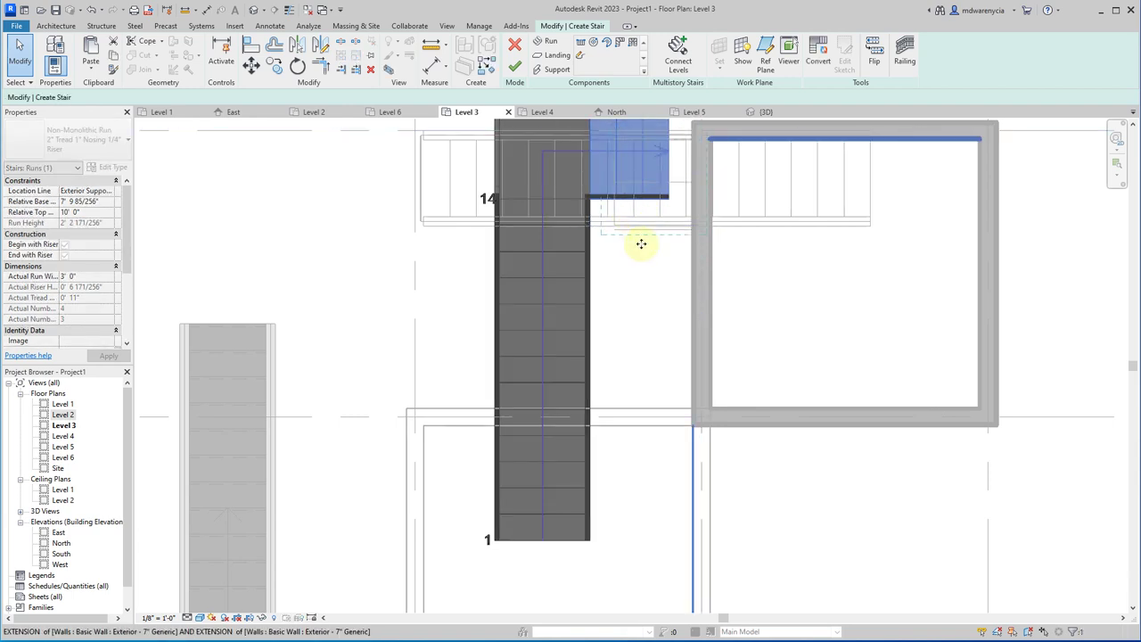
left_click_drag(640, 244, 611, 209)
scroll(615, 232, "up", 2)
scroll(615, 232, "down", 2)
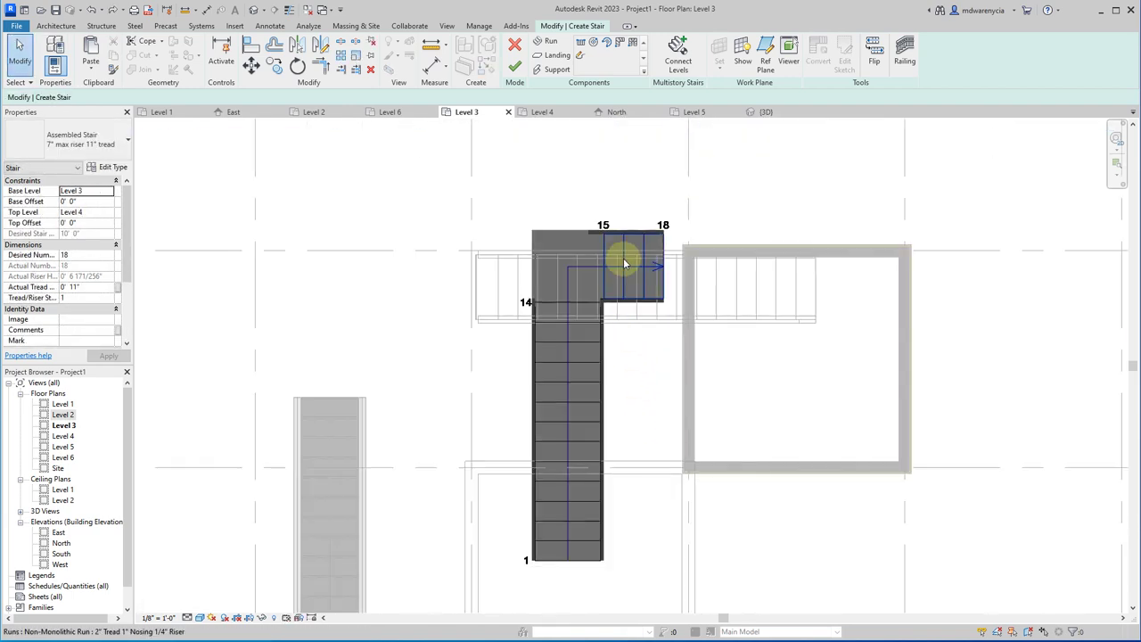
- Move both runs and the landing so the upper end meets the box's outer wall face and its side aligns with grid C, and finish the stair
left_click(625, 257)
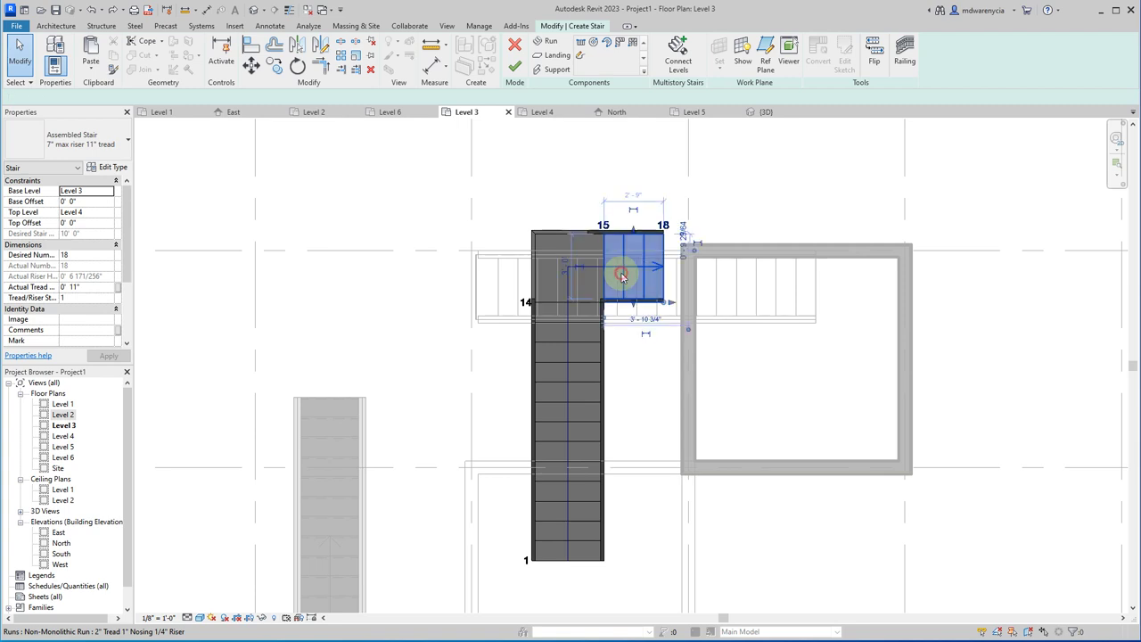
left_click(546, 242, "ctrl")
left_click(572, 325, "ctrl")
scroll(619, 285, "up", 3)
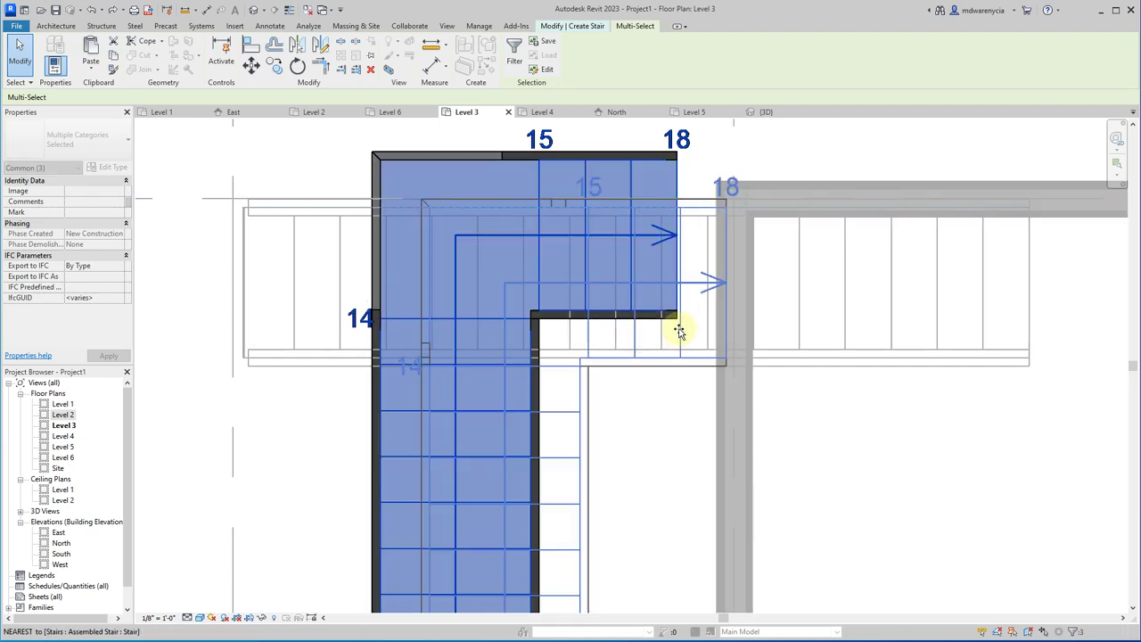
scroll(669, 345, "down", 3)
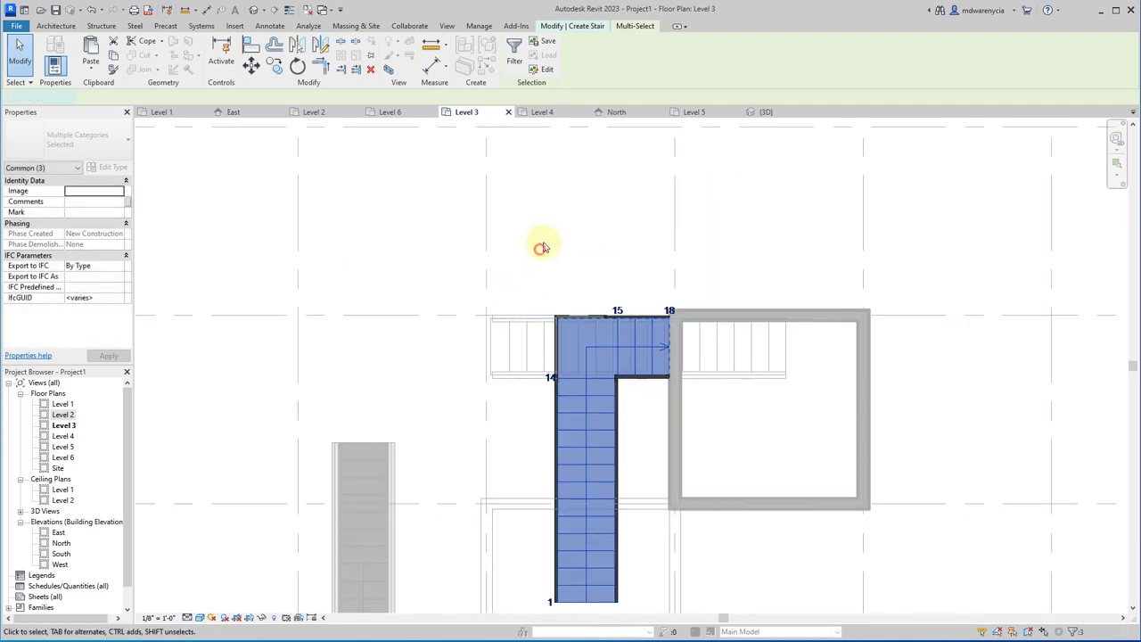
left_click(542, 245)
left_click(517, 66)
- Examine the new stairs in the 3D view and the Level 3 and Level 4 plans to see how they connect to the boxes
middle_click_drag(648, 415, 579, 209)
left_click(537, 112)
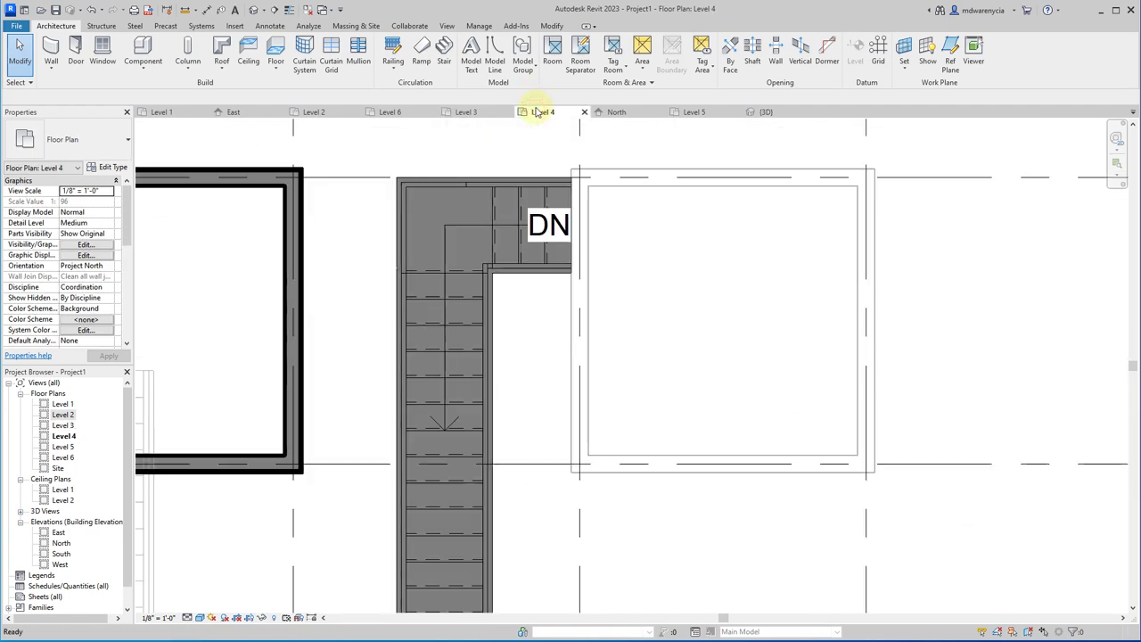
left_click(765, 112)
middle_click_drag(777, 128, 682, 323, "shift")
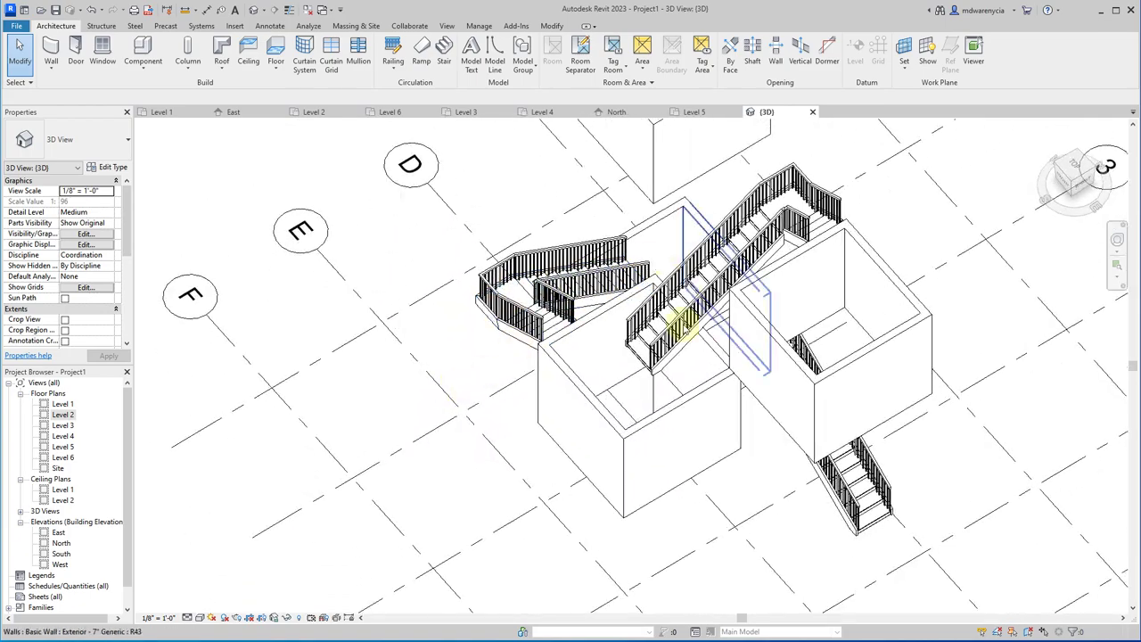
left_click(463, 112)
scroll(689, 359, "down", 5)
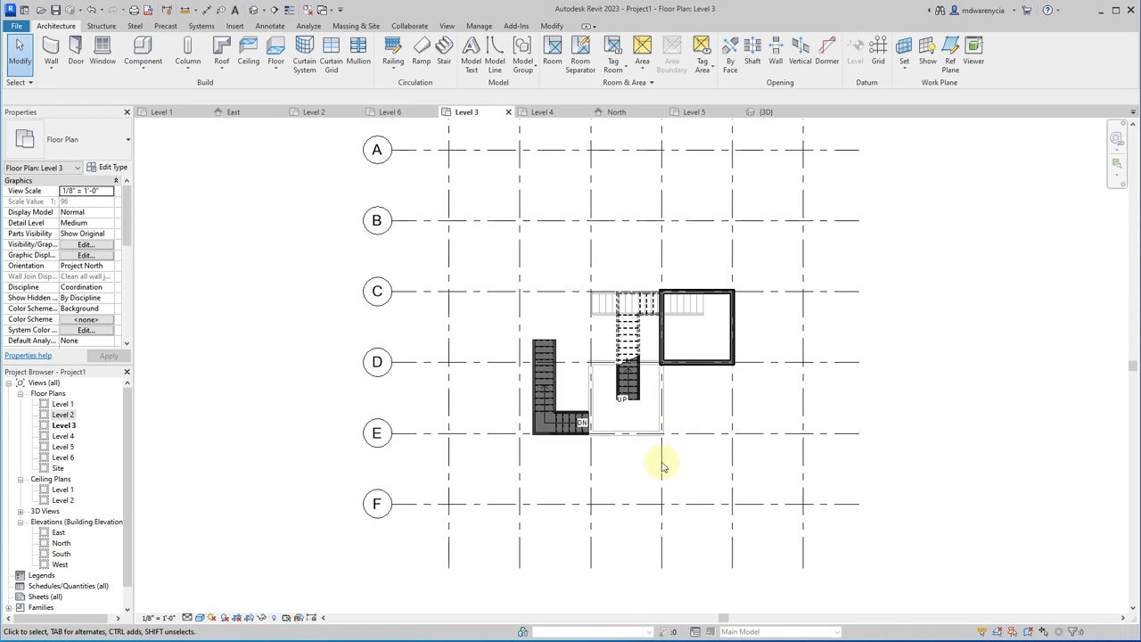
left_click(542, 113)
scroll(593, 386, "down", 3)
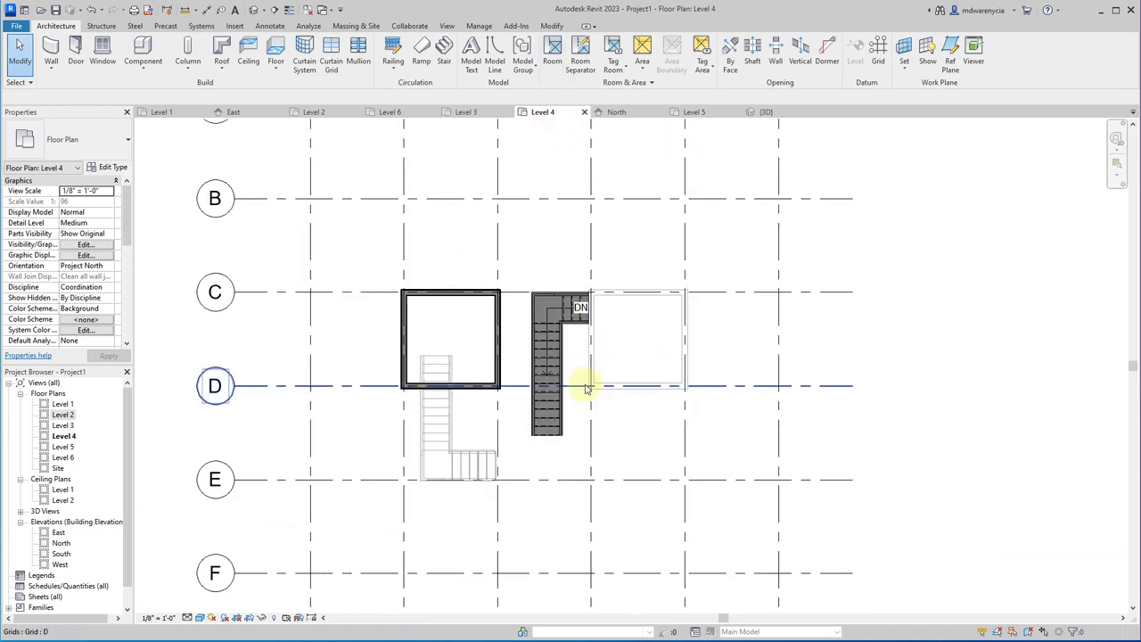
scroll(370, 348, "down", 2)
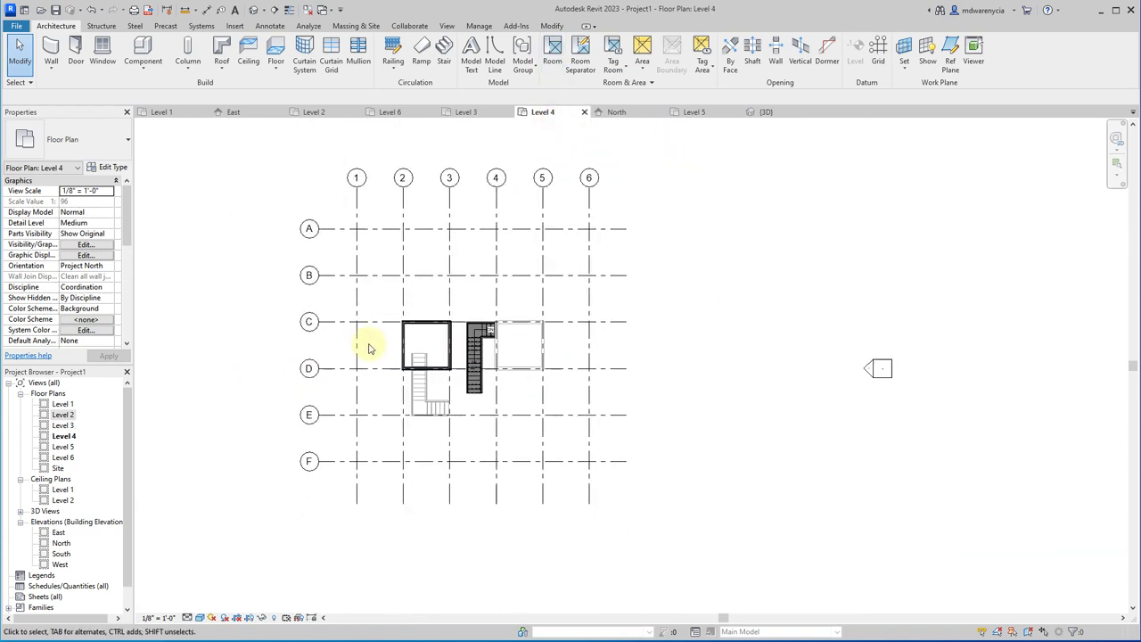
scroll(444, 353, "up", 2)
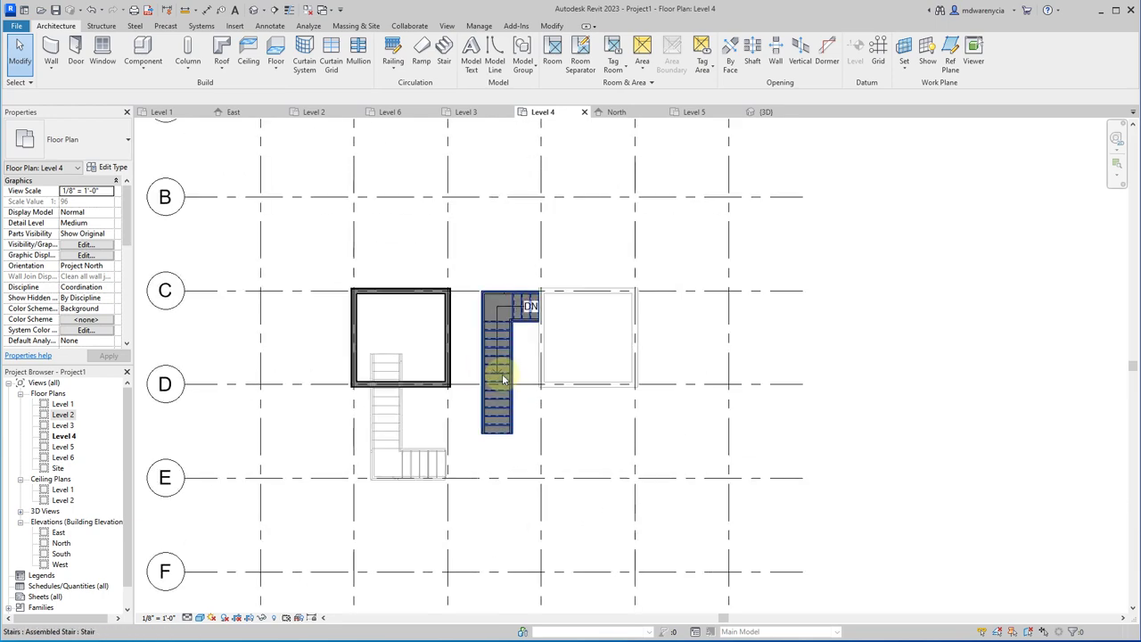
- In the Level 3 plan, draw an 18-riser stair run along grid D from inside the box, using Exterior Support: Left as location line
left_click(472, 112)
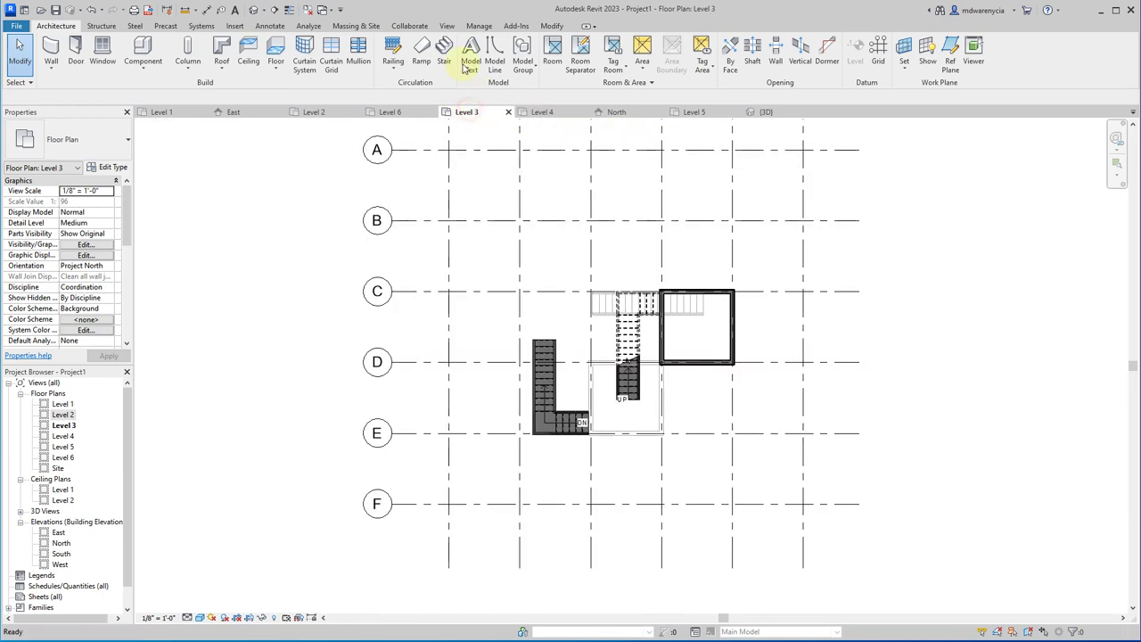
scroll(673, 296, "up", 3)
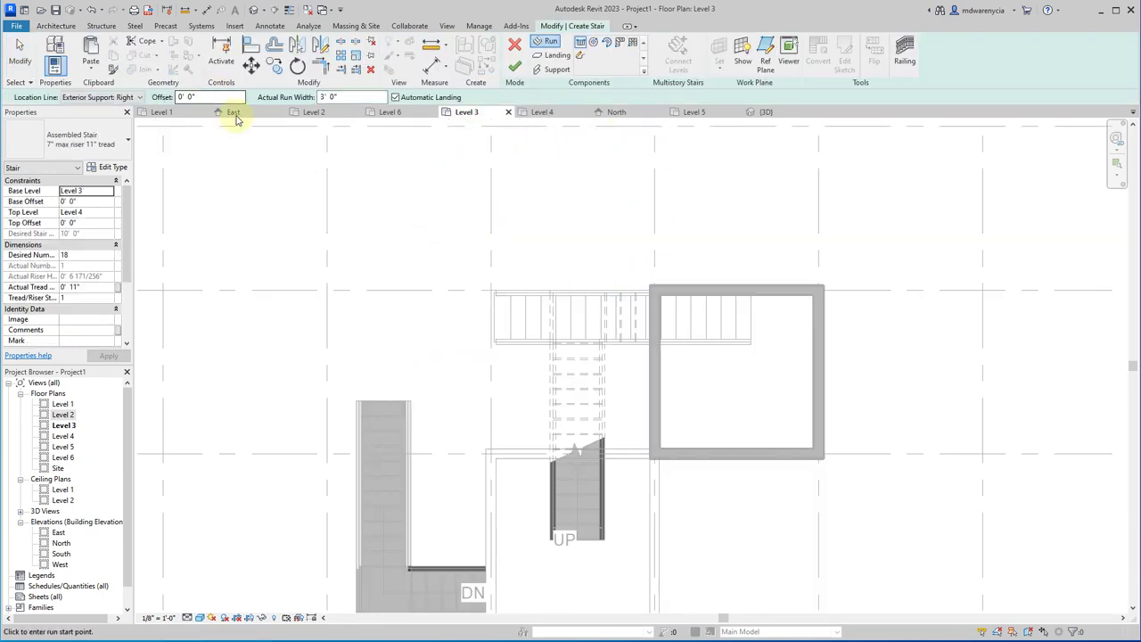
left_click(133, 98)
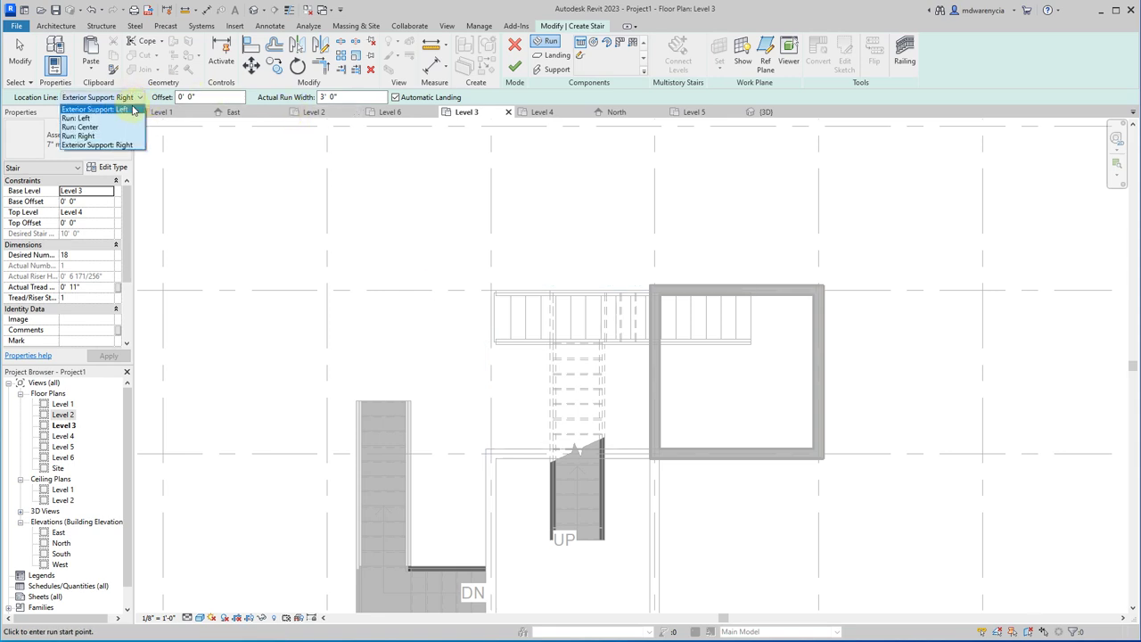
left_click(78, 117)
scroll(722, 453, "up", 2)
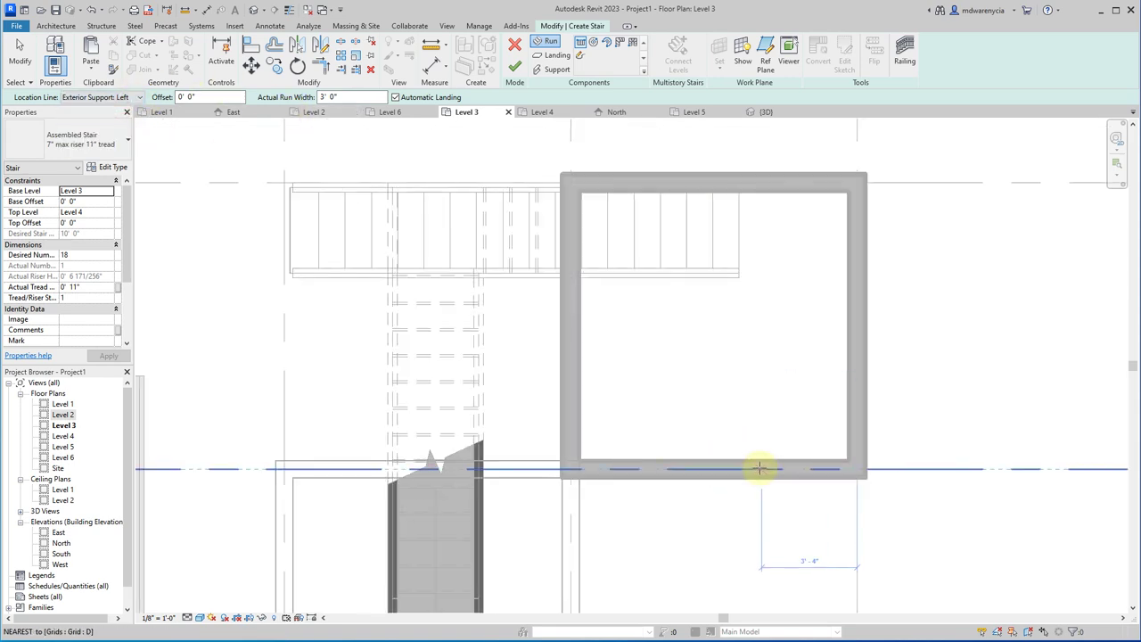
left_click(758, 469)
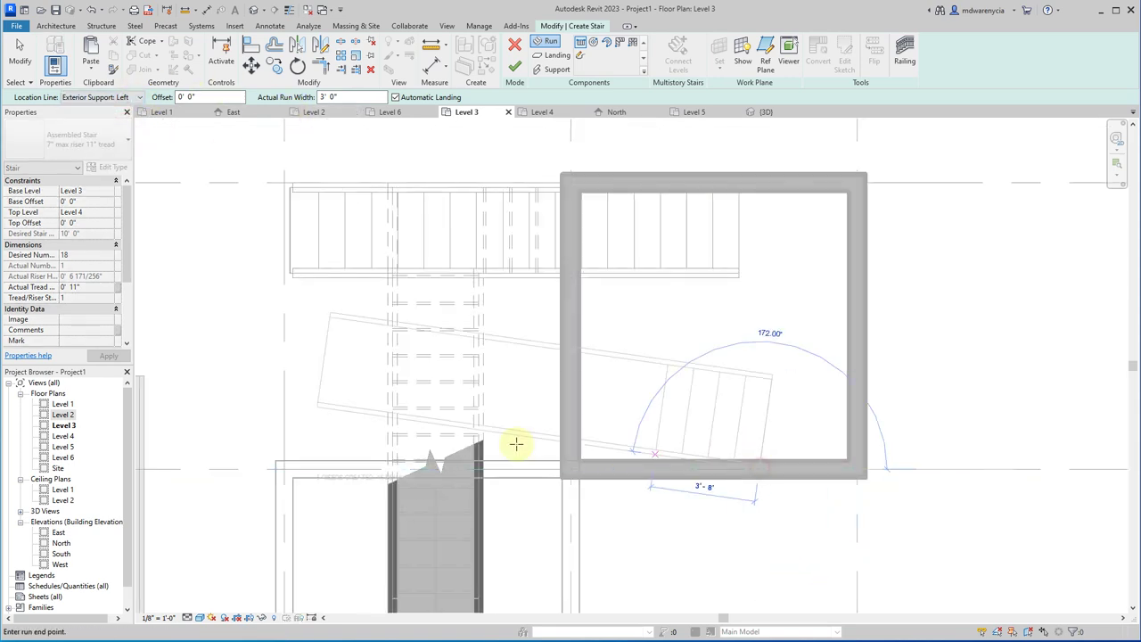
left_click(300, 469)
key("Escape")
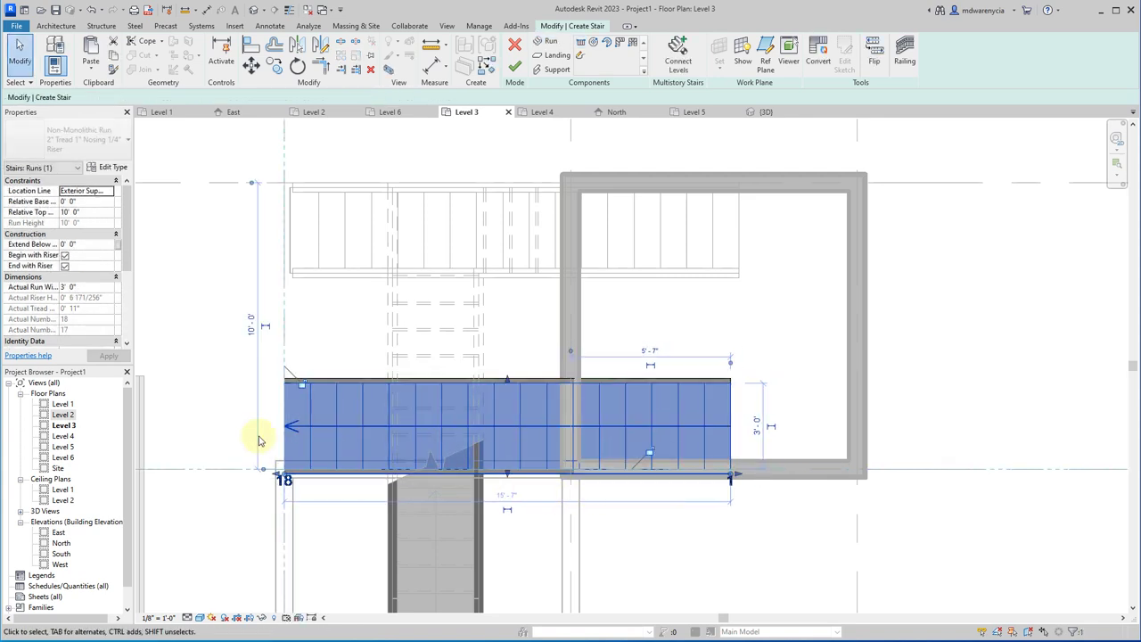
- Shift the new run so the outer face of its side support aligns with grid D
scroll(303, 453, "up", 3)
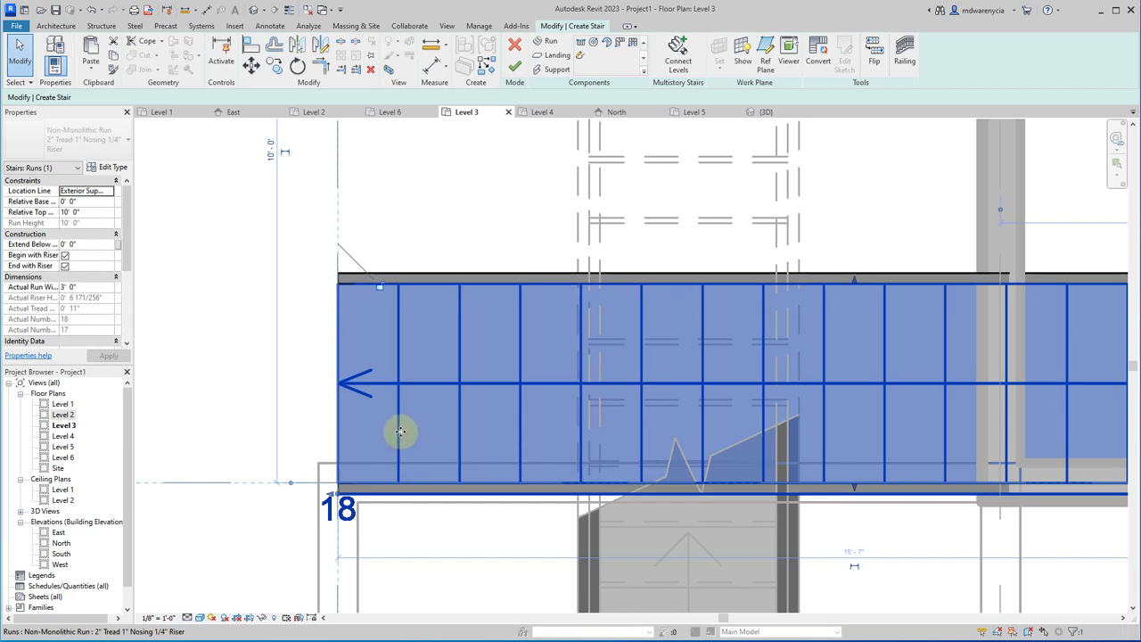
left_click_drag(399, 434, 400, 423)
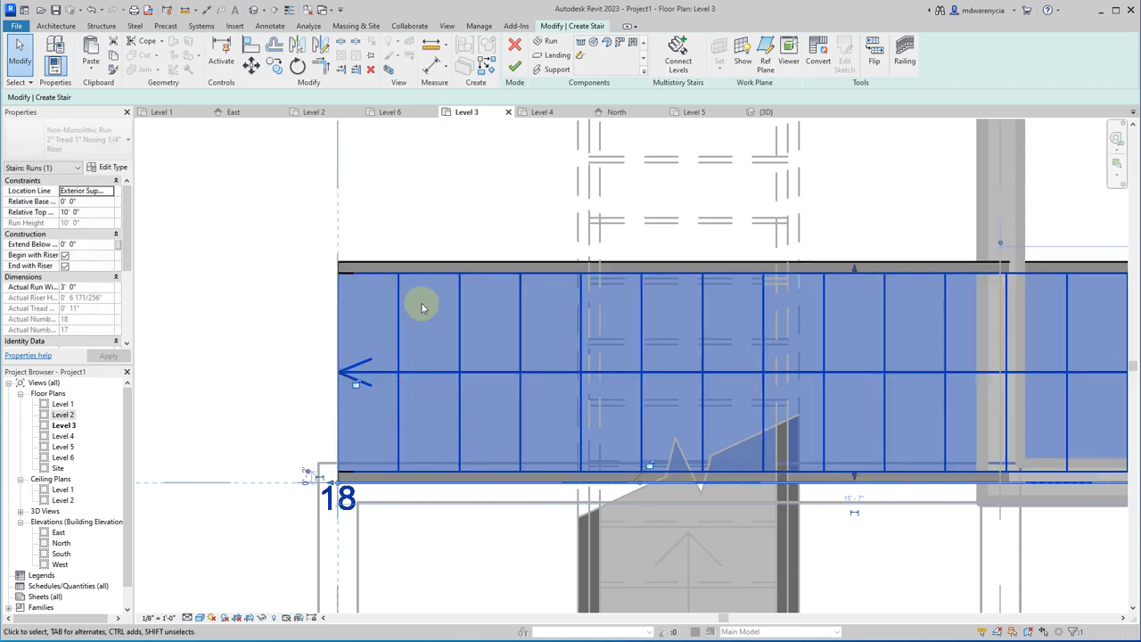
left_click(455, 195)
- In the Level 4 plan, move the run so its upper end meets the box's outer wall face, and finish the stair
left_click(550, 111)
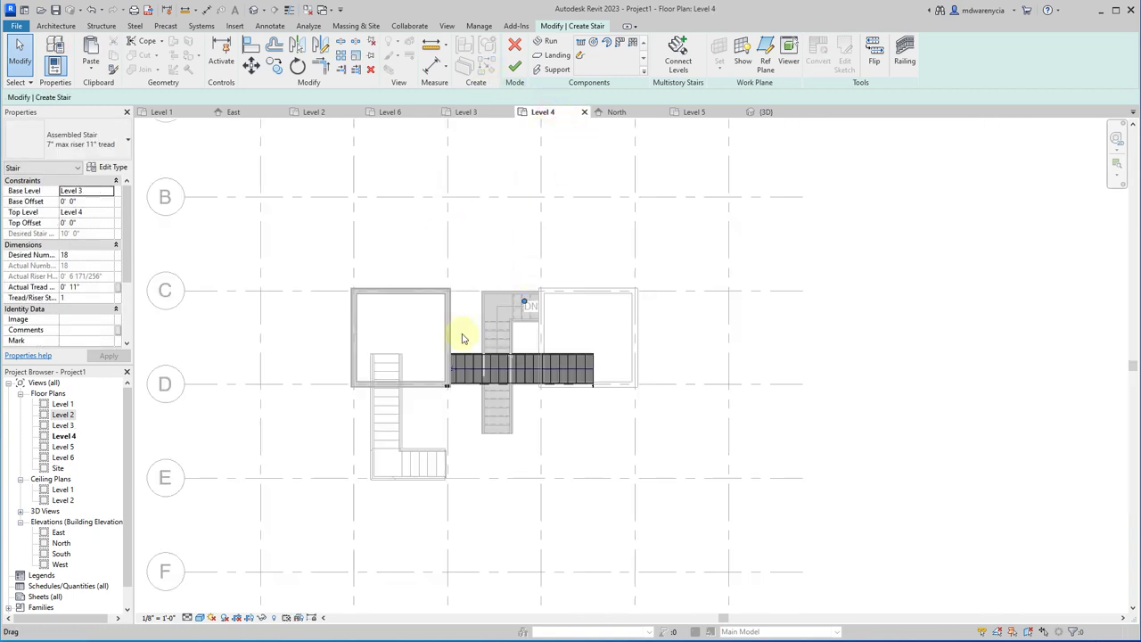
scroll(458, 382, "up", 5)
left_click(505, 427)
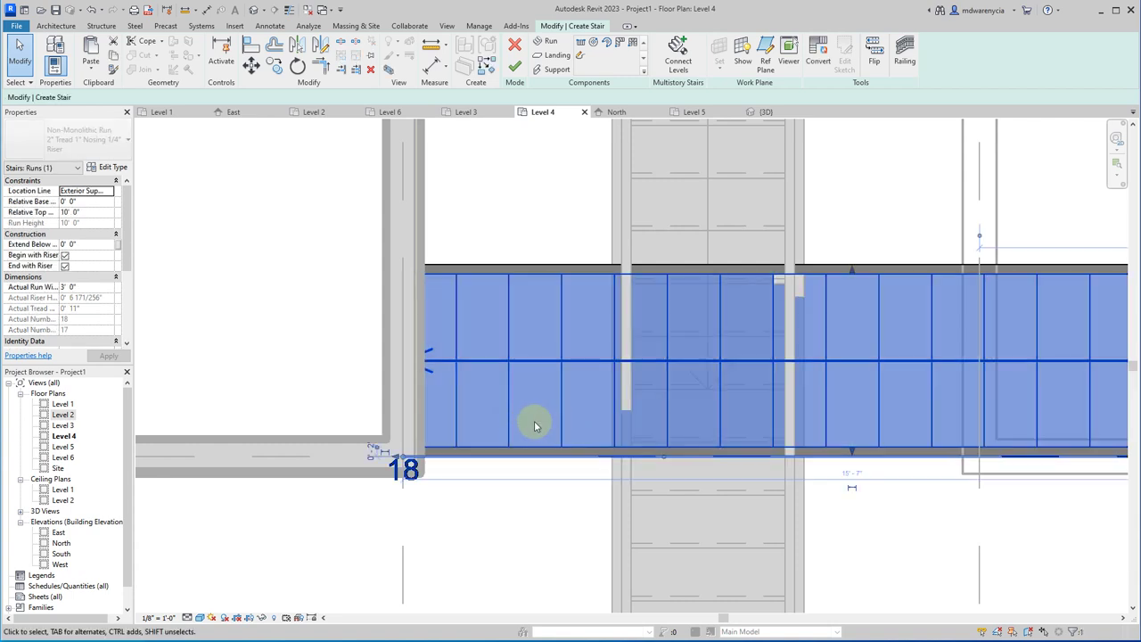
mouse_move(506, 421)
left_mouse_down()
mouse_move(547, 414)
mouse_move(527, 420)
left_mouse_up()
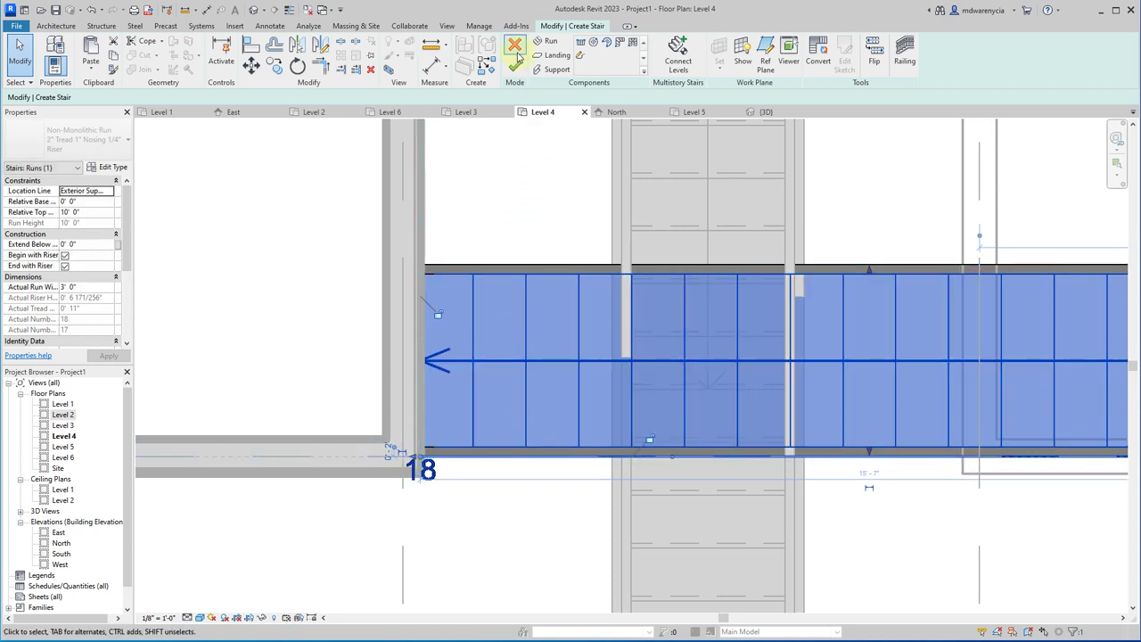
left_click(515, 66)
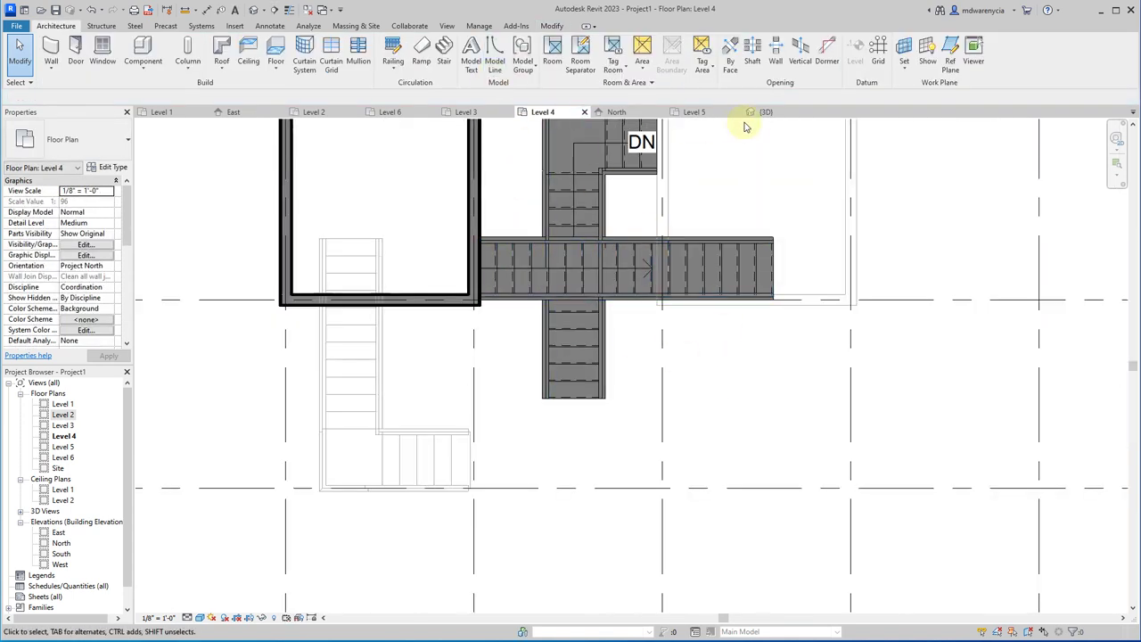
- In the 3D view, set the new straight stair's base level to Level 4 and its top level to Level 5
left_click(766, 111)
middle_click_drag(466, 509, 287, 273, "shift")
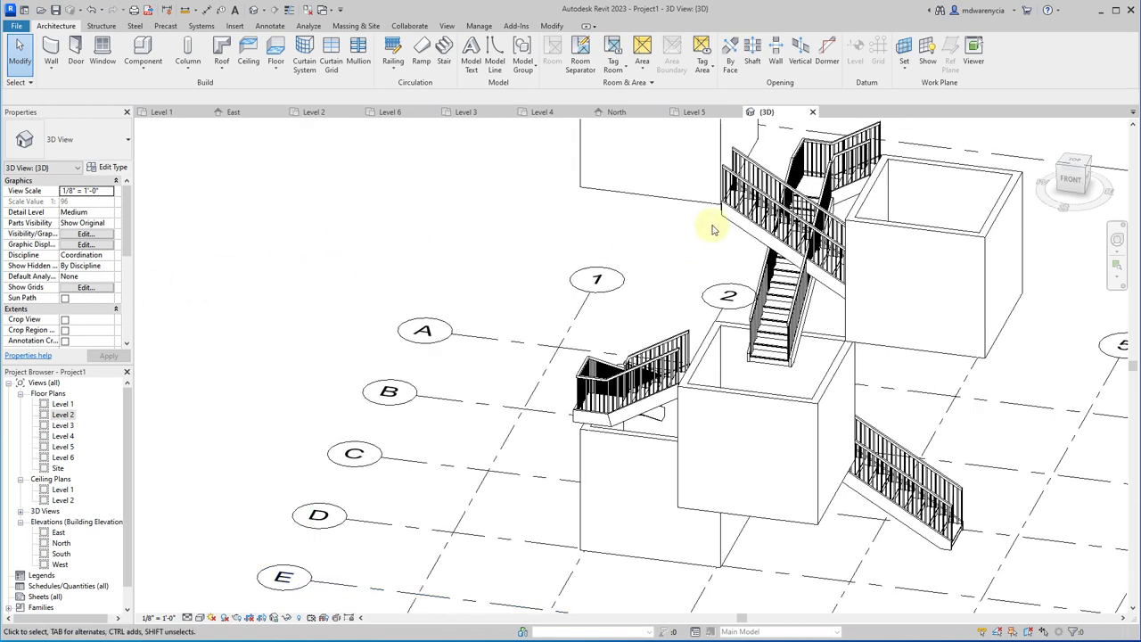
left_click(738, 219)
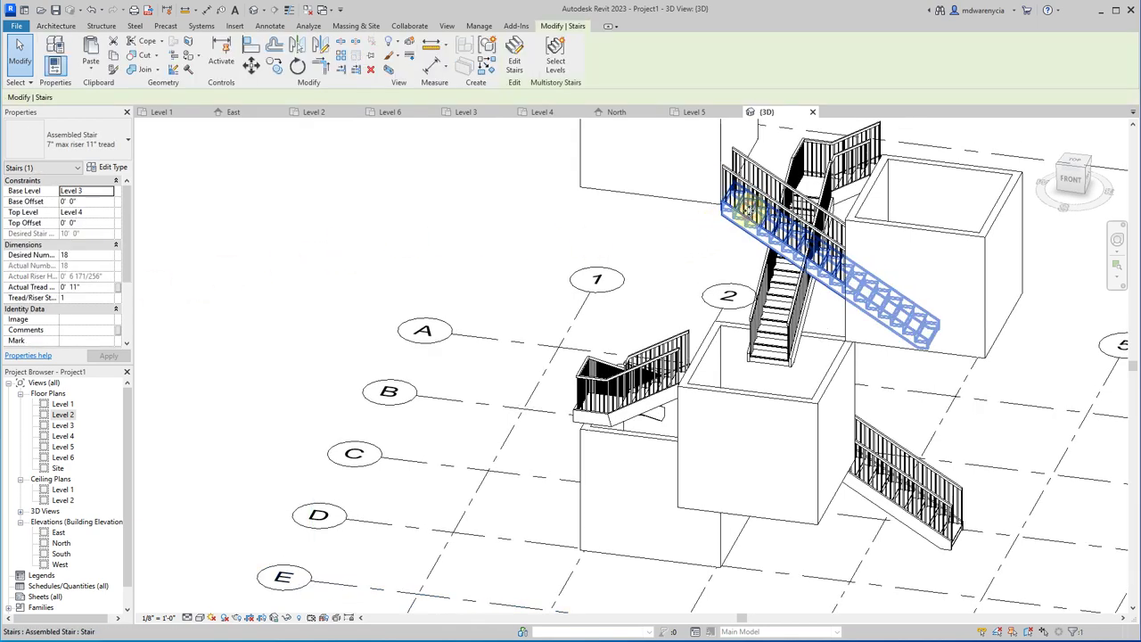
left_click(110, 192)
left_click(76, 228)
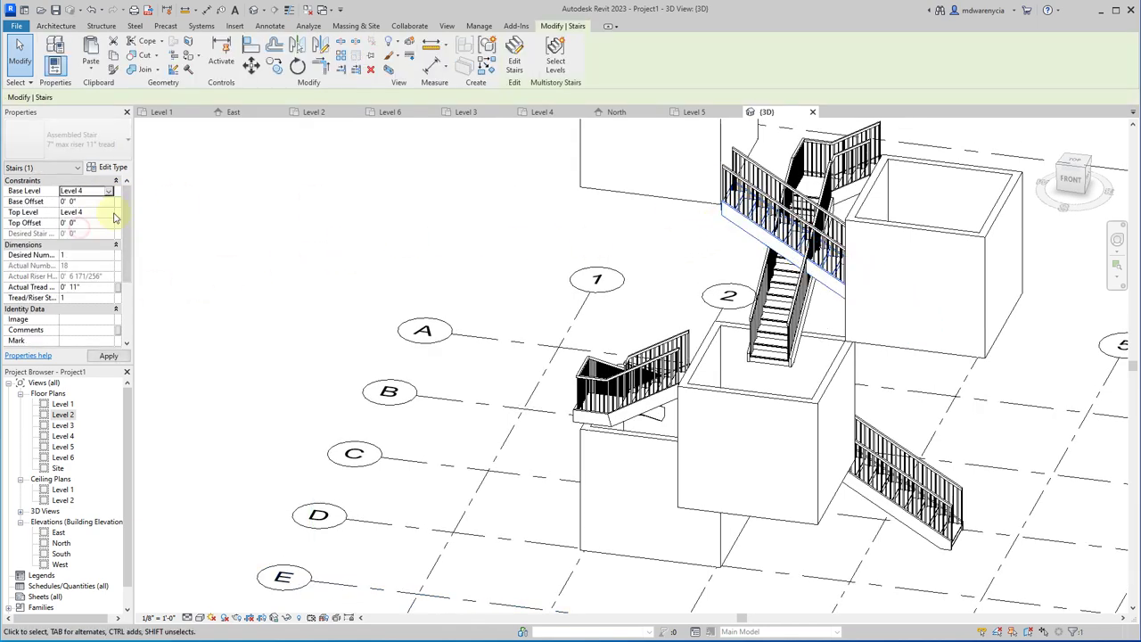
left_click(105, 214)
left_click(77, 267)
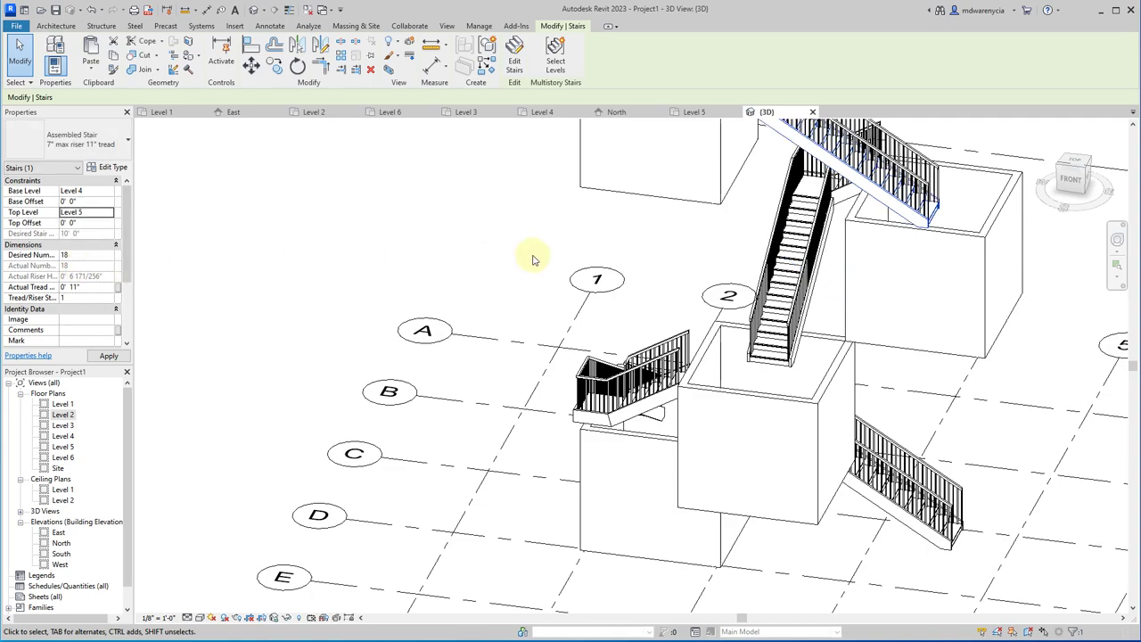
left_click(470, 255)
middle_click_drag(432, 243, 324, 120, "shift")
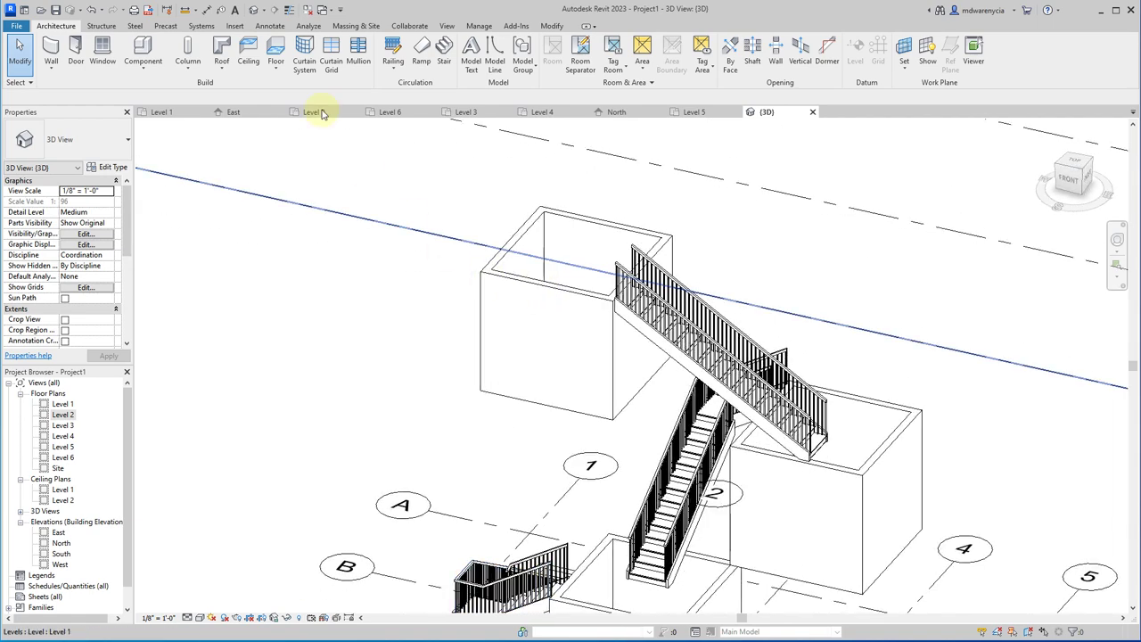
middle_click_drag(388, 310, 449, 367)
- Place automatic 2' x 4' ACT System ceilings inside the wall boxes in the Level 1 and Level 2 plans
left_click(252, 64)
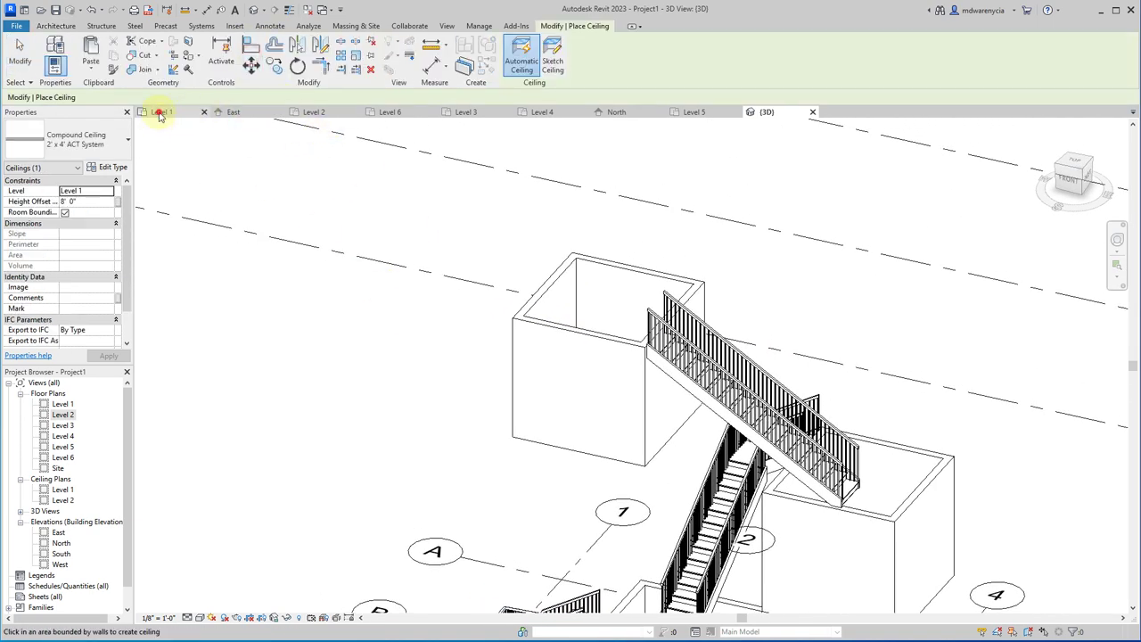
left_click(161, 113)
scroll(402, 318, "down", 5)
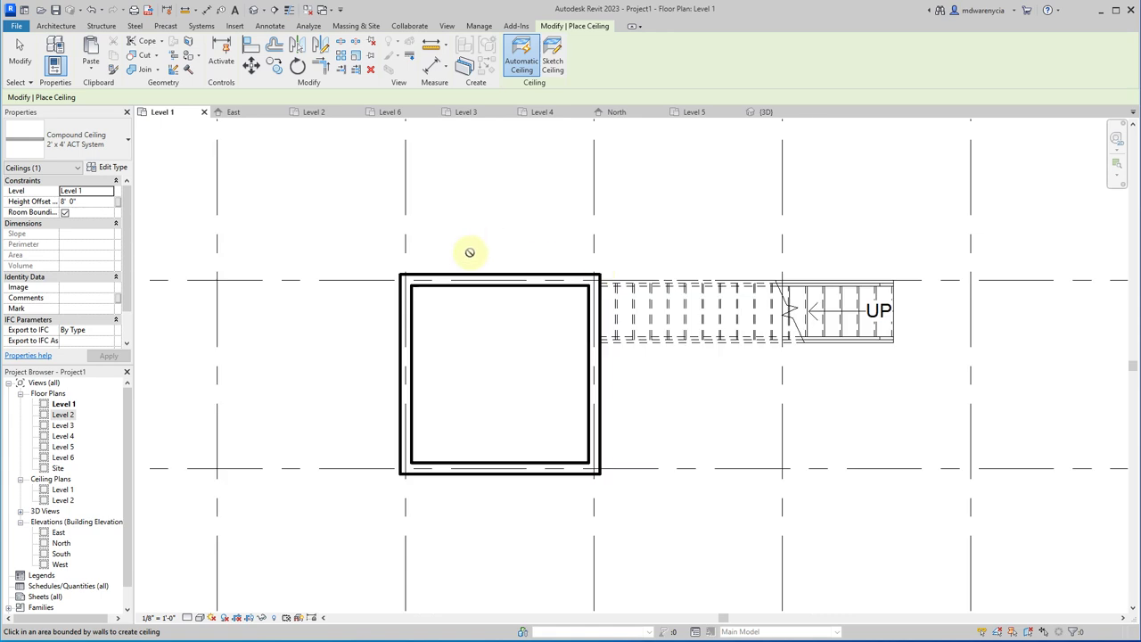
left_click(484, 302)
left_click(314, 112)
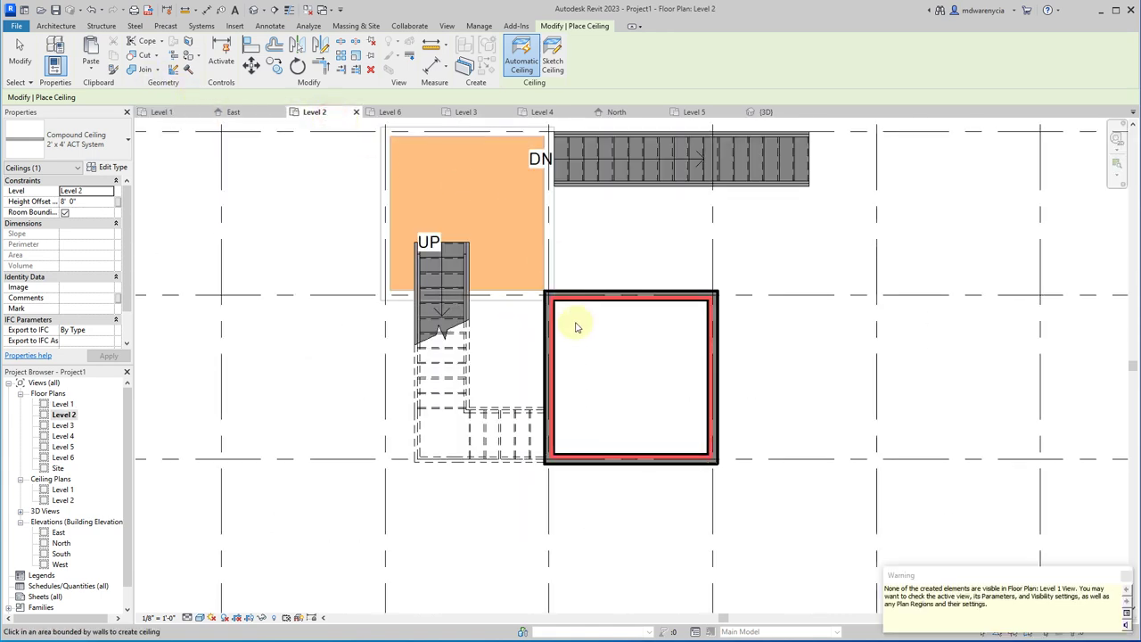
left_click(603, 357)
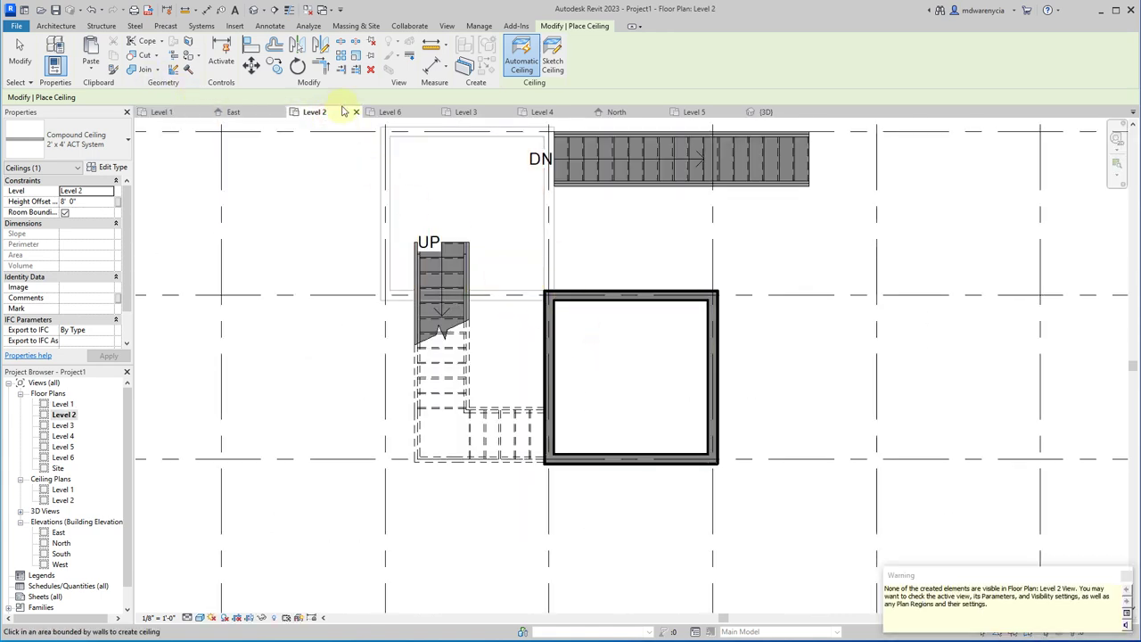
- Place the same automatic ceiling inside the boxes in the Level 3 and Level 4 plans, and end the ceiling command
left_click(466, 111)
left_click(874, 318)
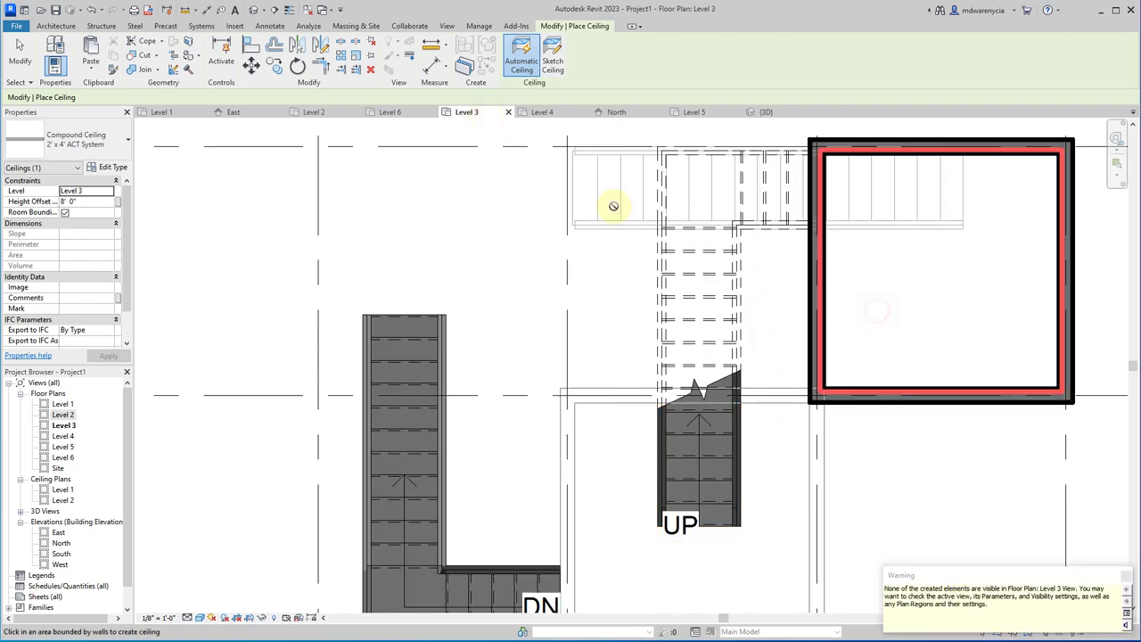
left_click(538, 110)
scroll(459, 206, "down", 2)
left_click(445, 199)
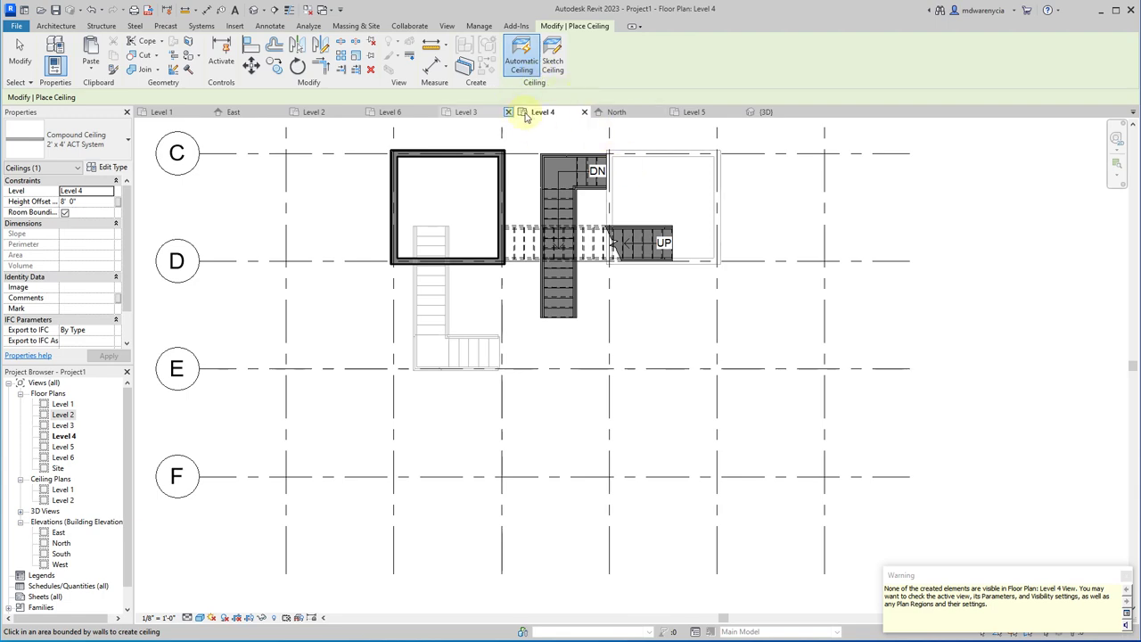
left_click(617, 111)
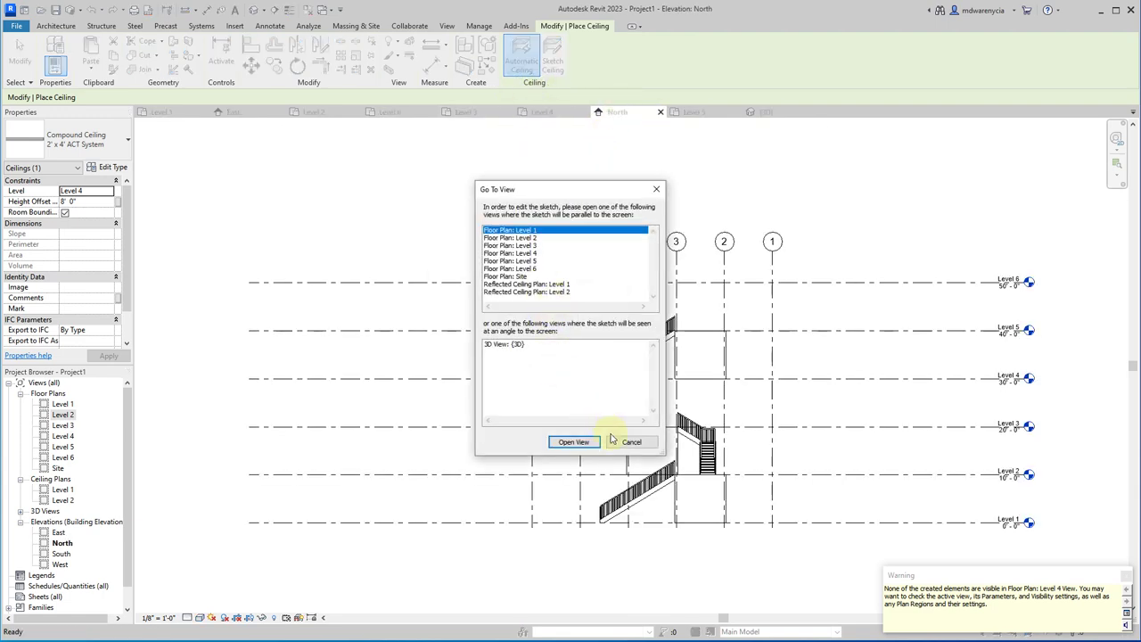
left_click(632, 443)
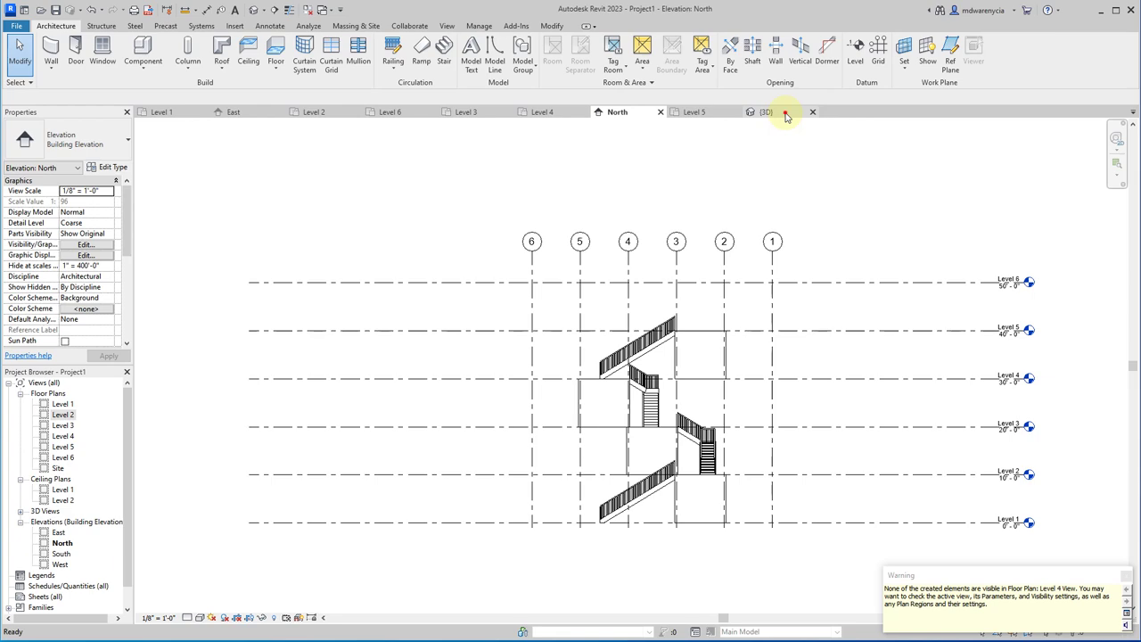
- Display the 3D view in Wireframe and examine the ceilings inside the boxes from several sides
left_click(787, 112)
middle_click_drag(560, 384, 458, 247, "shift")
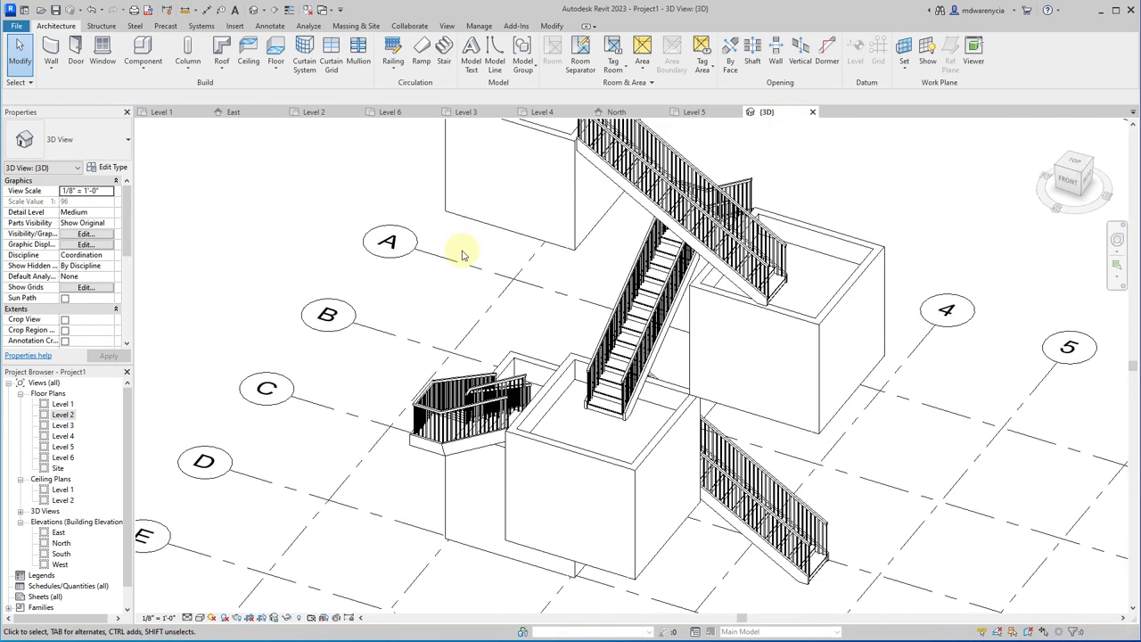
scroll(458, 247, "down", 2)
left_click(199, 617)
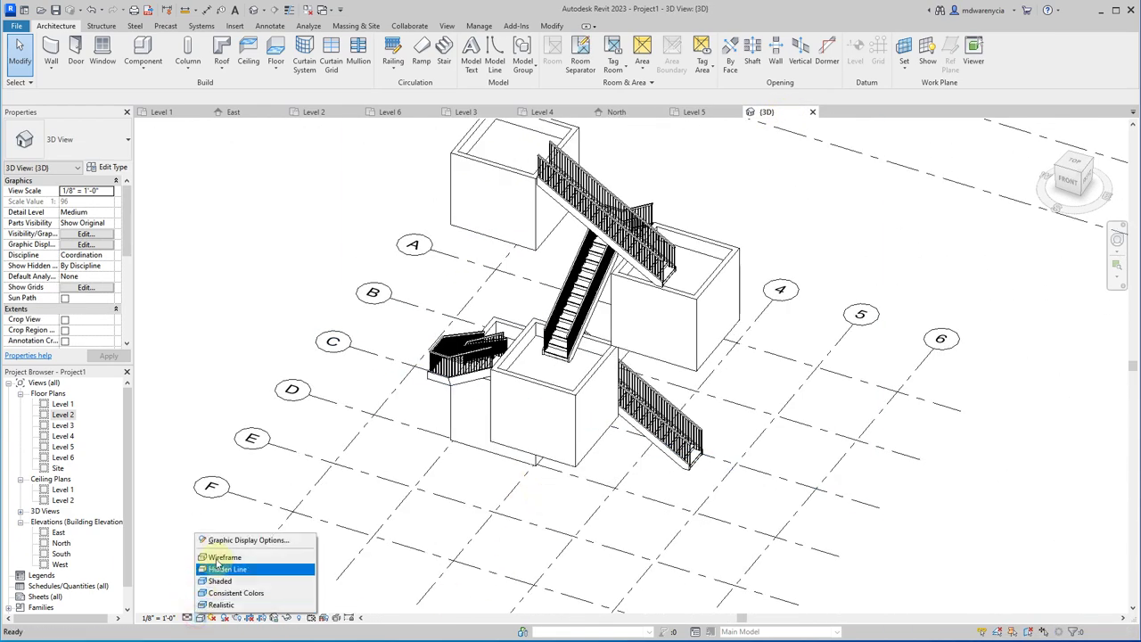
left_click(232, 550)
middle_click_drag(547, 400, 476, 224, "shift")
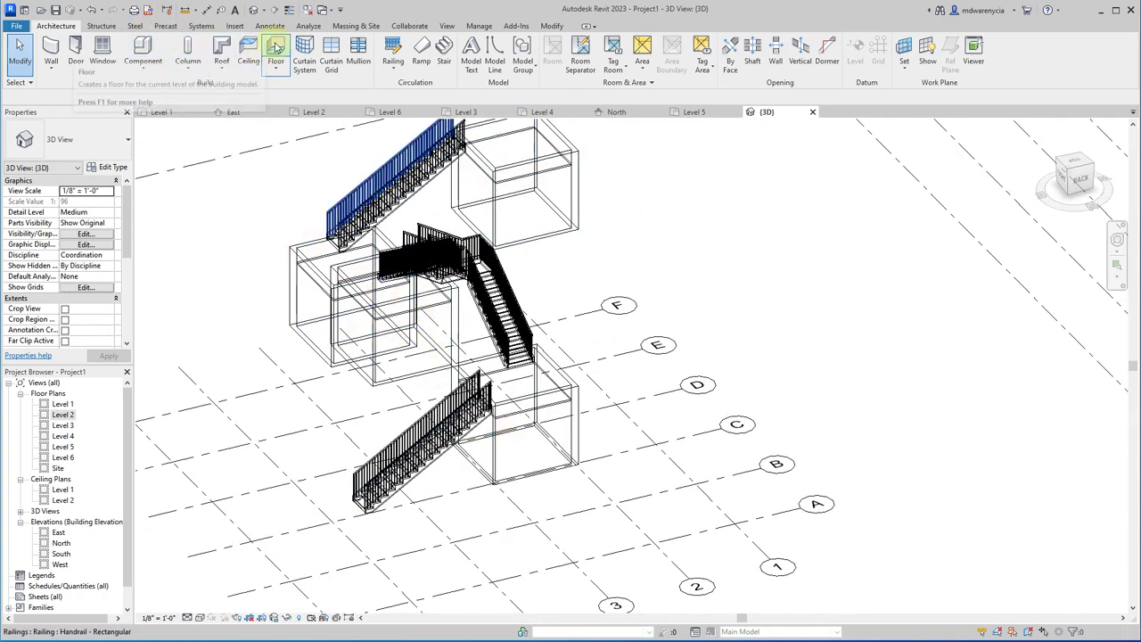
- Begin a Generic - 12" floor sketch in the Level 1 plan and check the floor's type properties
left_click(165, 111)
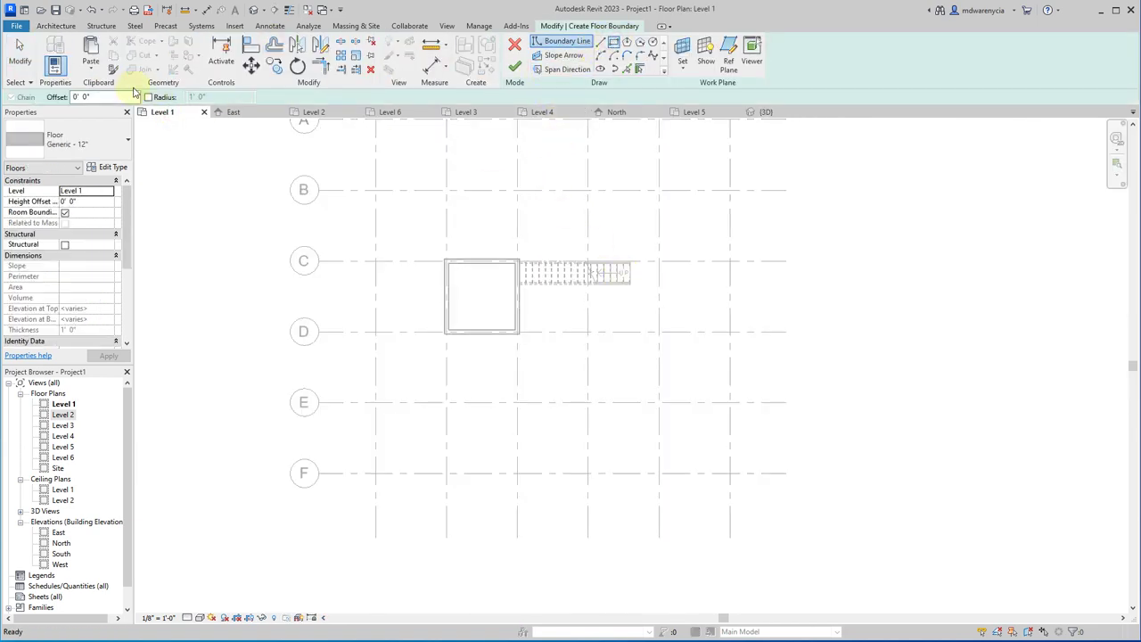
scroll(466, 244, "up", 5)
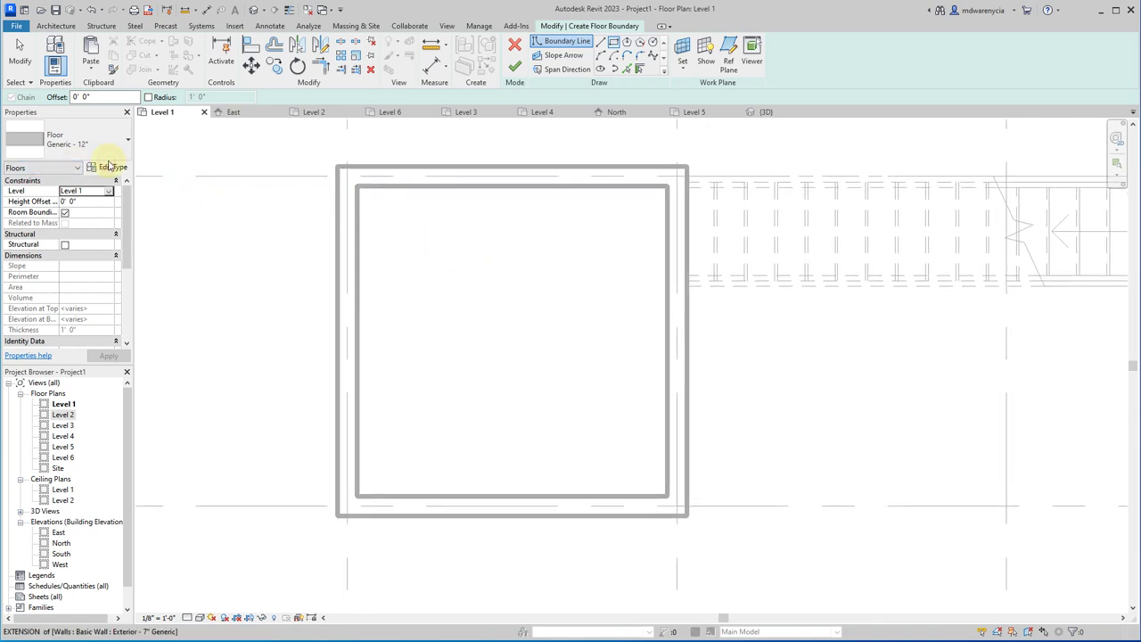
left_click(111, 172)
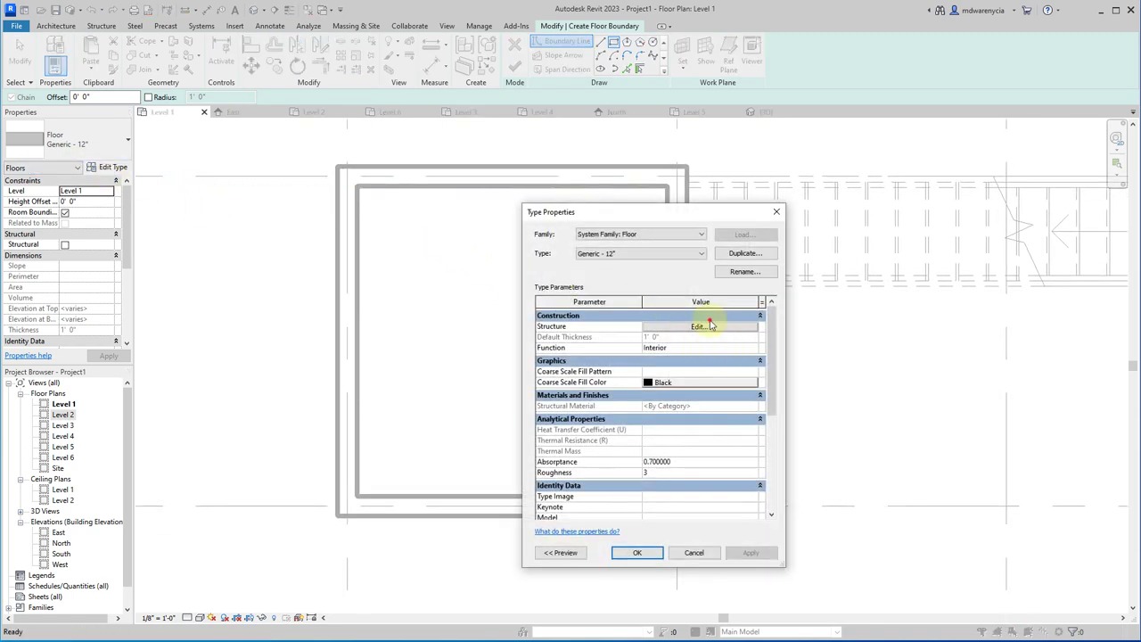
left_click(709, 317)
key("Escape")
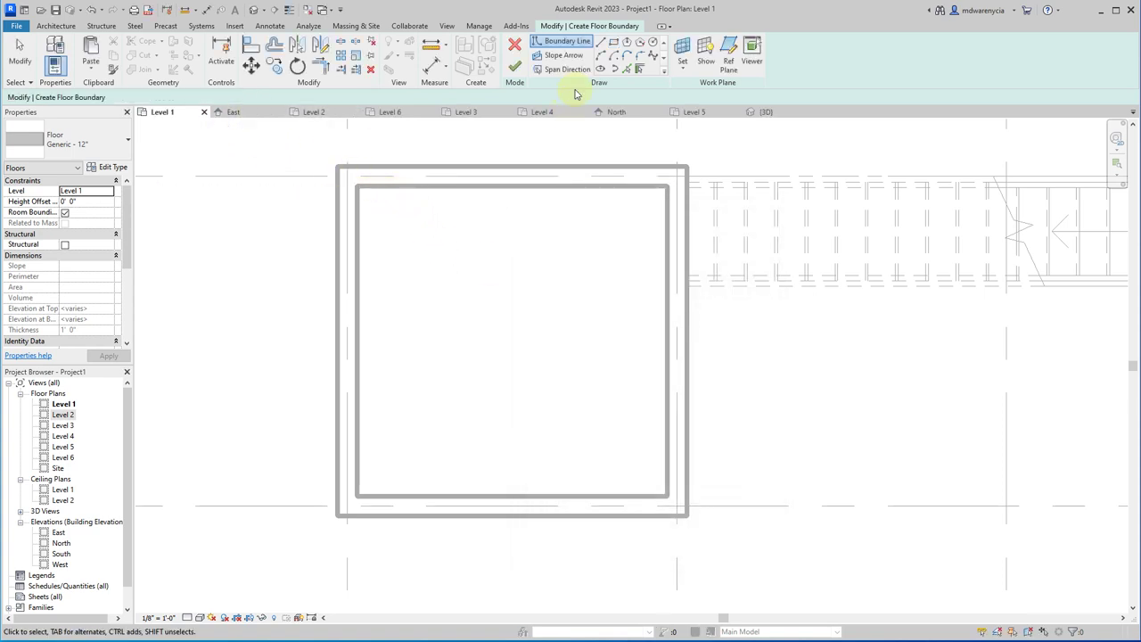
- Choose the rectangle tool for the floor boundary and set the Level 1 plan's visual style to Shaded
left_click(615, 44)
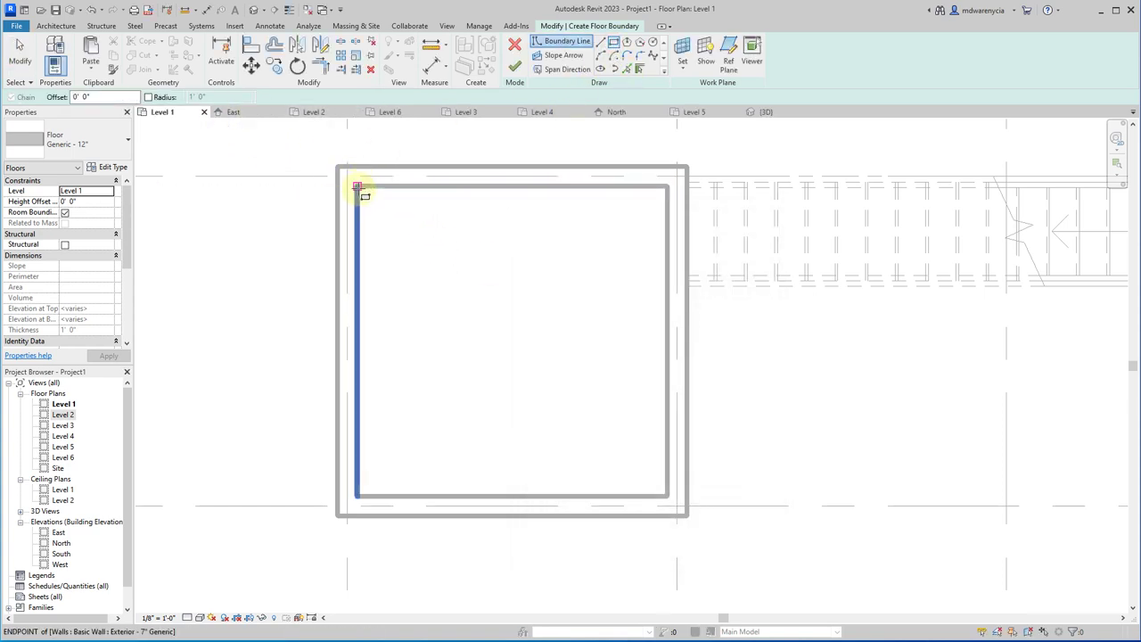
left_click(198, 617)
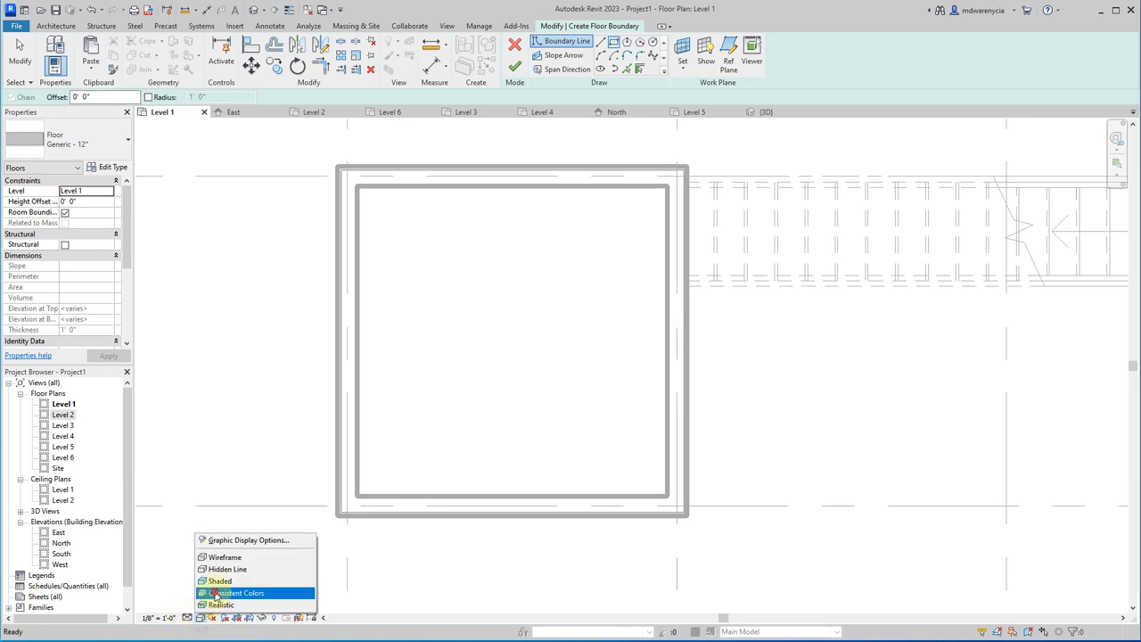
left_click(239, 577)
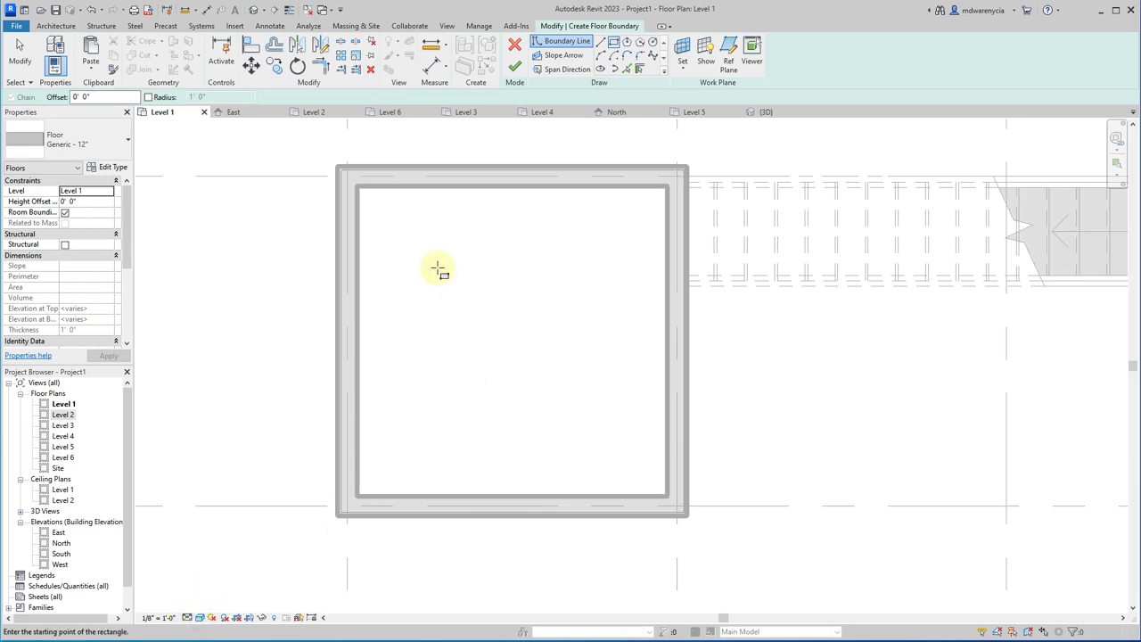
- Draw the floor boundary as a rectangle along the inner wall faces of the Level 1 box and finish the floor
left_click(356, 188)
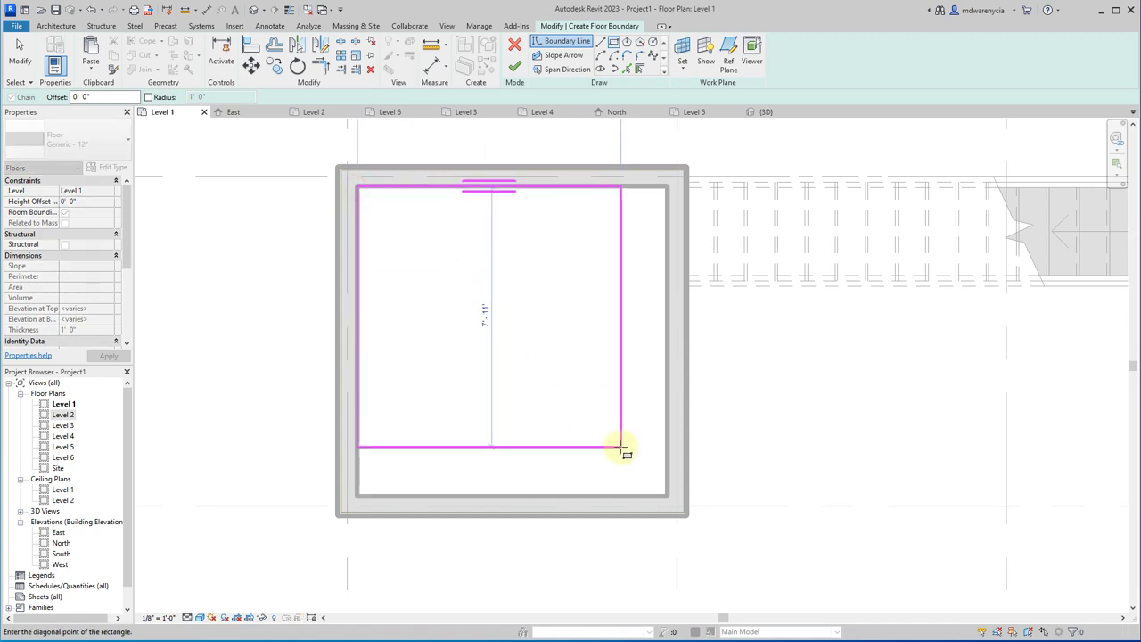
left_click(659, 492)
scroll(437, 316, "down", 3)
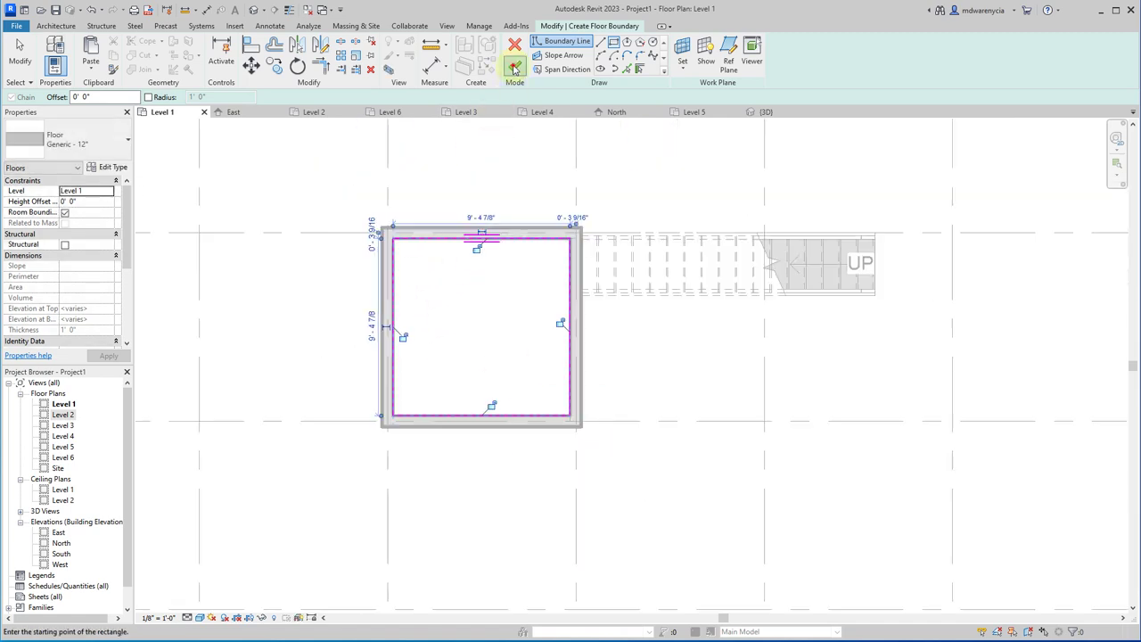
left_click(515, 69)
- Begin a floor sketch in the Level 2 plan and draw a rectangular boundary along the inner wall faces of the Level 2 box
left_click(319, 111)
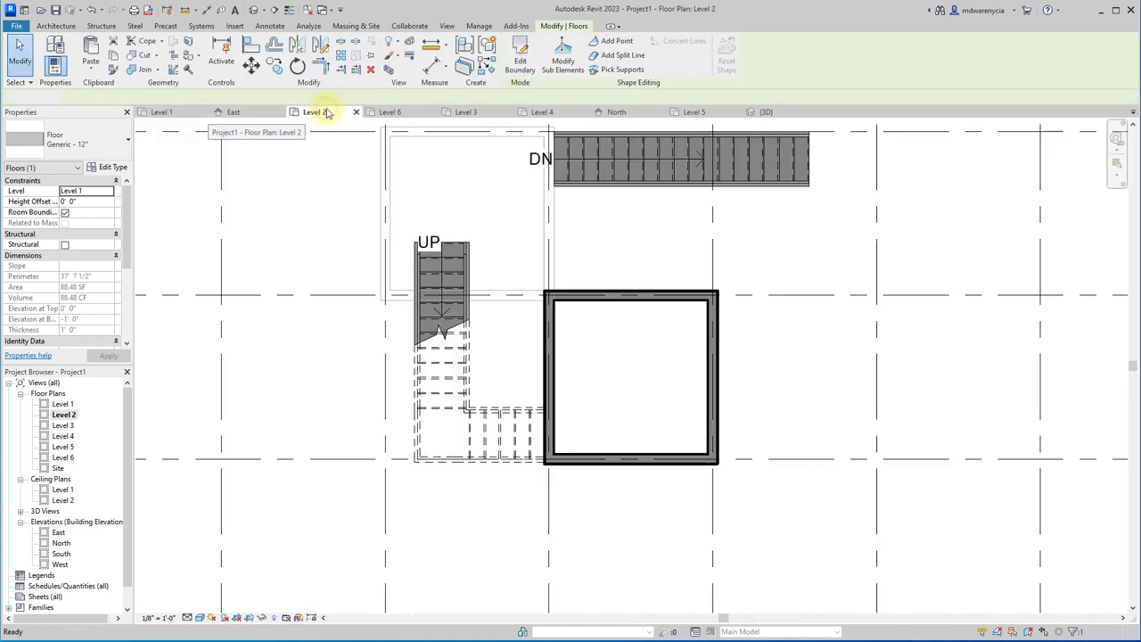
key("Escape")
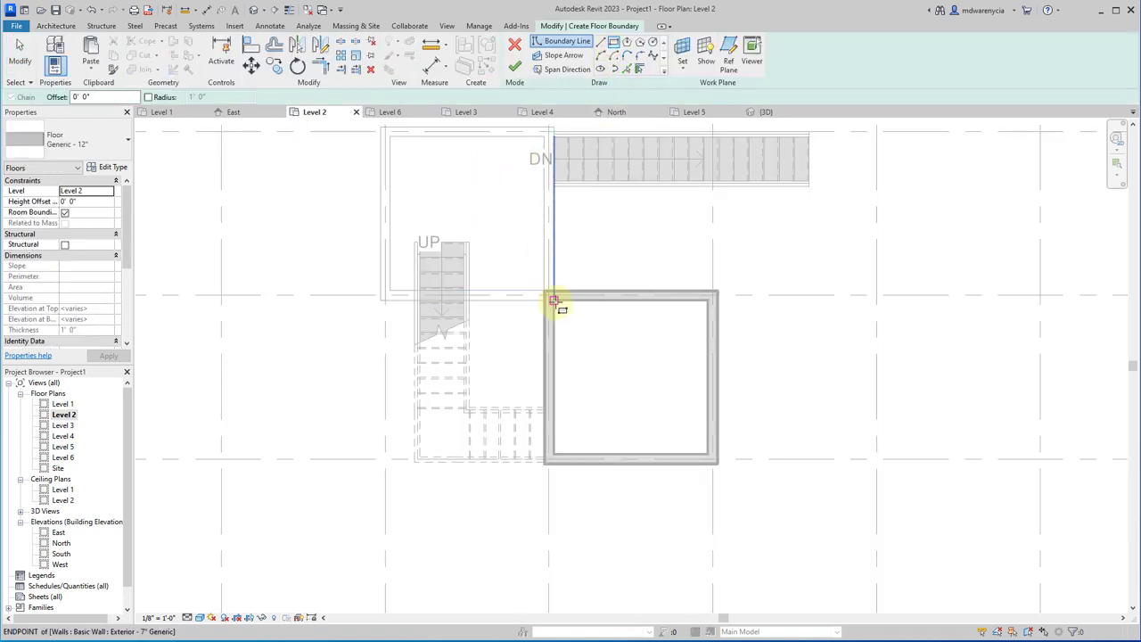
left_click(556, 299)
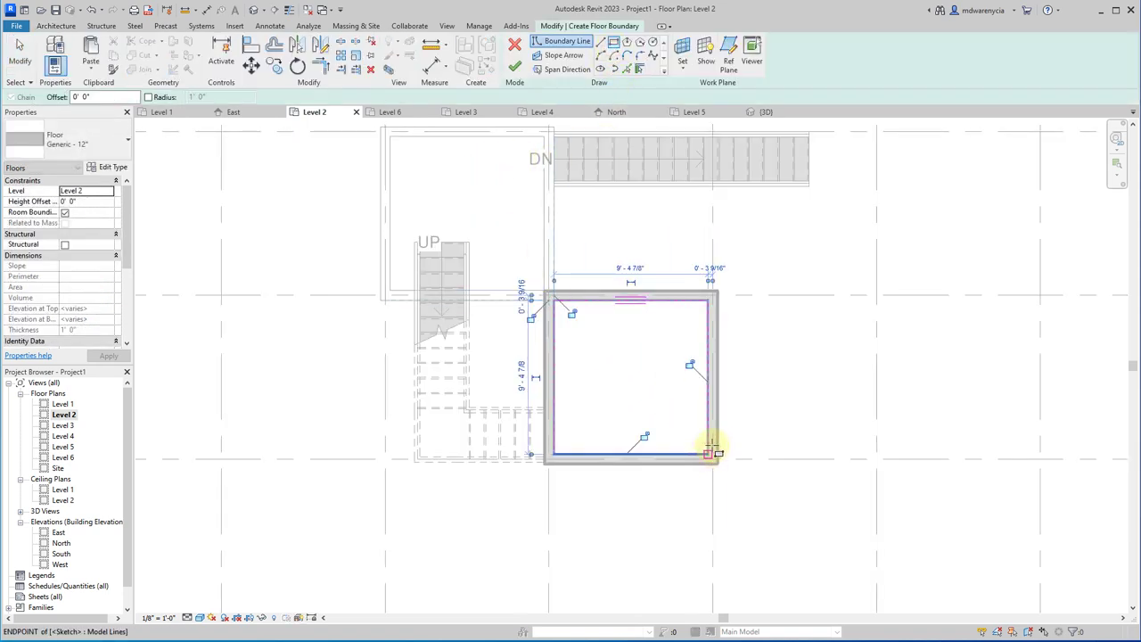
left_click(381, 127)
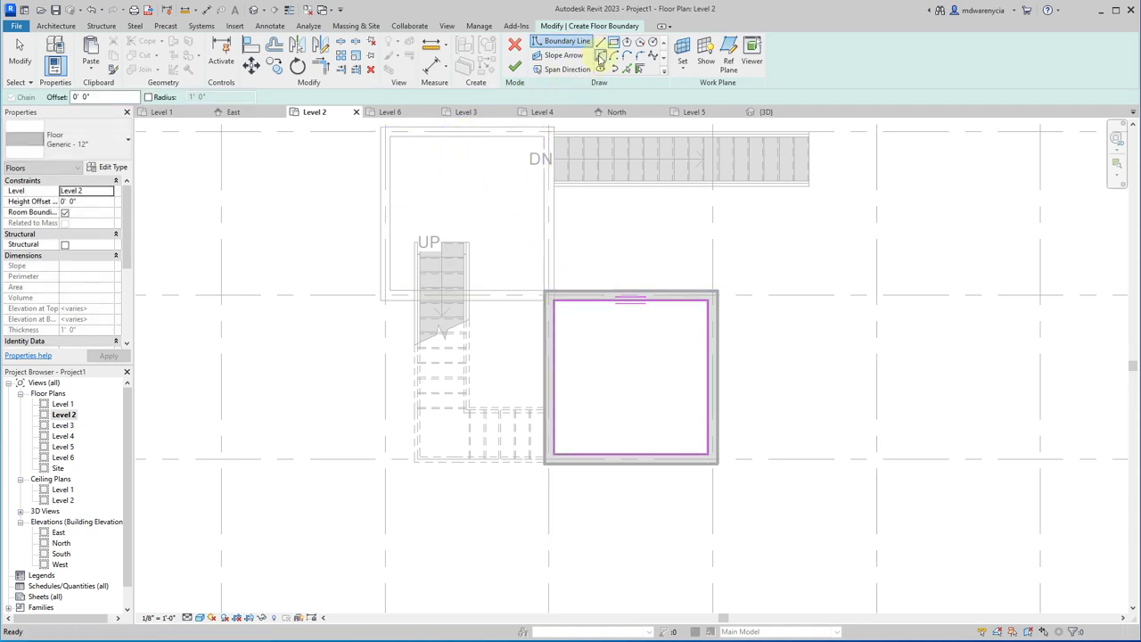
- Trace the lower box's outer walls with boundary lines, notched around the Level 2 box's corner, and finish the floor without attaching the walls
scroll(444, 140, "up", 2)
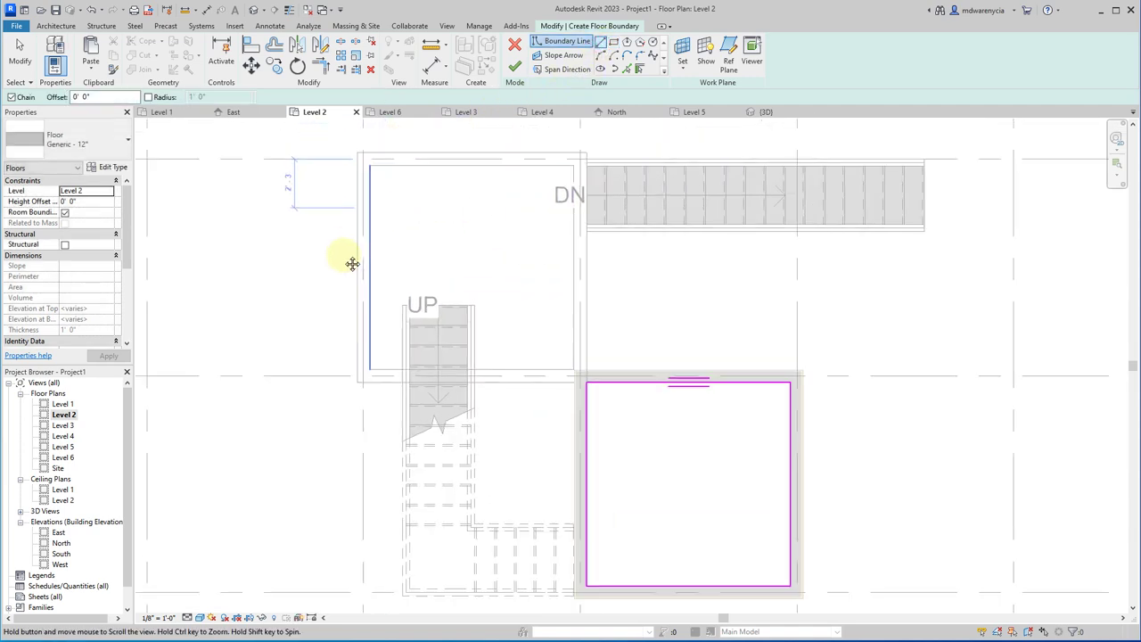
left_click(320, 213)
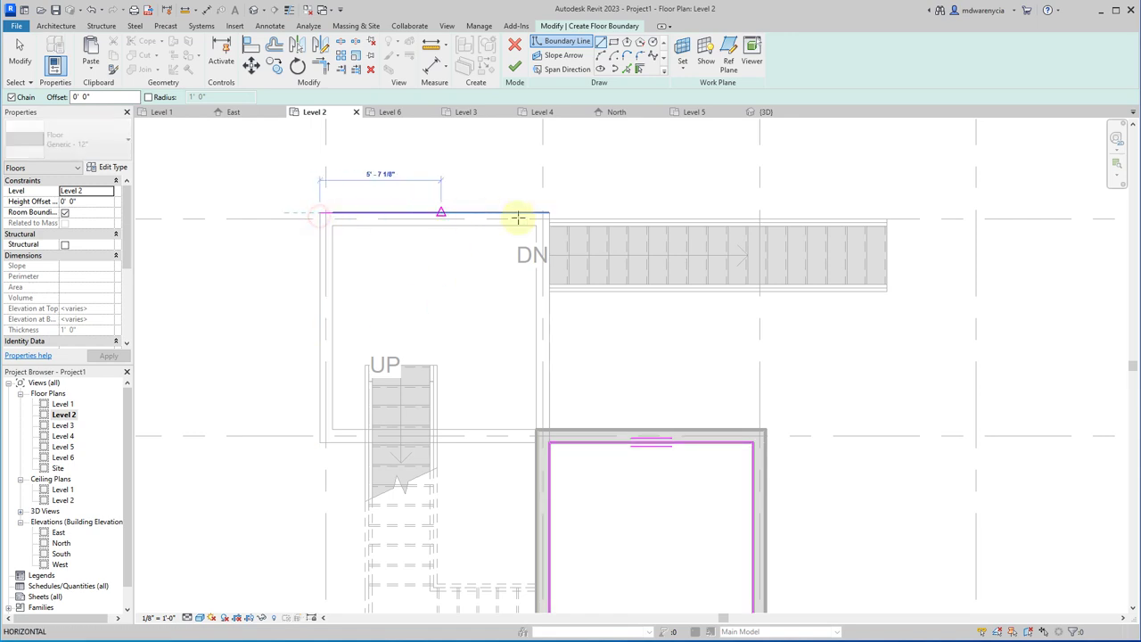
left_click(548, 214)
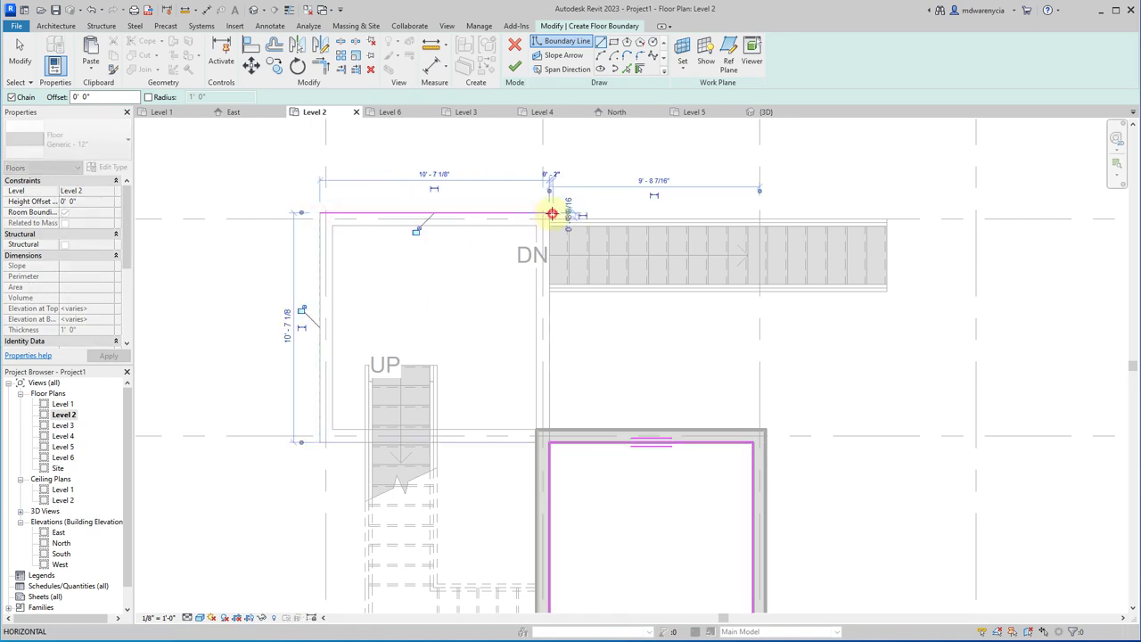
left_click(542, 437)
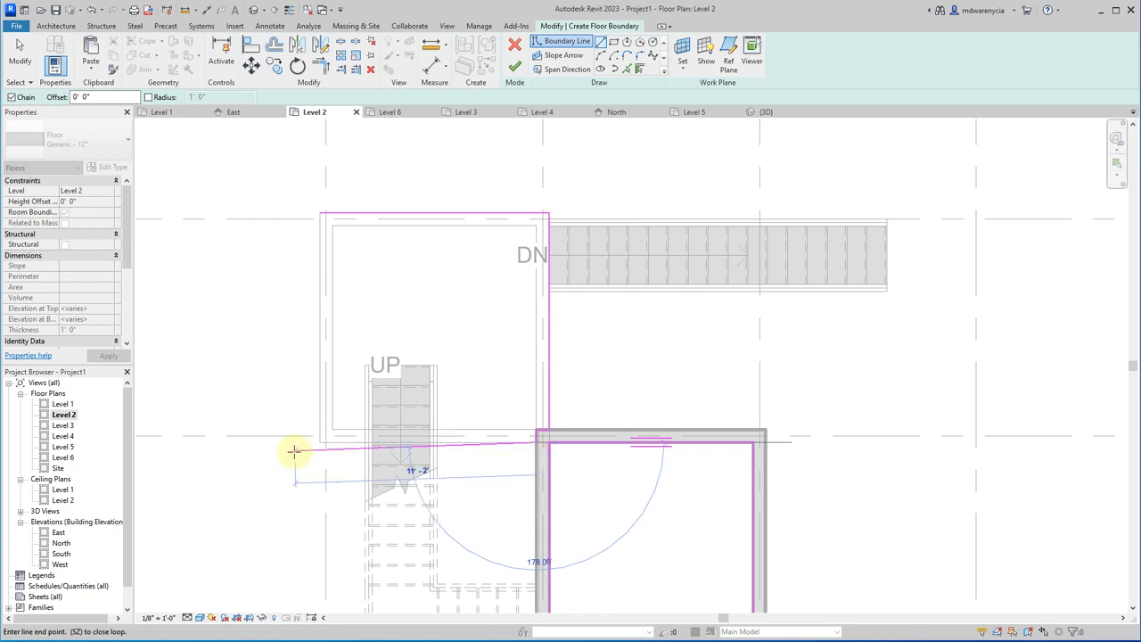
left_click(319, 439)
left_click(320, 213)
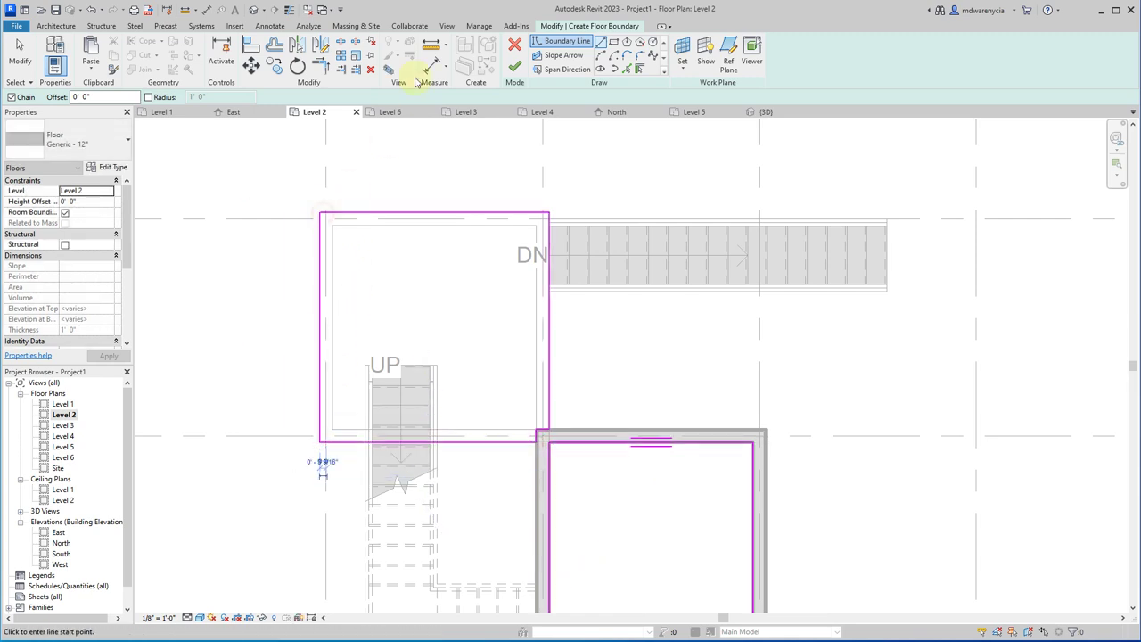
left_click(517, 67)
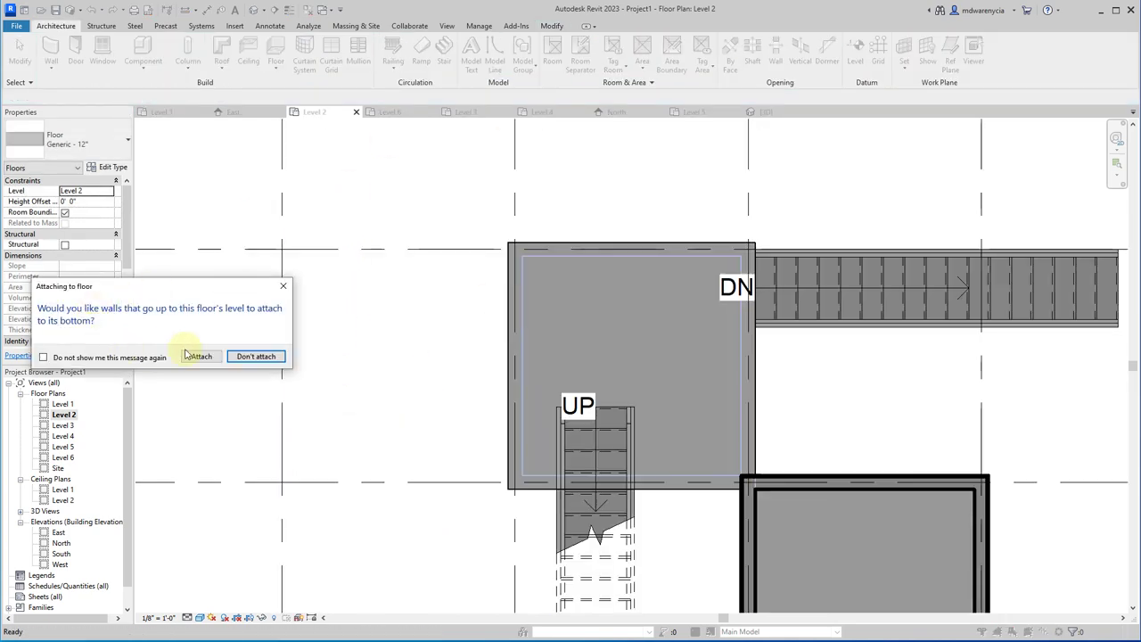
left_click(256, 356)
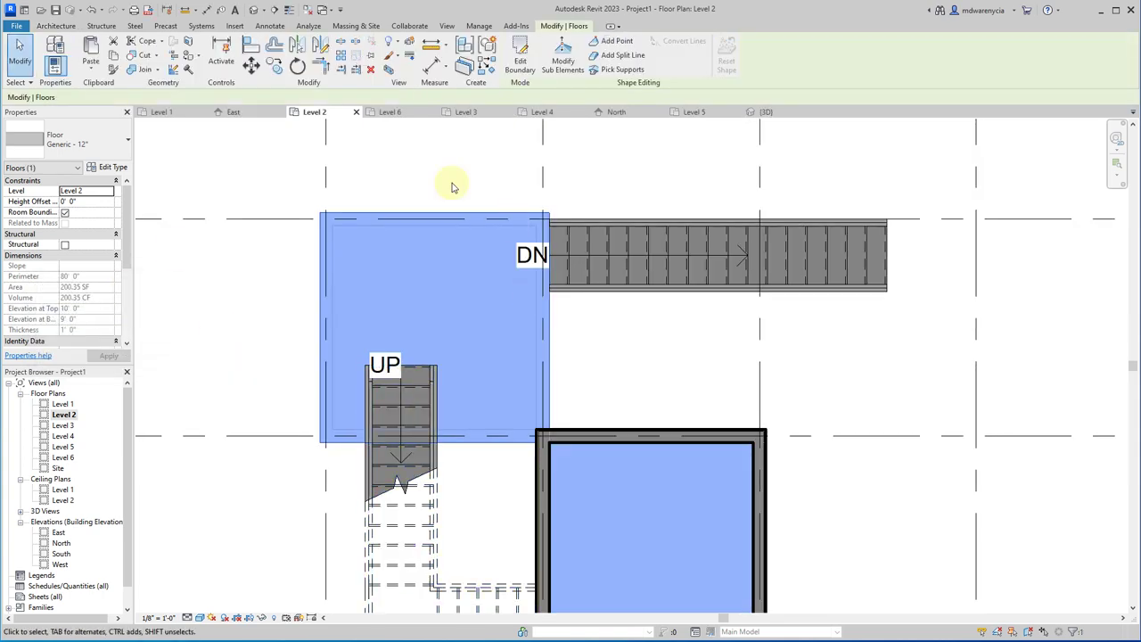
left_click(389, 136)
- Begin a floor sketch in the Level 3 plan and draw a rectangular boundary along the inner wall faces of the Level 3 box
left_click(467, 113)
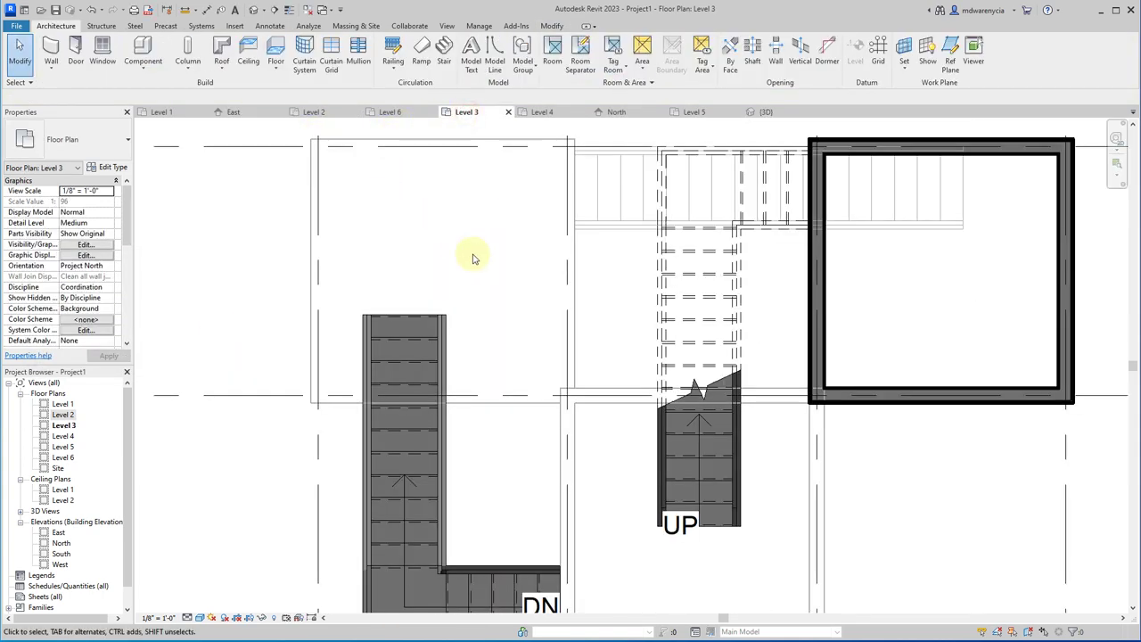
left_click(275, 50)
scroll(624, 156, "up", 2)
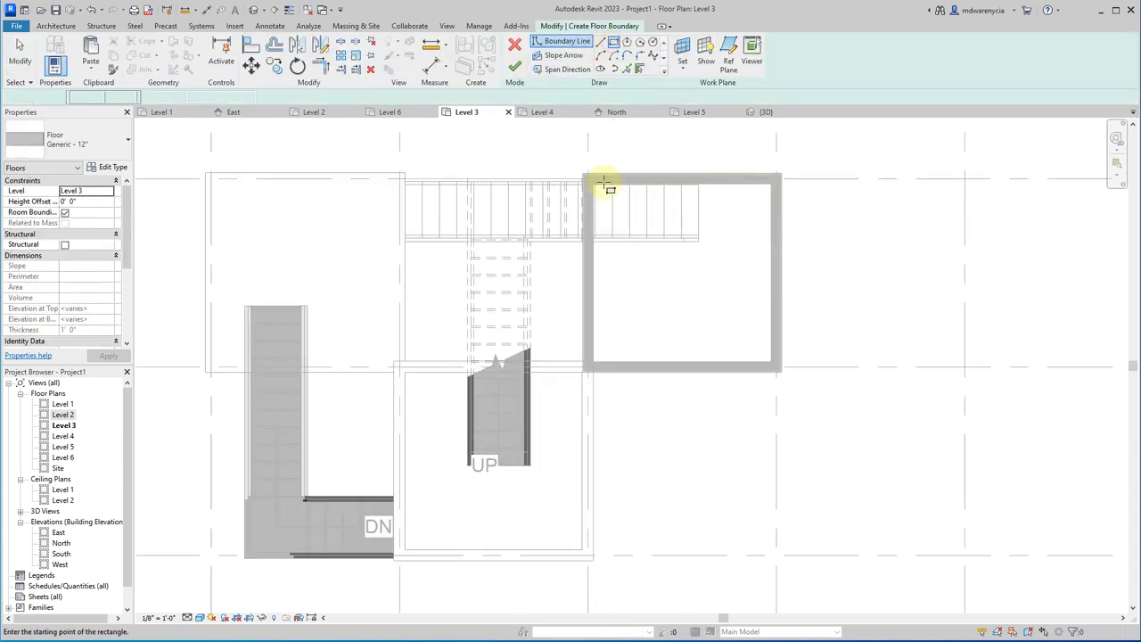
left_click(771, 184)
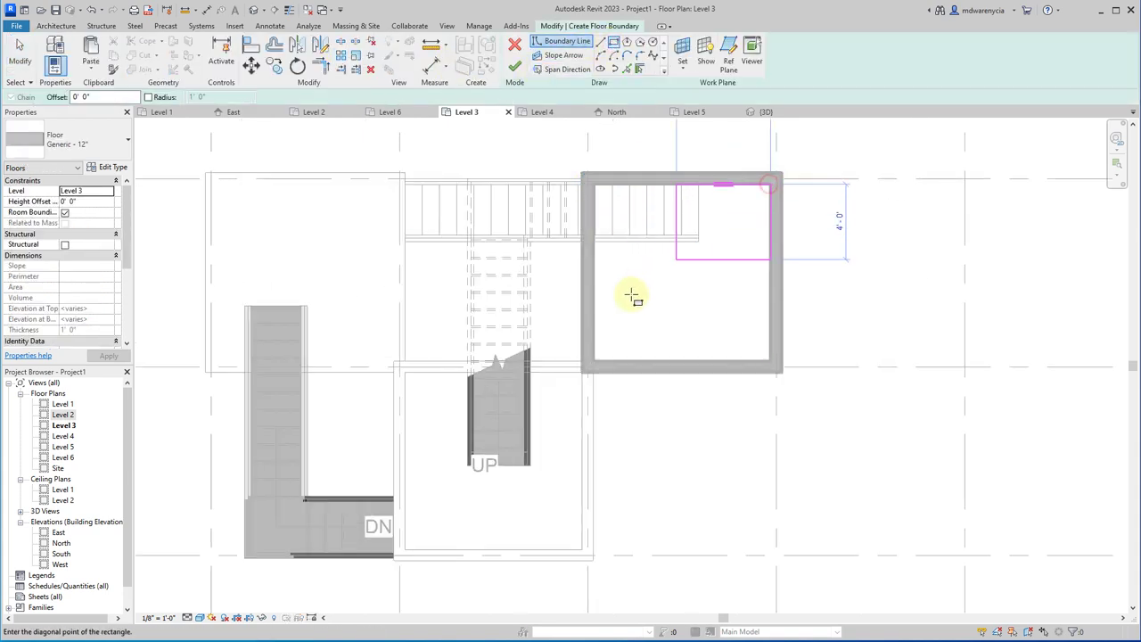
left_click(594, 361)
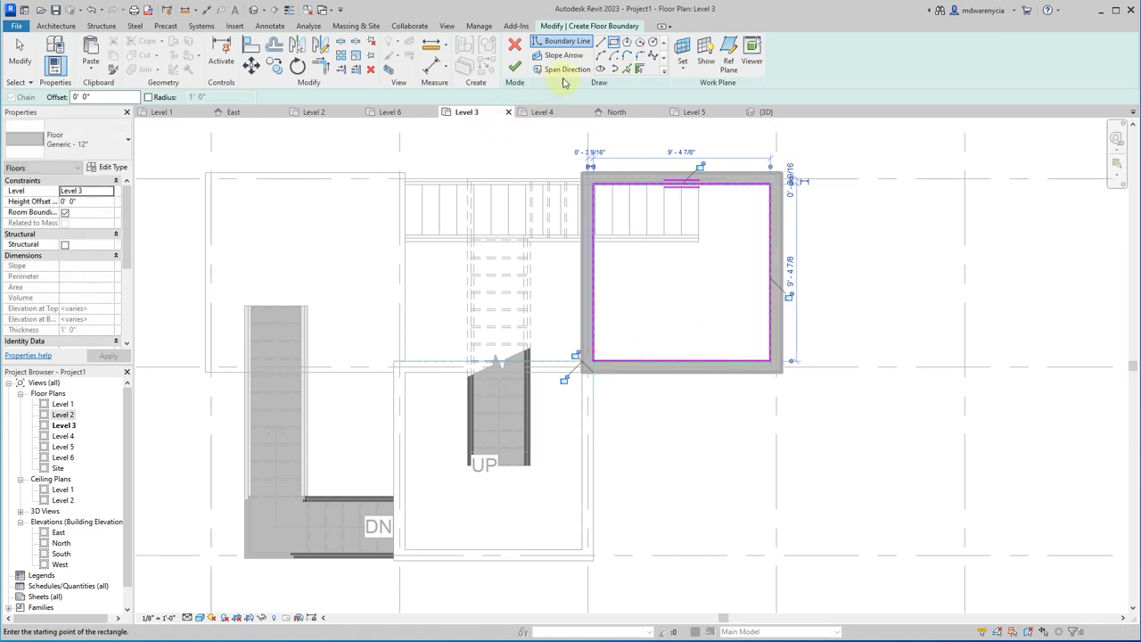
- Trace the outer walls of the box beneath Level 3 with lines, notched at the shared corner, and finish the floor without attaching the walls
left_click(601, 42)
scroll(402, 334, "up", 2)
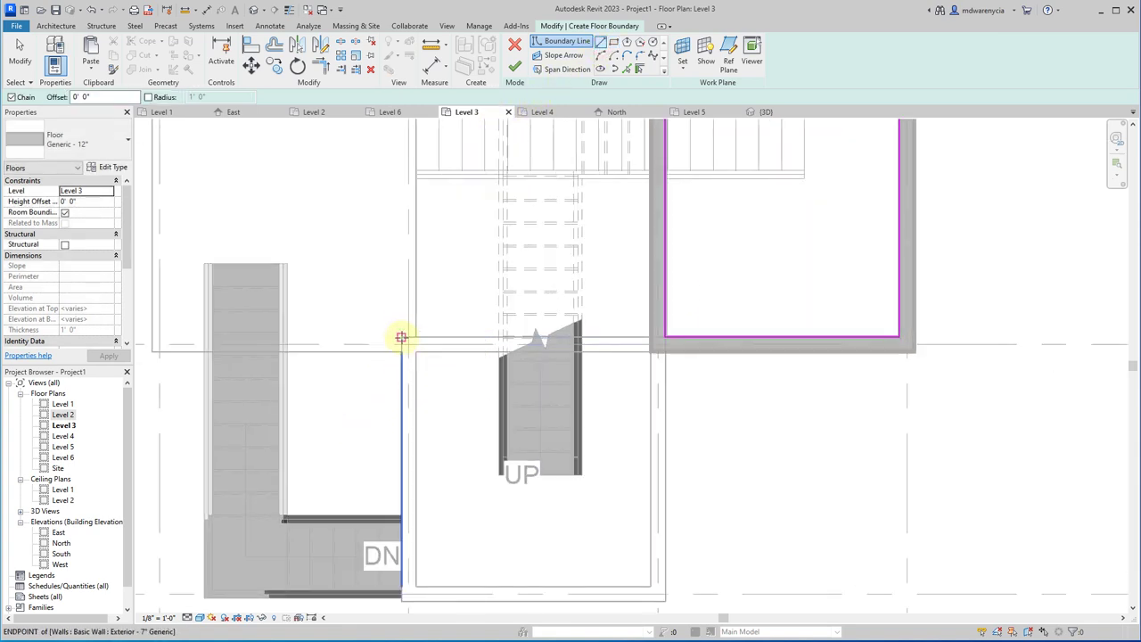
left_click(401, 337)
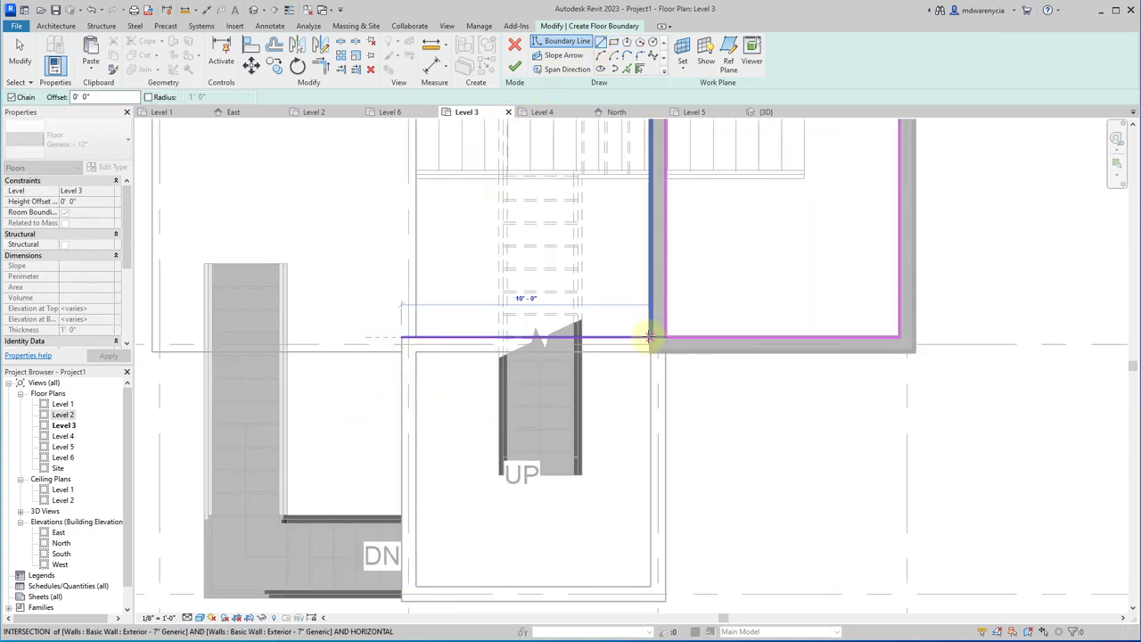
left_click(648, 336)
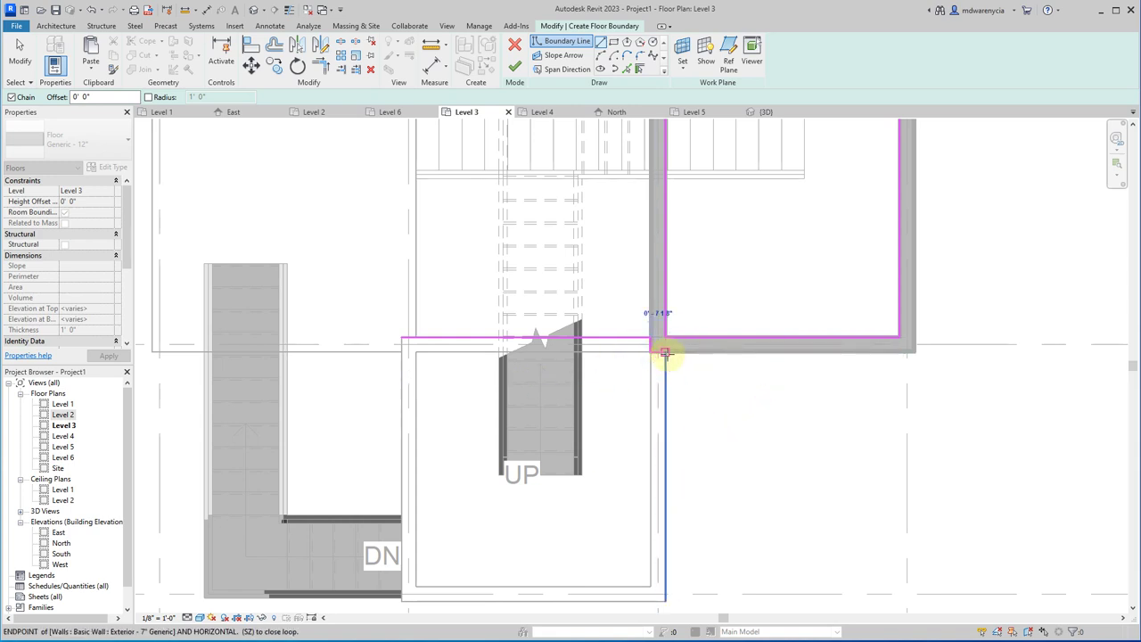
middle_click_drag(661, 594, 633, 439)
left_click(636, 443)
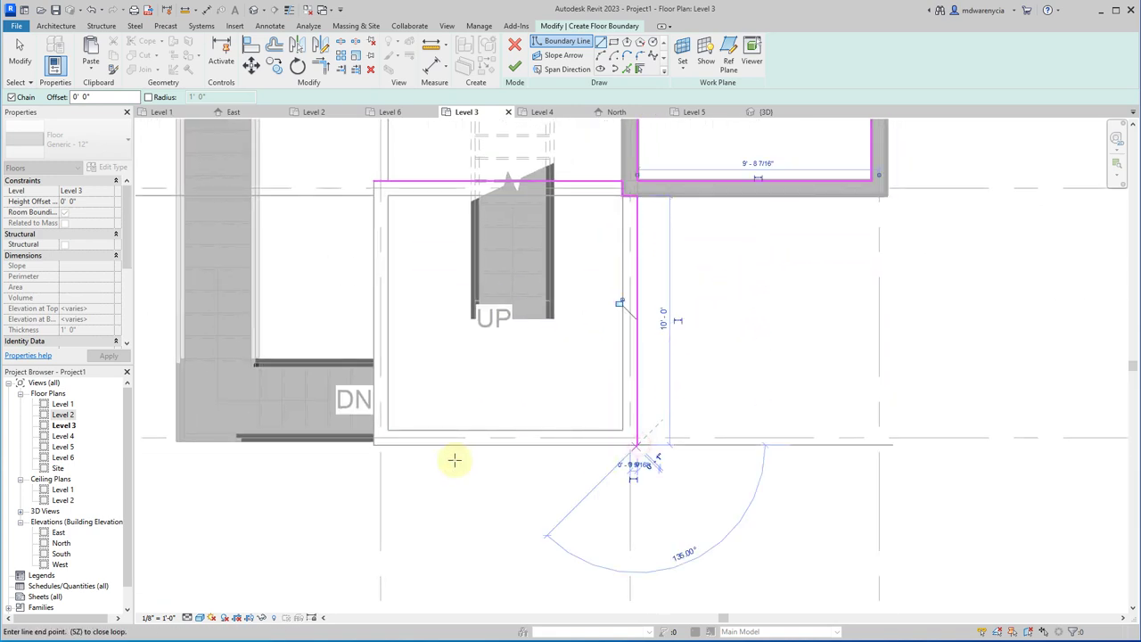
left_click(375, 441)
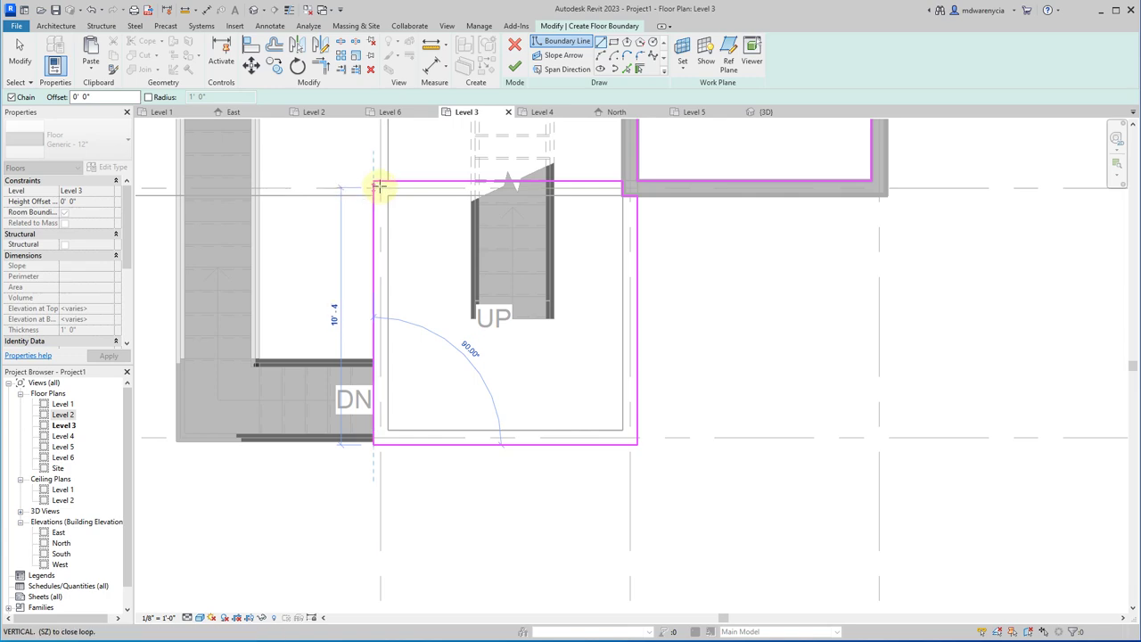
left_click(376, 184)
scroll(452, 194, "down", 2)
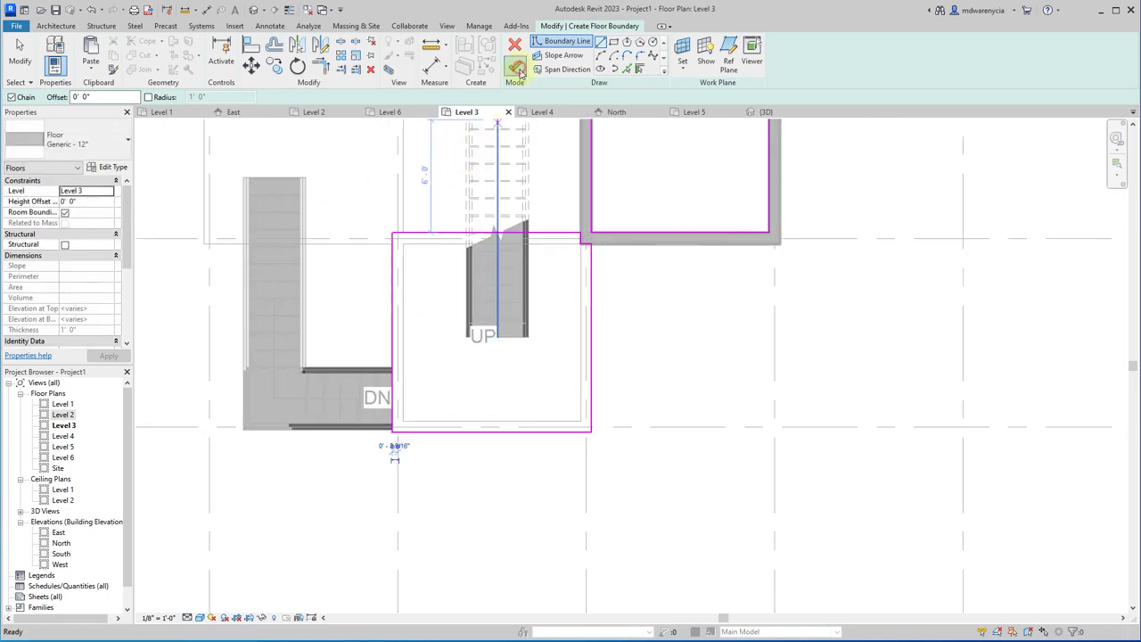
left_click(516, 69)
left_click(256, 357)
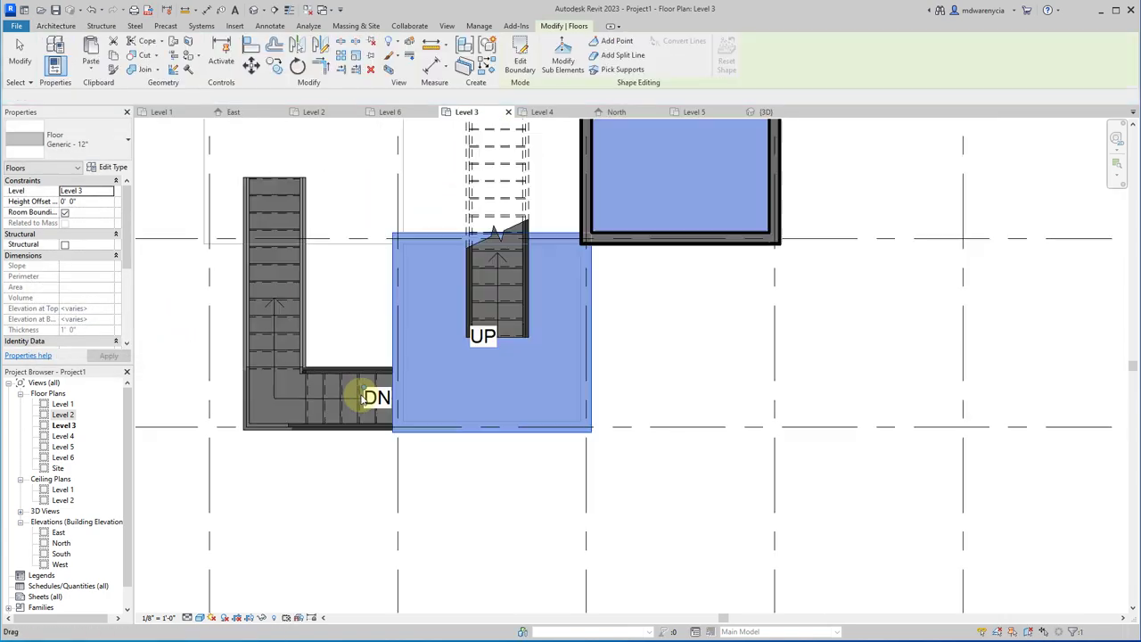
scroll(374, 400, "down", 2)
- Begin a floor in the Level 4 plan, draw a rectangle along that box's inner wall faces, and check the sketch in the 3D view
left_click(540, 113)
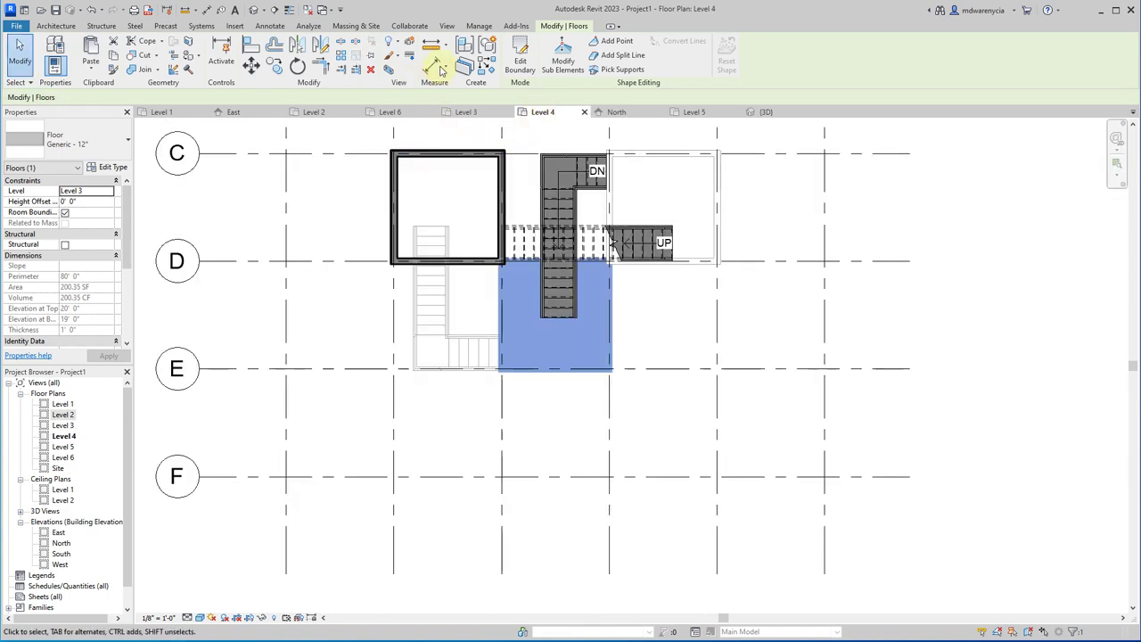
key("Escape")
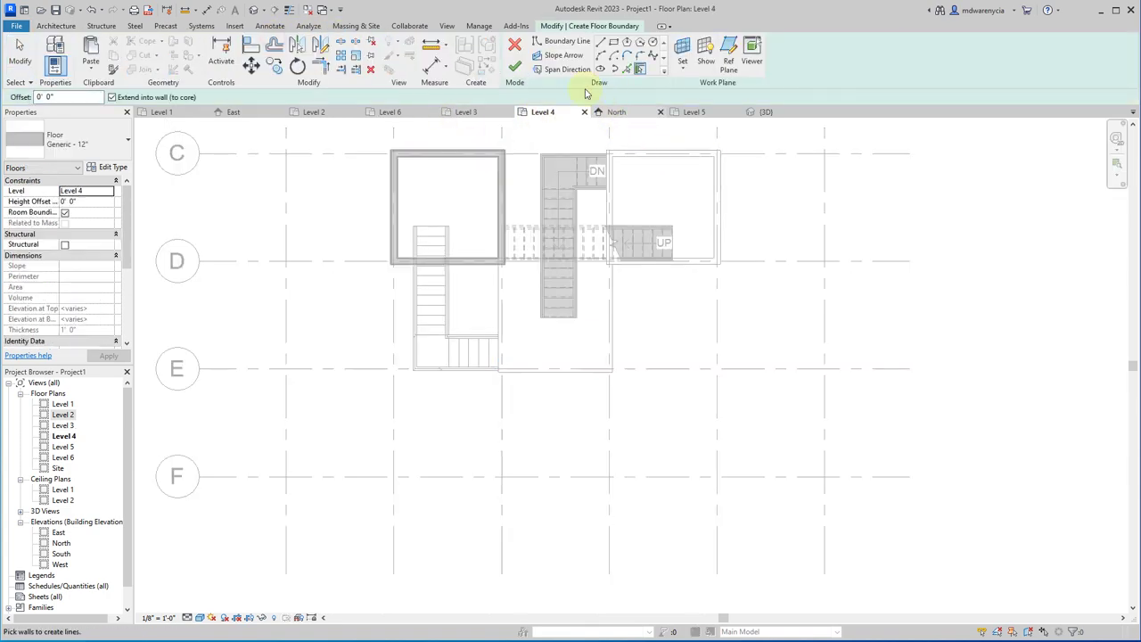
scroll(464, 138, "up", 2)
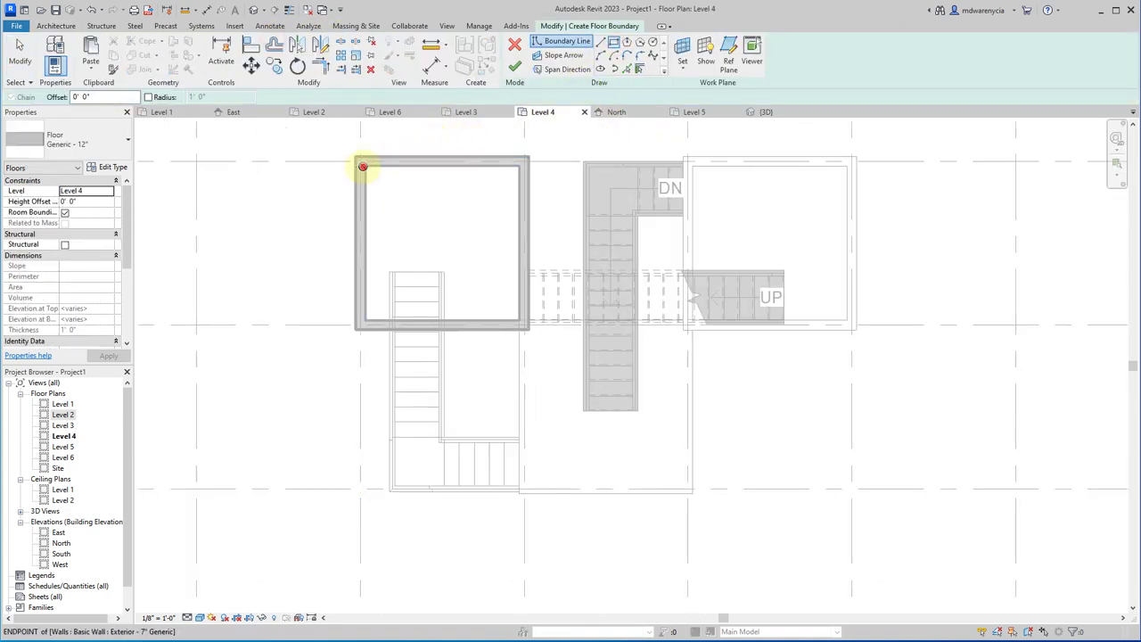
left_click(364, 167)
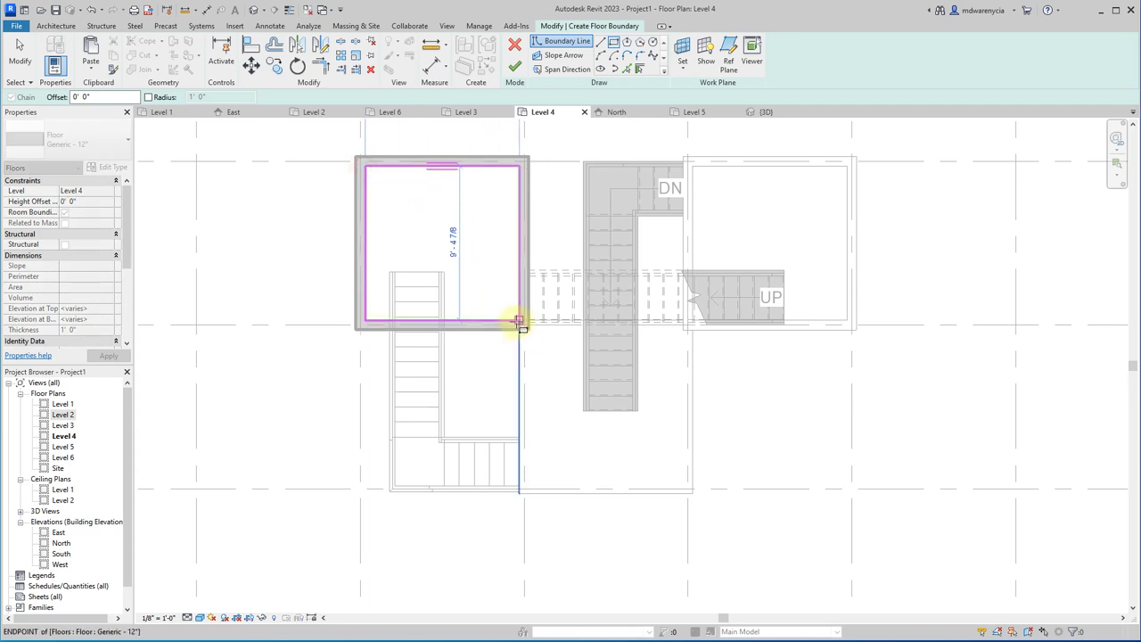
left_click(518, 321)
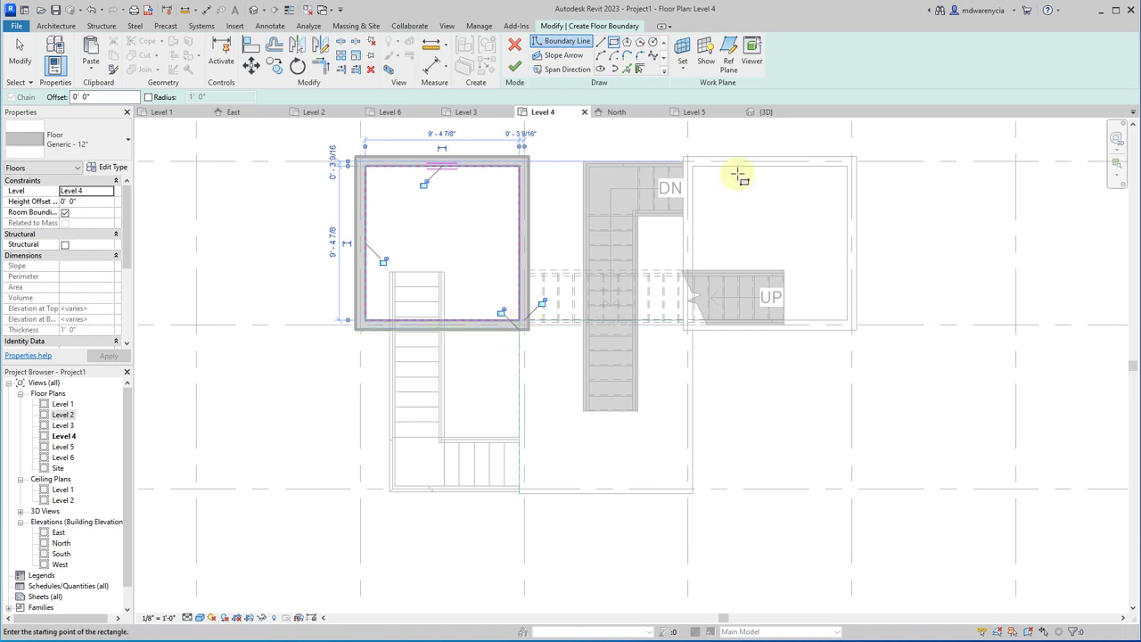
left_click(766, 112)
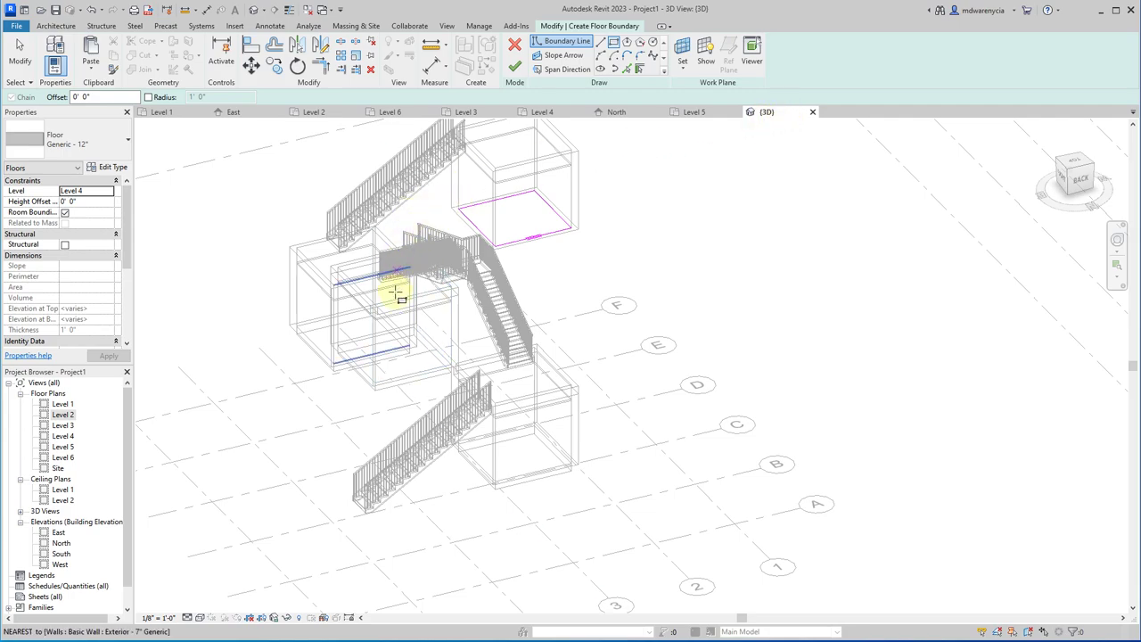
middle_click_drag(355, 328, 720, 258, "shift")
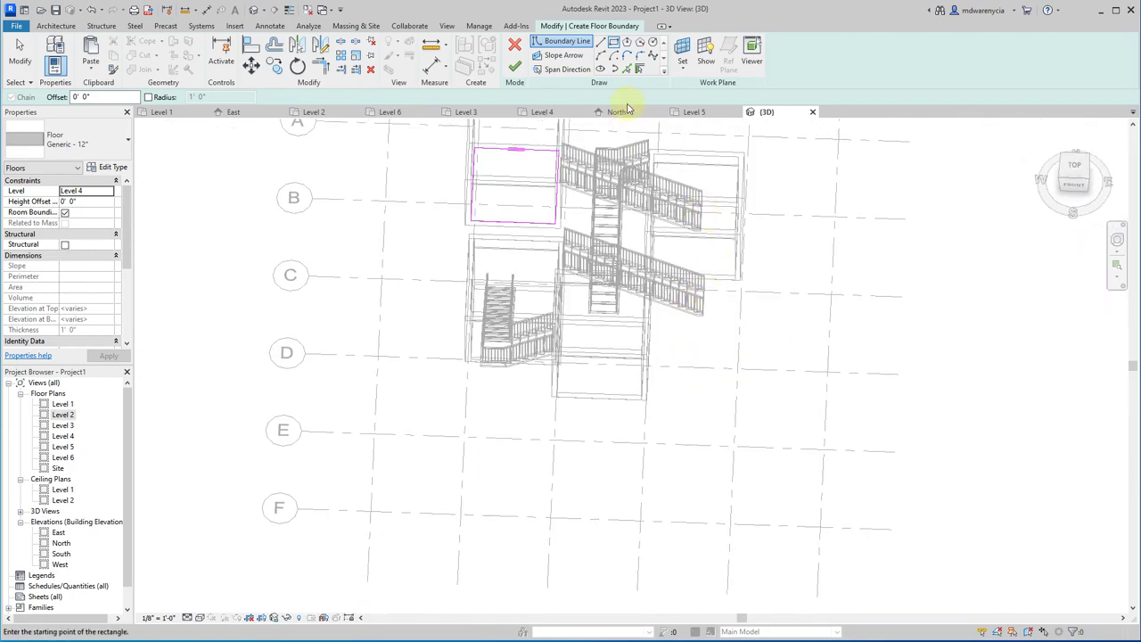
- Add a rectangle around the outer walls of the lower box to the Level 4 sketch and finish the floor without attaching the walls
left_click(542, 112)
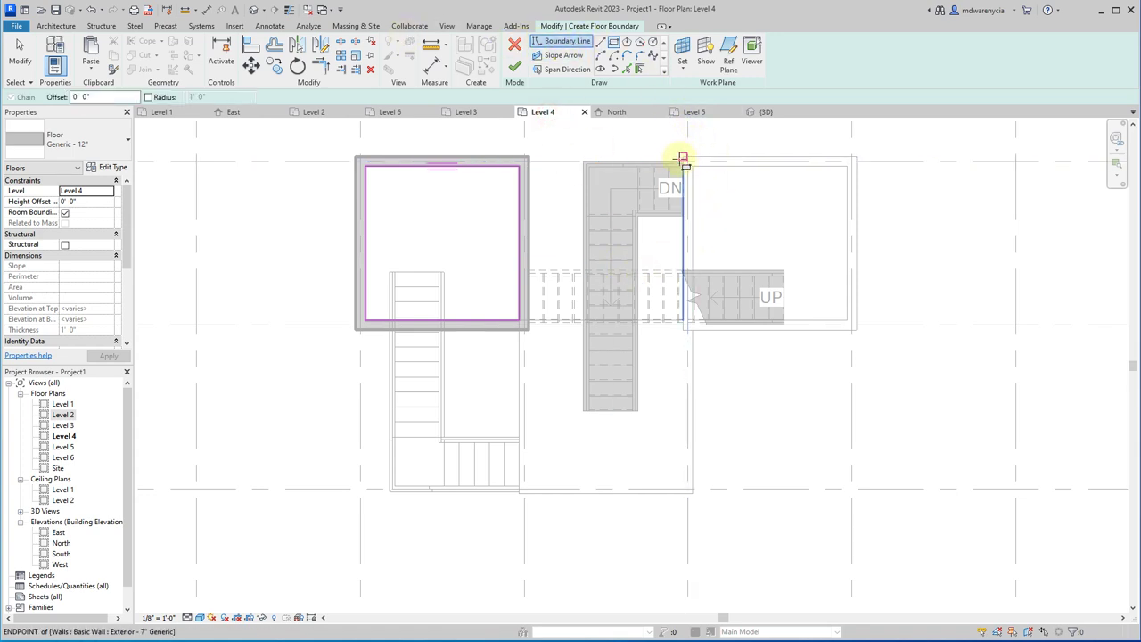
left_click(683, 157)
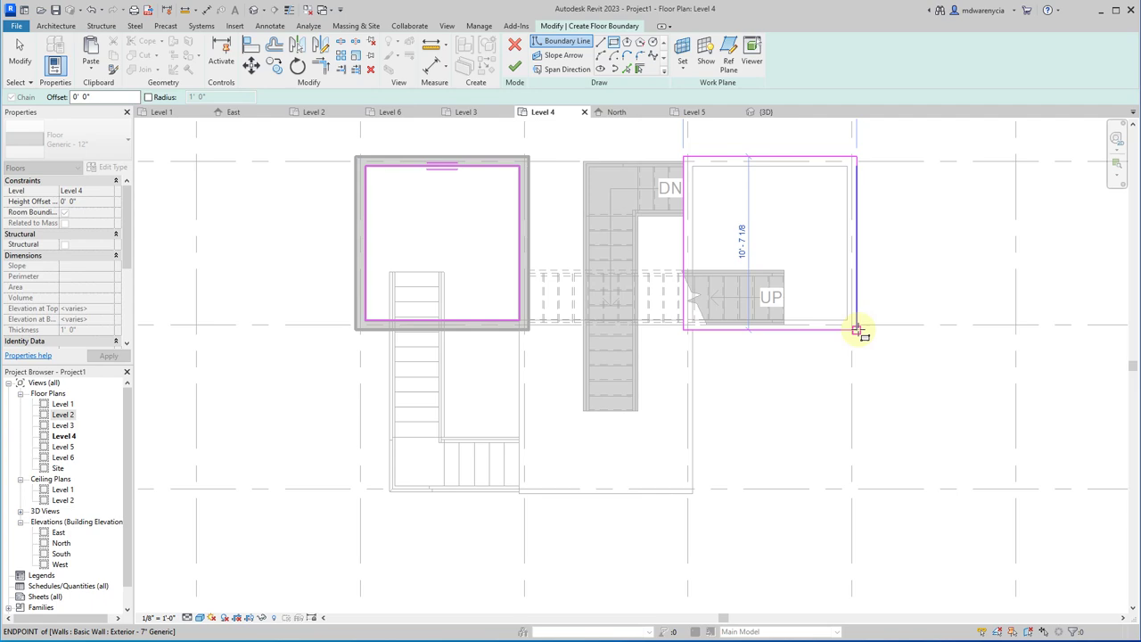
left_click(856, 330)
left_click(516, 69)
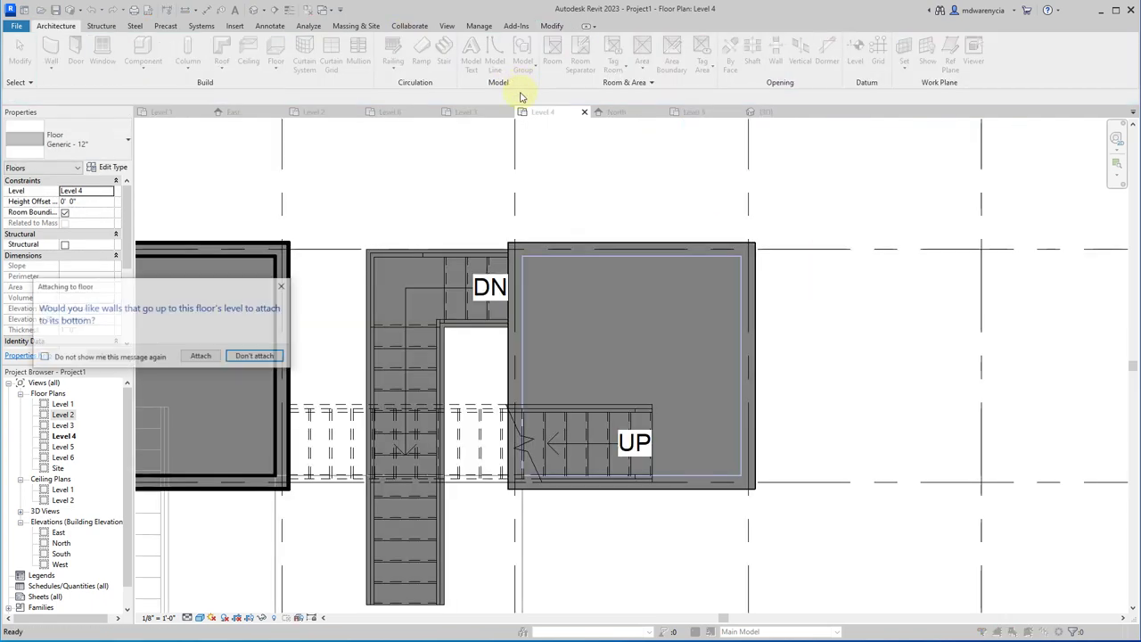
left_click(257, 357)
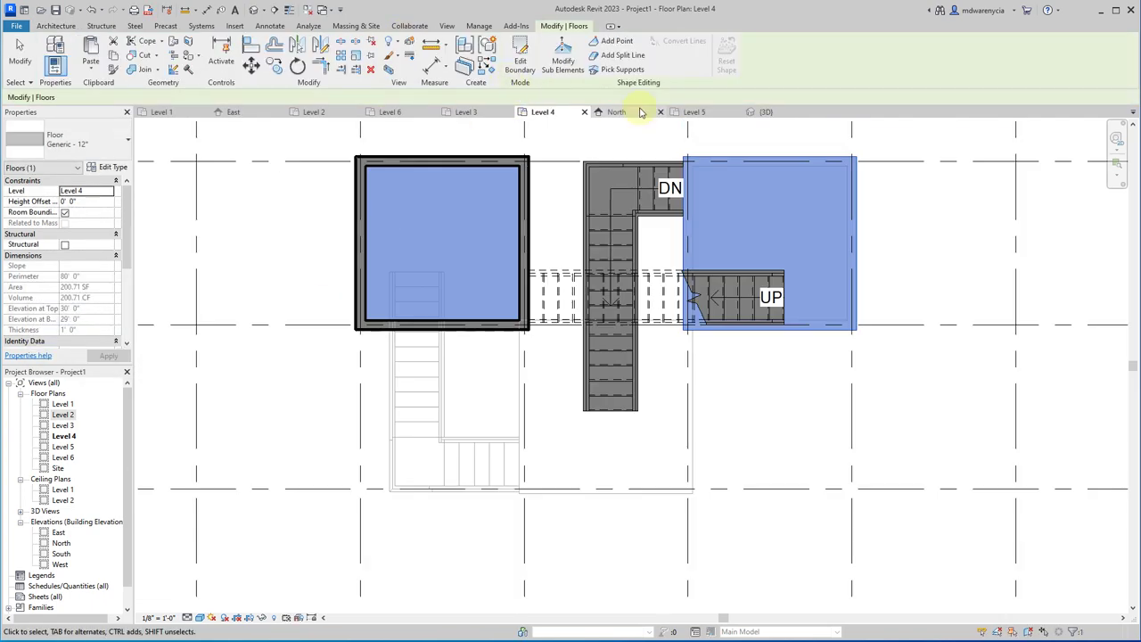
- Create a Generic - 12" floor in the Level 5 plan with a rectangle along the box's outer walls, without attaching the walls
left_click(693, 112)
scroll(541, 435, "up", 3)
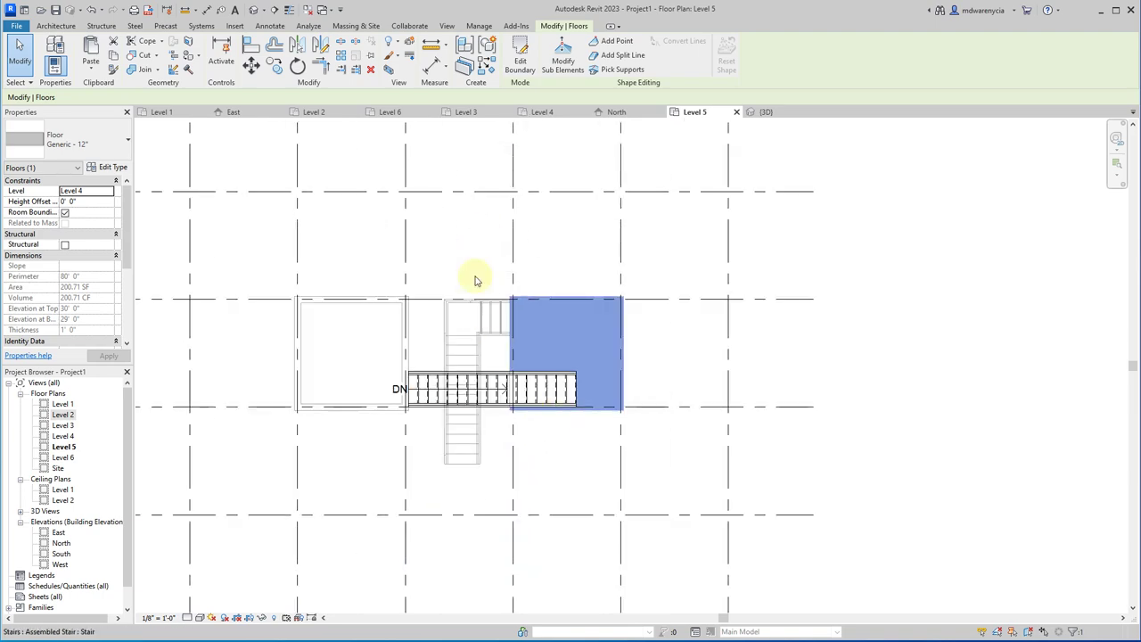
left_click(467, 253)
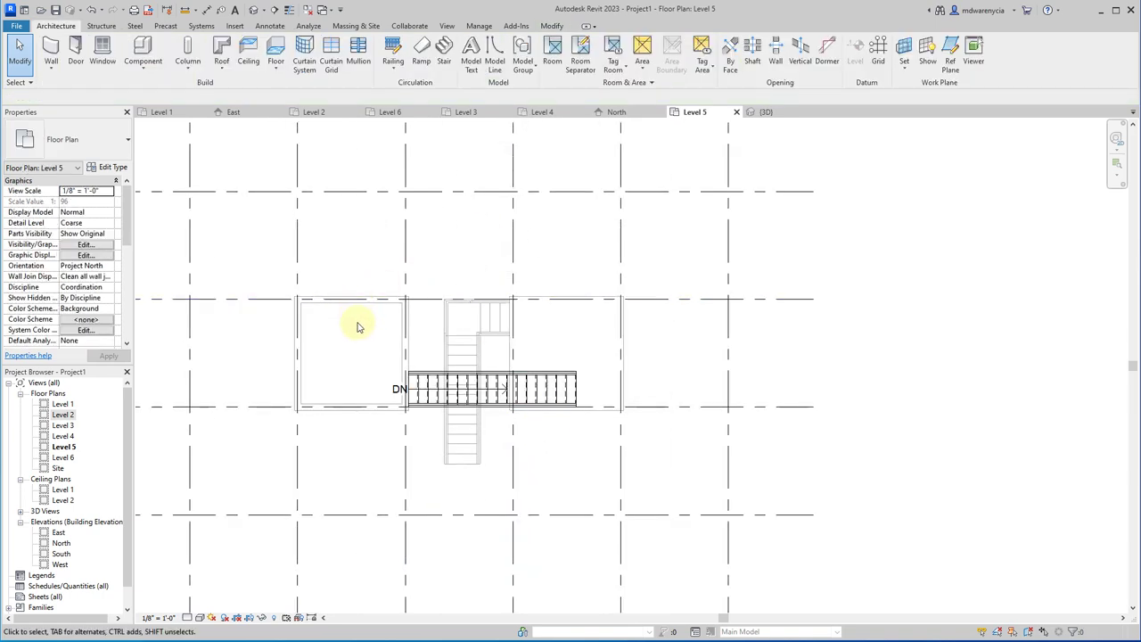
left_click(331, 338)
left_click(353, 345)
left_click(276, 46)
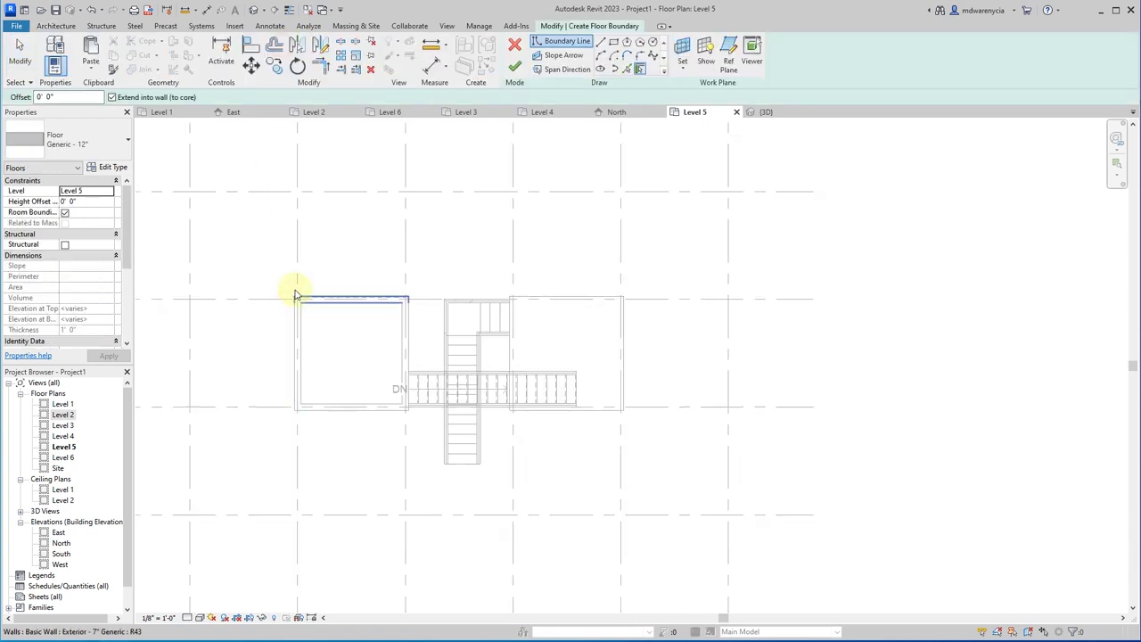
left_click(614, 43)
scroll(344, 305, "up", 3)
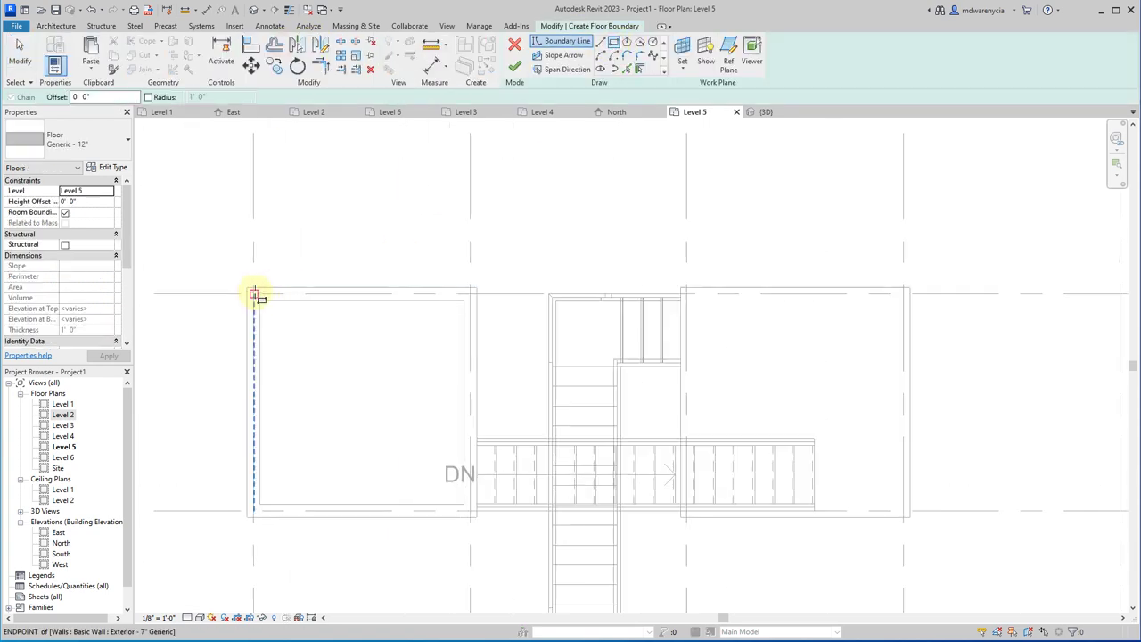
left_click(476, 515)
left_click(524, 66)
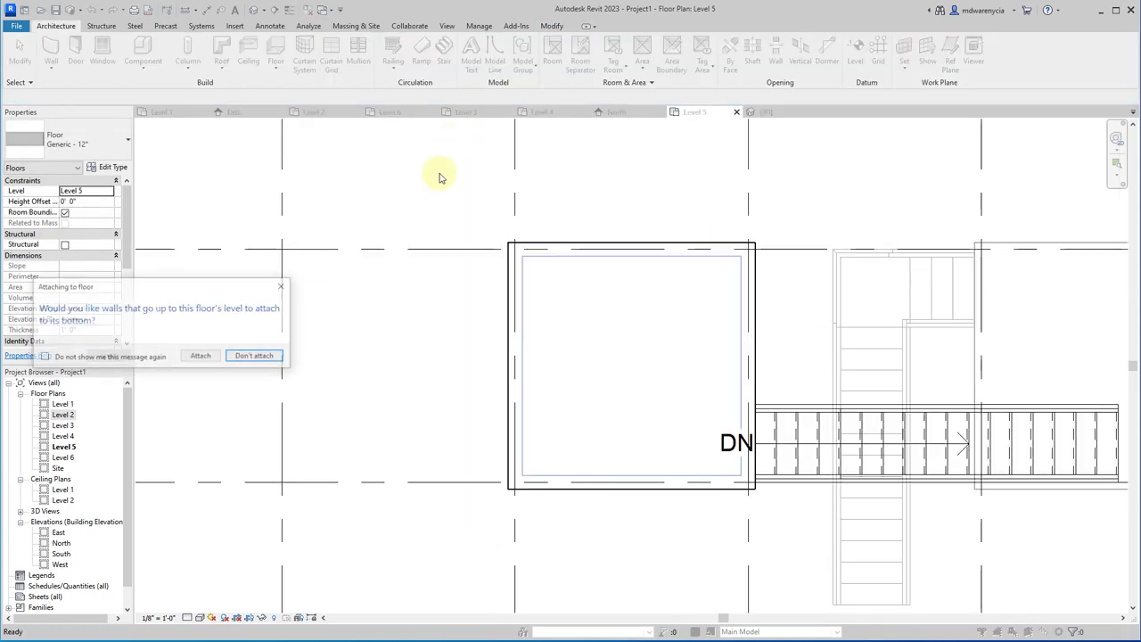
left_click(256, 357)
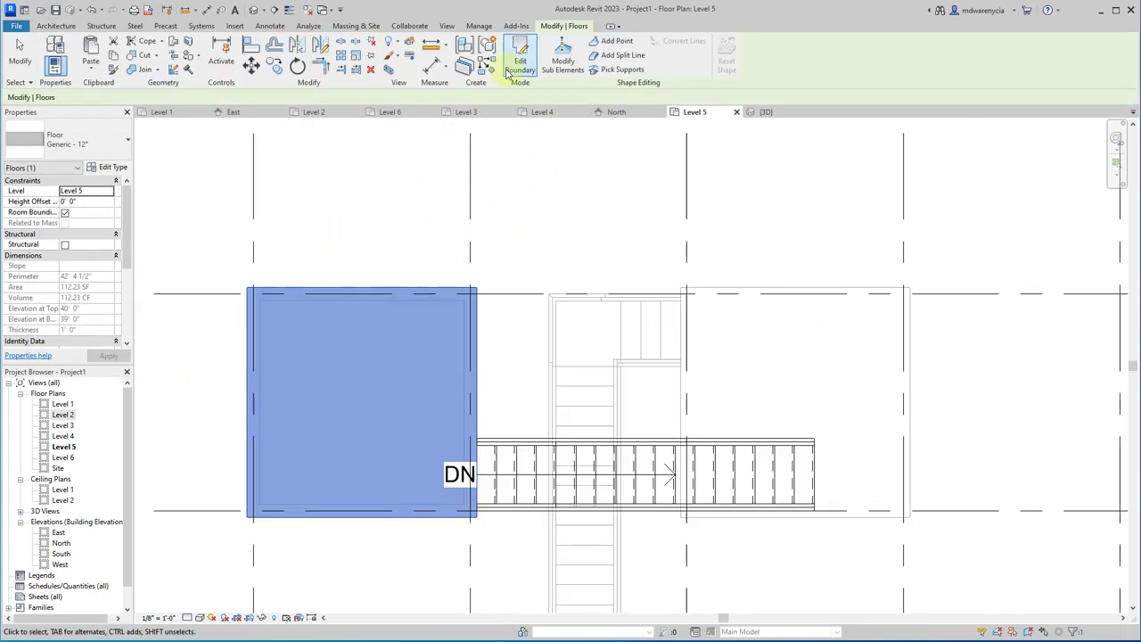
left_click(500, 191)
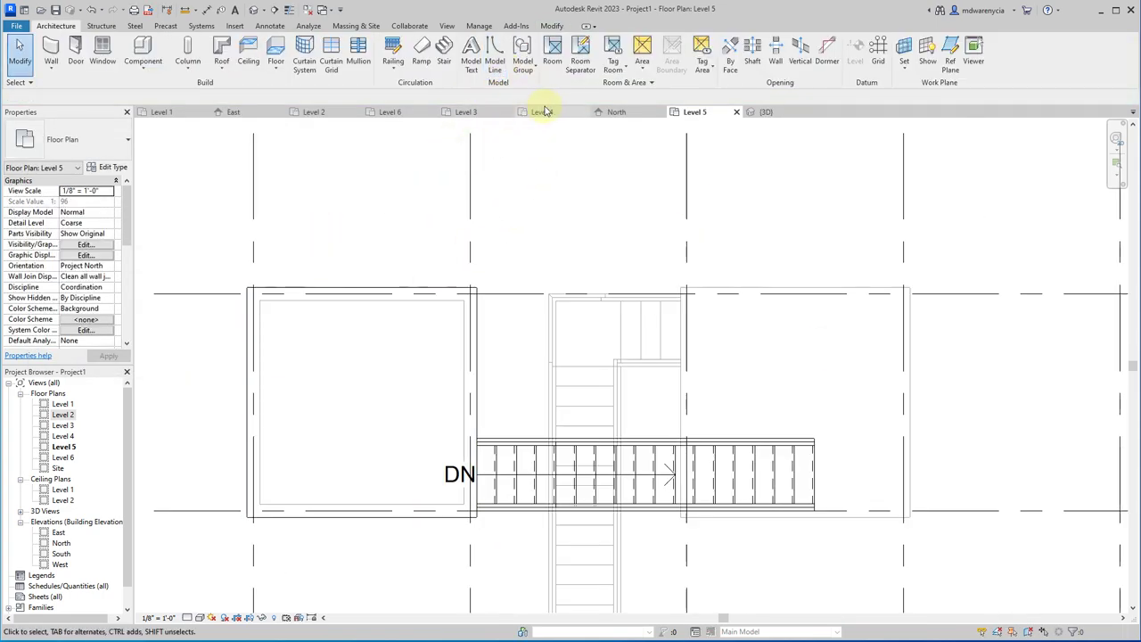
- Show the 3D view with shaded surfaces and inspect the Level 5 slab on the highest box
left_click(768, 111)
mouse_move(556, 326)
middle_mouse_down("shift")
mouse_move(465, 229)
mouse_move(446, 115)
mouse_move(418, 295)
middle_mouse_up("shift")
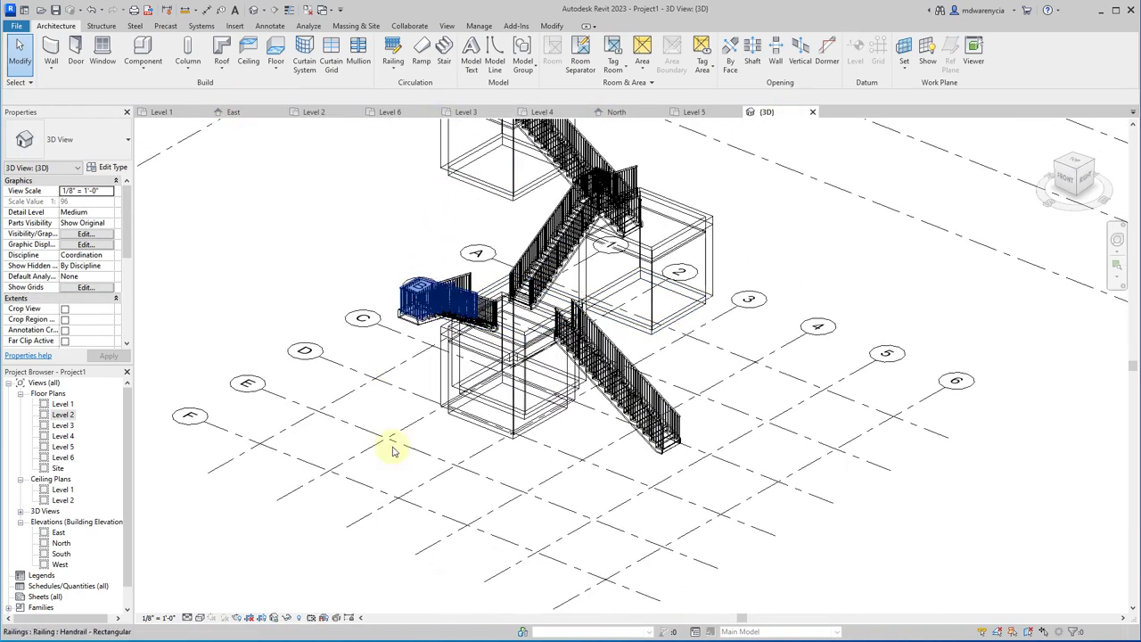
left_click(200, 617)
left_click(219, 593)
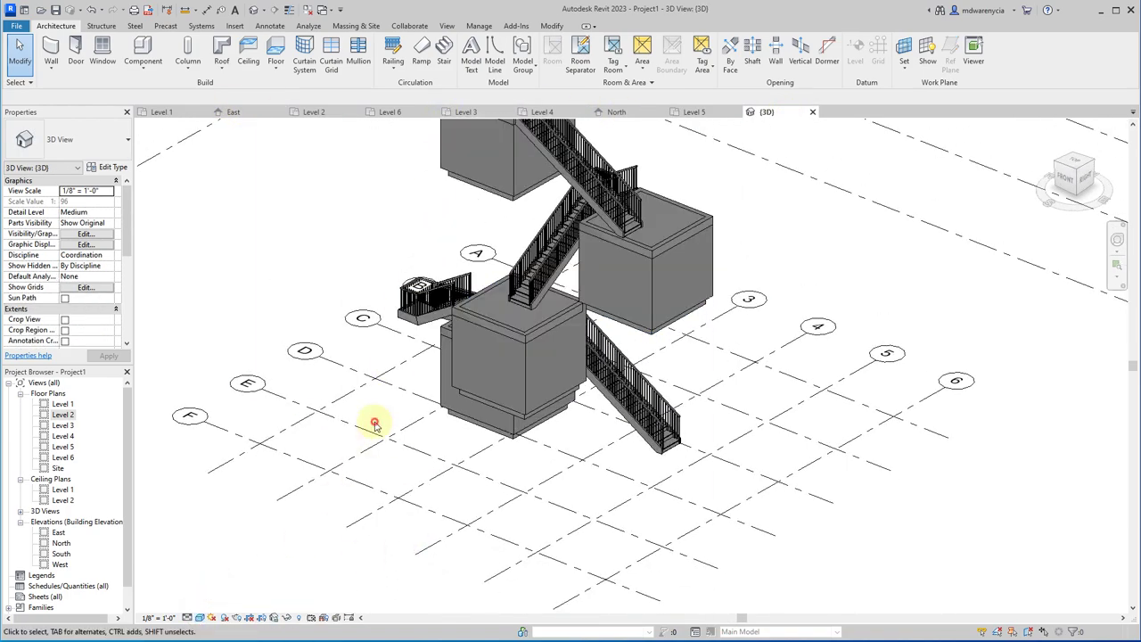
middle_click_drag(361, 224, 395, 267)
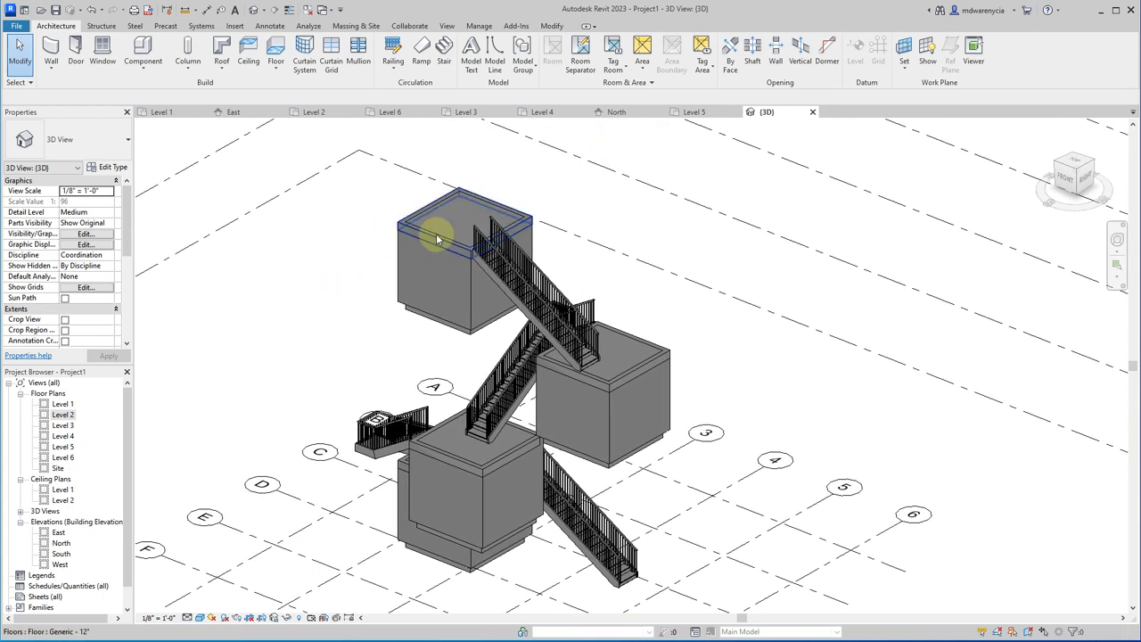
scroll(437, 268, "up", 3)
left_click(415, 239)
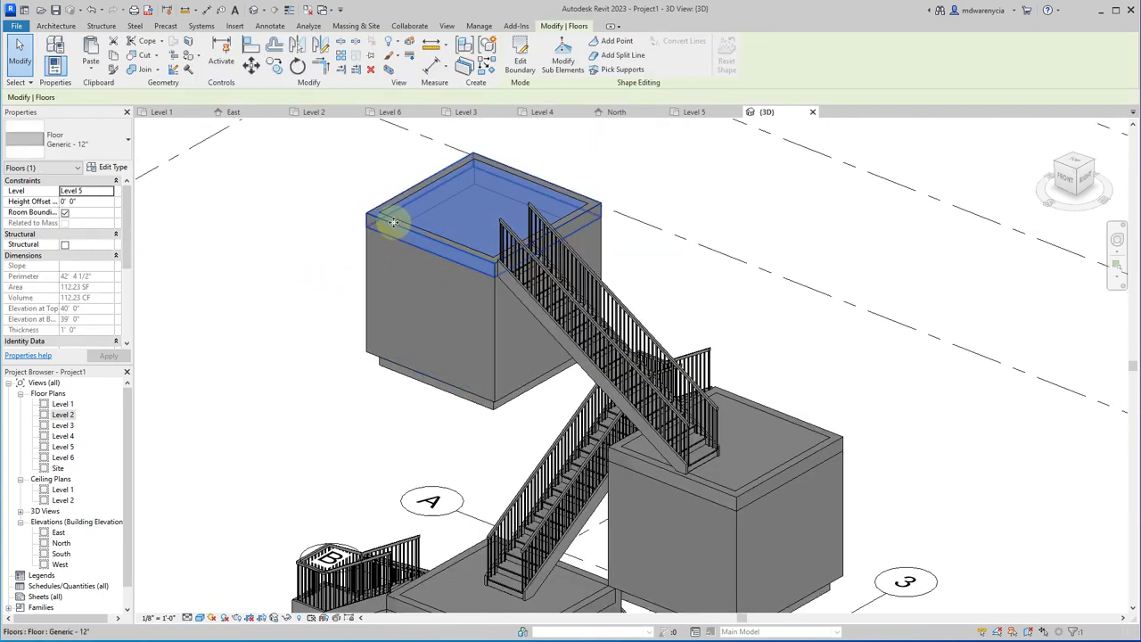
key("Escape")
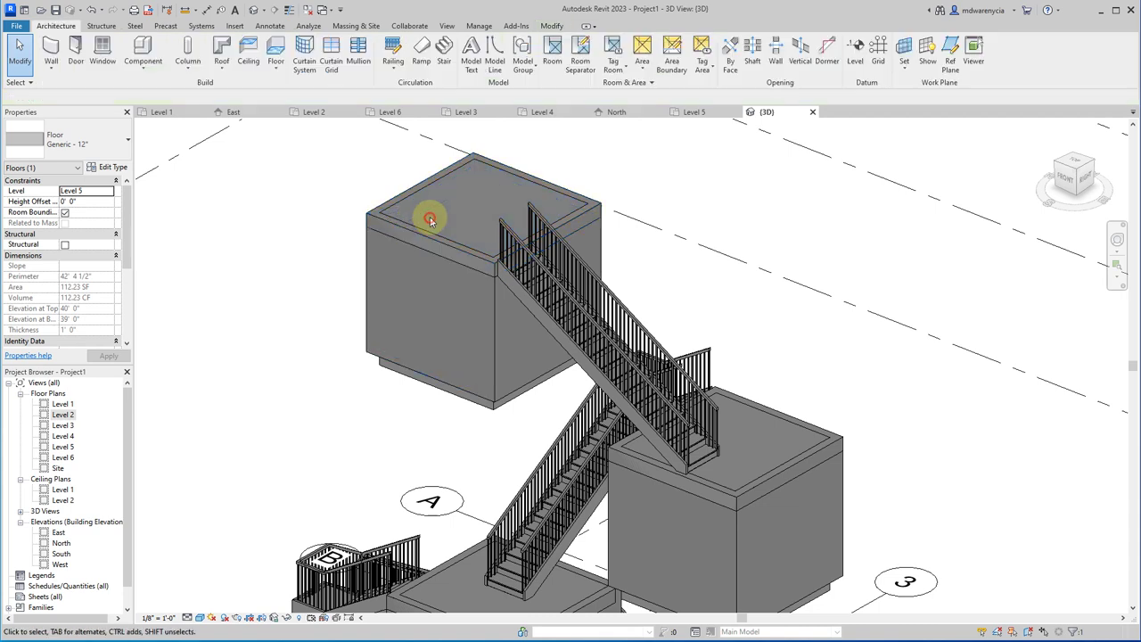
- Open the Level 5 slab's boundary for editing and switch to the Level 5 plan
left_click(402, 233)
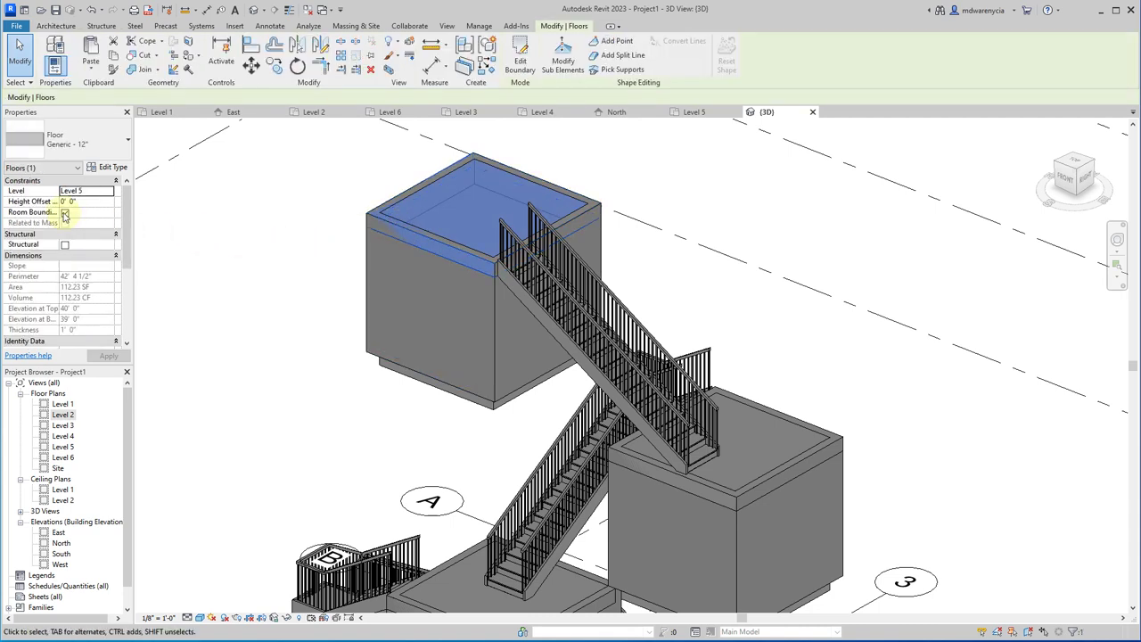
left_click(523, 64)
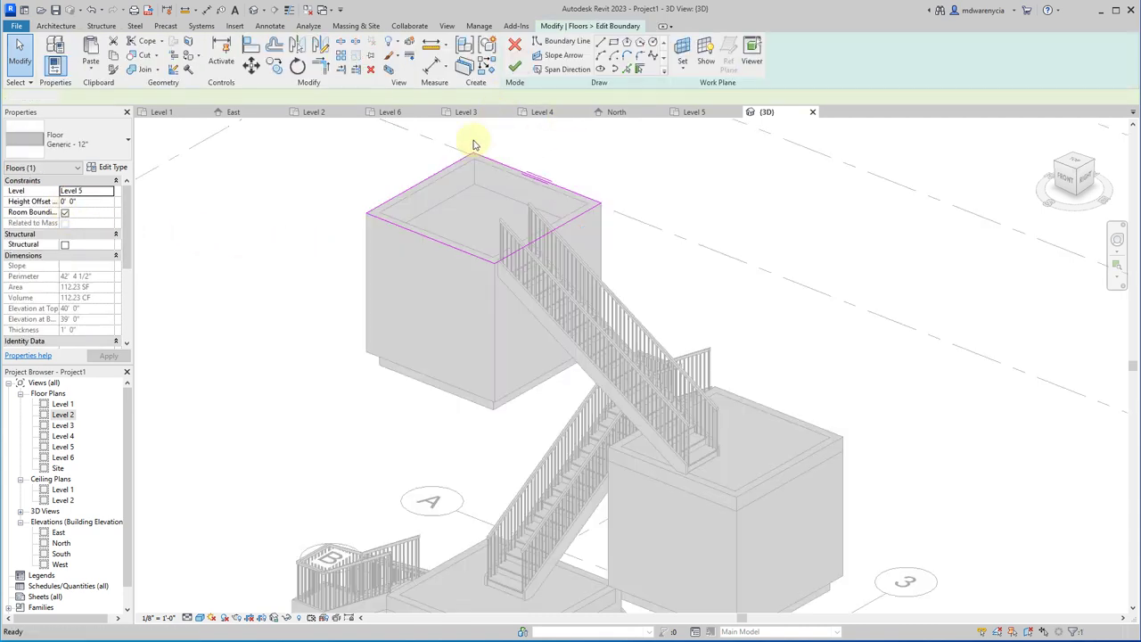
left_click(692, 112)
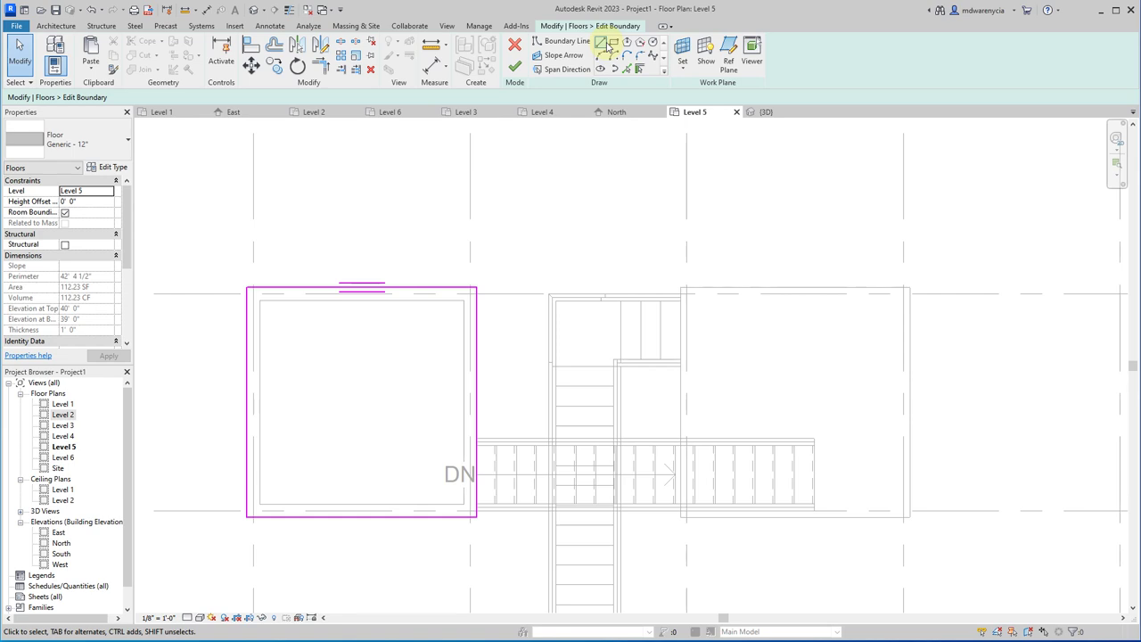
scroll(484, 246, "down", 2)
scroll(576, 149, "up", 3)
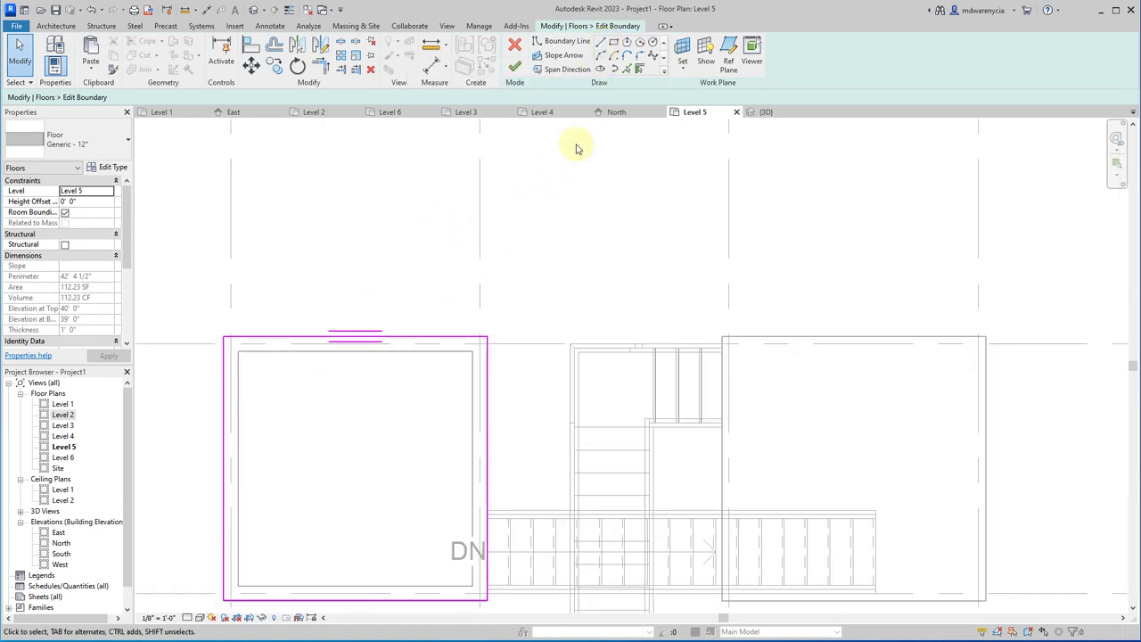
left_click(614, 42)
left_click(205, 308)
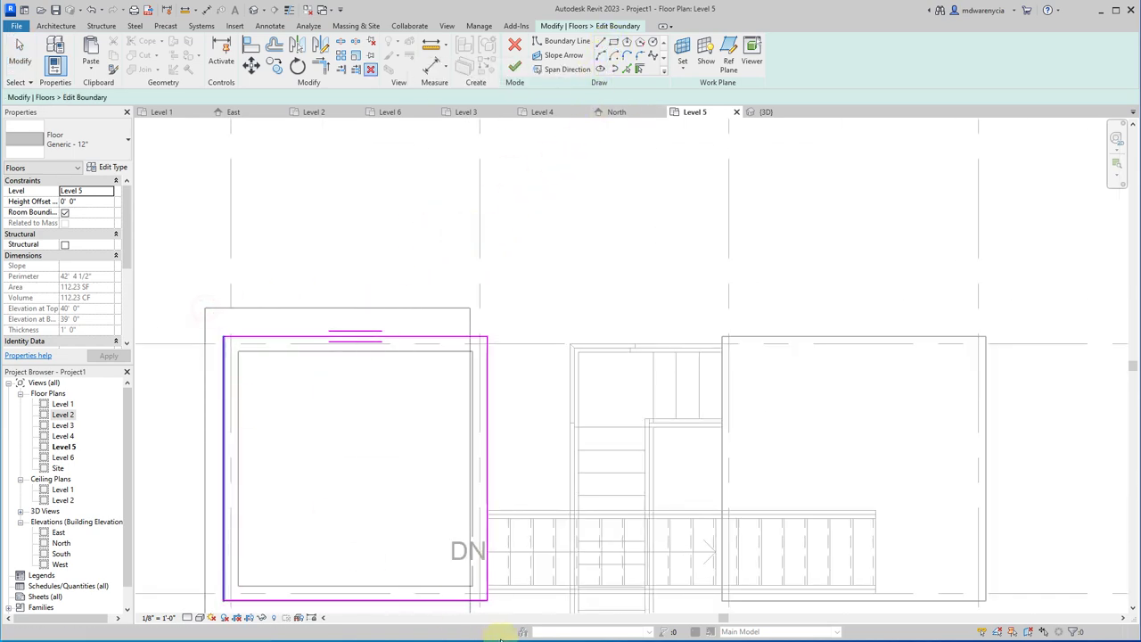
key("Escape")
key("Escape")
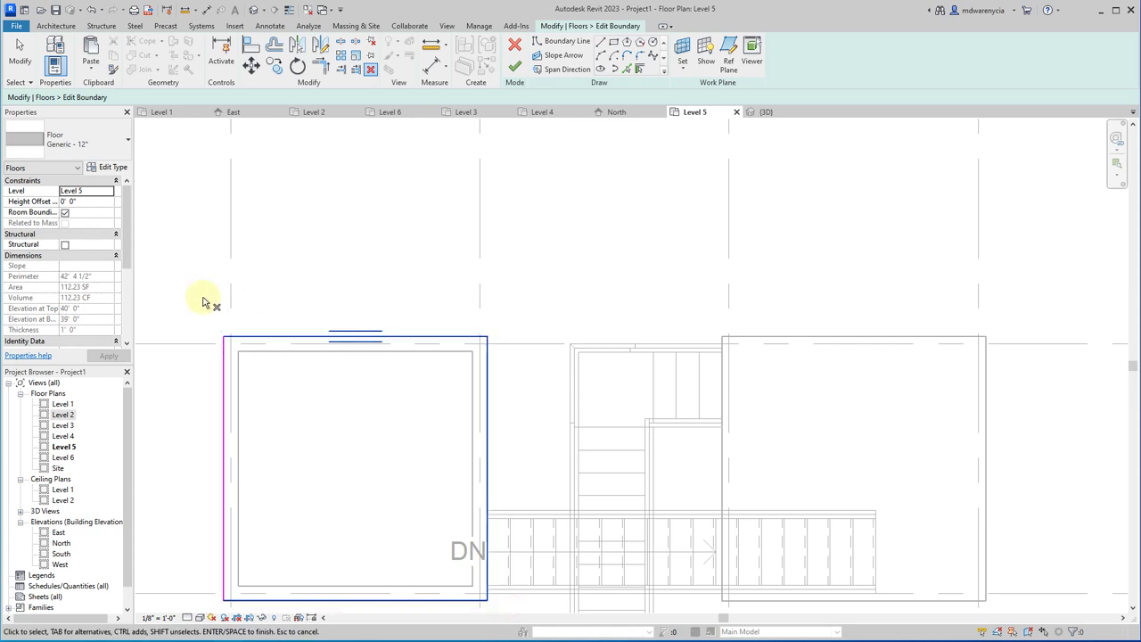
- Delete all existing boundary lines from the Level 5 slab's sketch
left_click_drag(204, 300, 331, 537)
left_click(224, 461)
key("Delete")
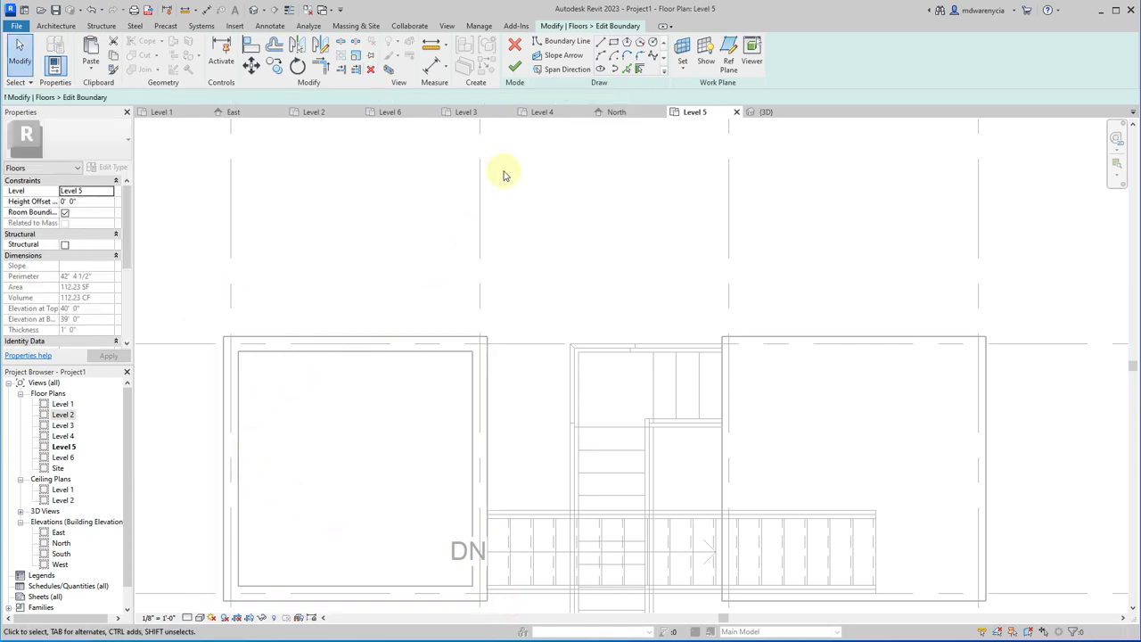
- Draw a rectangle inset 1/2" from the Level 5 box's outer wall corners and finish the floor without attaching the walls
left_click(615, 42)
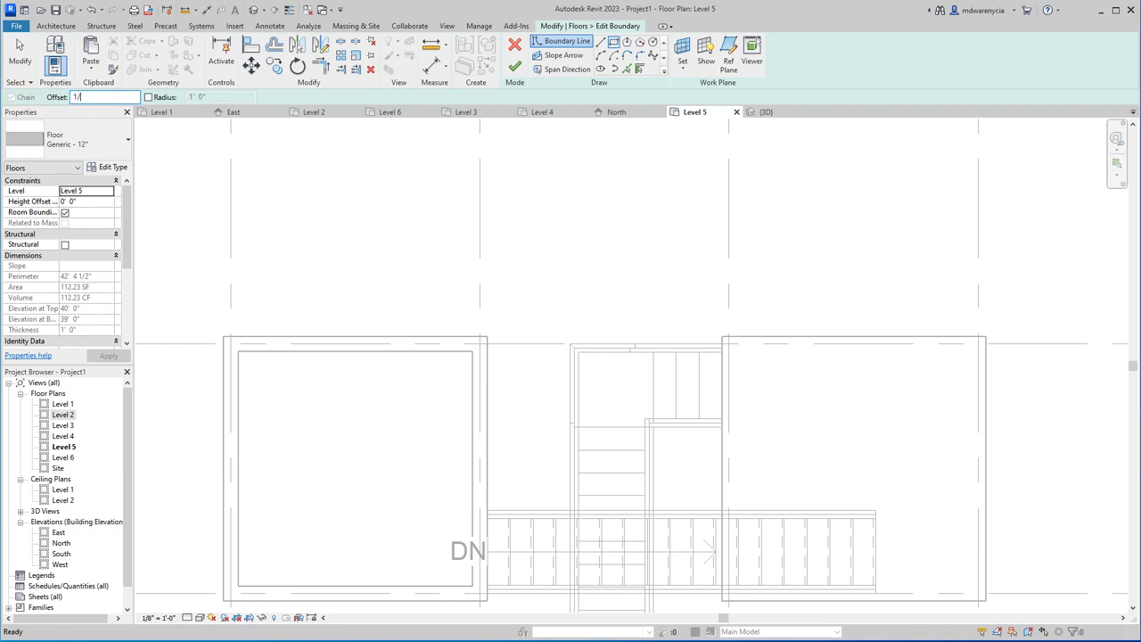
middle_click_drag(243, 377, 255, 255)
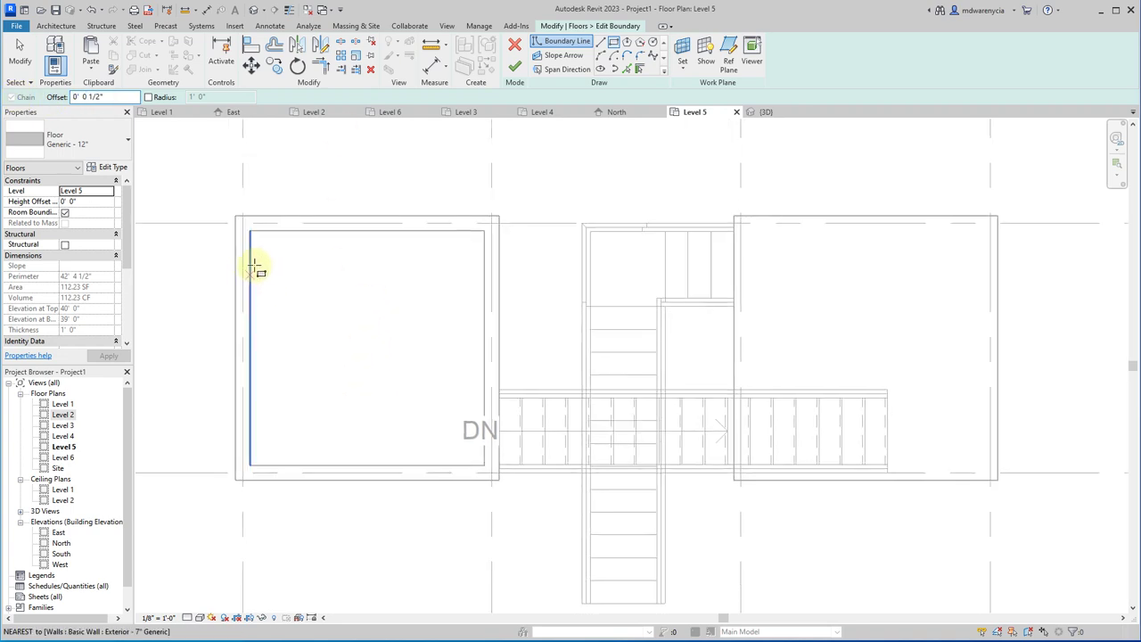
left_click(236, 217)
left_click(499, 479)
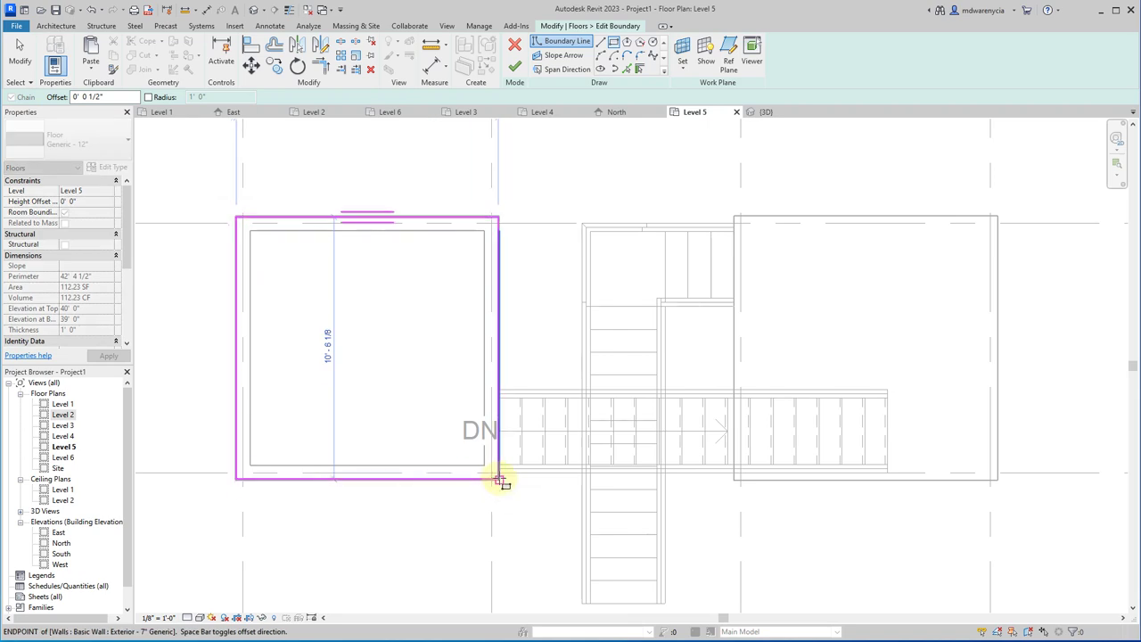
left_click(499, 480)
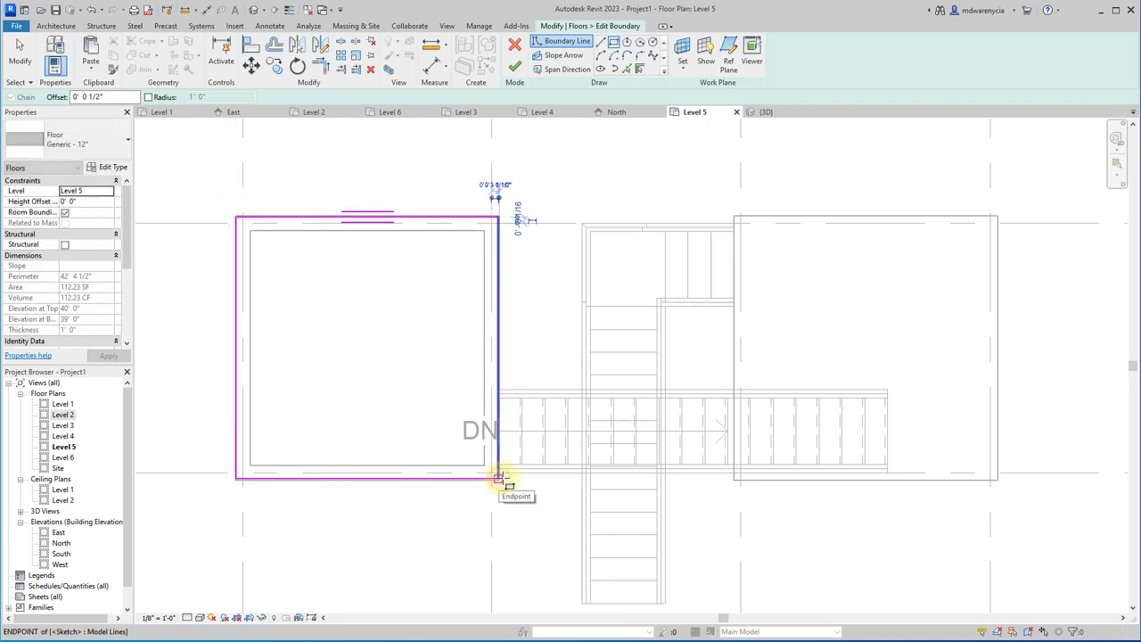
left_click(515, 75)
left_click(256, 357)
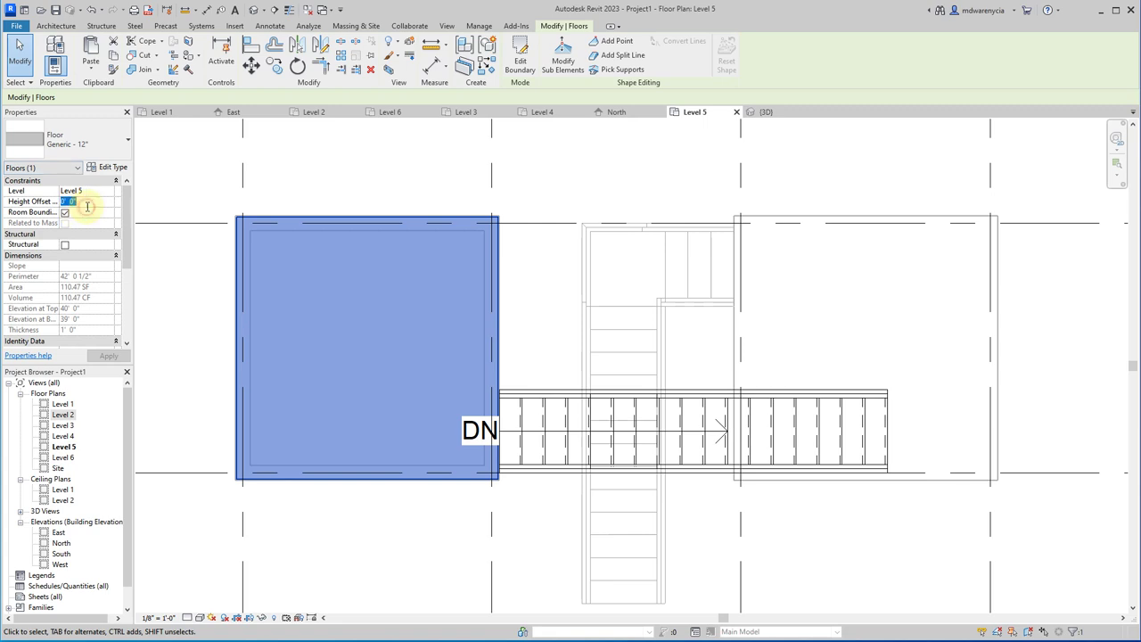
- Set the Level 5 slab's height offset from level to 0' 0 1/2" and check the slab in the 3D view
left_click(87, 206)
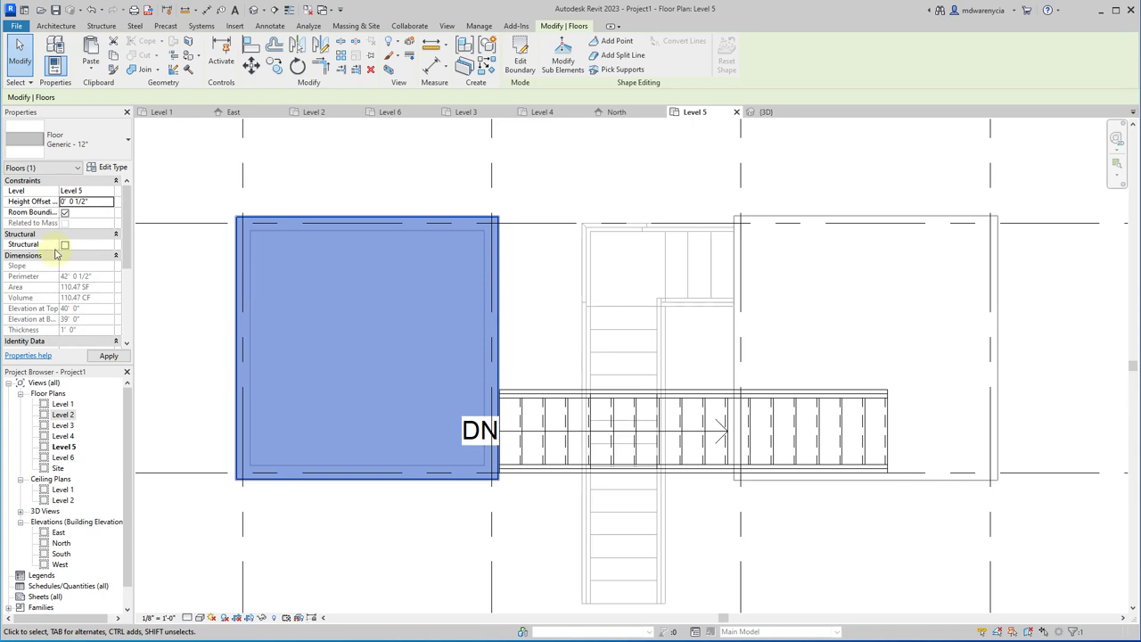
left_click(779, 117)
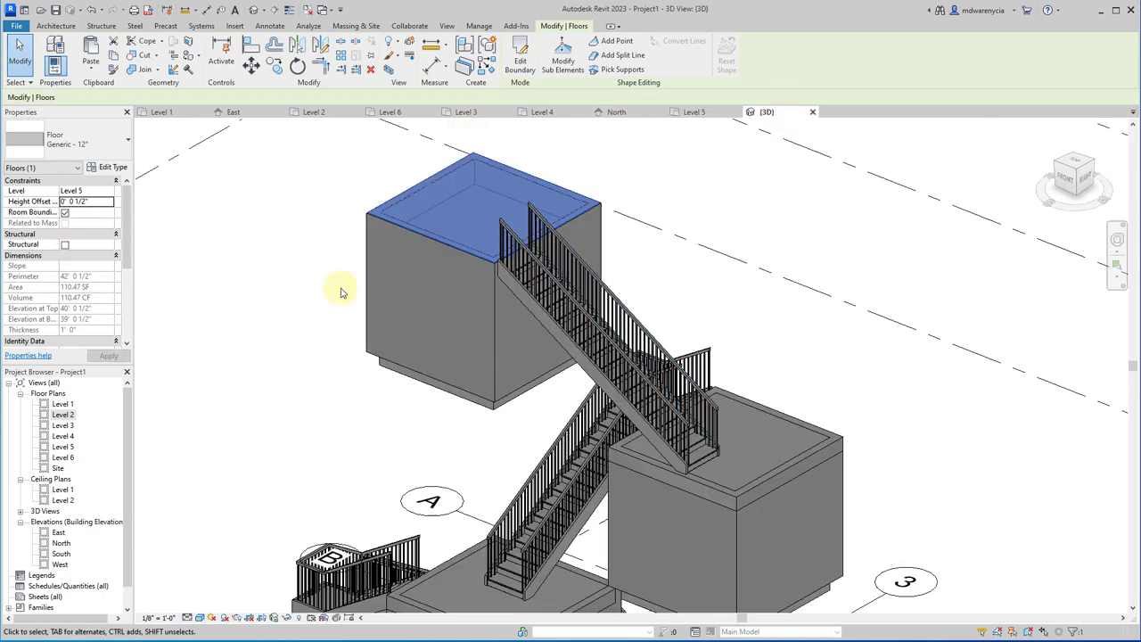
left_click(339, 293)
scroll(409, 253, "up", 5)
scroll(350, 255, "down", 6)
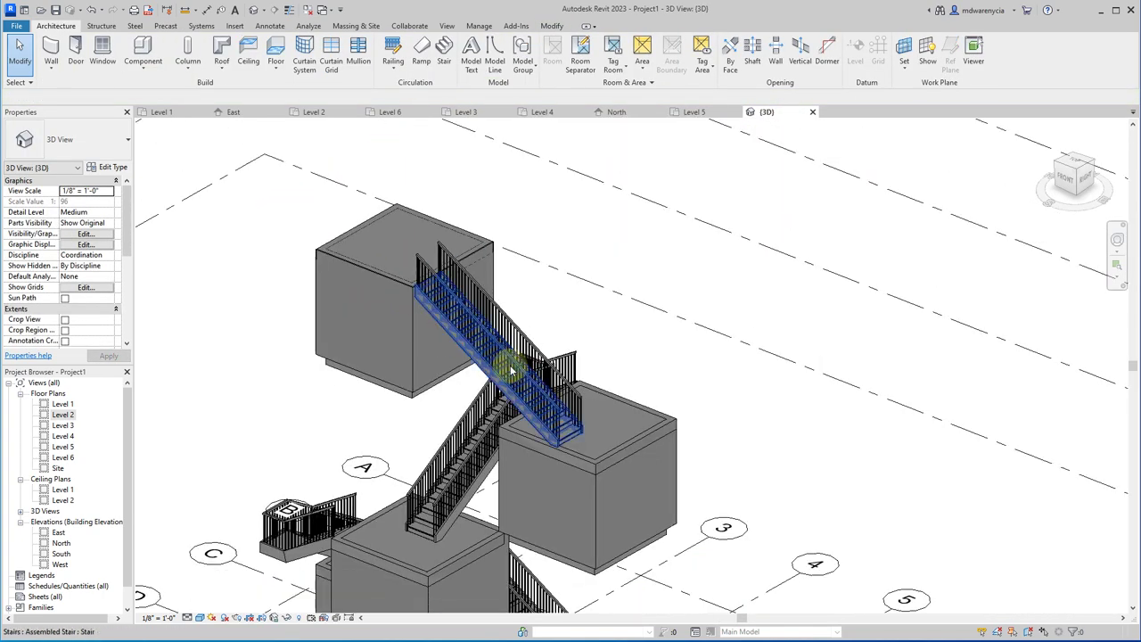
- Delete the rectangle over the lower box from the Level 4 floor's boundary and finish the edit
left_click(598, 457)
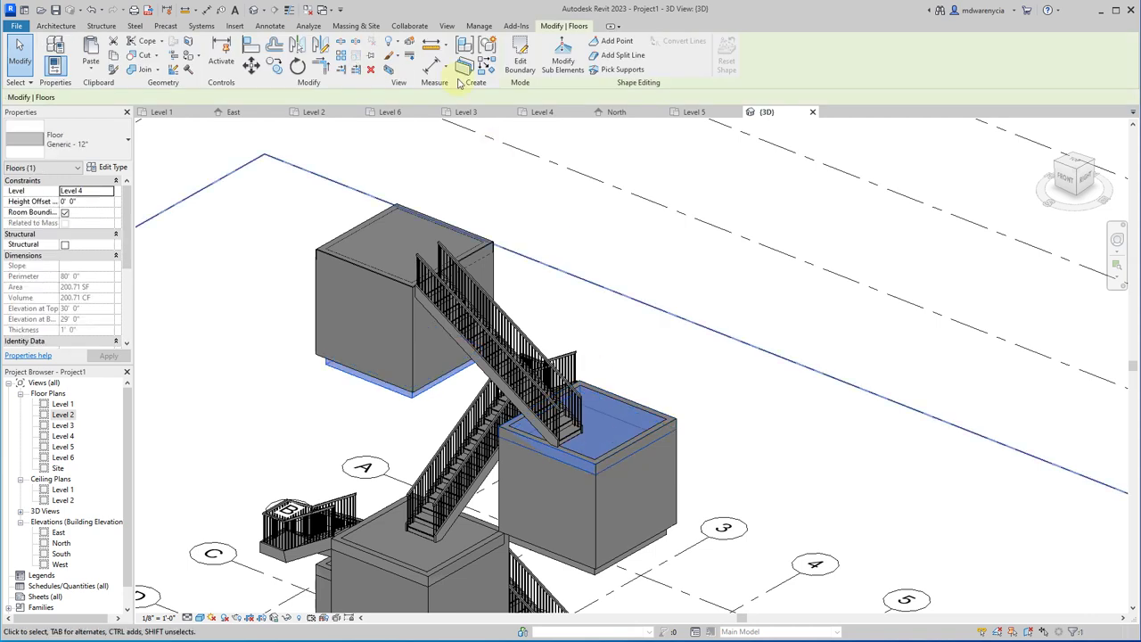
left_click(520, 61)
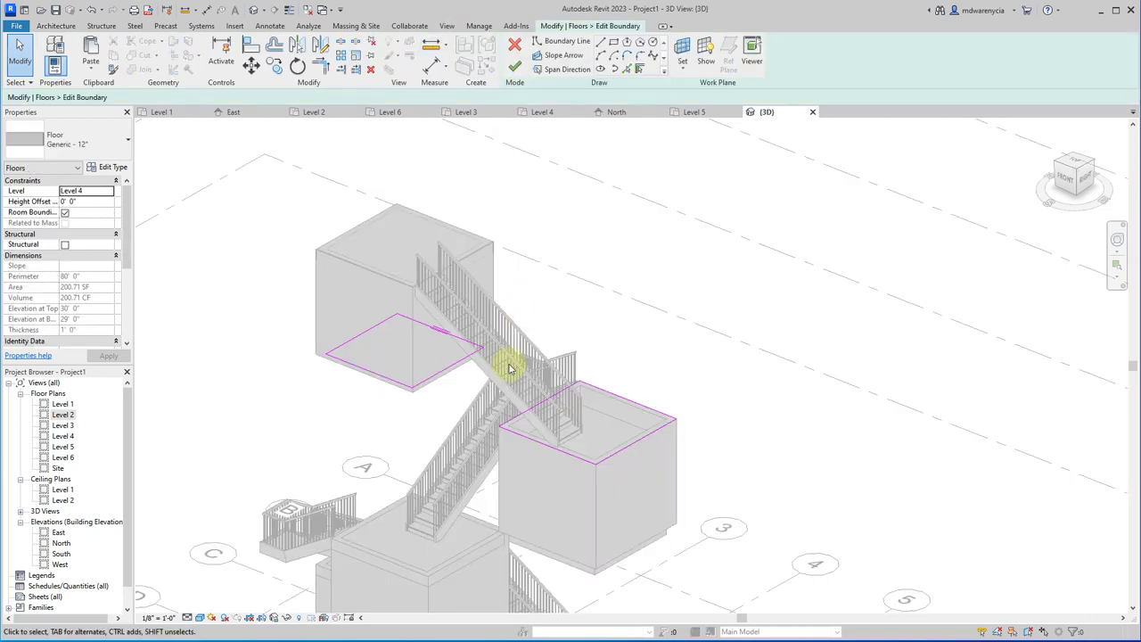
left_click_drag(496, 401, 733, 540)
key("Delete")
left_click(513, 69)
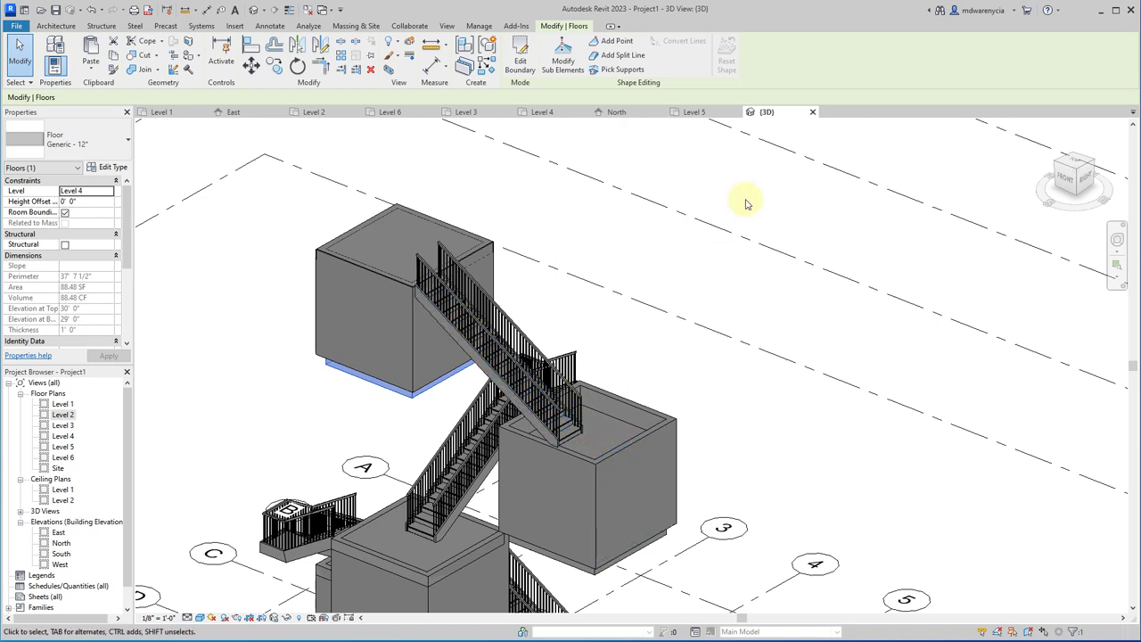
- Start a new floor in the Level 4 plan using a rectangular boundary with a 0' 0 1/2" offset
left_click(542, 112)
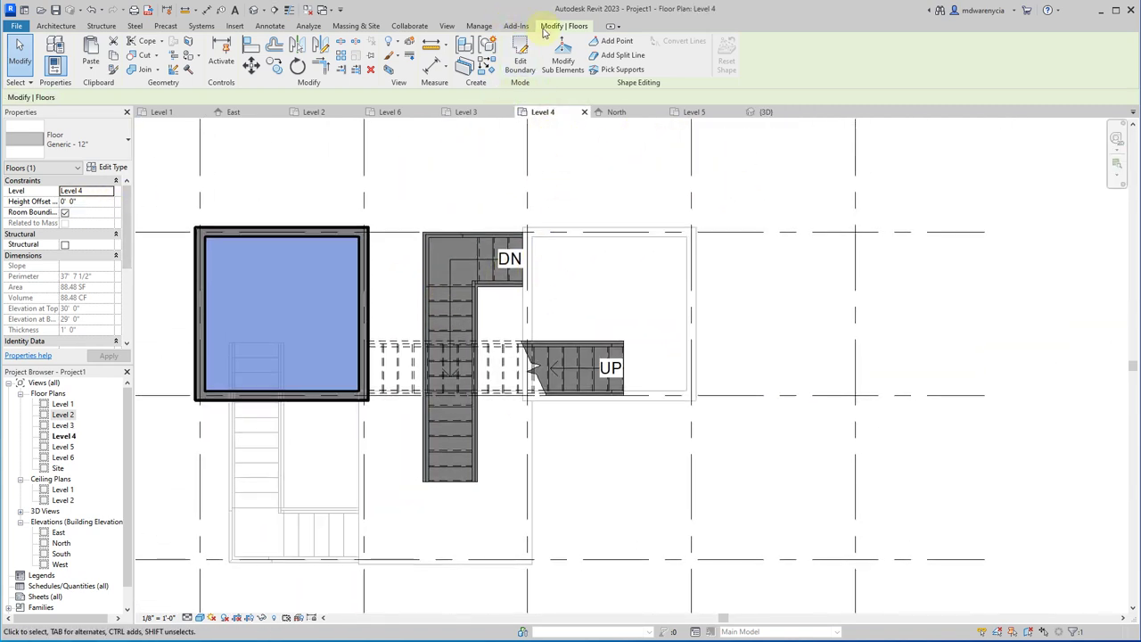
left_click(302, 174)
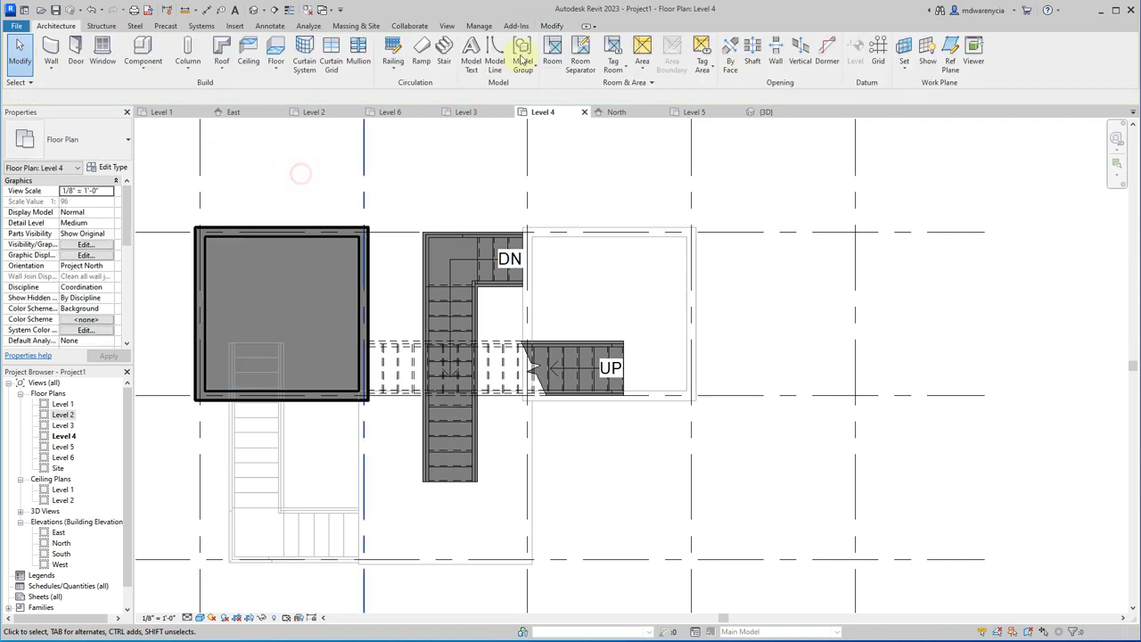
left_click(275, 52)
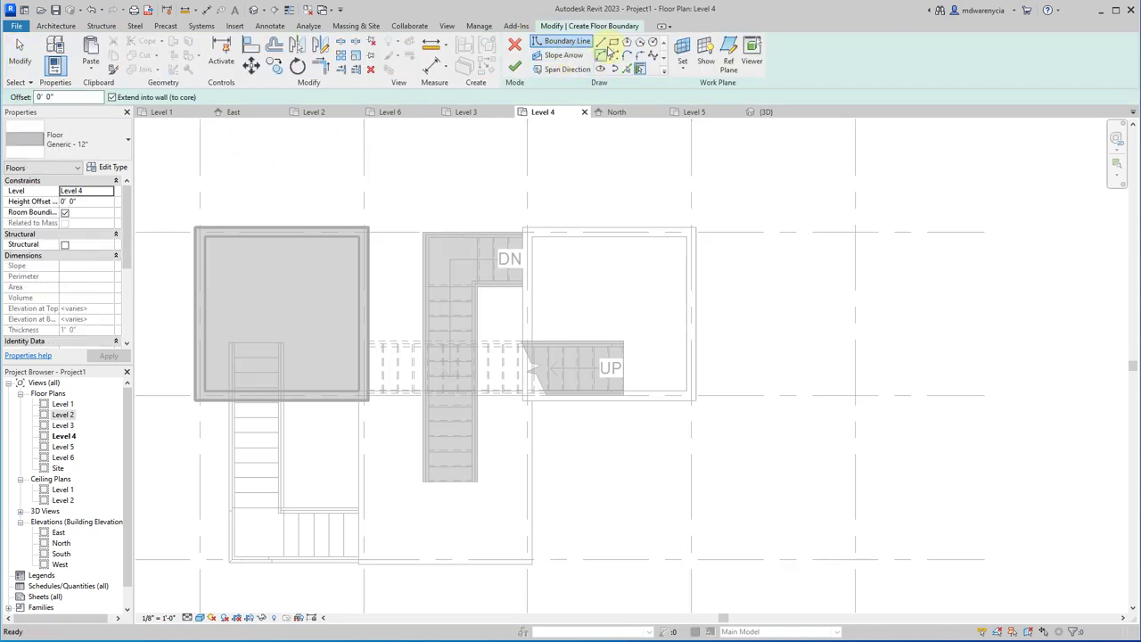
left_click(613, 41)
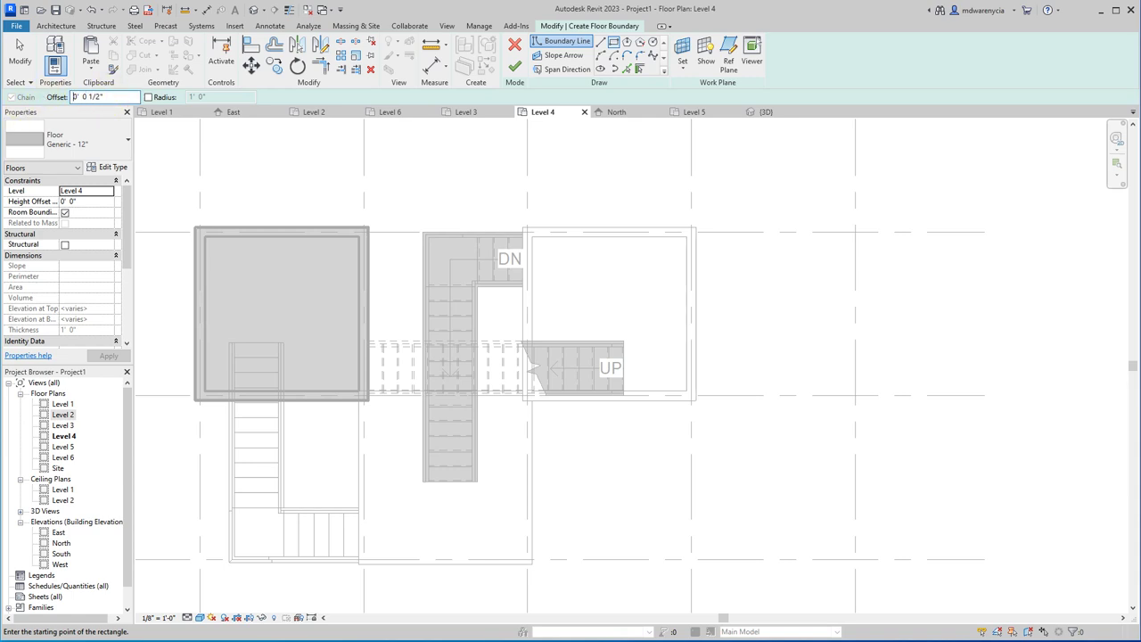
- Try a 1/2" offset rectangle from the outer wall corners of the lower box by the UP stair, check its corner, and undo it
left_click(522, 228)
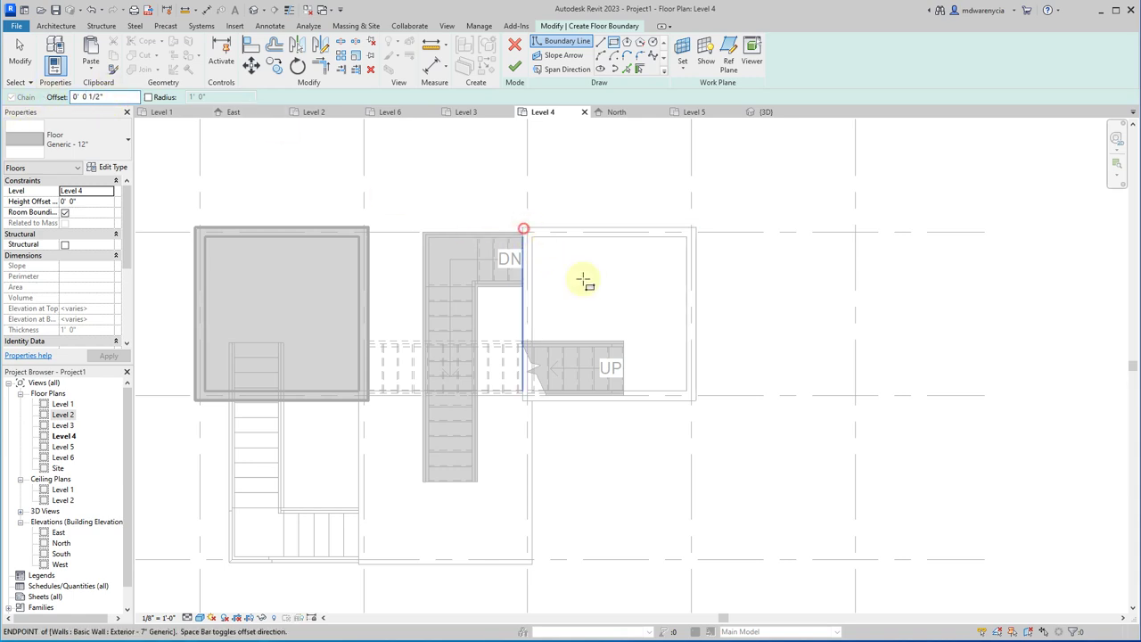
left_click(696, 402)
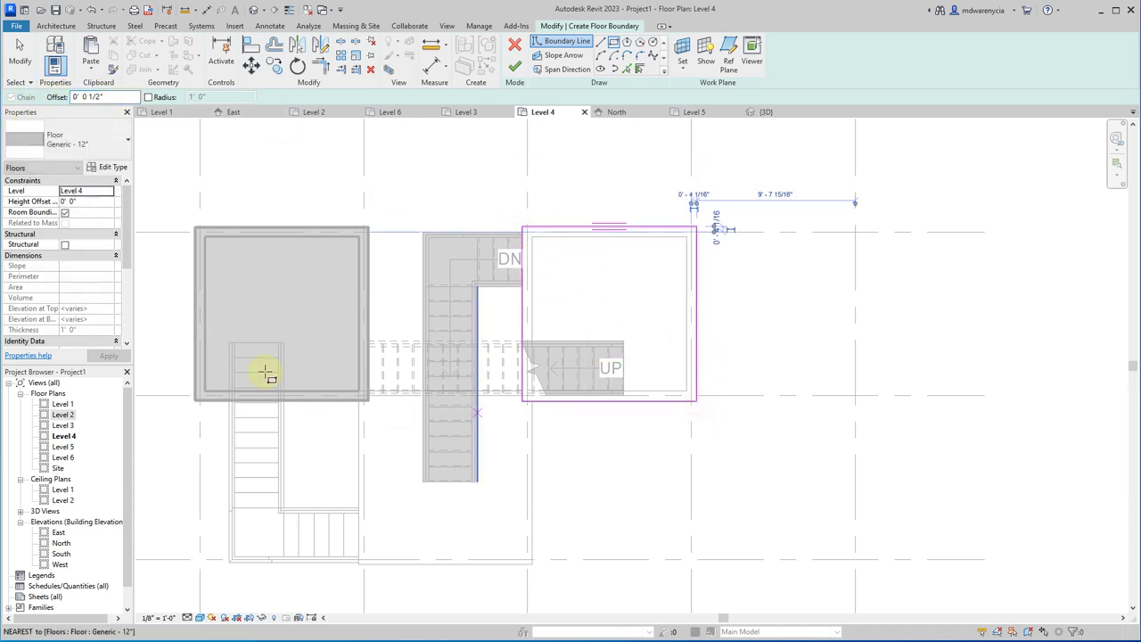
scroll(713, 370, "up", 3)
scroll(688, 367, "up", 2)
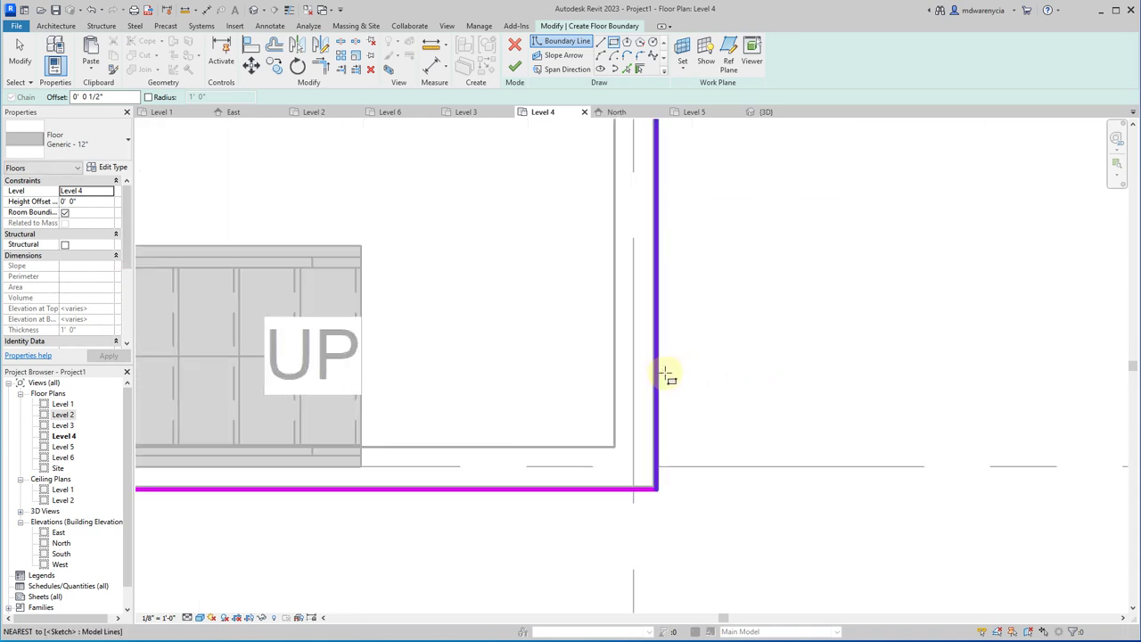
scroll(683, 384, "down", 3)
key("ctrl+z")
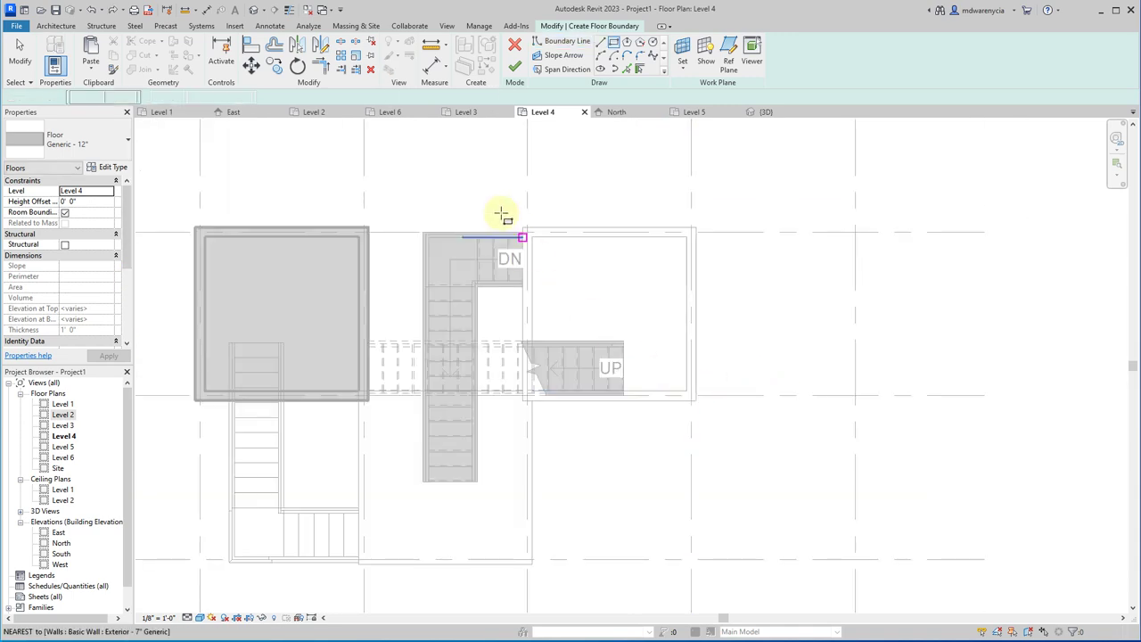
- Draw the Level 4 slab's rectangle between the lower box's opposite outer wall corners, flipping the 1/2" offset to the inside
left_click(523, 227)
left_click(696, 401)
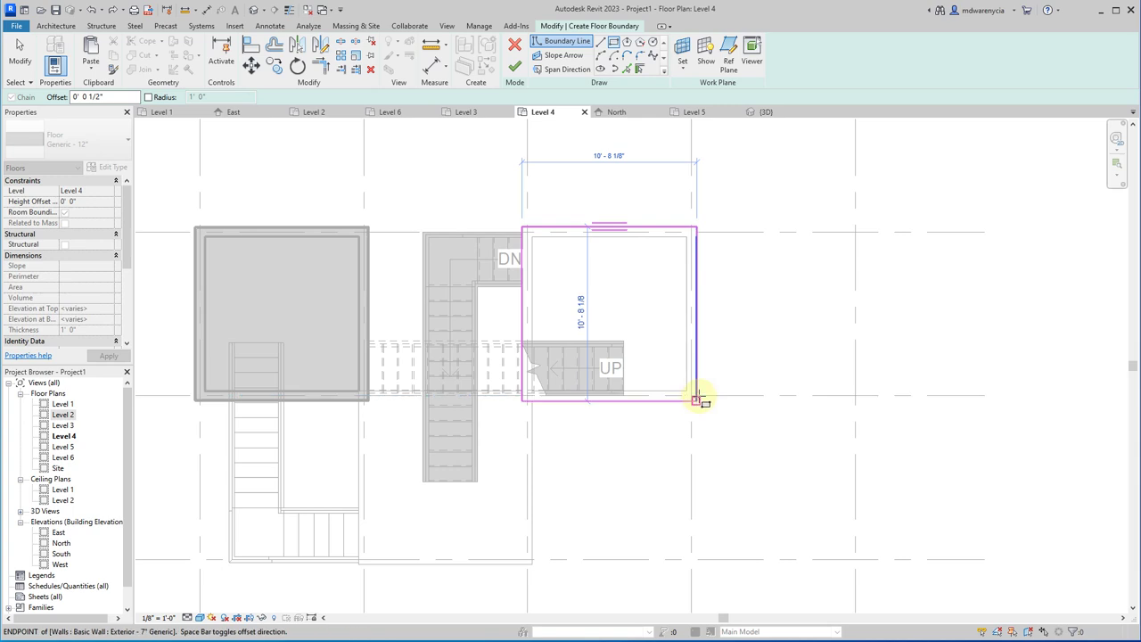
scroll(696, 400, "up", 3)
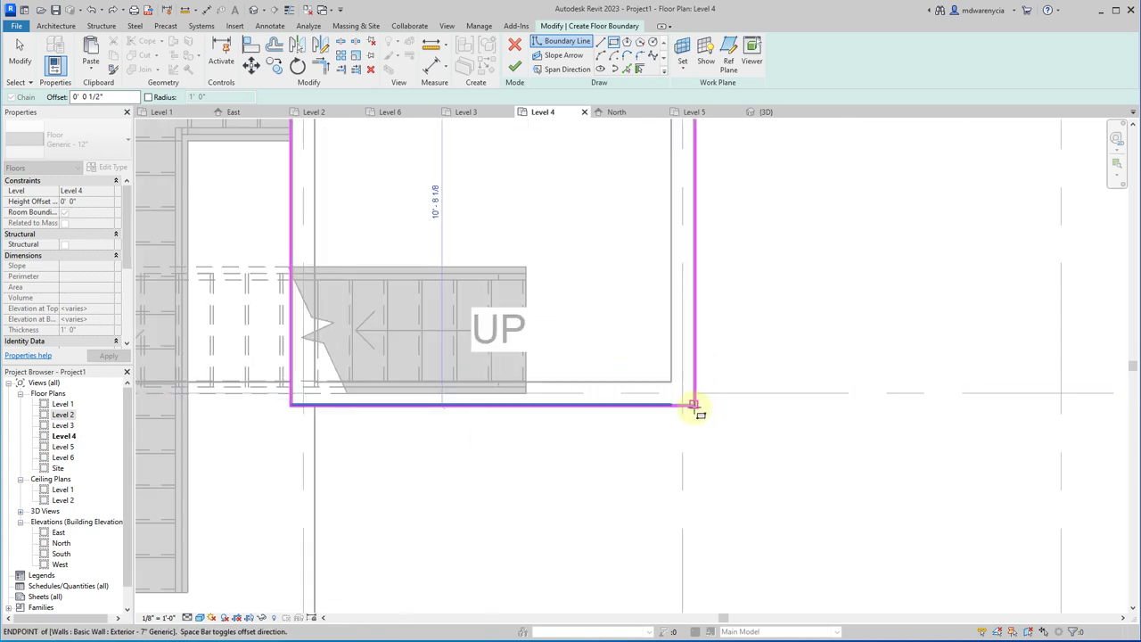
left_click(695, 404)
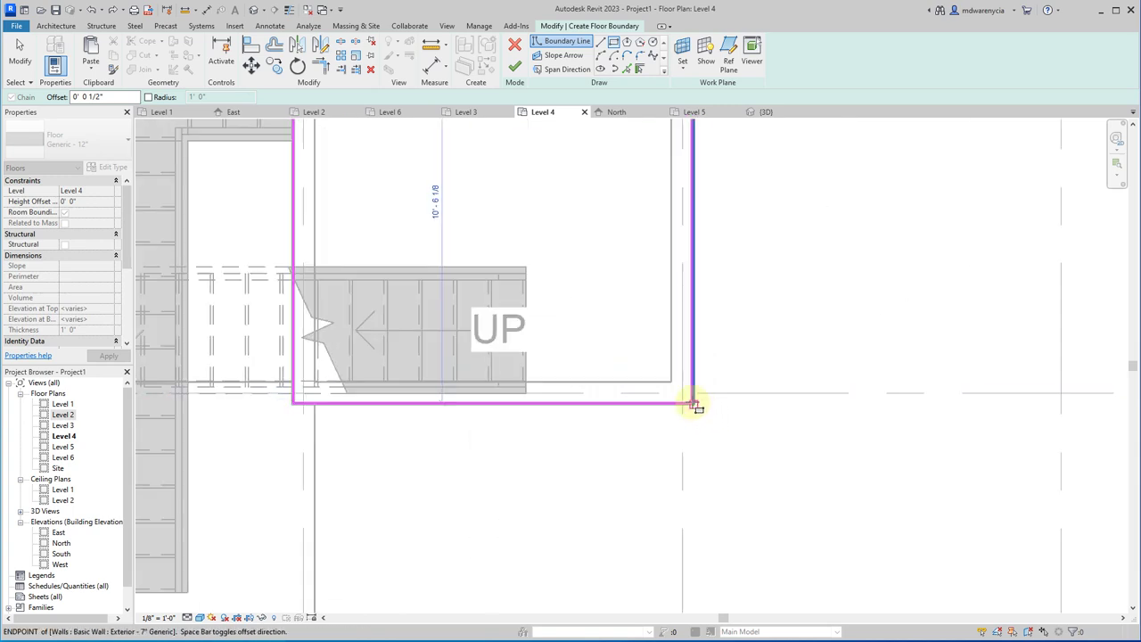
- Set the new Level 4 slab's height offset from level to 0' 0 1/2" and finish it without attaching the walls
left_click(106, 201)
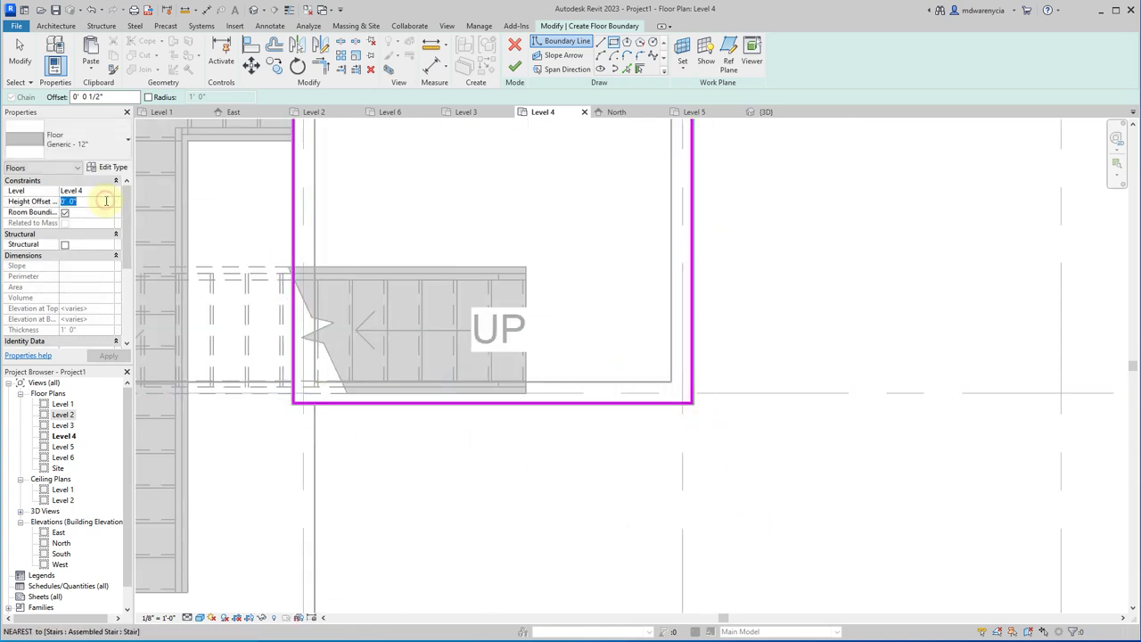
type("1/2")
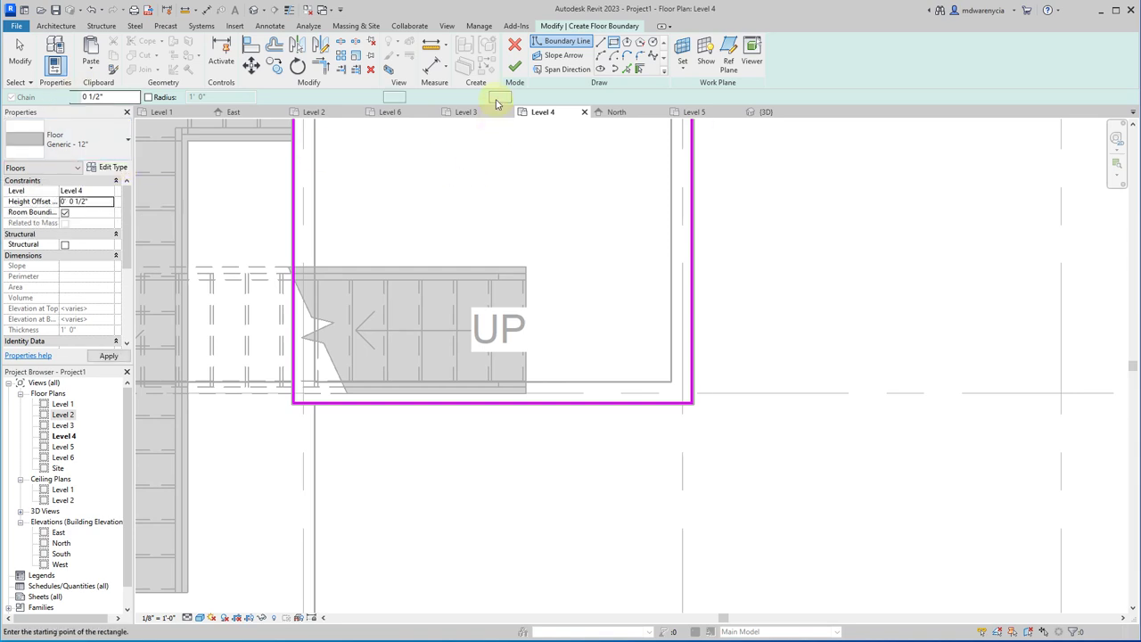
left_click(517, 70)
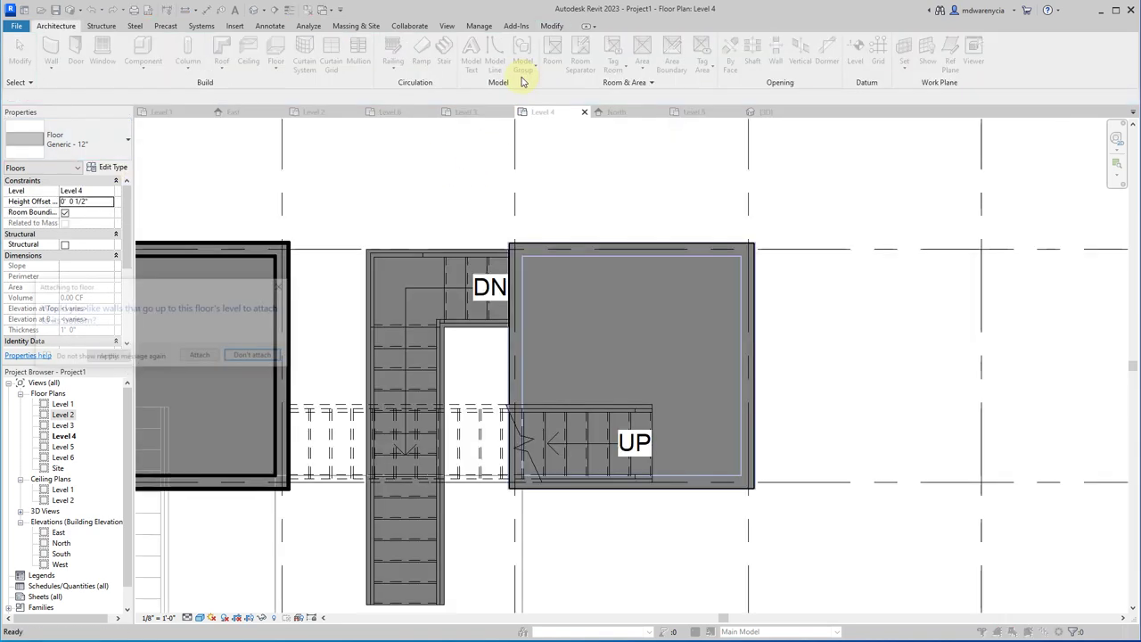
left_click(256, 357)
scroll(591, 189, "up", 3)
scroll(800, 321, "down", 4)
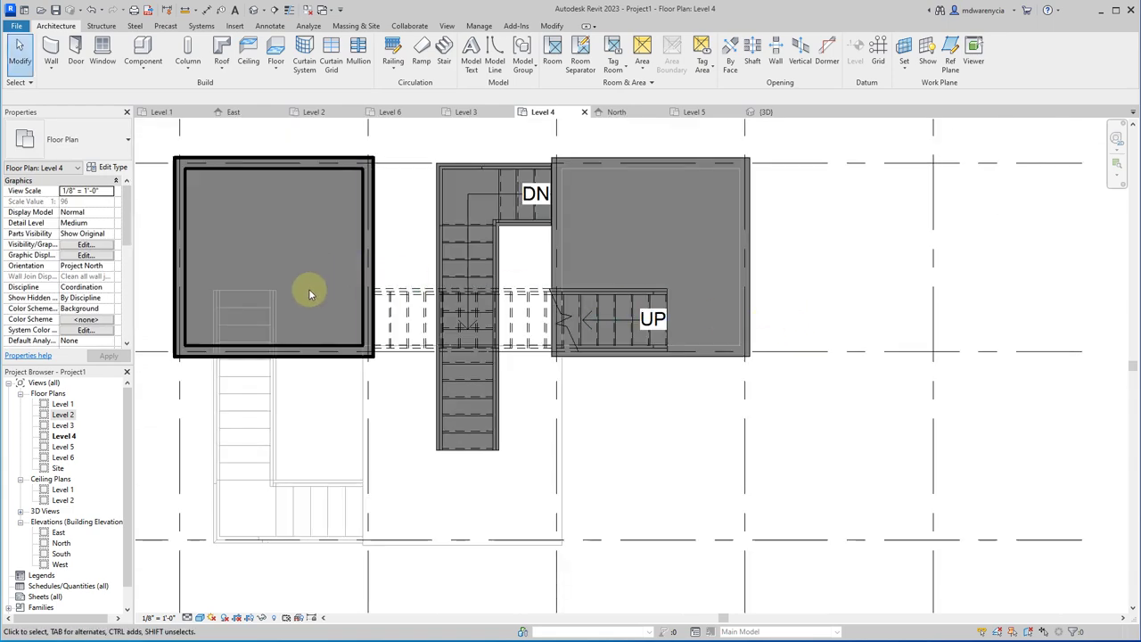
- Delete the outline over the lower box from the Level 3 floor's boundary and finish the edit without attaching the walls
left_click(466, 111)
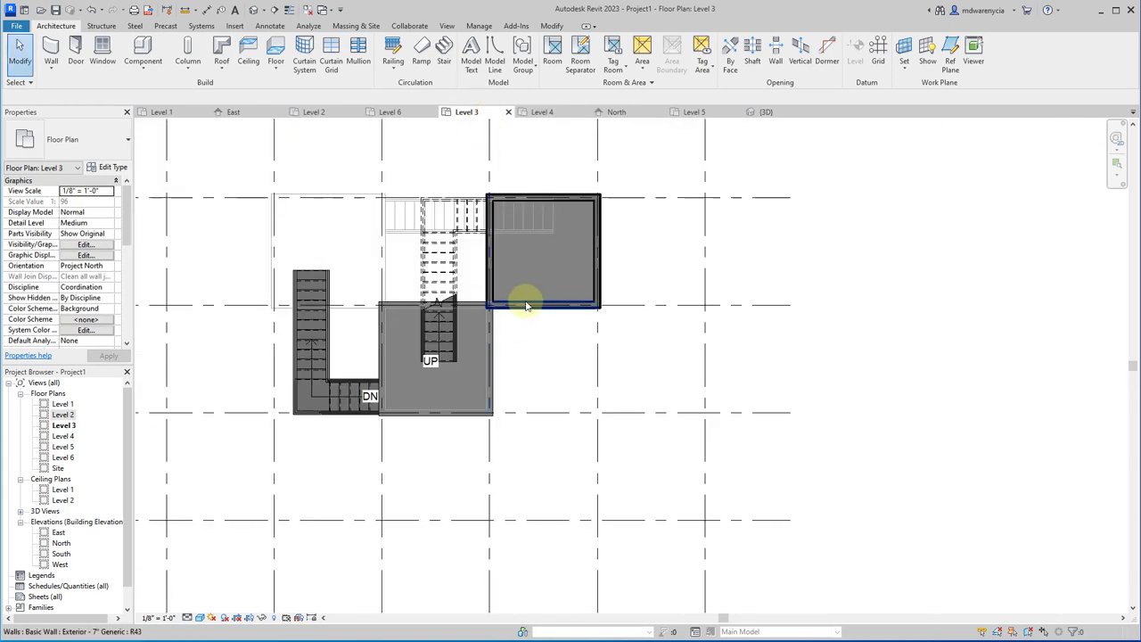
scroll(500, 303, "up", 2)
left_click(423, 311)
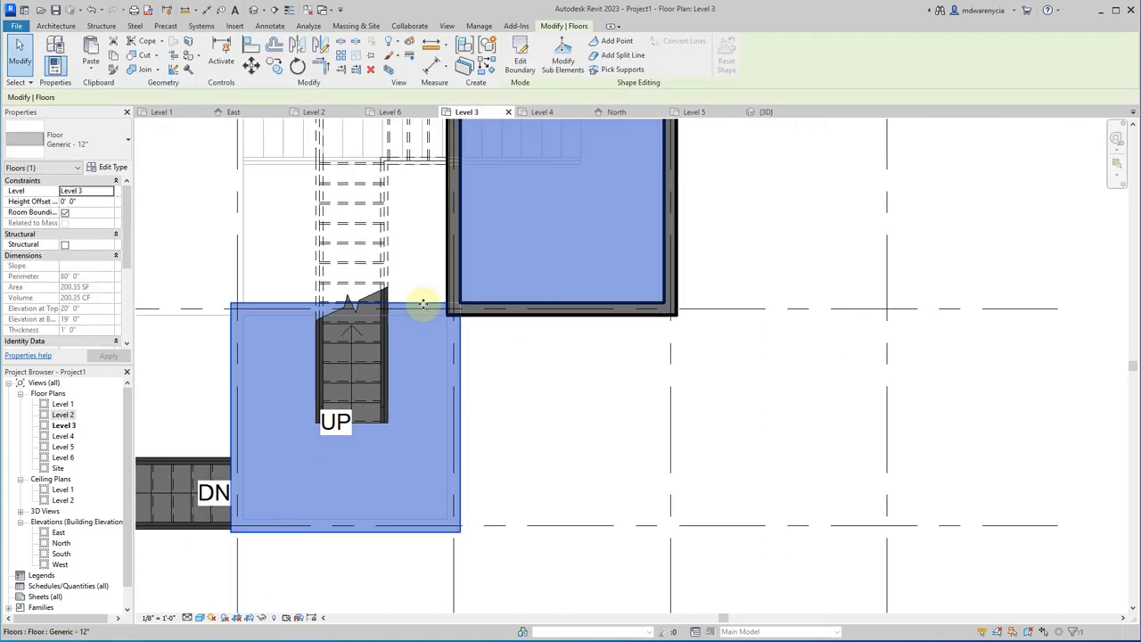
left_click(521, 55)
mouse_move(211, 293)
left_mouse_down()
mouse_move(458, 548)
mouse_move(335, 357)
left_mouse_up()
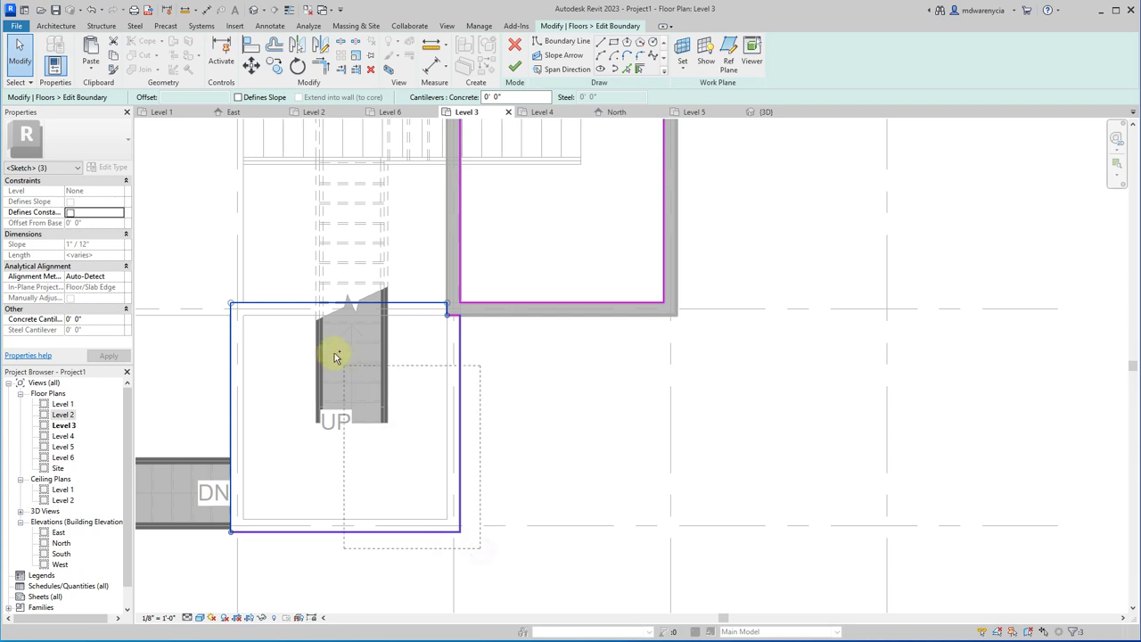
left_click_drag(270, 312, 224, 313)
key("Delete")
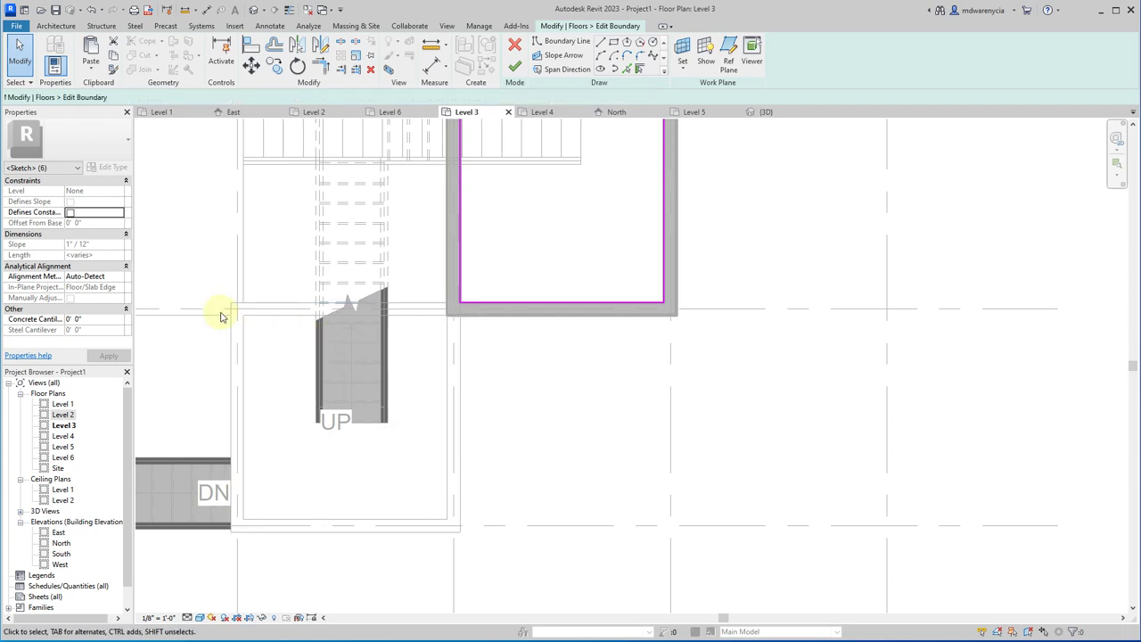
left_click(515, 68)
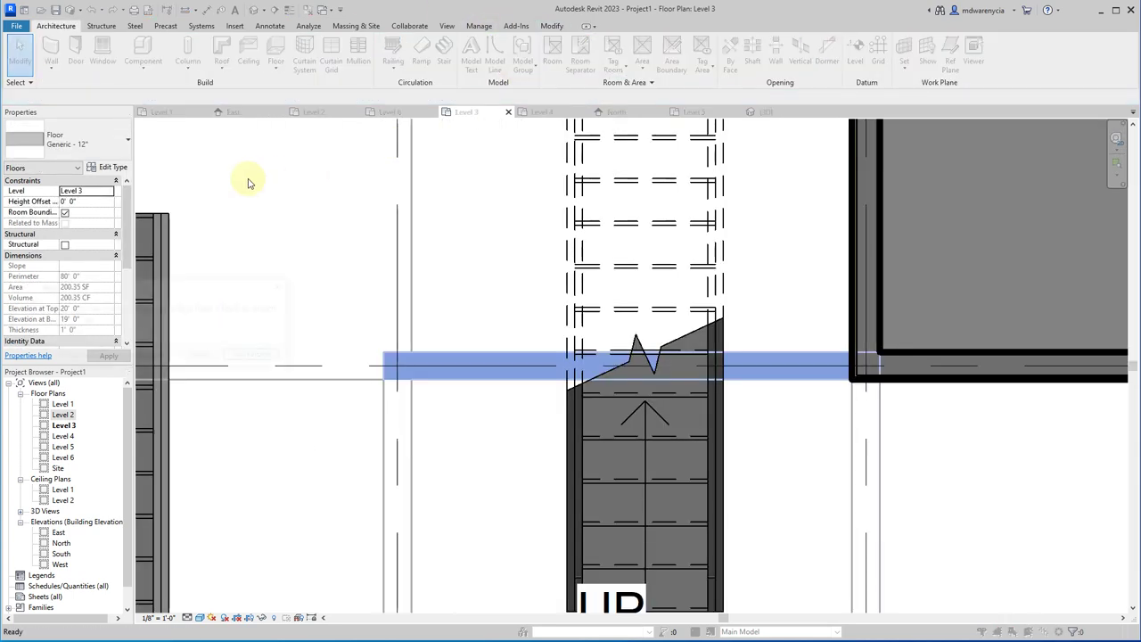
left_click(255, 356)
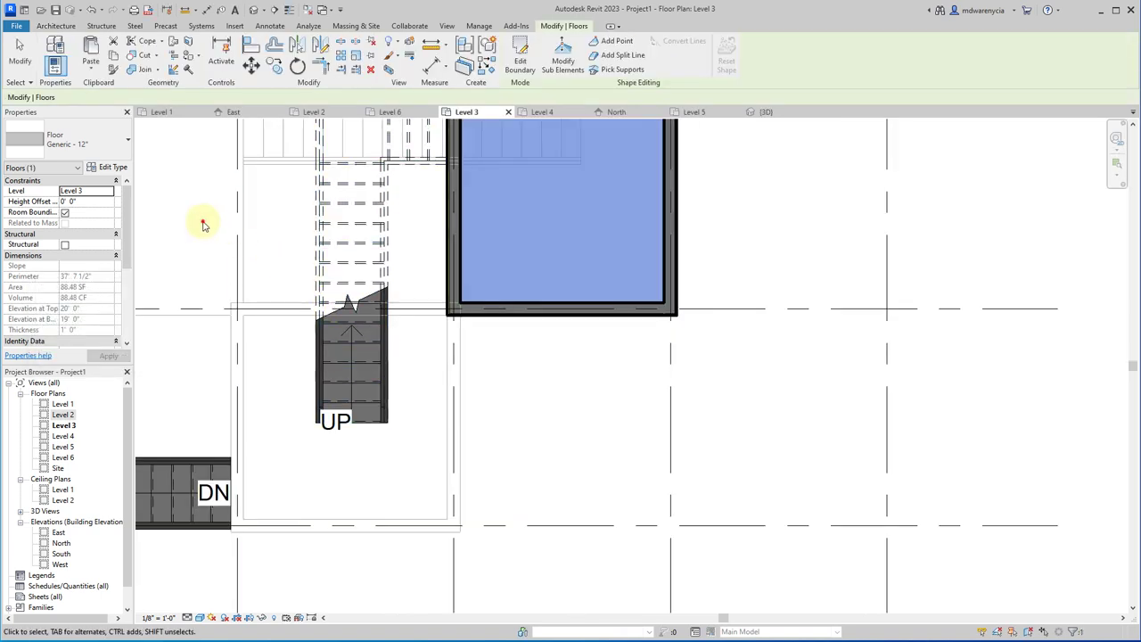
- Start a new floor in the Level 3 plan
left_click(199, 222)
left_click(277, 51)
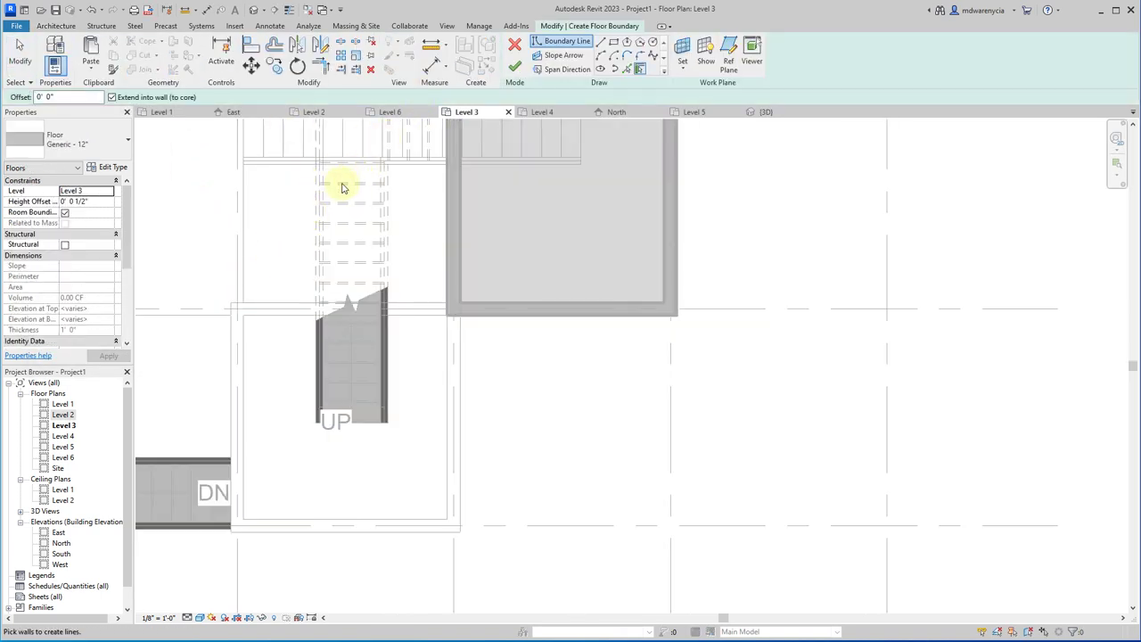
- Try to reuse the removed outline by pasting it into the new Level 3 floor sketch and aligning it to the lower box's corner
key("m")
key("v")
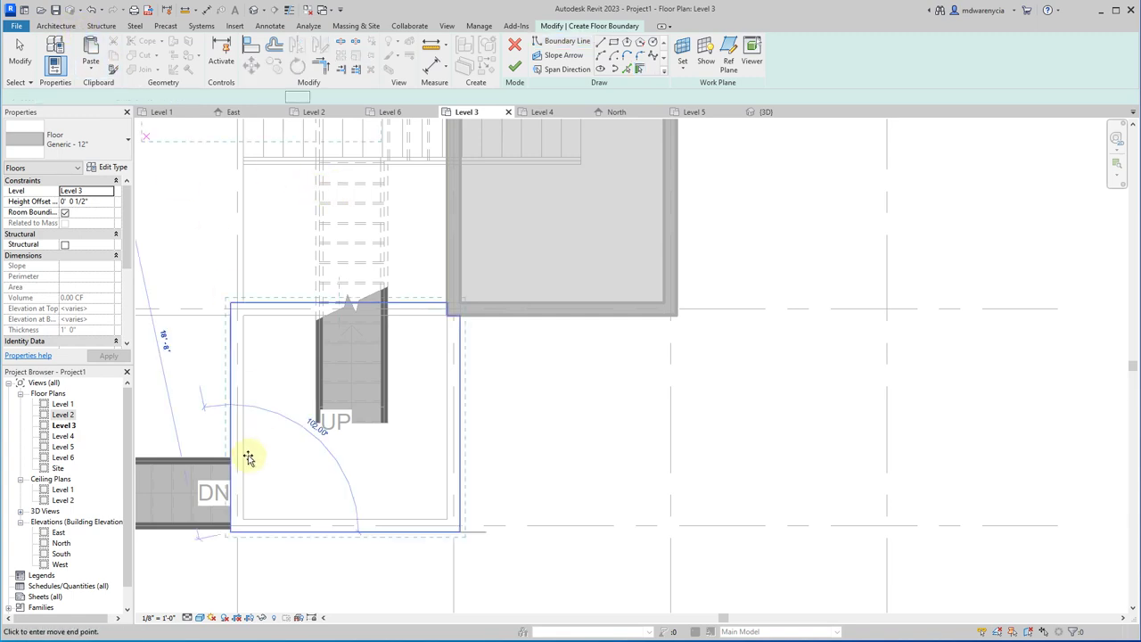
left_click(230, 531)
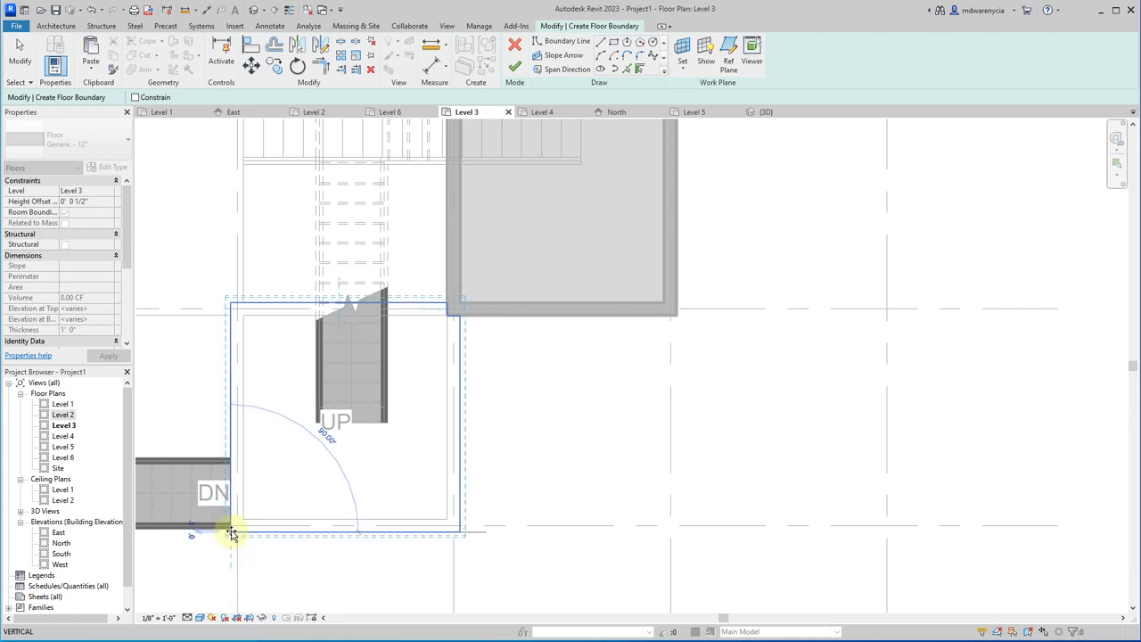
left_click(230, 532)
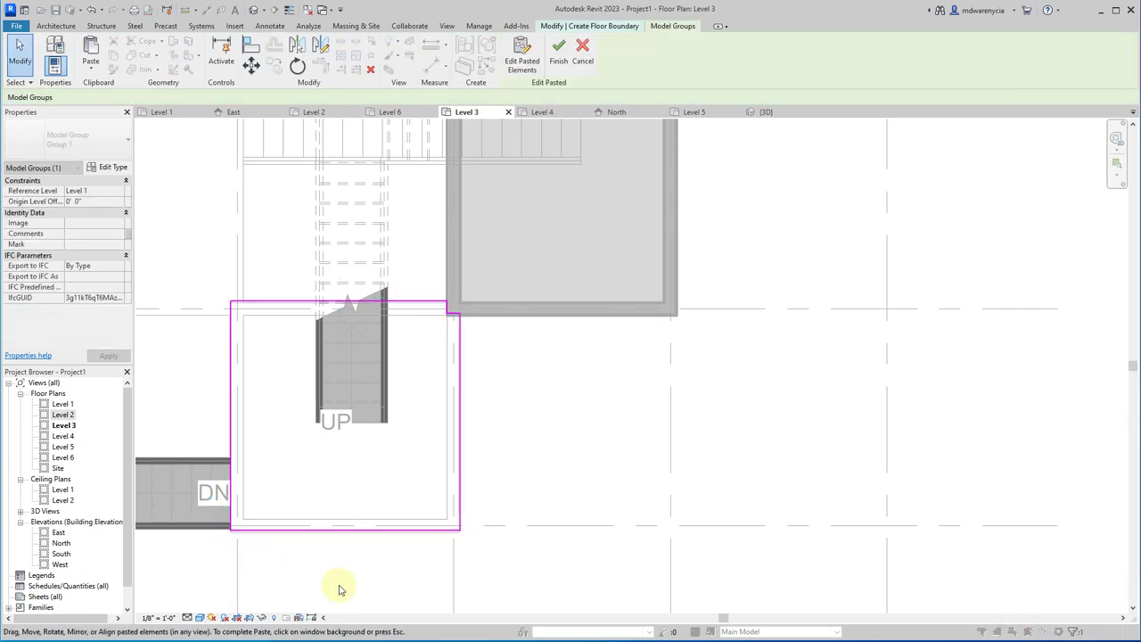
left_click(415, 565)
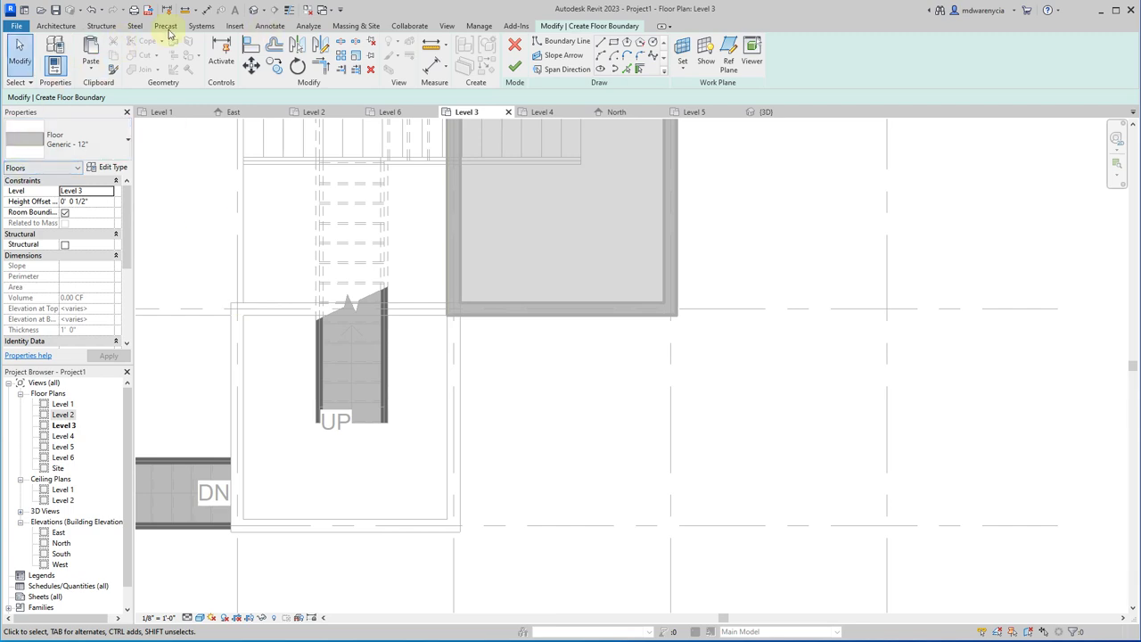
- Draw a closed chain of boundary lines inset 1/2" along the lower box's outer walls, notched around the upper box's corner
left_click(602, 43)
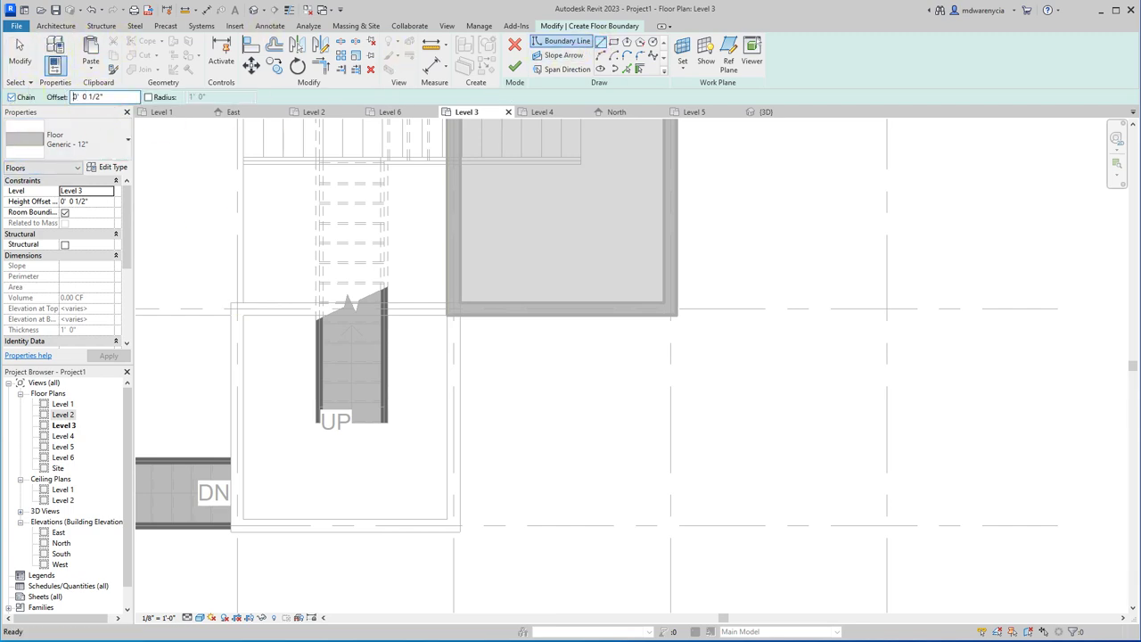
scroll(232, 303, "up", 3)
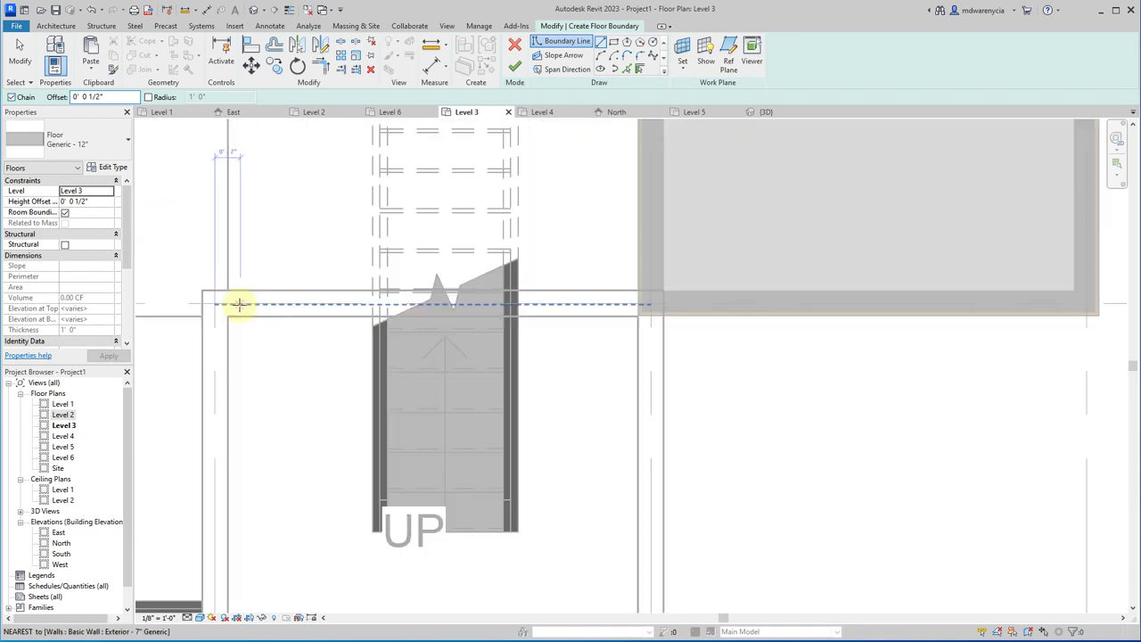
left_click(202, 289)
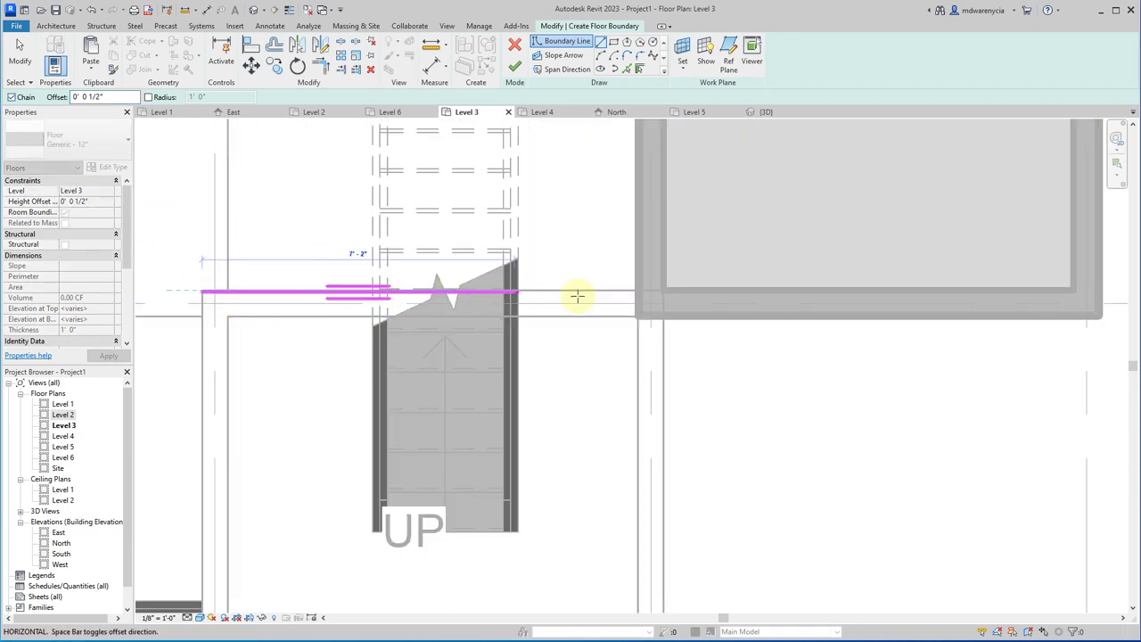
left_click(638, 291)
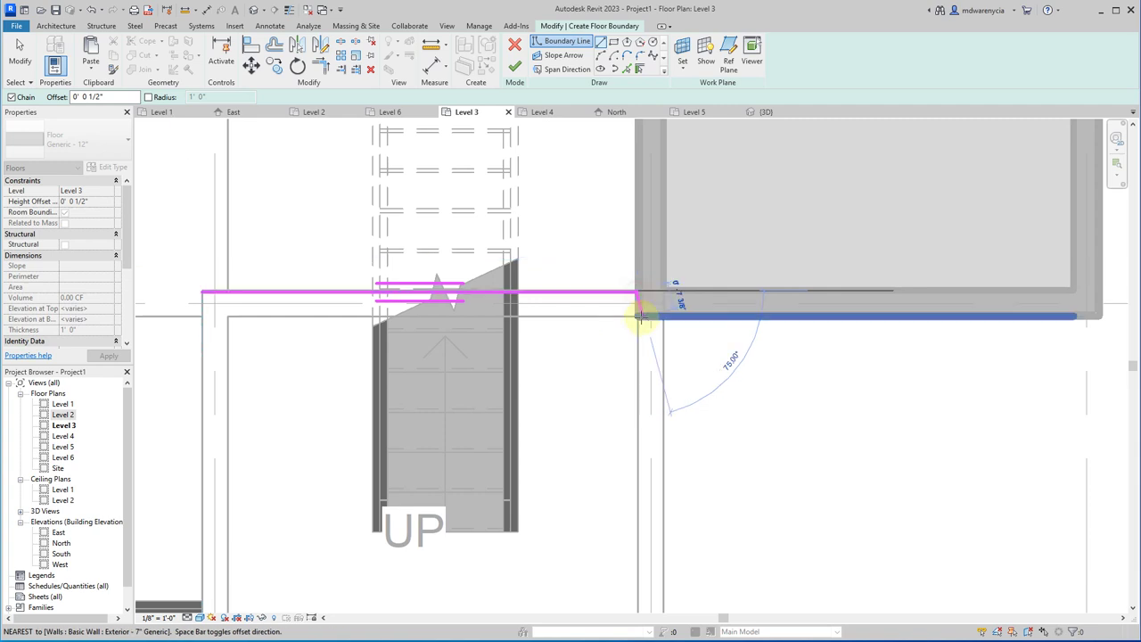
left_click(638, 316)
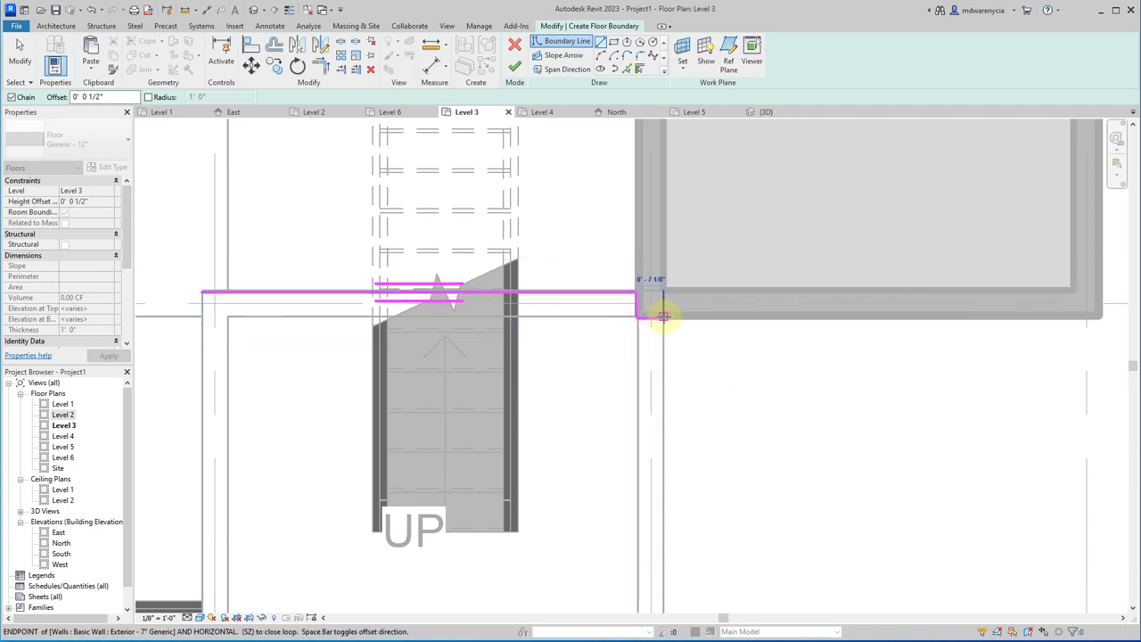
left_click(664, 315)
middle_click_drag(616, 361, 539, 0)
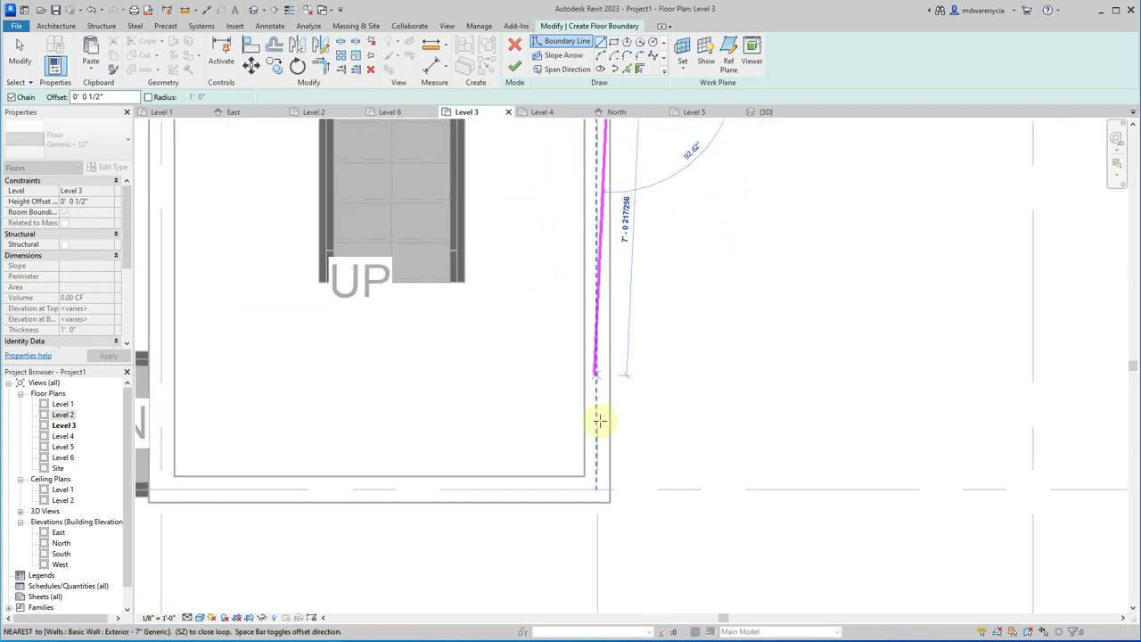
left_click(609, 501)
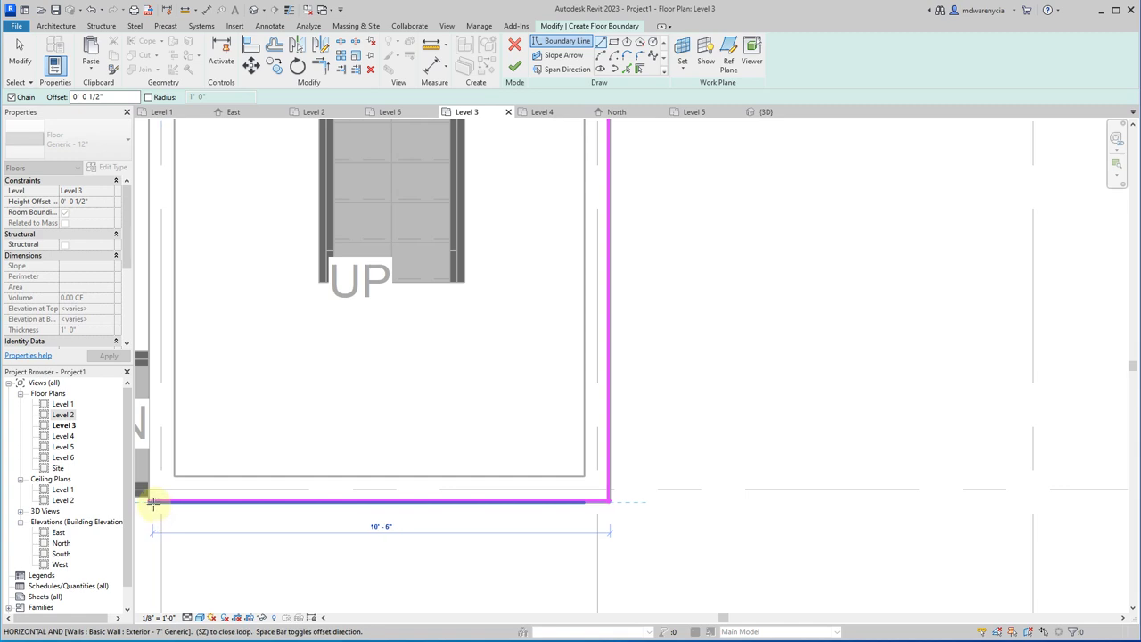
left_click(153, 502)
middle_click_drag(326, 367, 517, 458)
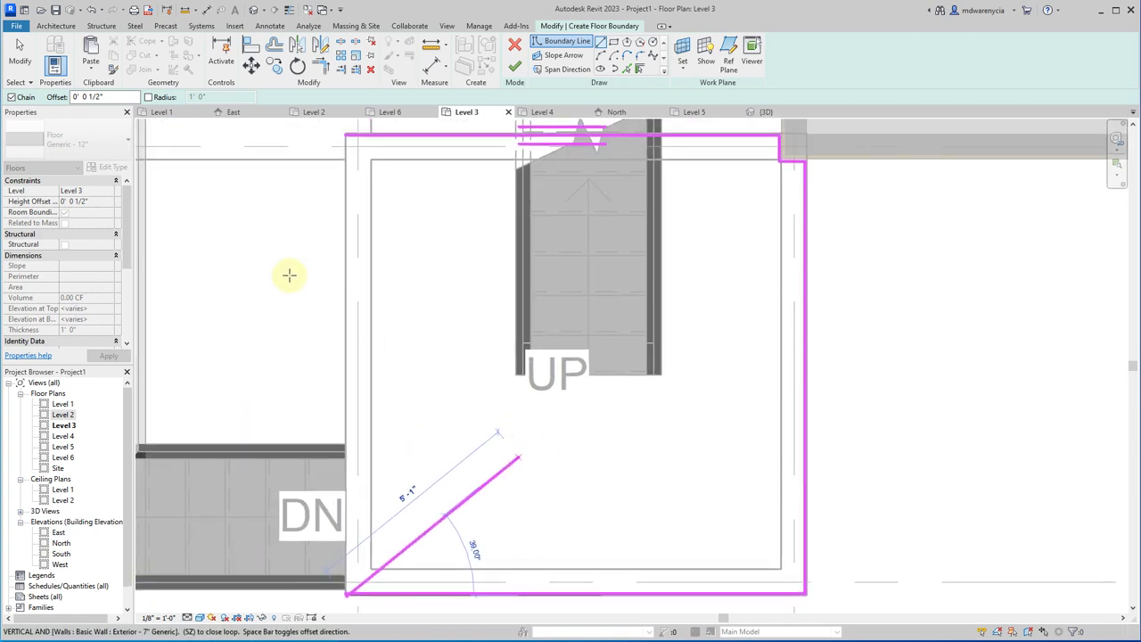
left_click(346, 136)
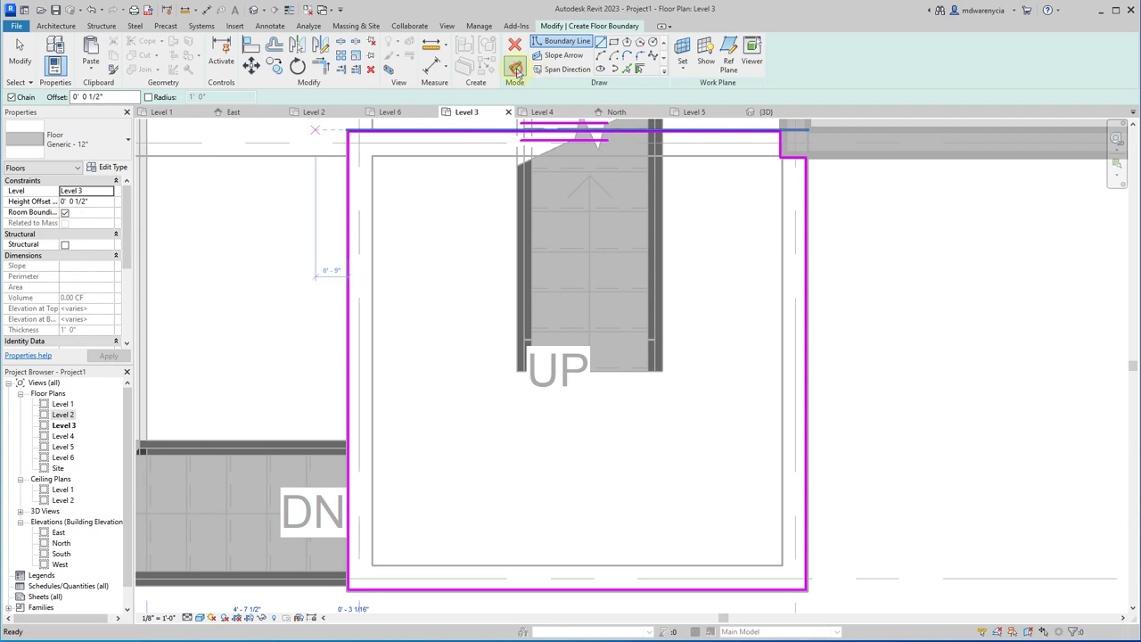
- Finish the new Level 3 floor without attaching the walls to it
left_click(516, 70)
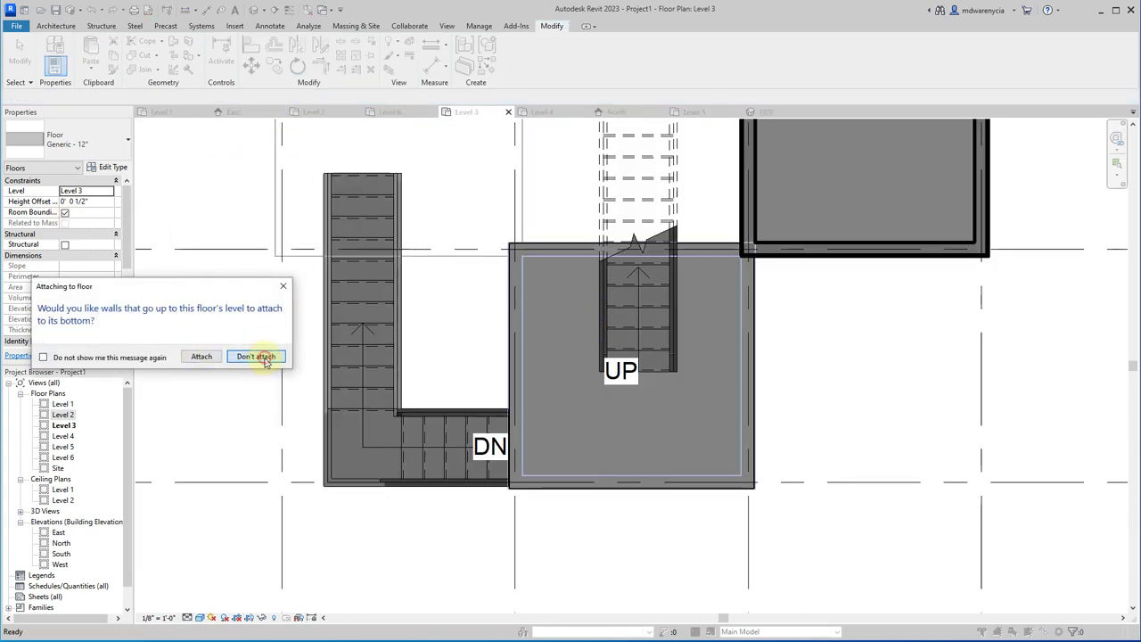
left_click(256, 357)
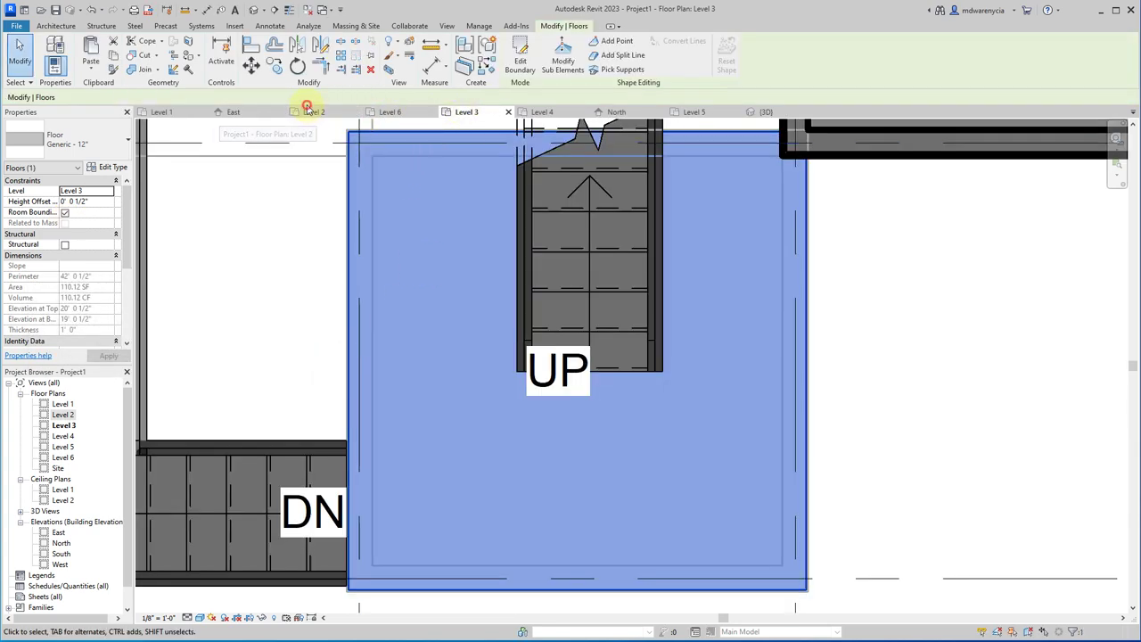
- In the Level 2 plan, delete the outline over the lower box from the existing floor's boundary and finish without attaching the walls
left_click(314, 113)
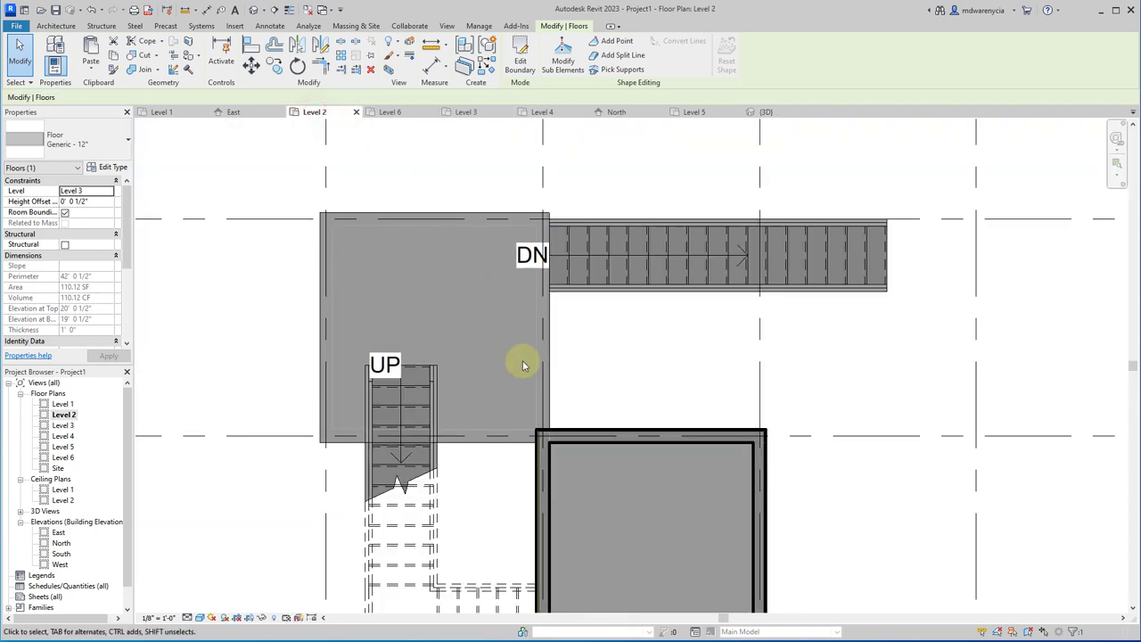
left_click(597, 482)
left_click(542, 339)
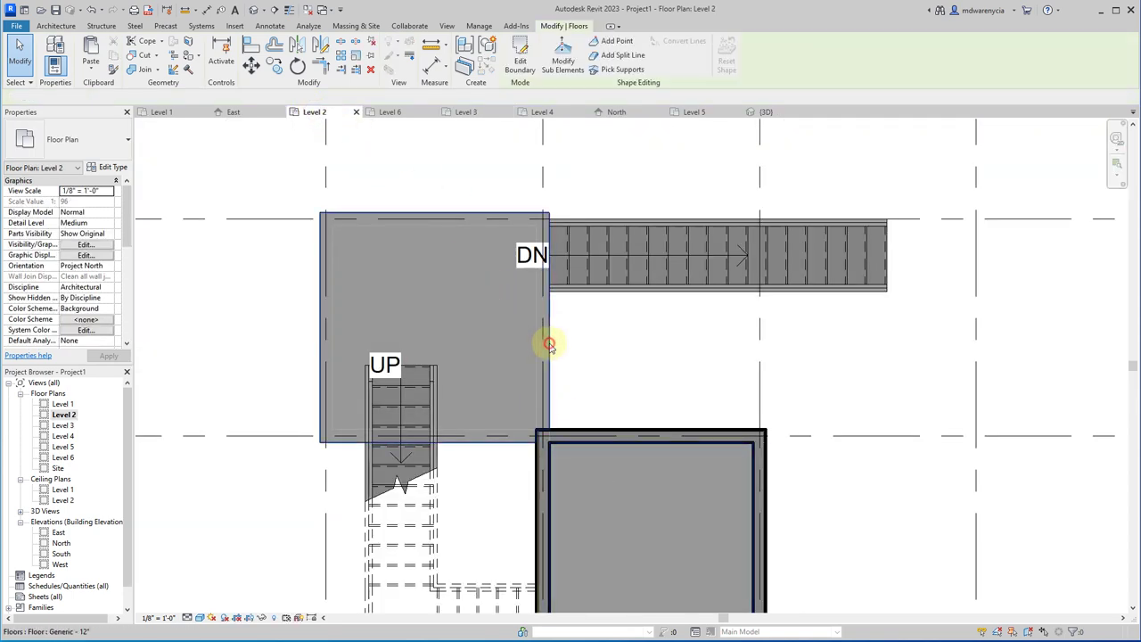
left_click(522, 57)
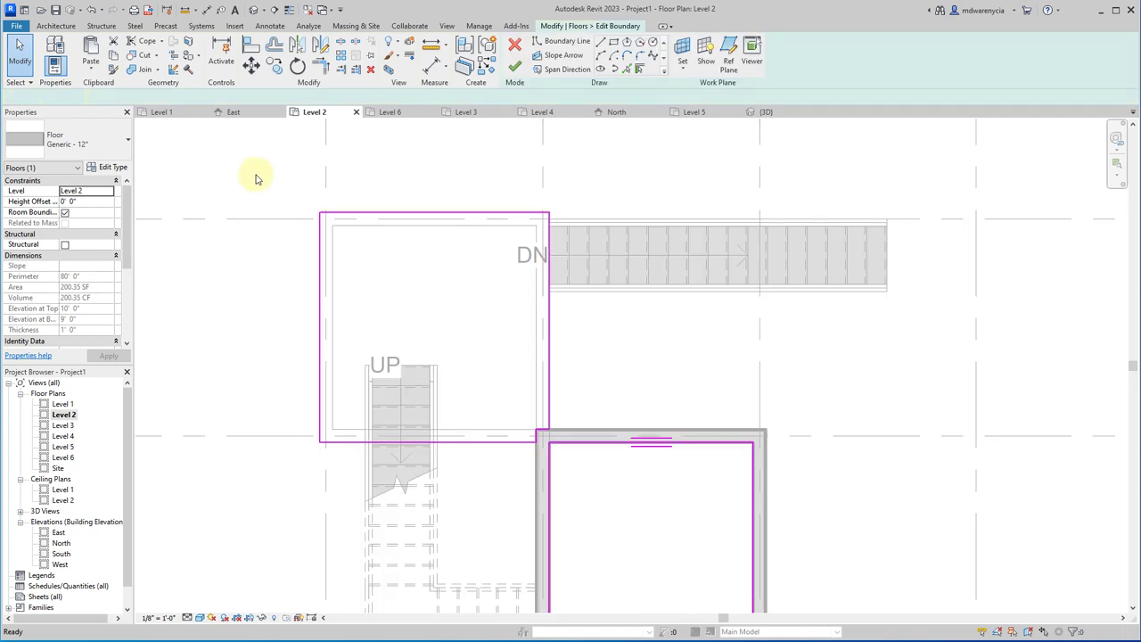
mouse_move(255, 173)
left_mouse_down()
mouse_move(540, 434)
mouse_move(546, 457)
left_mouse_up()
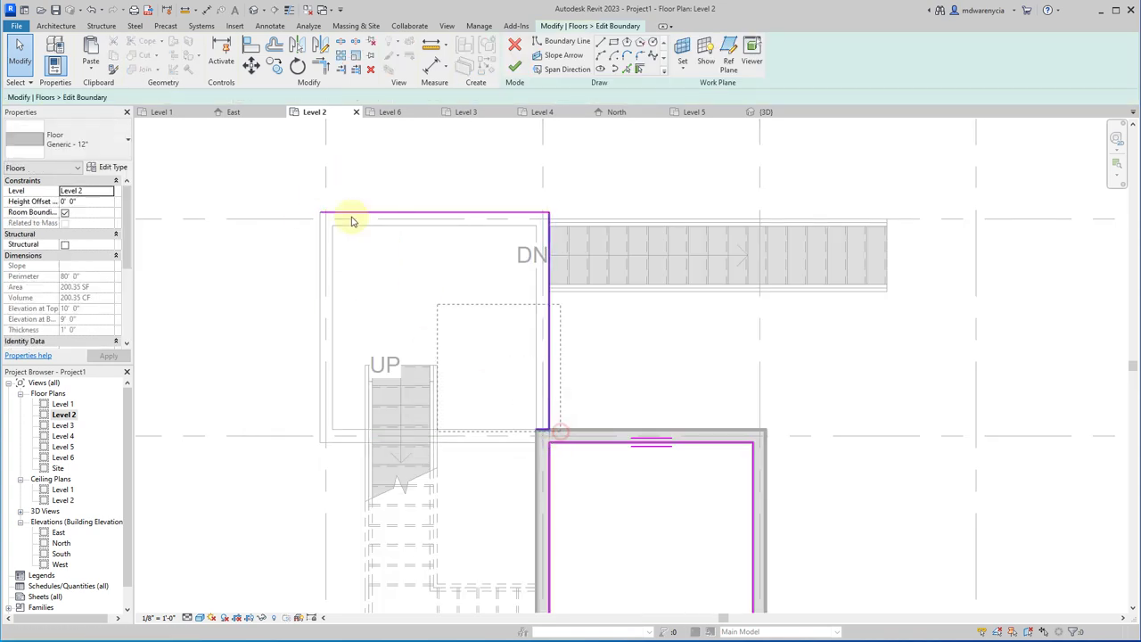
key("Delete")
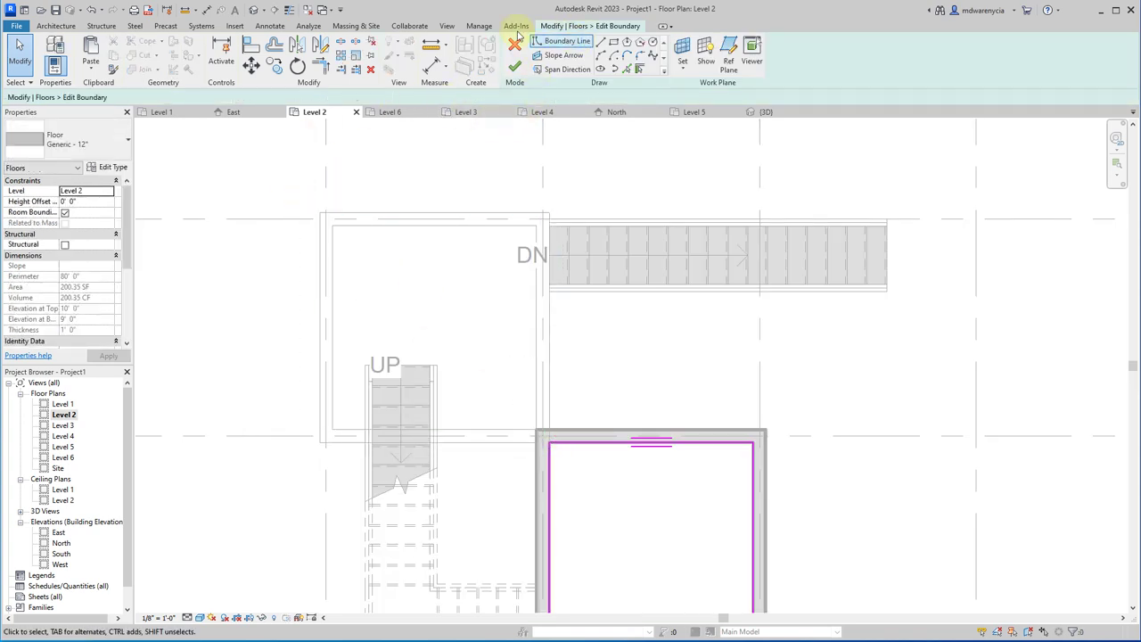
left_click(514, 69)
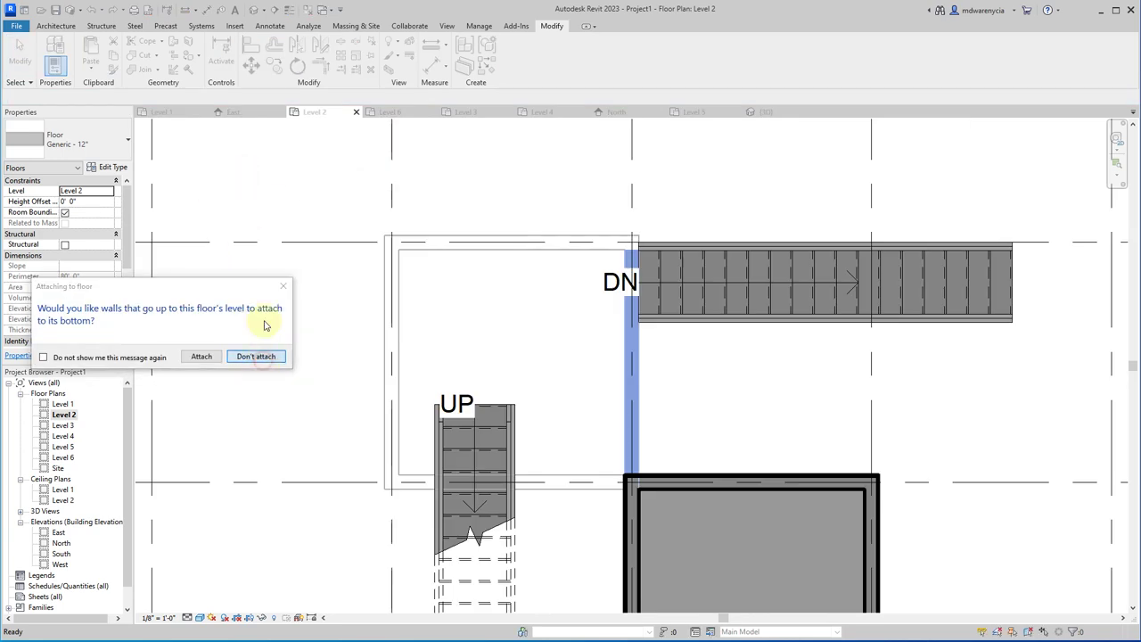
left_click(252, 354)
- Create a separate Level 2 floor inset 1/2" along the lower box's outer walls, notched around the upper box's corner, without attaching the walls
left_click(67, 26)
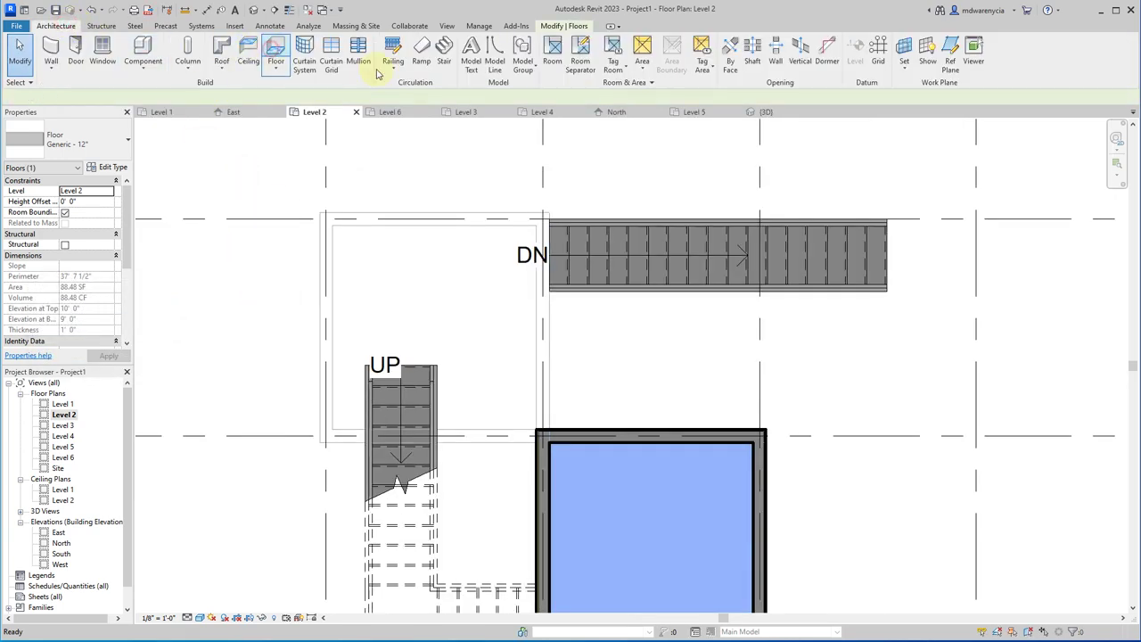
left_click(601, 43)
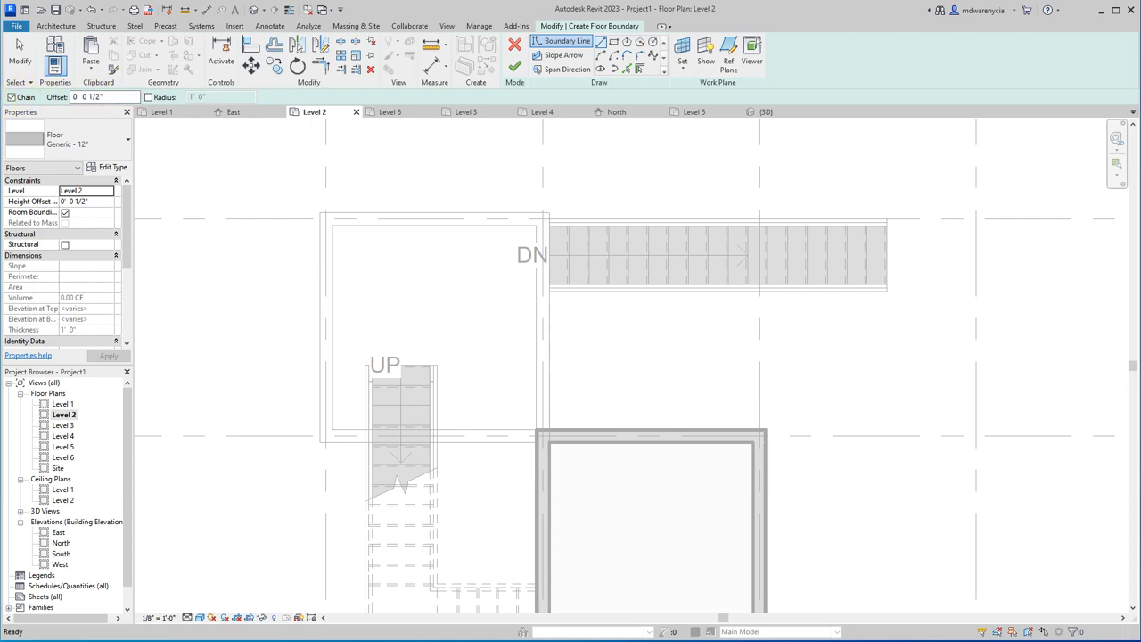
left_click(320, 212)
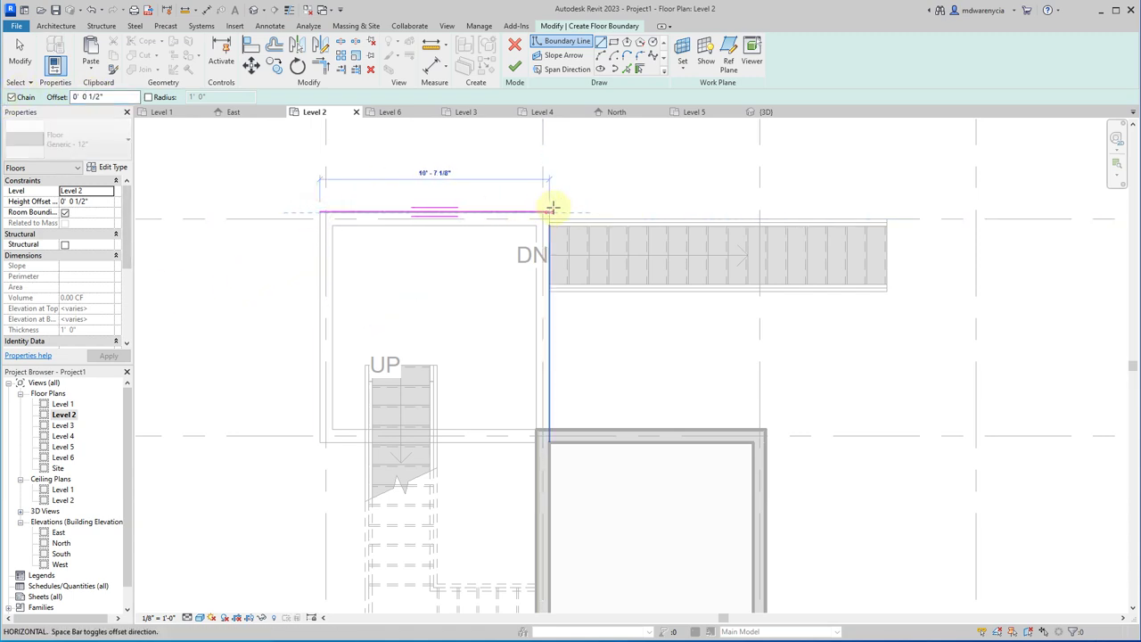
left_click(551, 212)
scroll(560, 400, "up", 3)
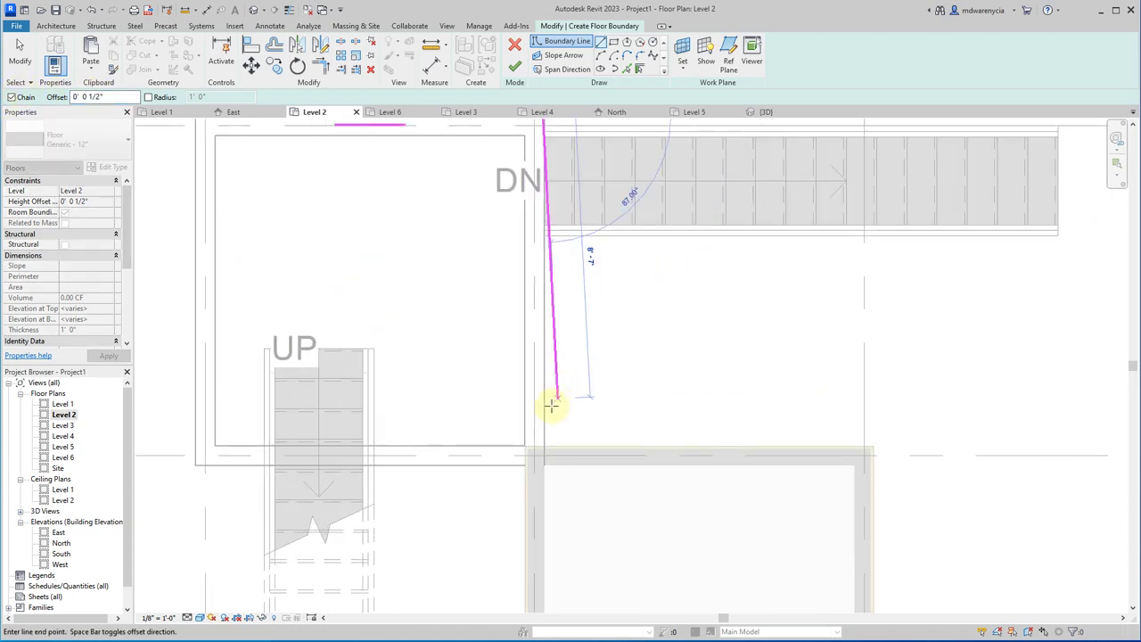
left_click(543, 445)
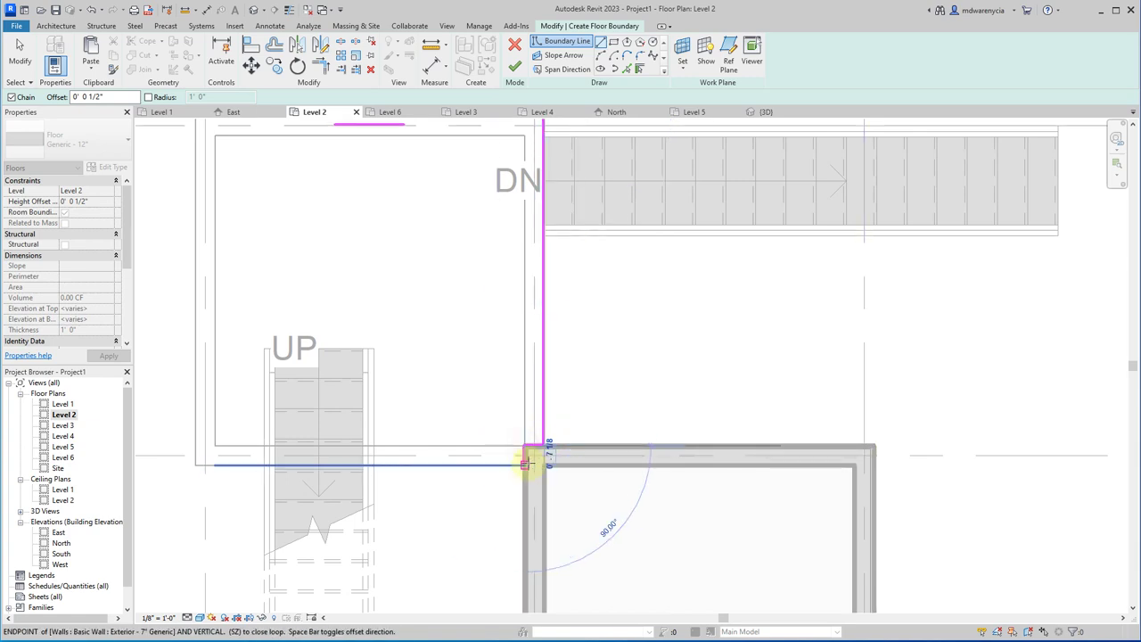
left_click(198, 465)
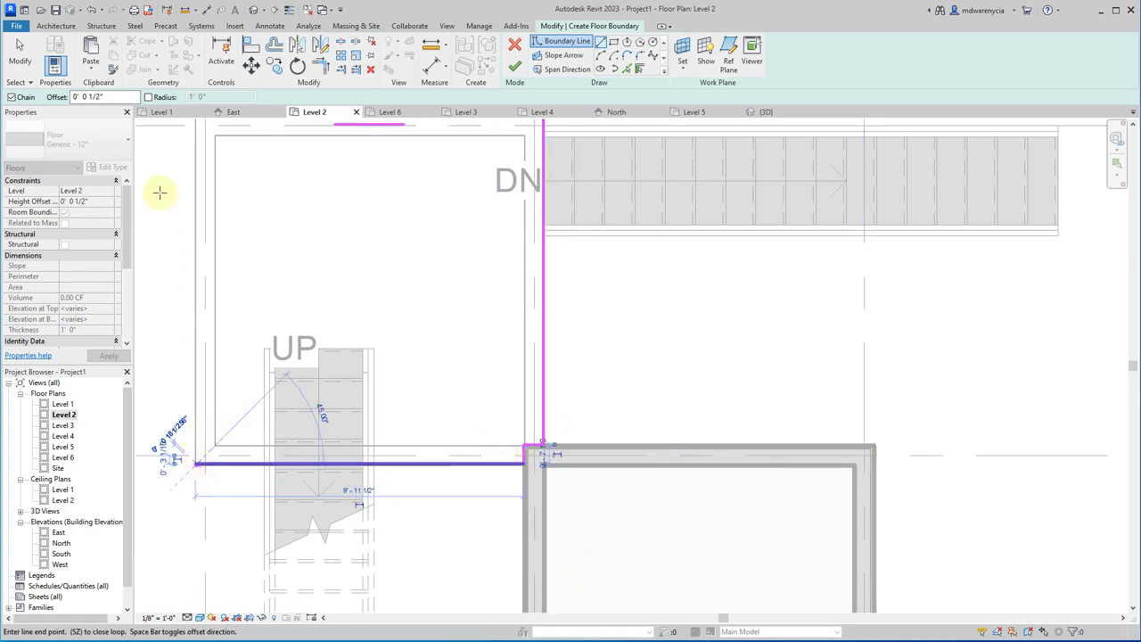
scroll(182, 161, "down", 2)
left_click(198, 191)
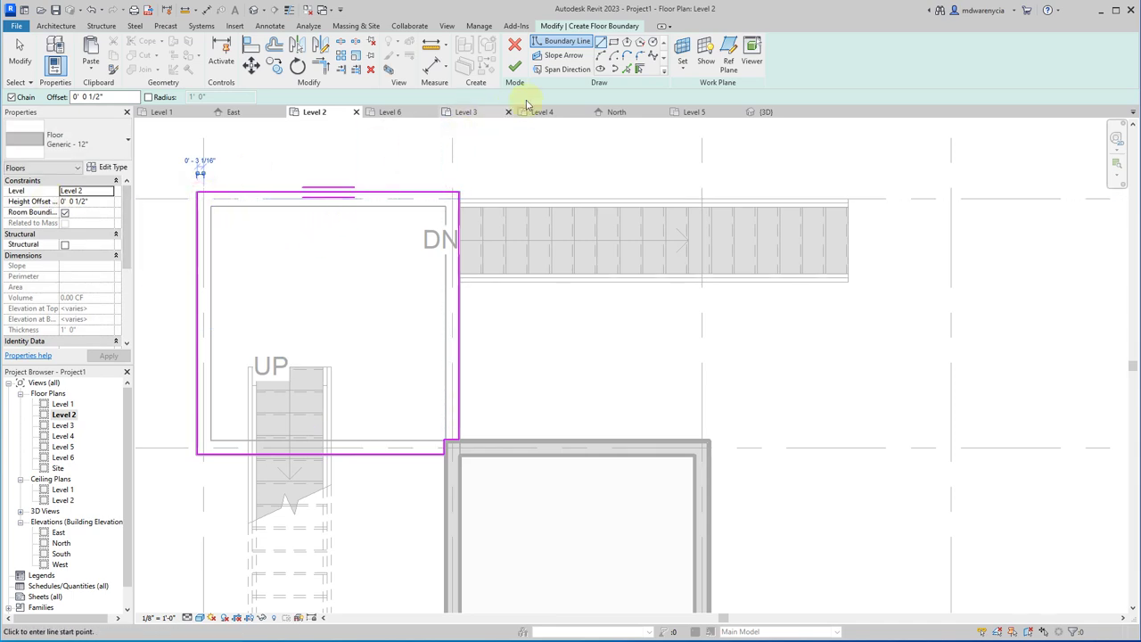
left_click(516, 70)
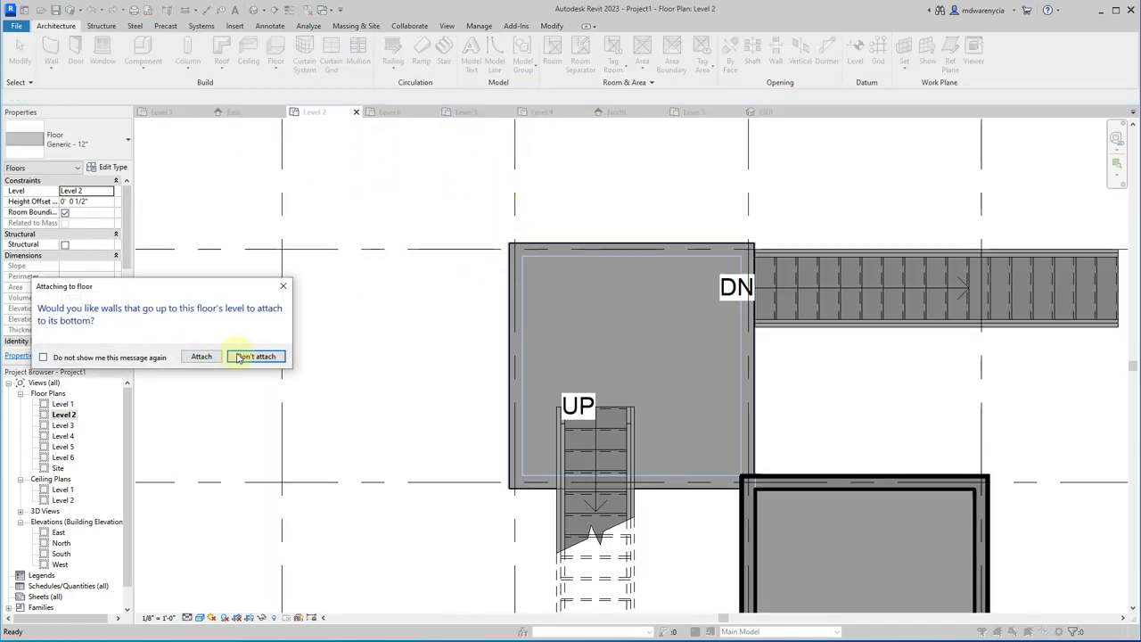
left_click(239, 358)
- Check the Level 1 plan and examine in 3D how the floors and covering slabs meet the box walls
left_click(152, 112)
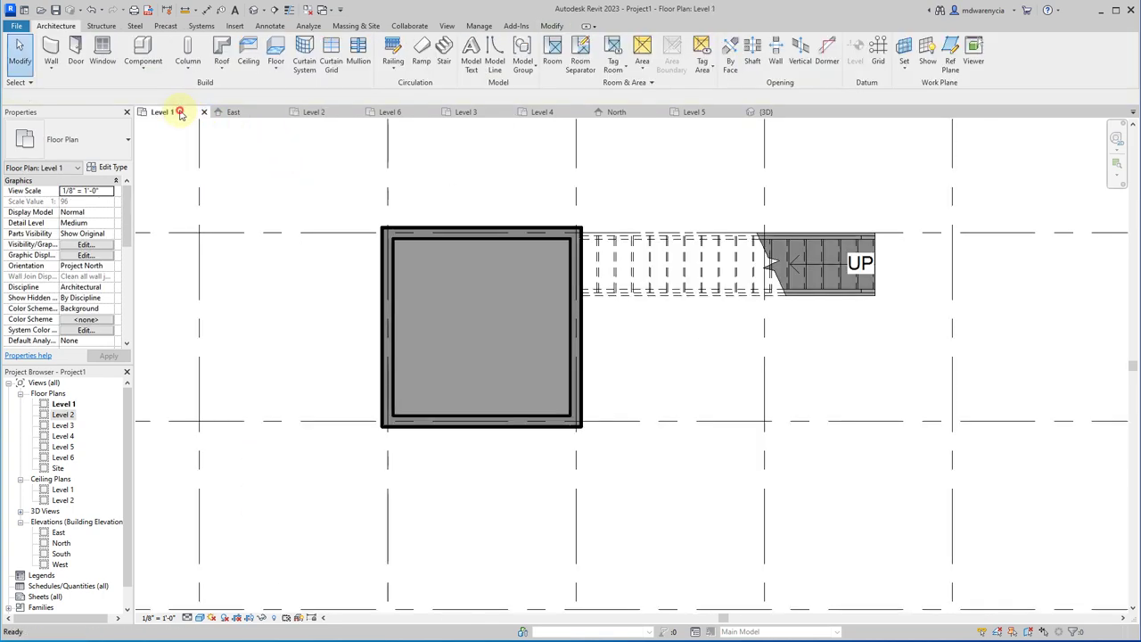
scroll(509, 250, "down", 3)
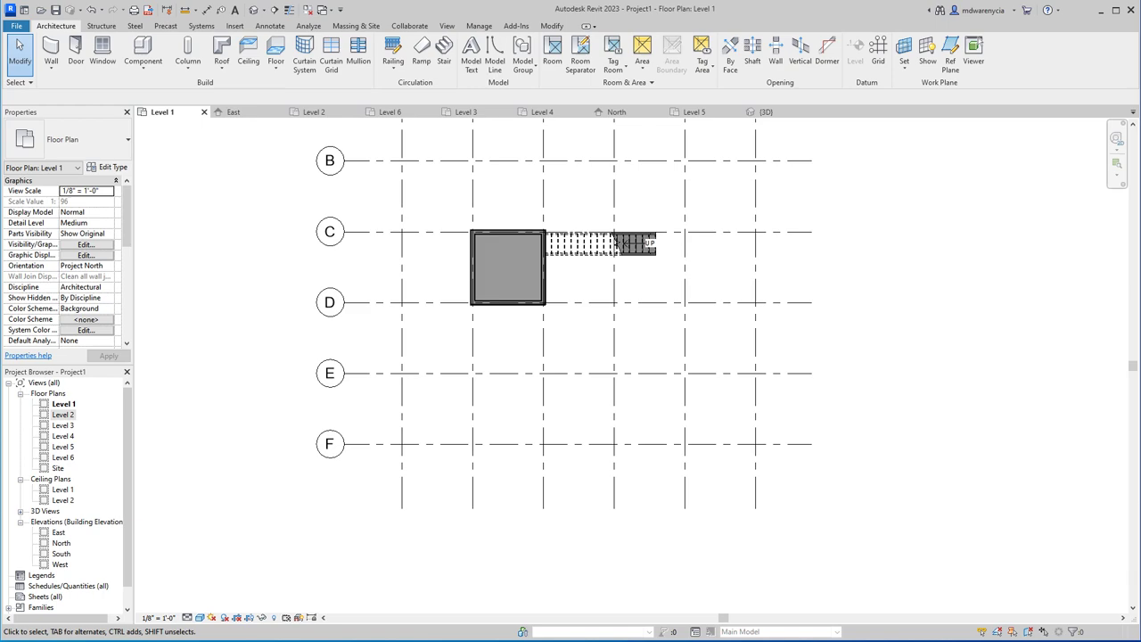
left_click(772, 112)
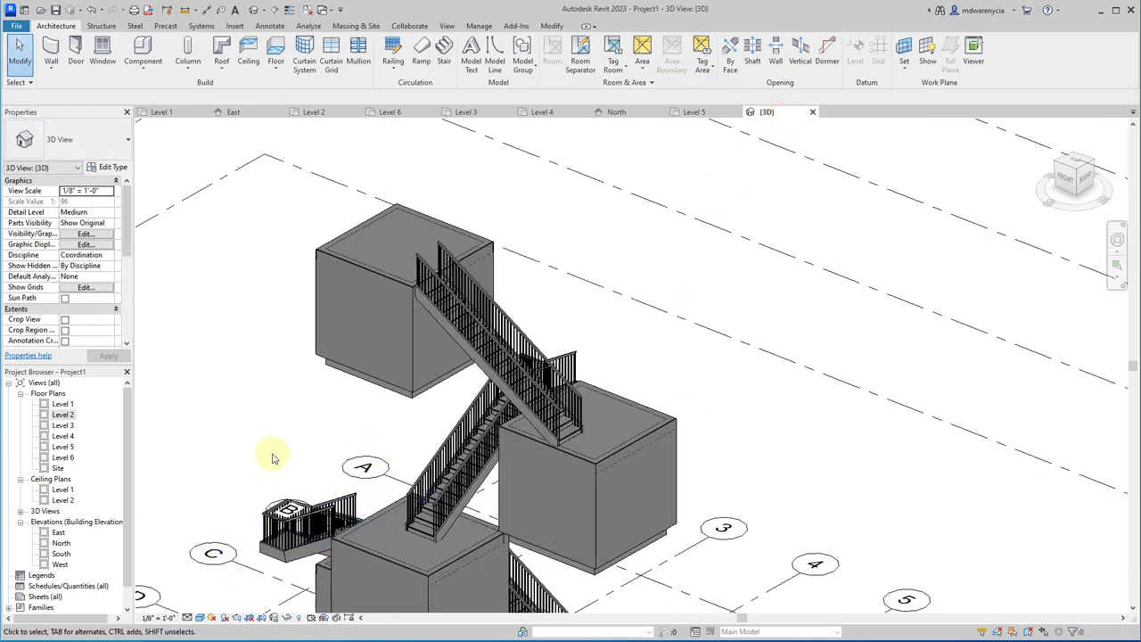
middle_click_drag(382, 540, 383, 237, "shift")
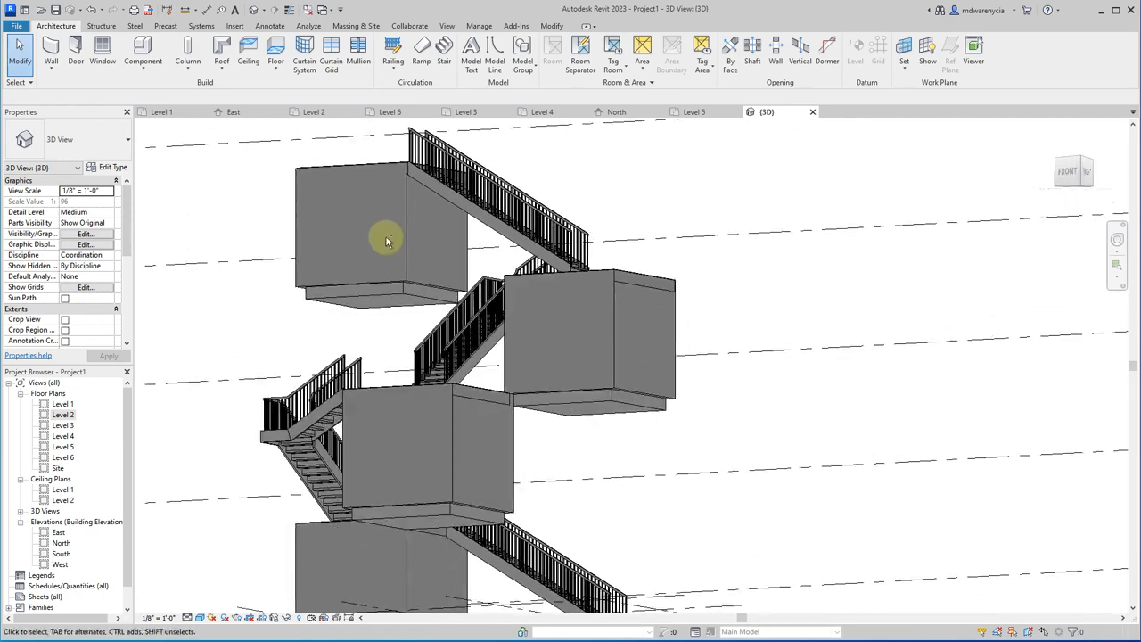
left_click(340, 287)
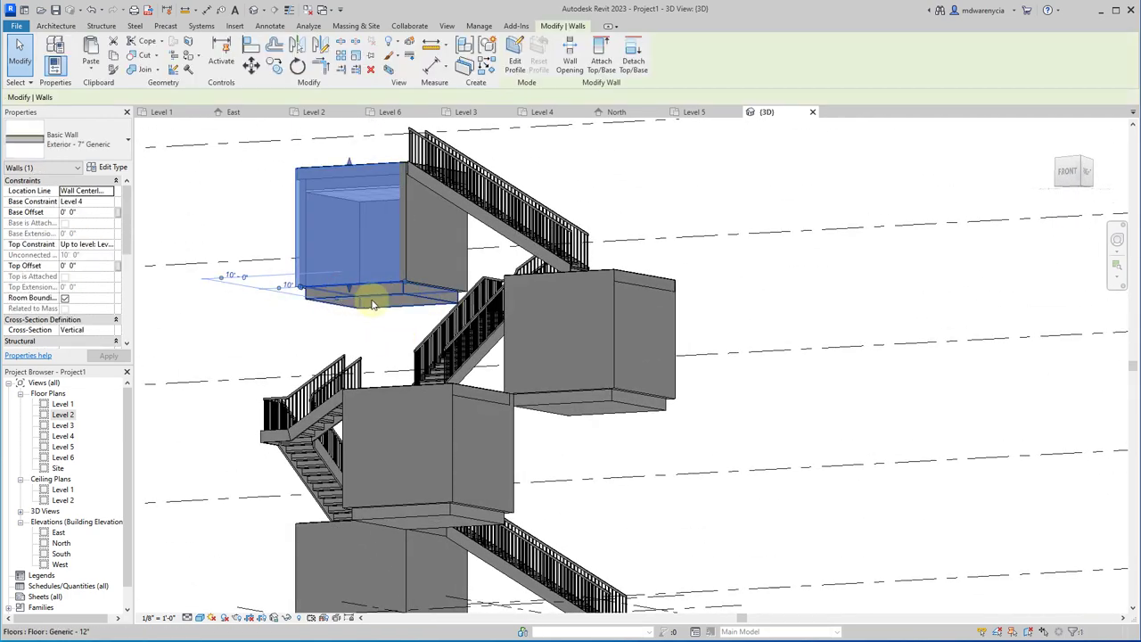
scroll(372, 296, "up", 4)
scroll(486, 281, "down", 3)
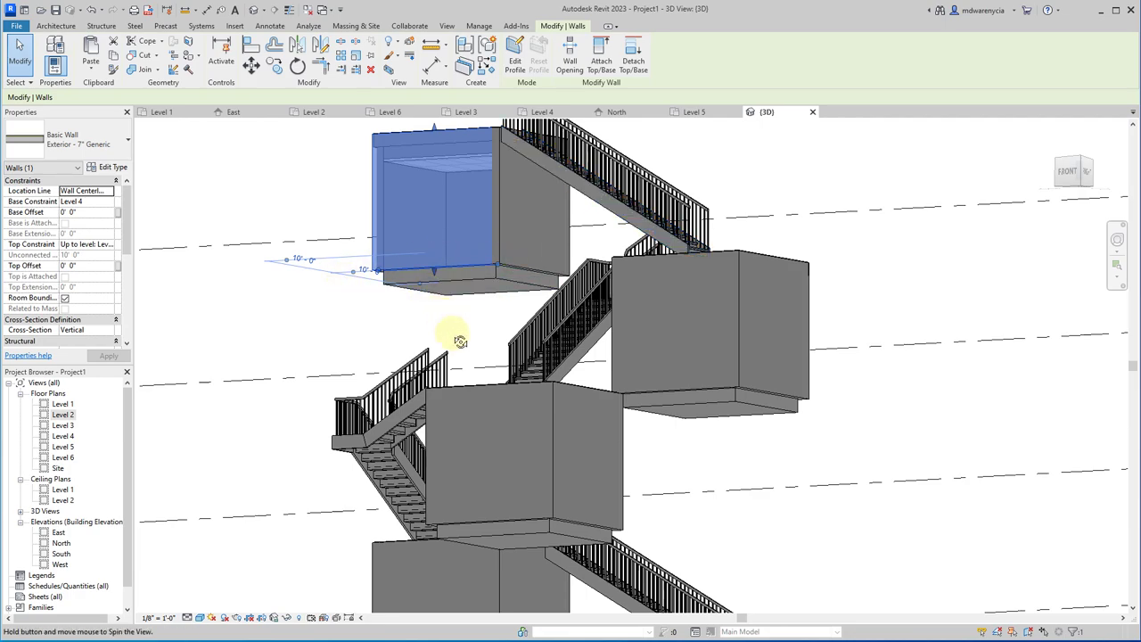
middle_click_drag(454, 336, 419, 312, "shift")
left_click(262, 193)
middle_click_drag(390, 168, 437, 235, "shift")
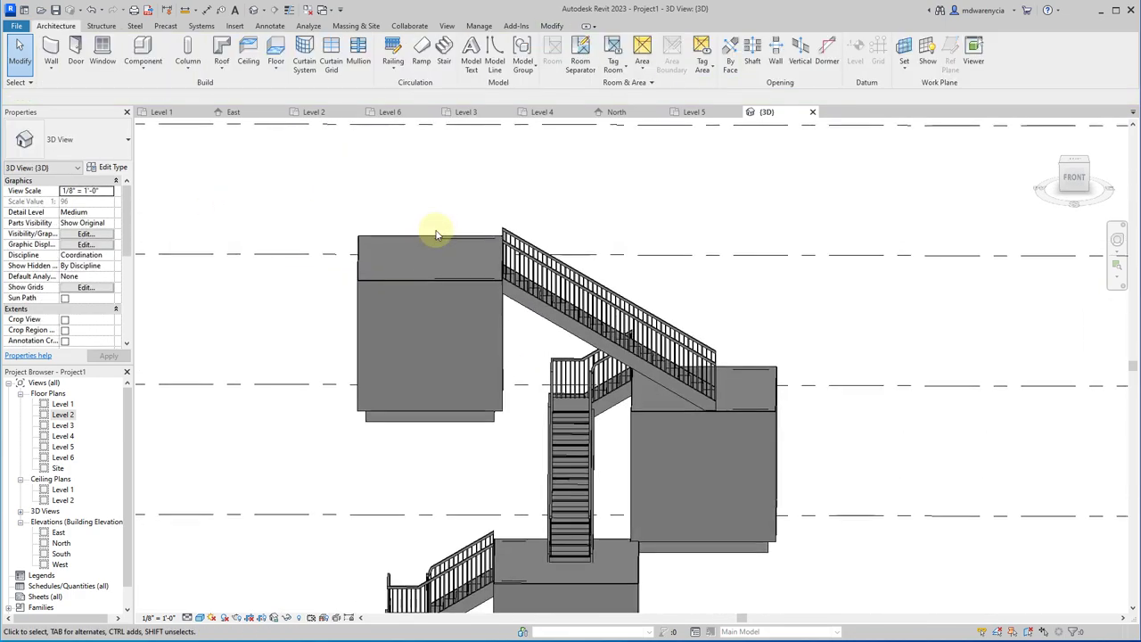
scroll(492, 264, "up", 3)
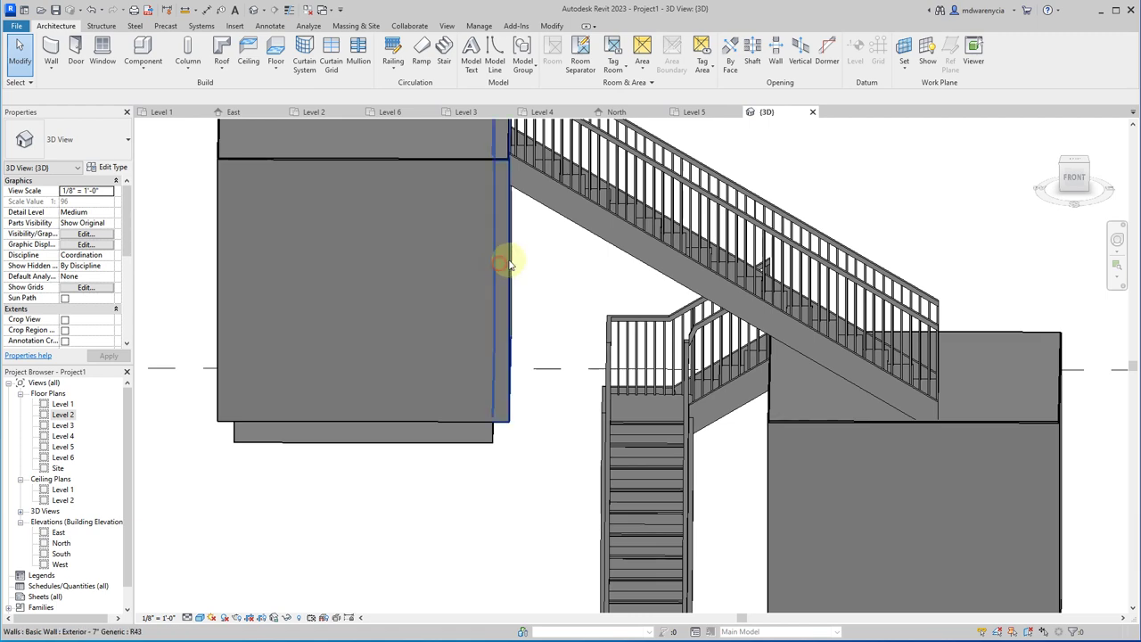
left_click(515, 261)
middle_click_drag(458, 331, 417, 328, "shift")
left_click(415, 387, "ctrl")
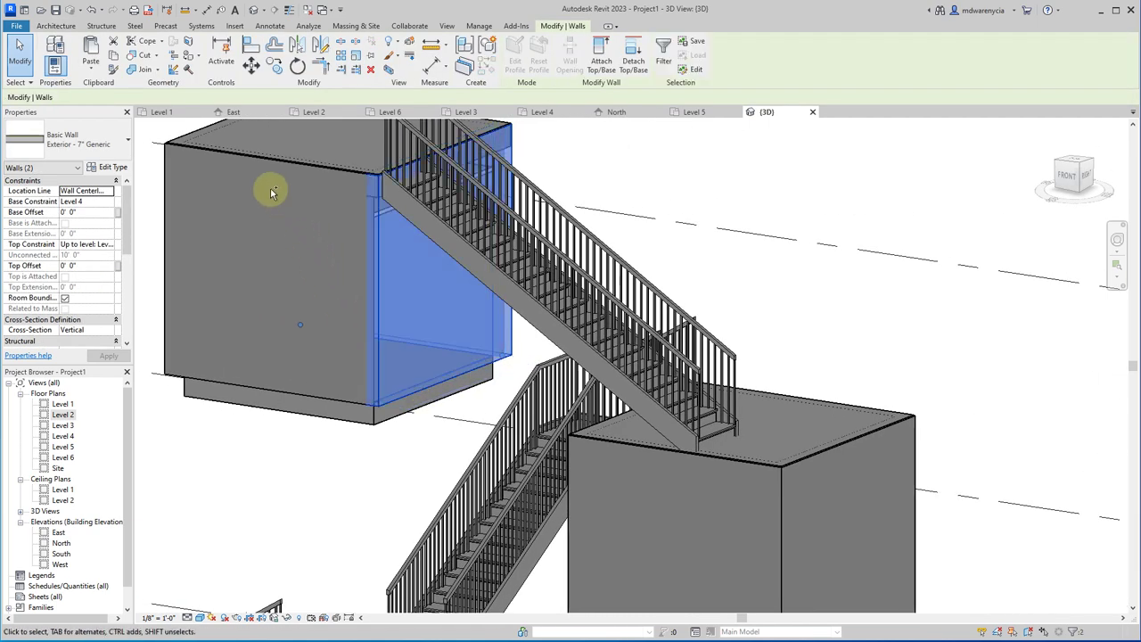
left_click(238, 158, "ctrl")
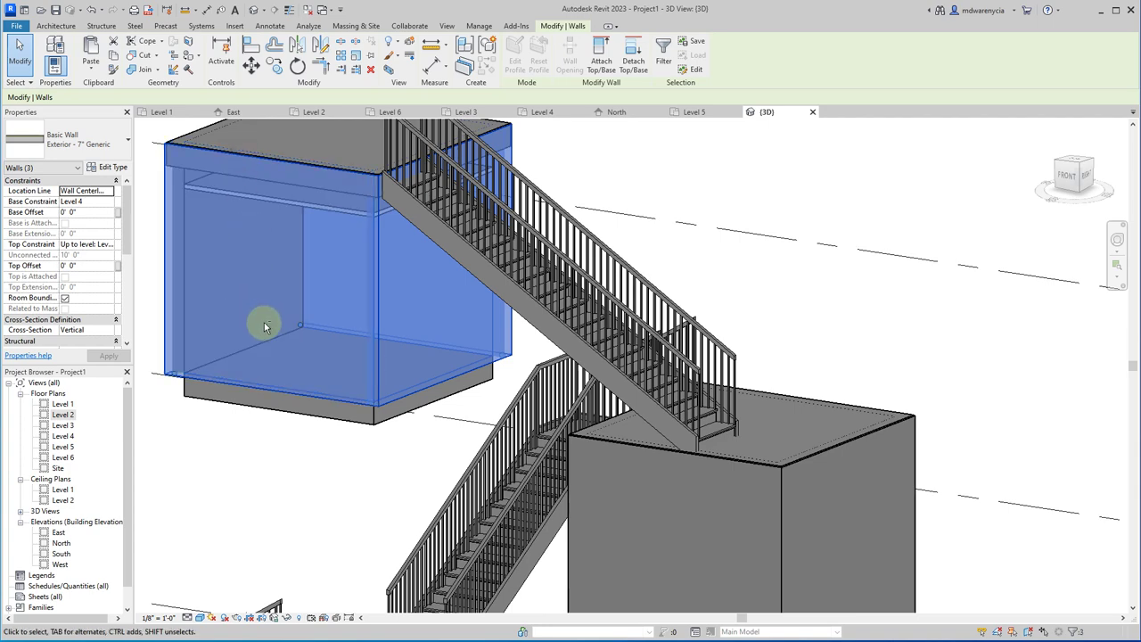
middle_click_drag(262, 324, 345, 169, "shift")
left_click(348, 170, "ctrl")
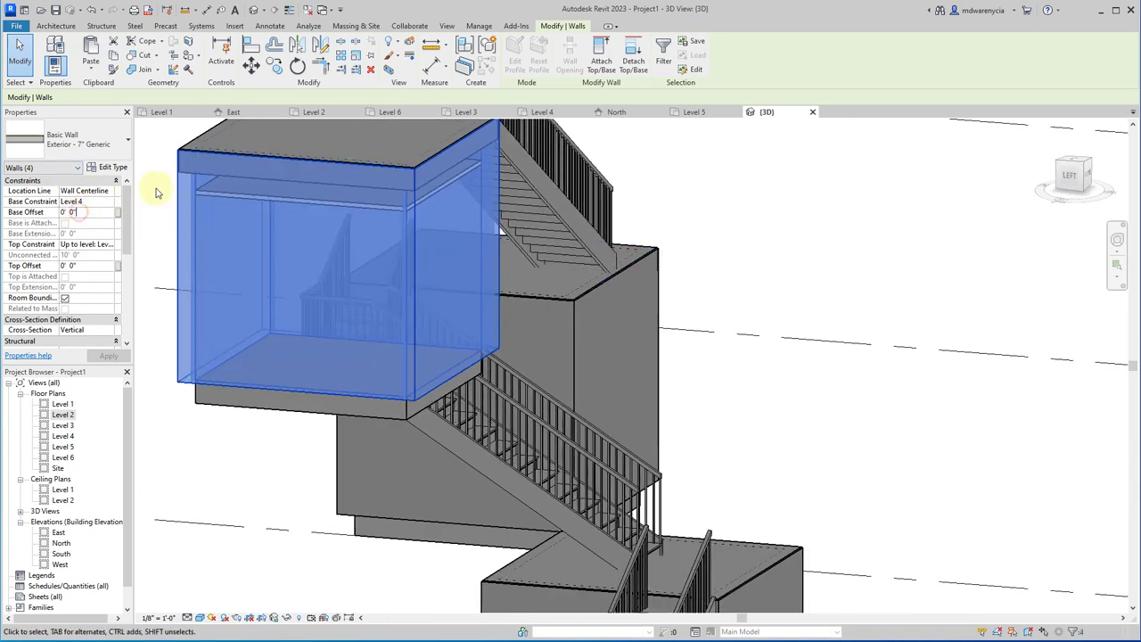
key("d")
key("e")
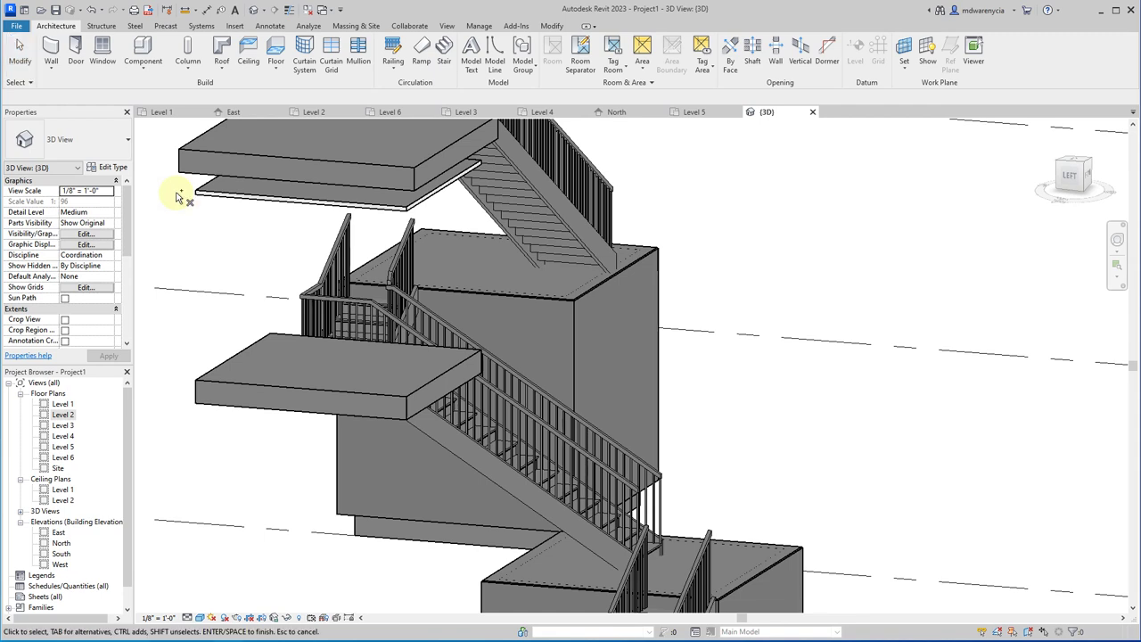
key("ctrl+z")
- Set the base offset of all four walls of the topmost box, based on Level 4, to -1' 0"
left_click(181, 198)
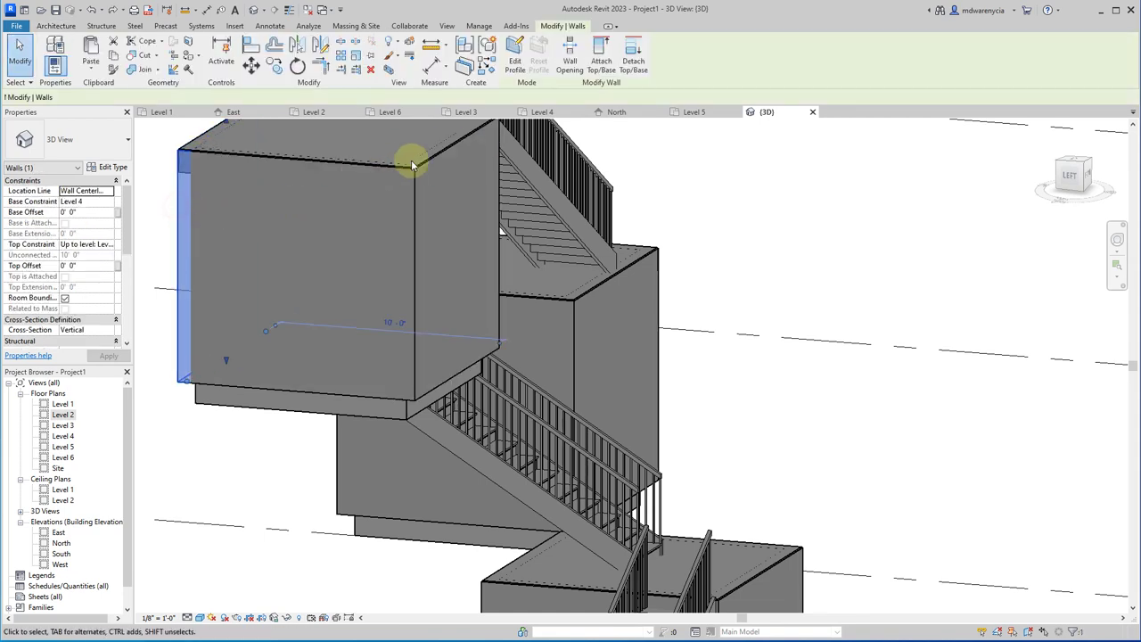
left_click(401, 211, "ctrl")
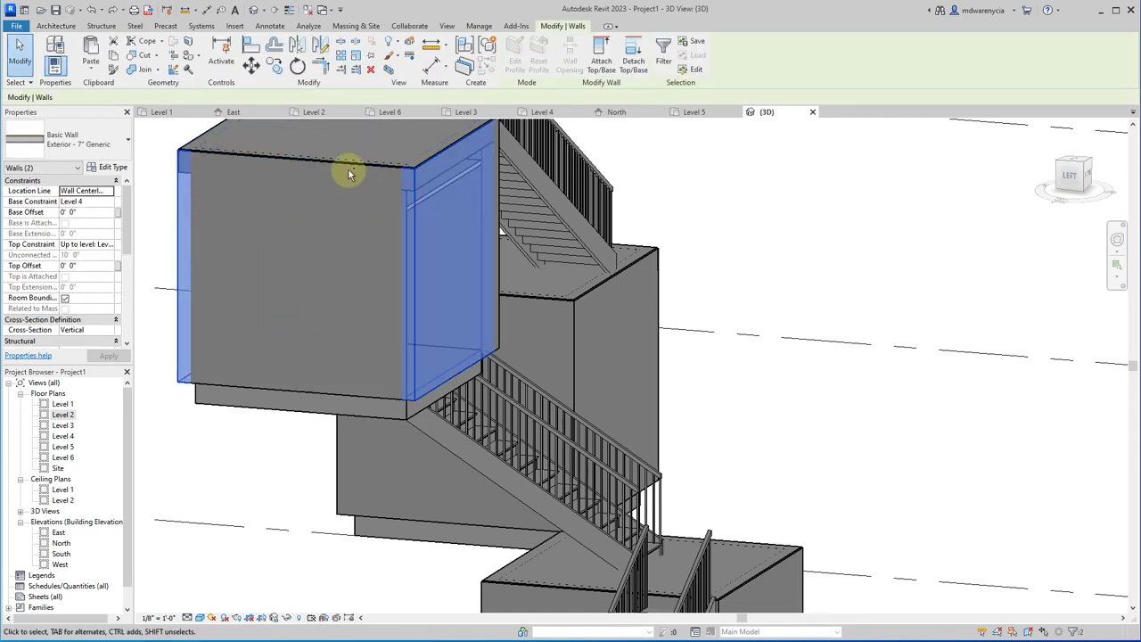
left_click(376, 398, "ctrl")
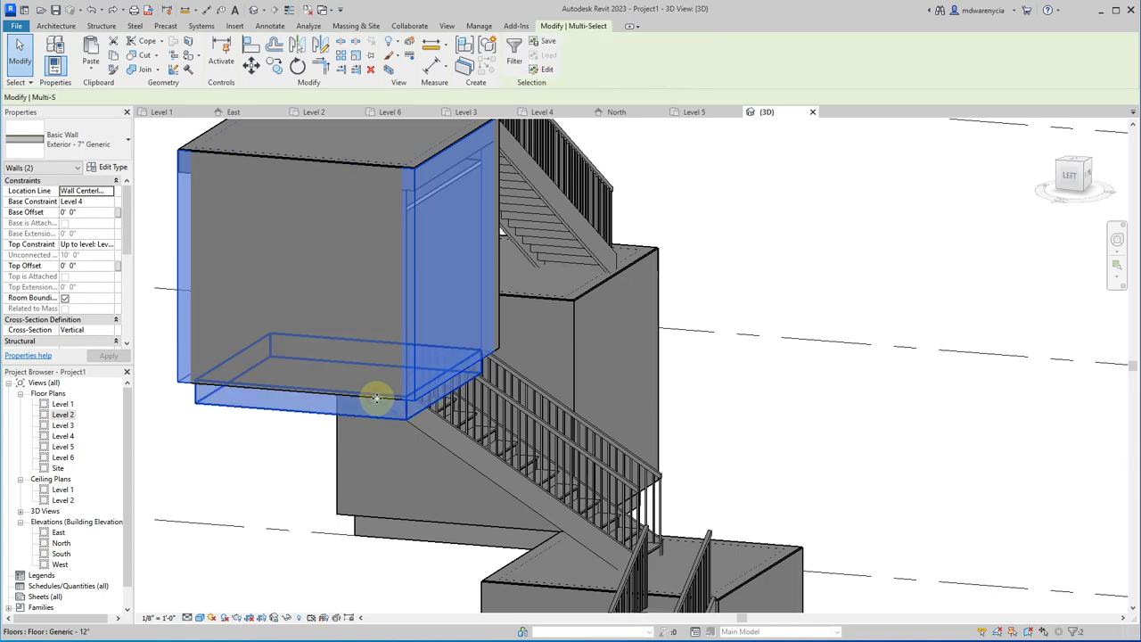
left_click(371, 397, "ctrl")
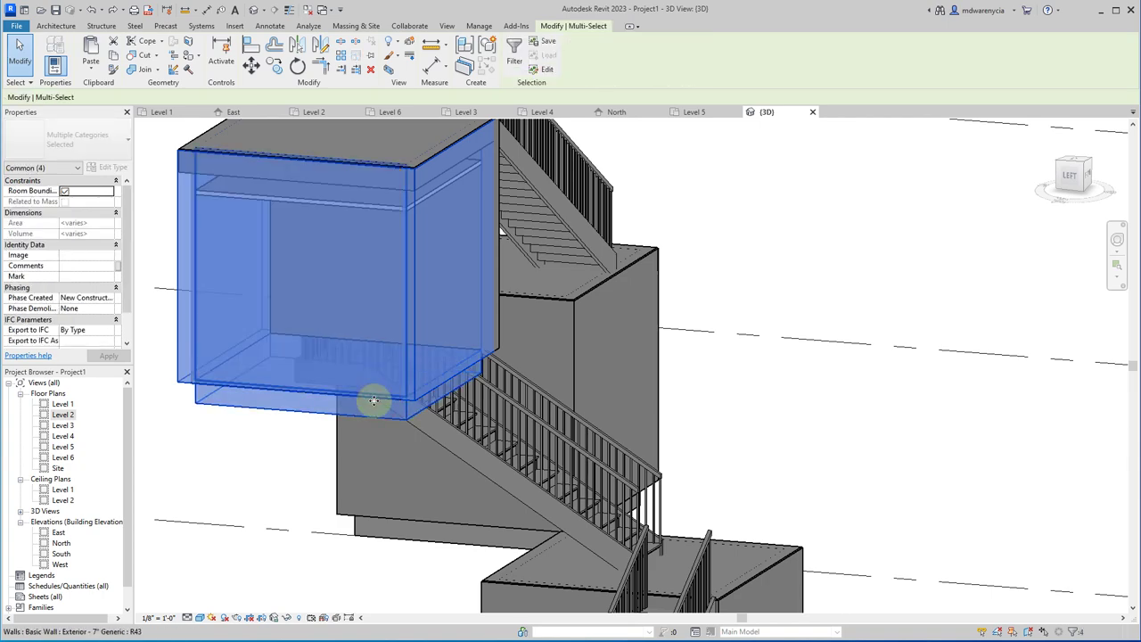
left_click(388, 424, "shift")
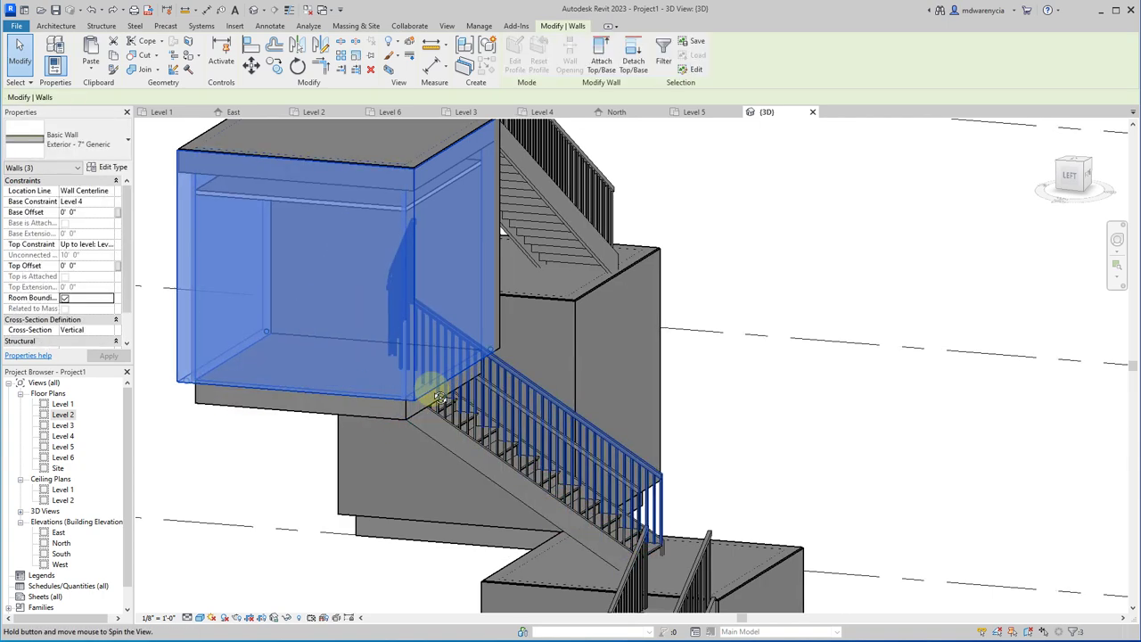
middle_click_drag(433, 395, 370, 332, "shift")
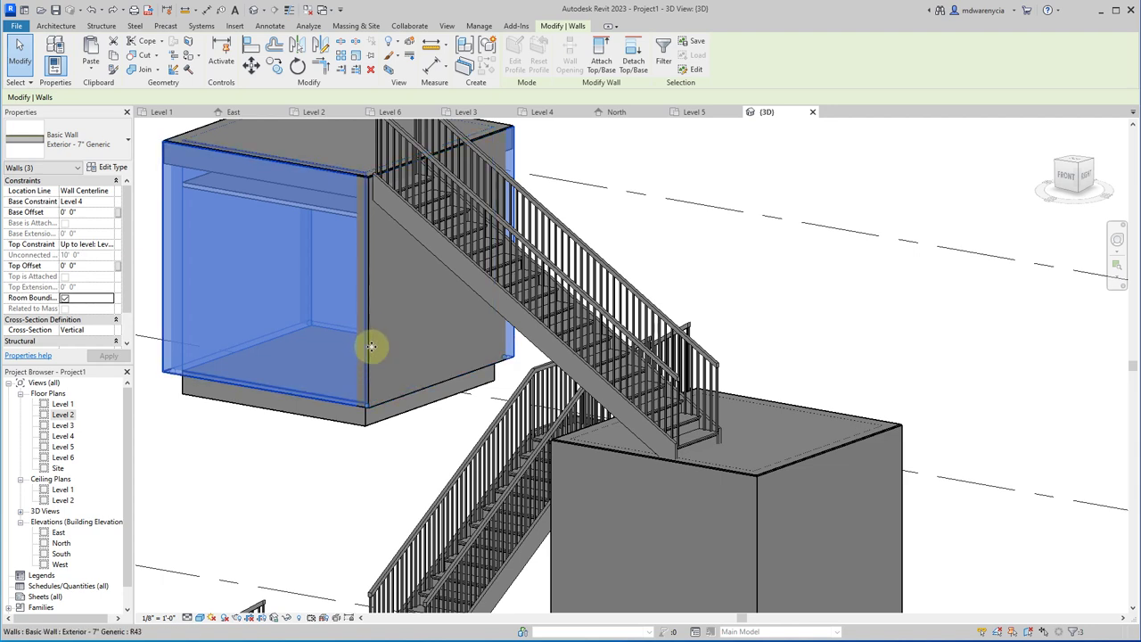
left_click(382, 395, "ctrl")
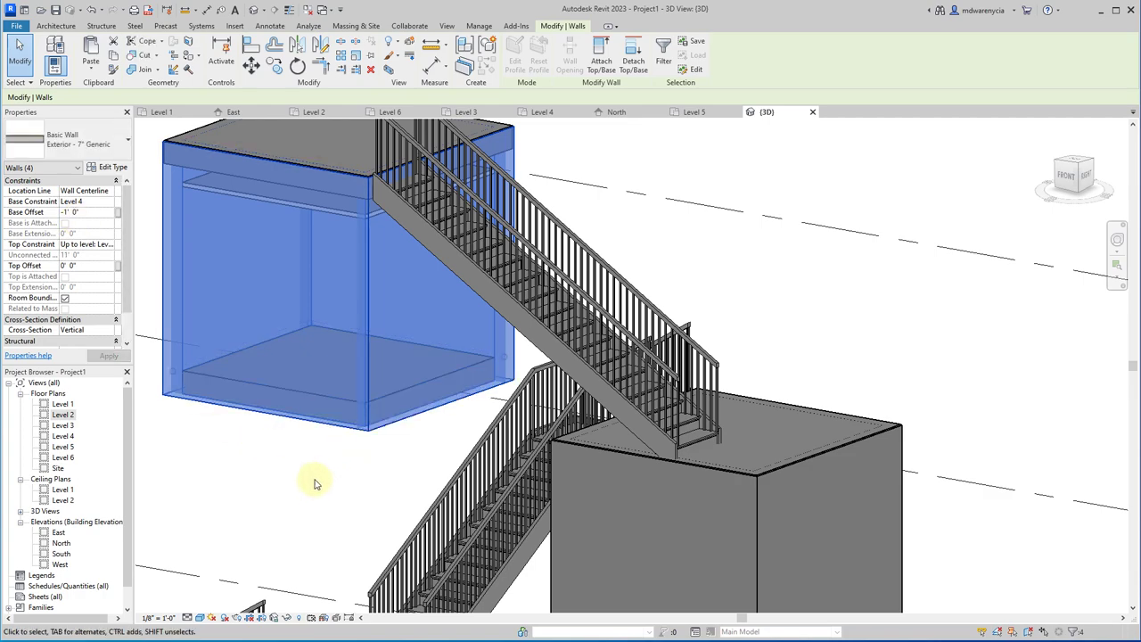
- Set the base offset of all four walls of the next box down, based on Level 3, to -1' 0"
middle_click_drag(315, 484, 395, 336, "shift")
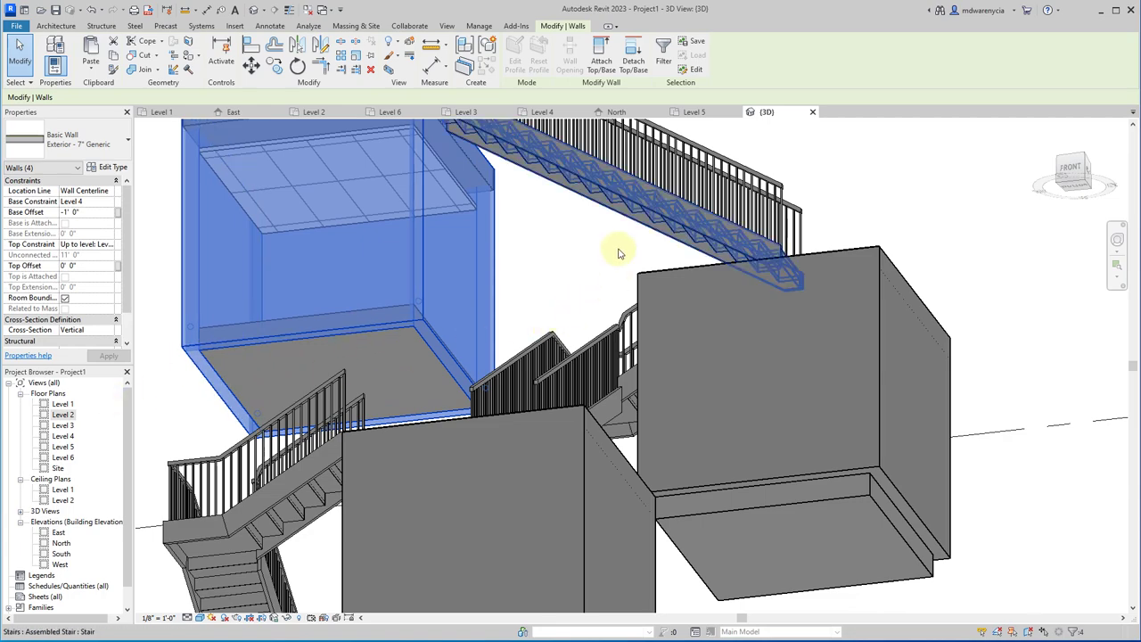
middle_click_drag(616, 247, 707, 333, "shift")
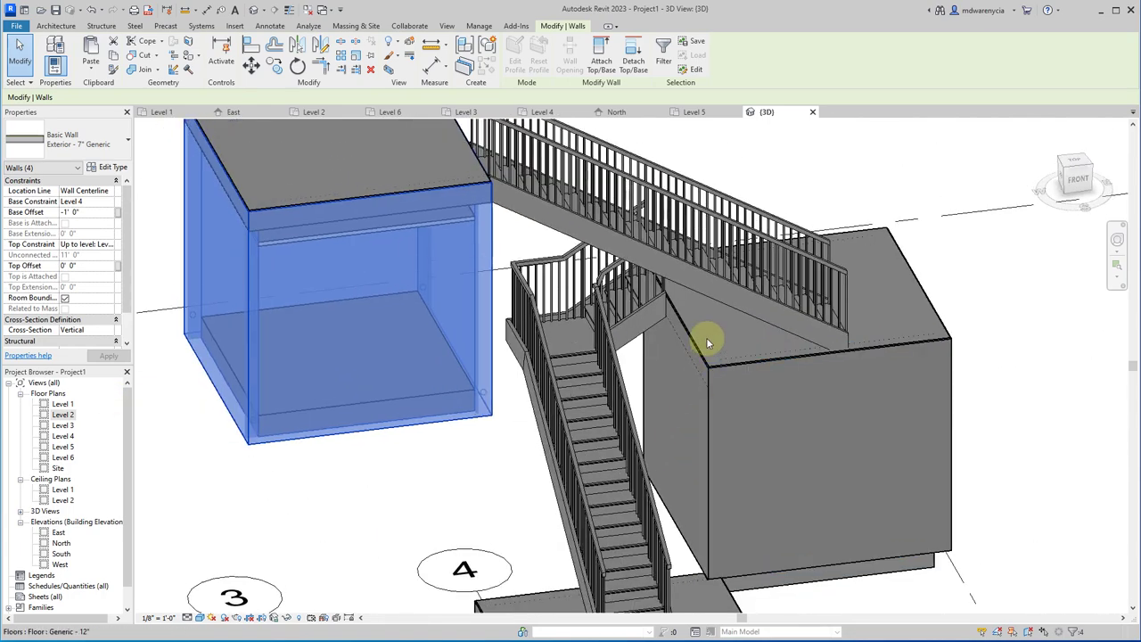
left_click(697, 357)
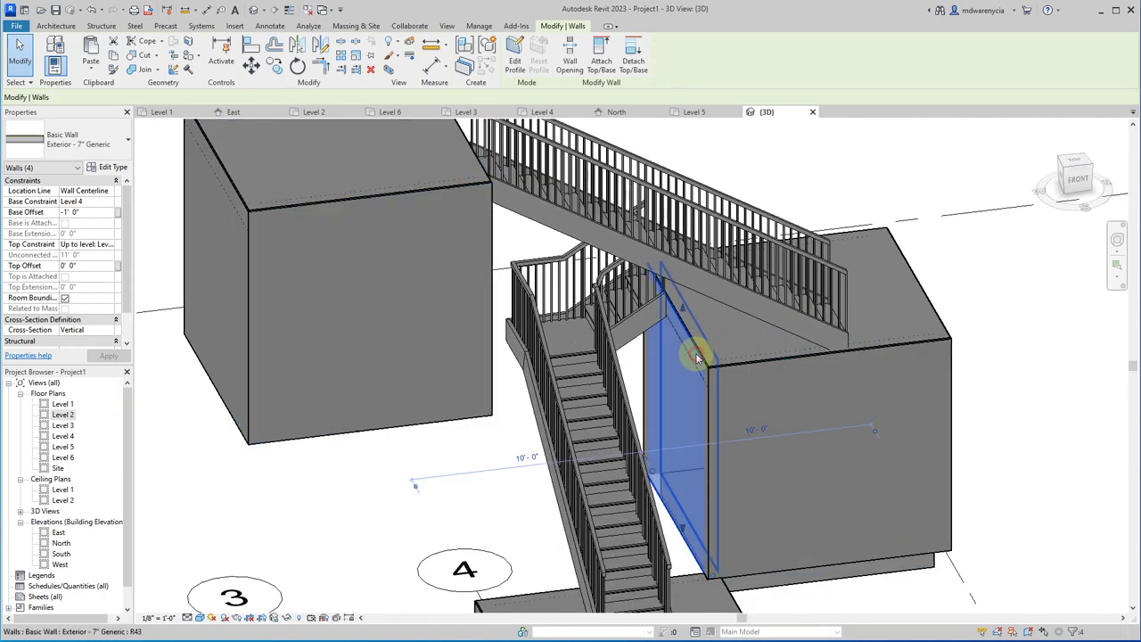
left_click(745, 368, "ctrl")
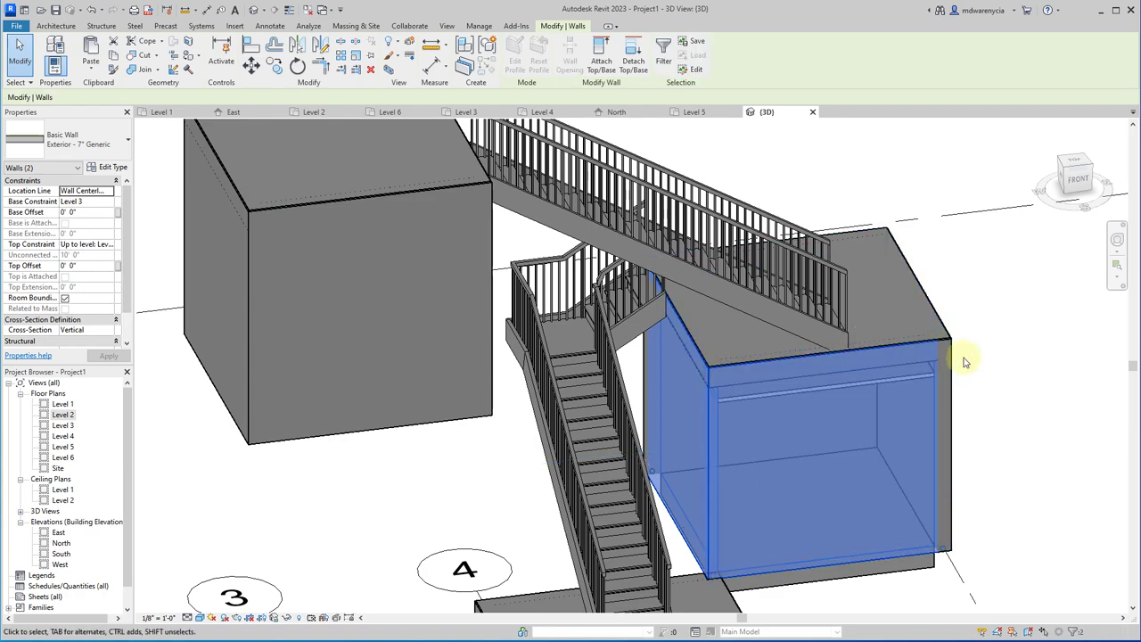
middle_click_drag(965, 362, 547, 382, "shift")
left_click(745, 381, "ctrl")
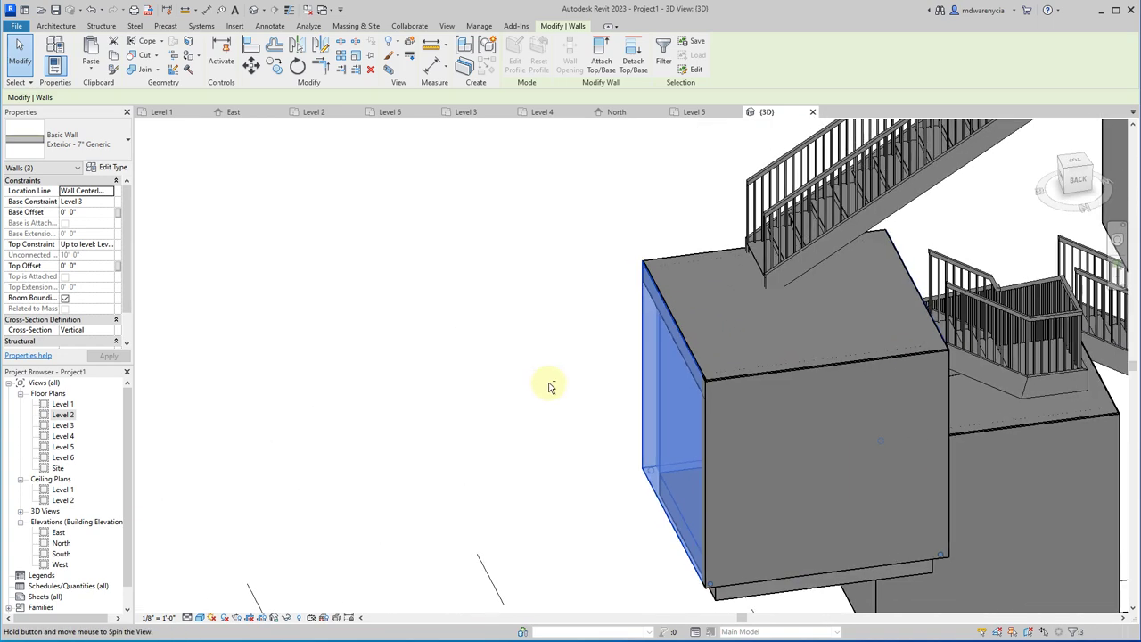
left_click(741, 381, "ctrl")
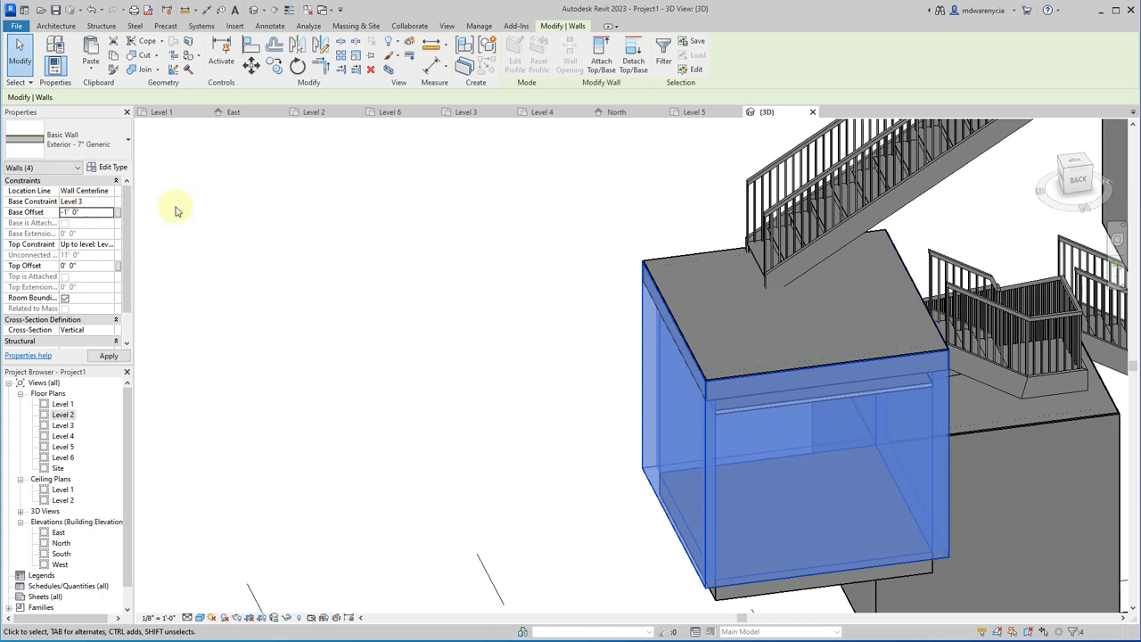
key("Return")
left_click(515, 464)
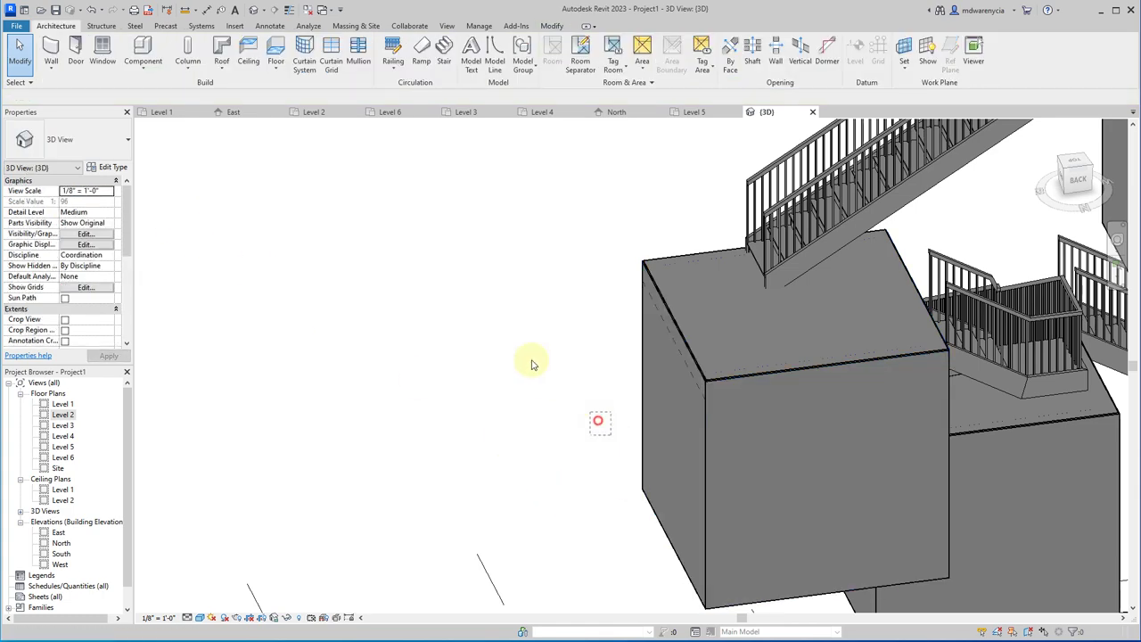
- Set the base offset of all four walls of the box based on Level 2 to -1' 0"
middle_click_drag(632, 433, 197, 200)
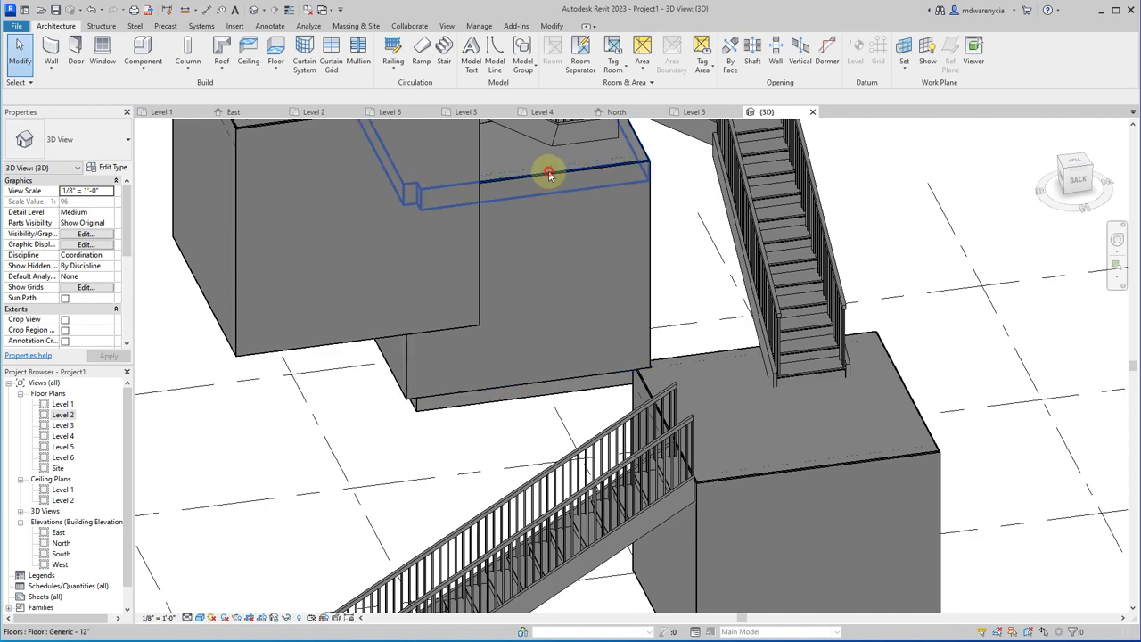
left_click(548, 179)
left_click(562, 185)
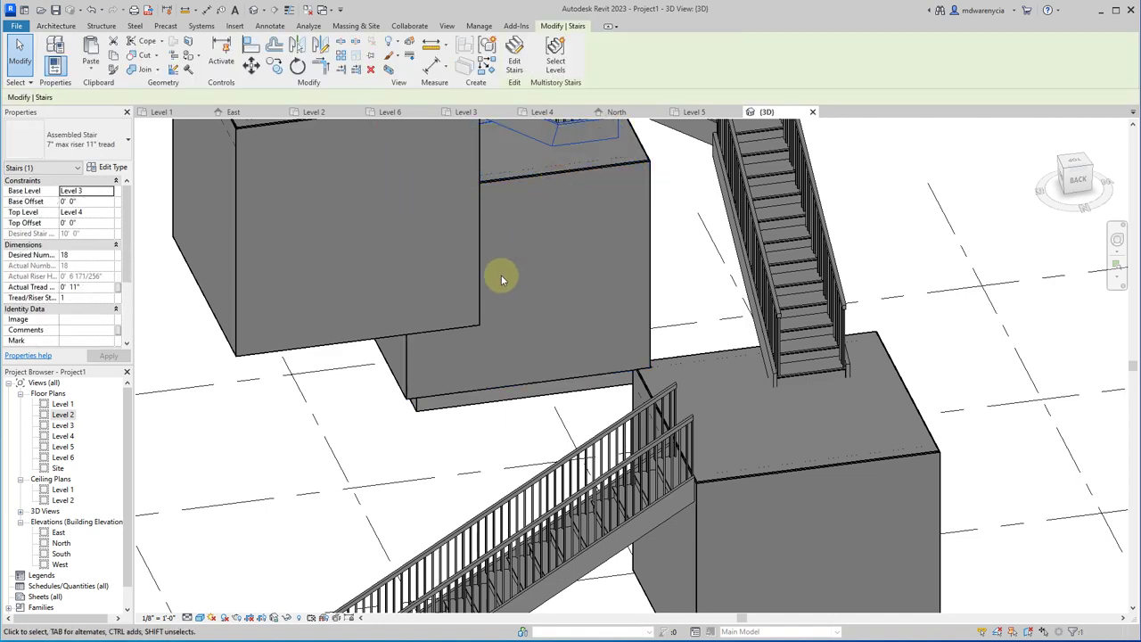
left_click(398, 372)
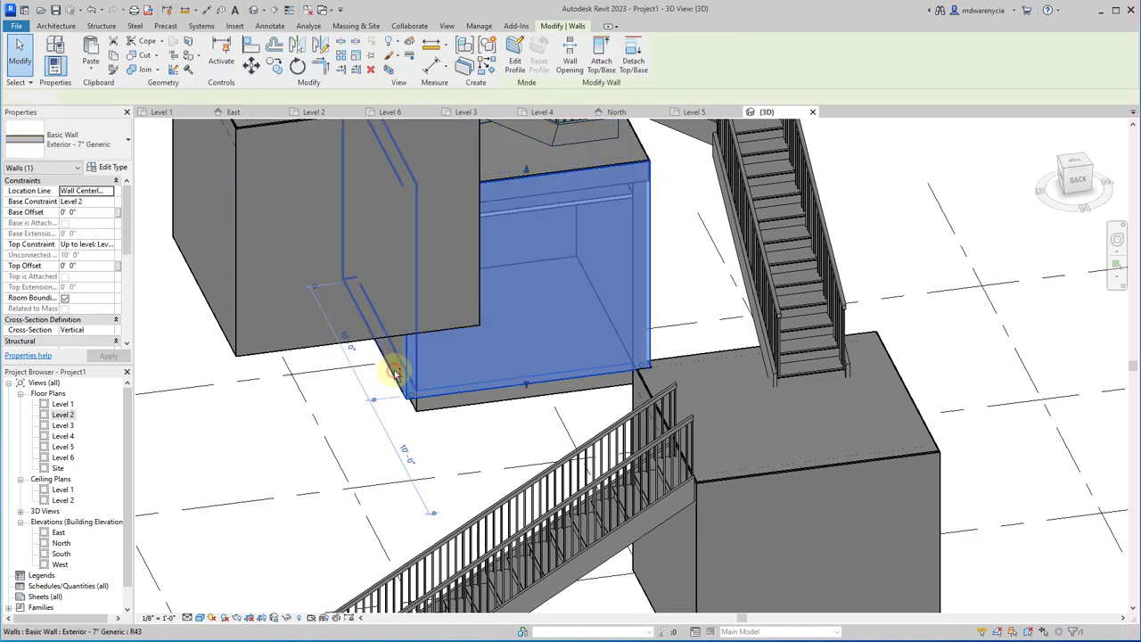
left_click(349, 369, "ctrl")
middle_click_drag(348, 369, 526, 250, "shift")
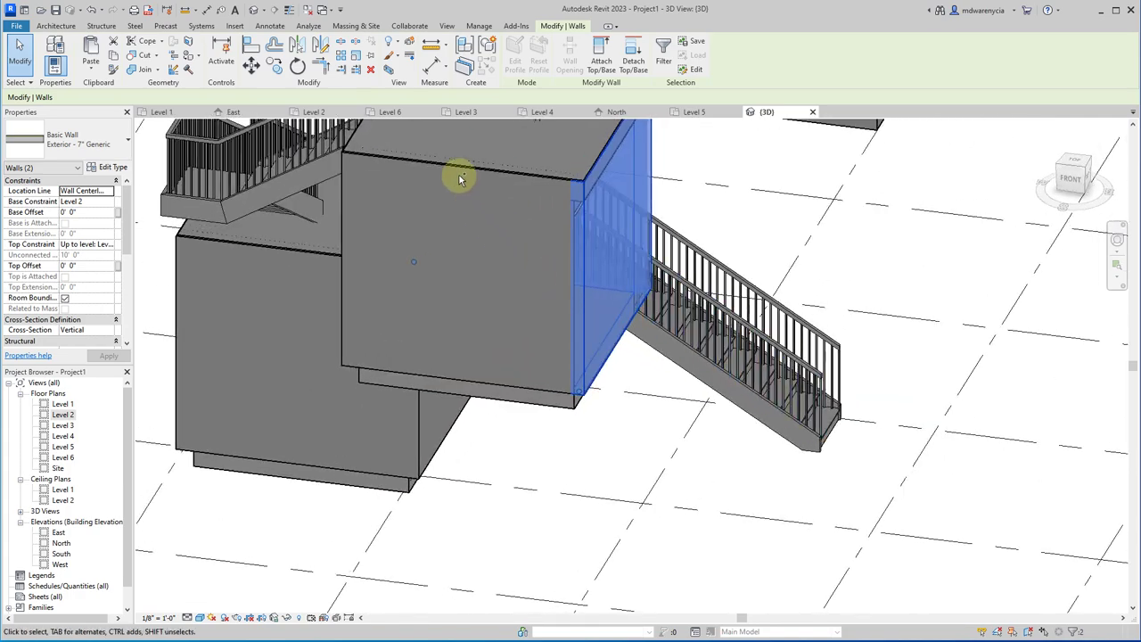
left_click(462, 176, "ctrl")
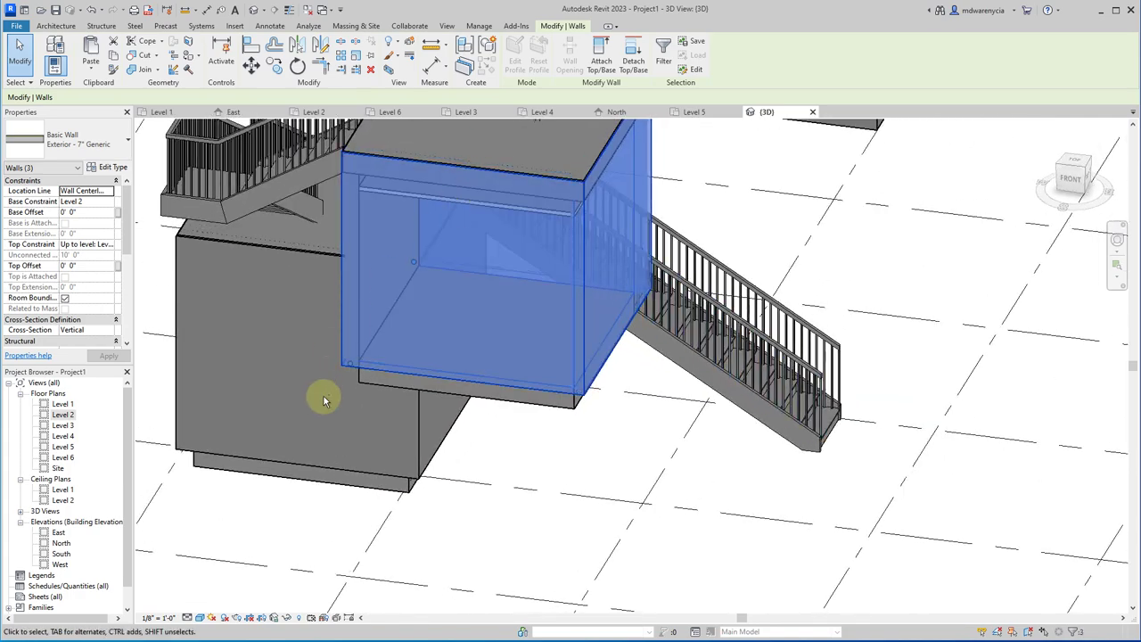
middle_click_drag(324, 401, 491, 349, "shift")
left_click(485, 348, "ctrl")
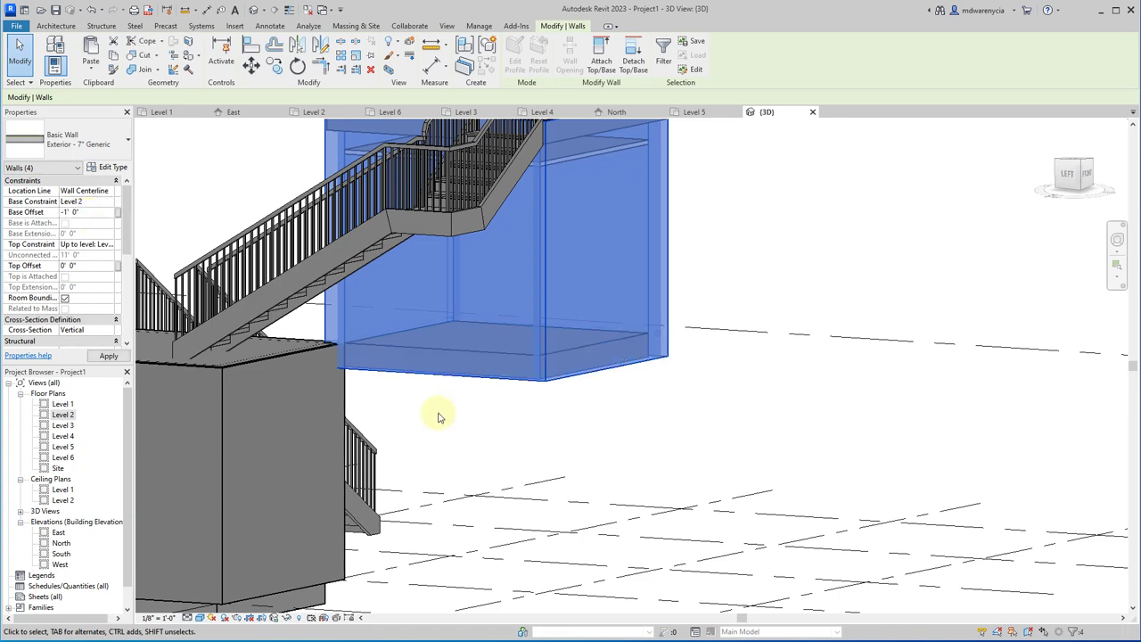
middle_click_drag(356, 458, 301, 535, "shift")
left_click(303, 510)
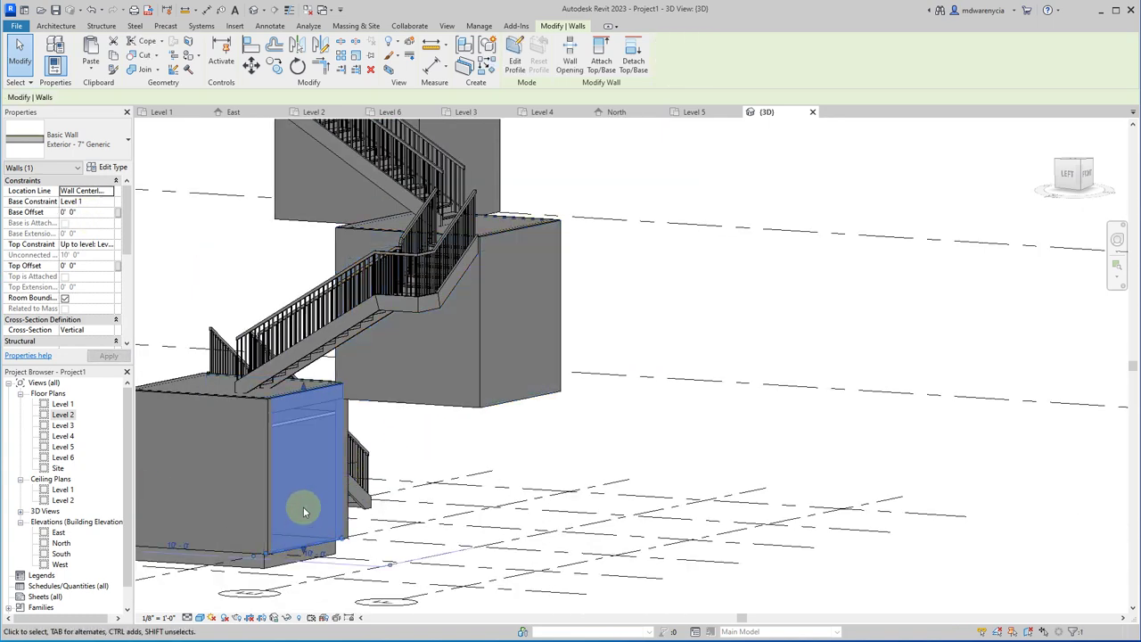
left_click(250, 397, "ctrl")
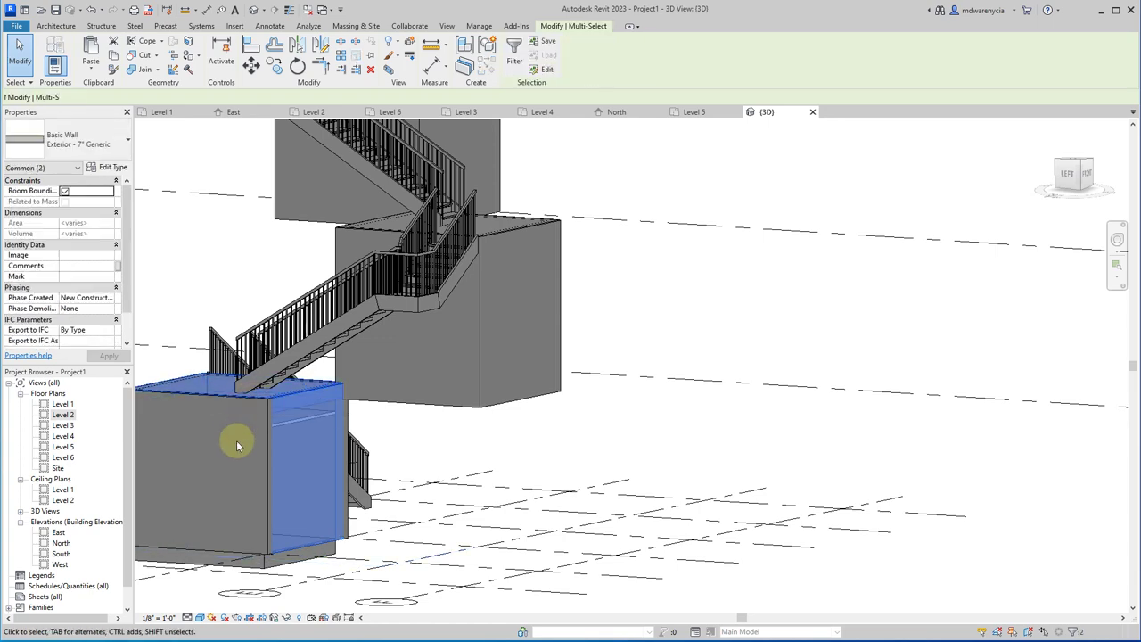
middle_click_drag(235, 443, 606, 611, "shift")
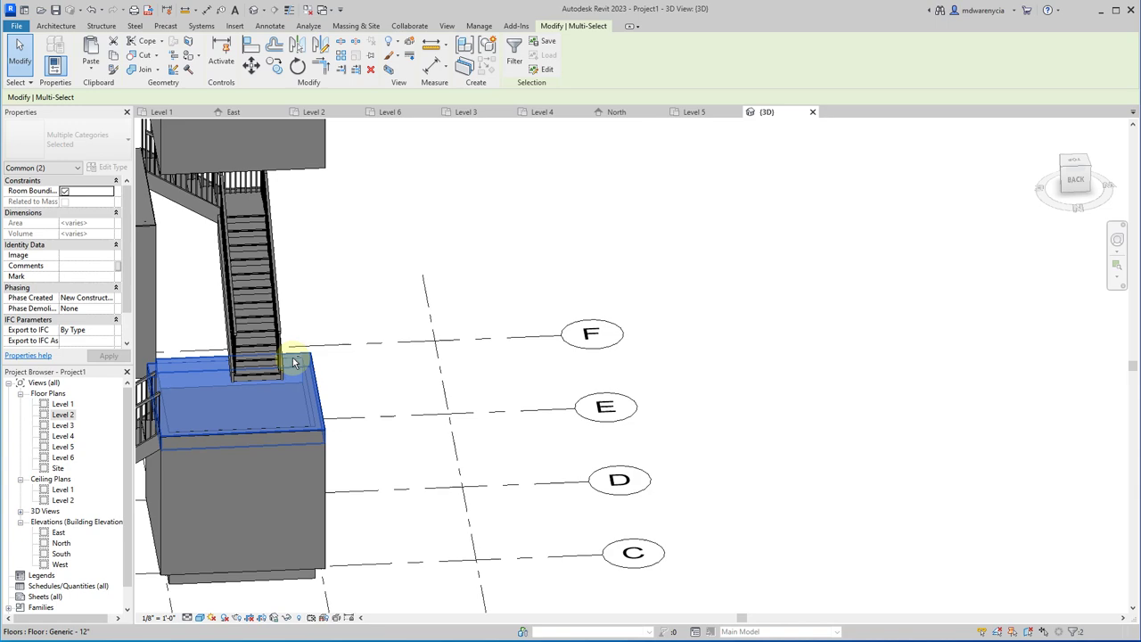
left_click(325, 434)
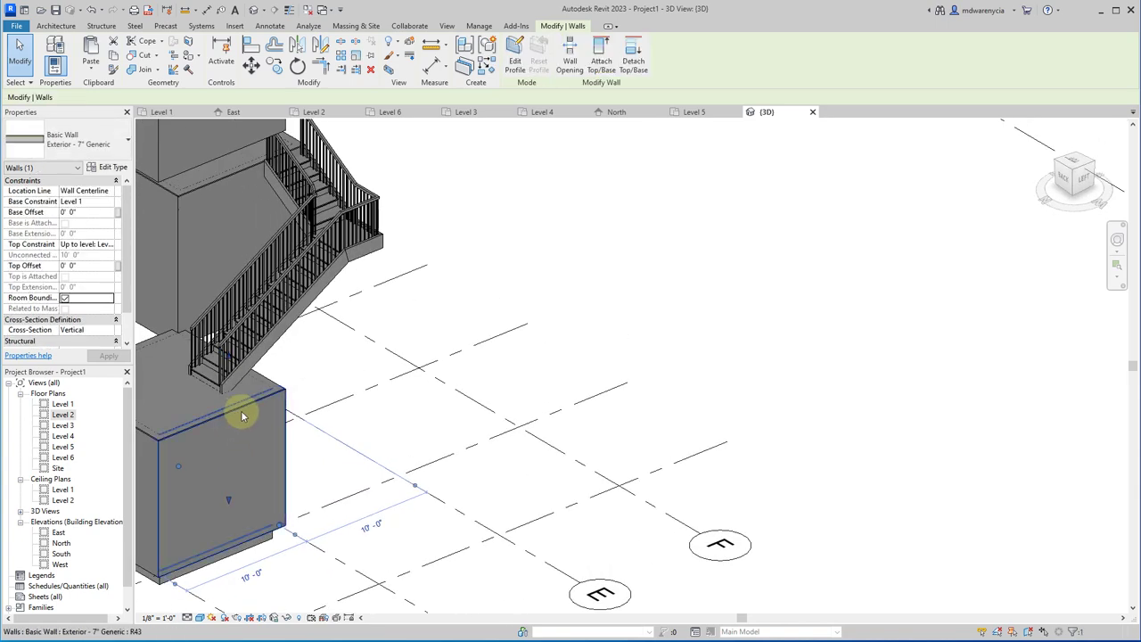
key("Escape")
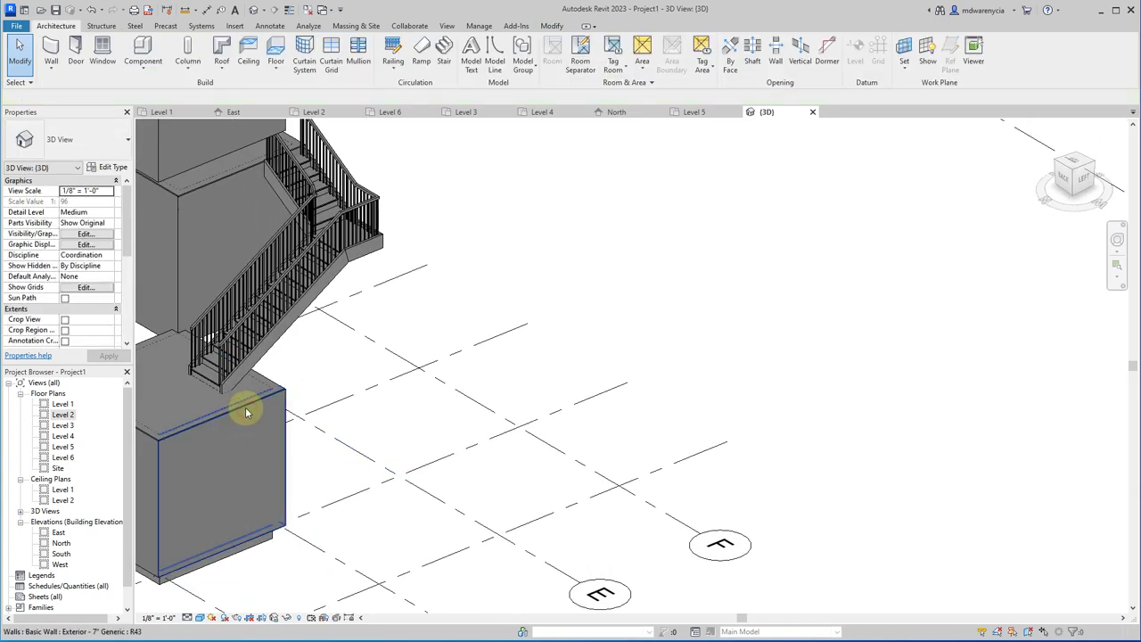
- Select the walls of the lowest box, based on Level 1, together, including the one beside the stair
left_click(243, 414)
middle_click_drag(243, 414, 499, 451, "shift")
left_click(499, 450)
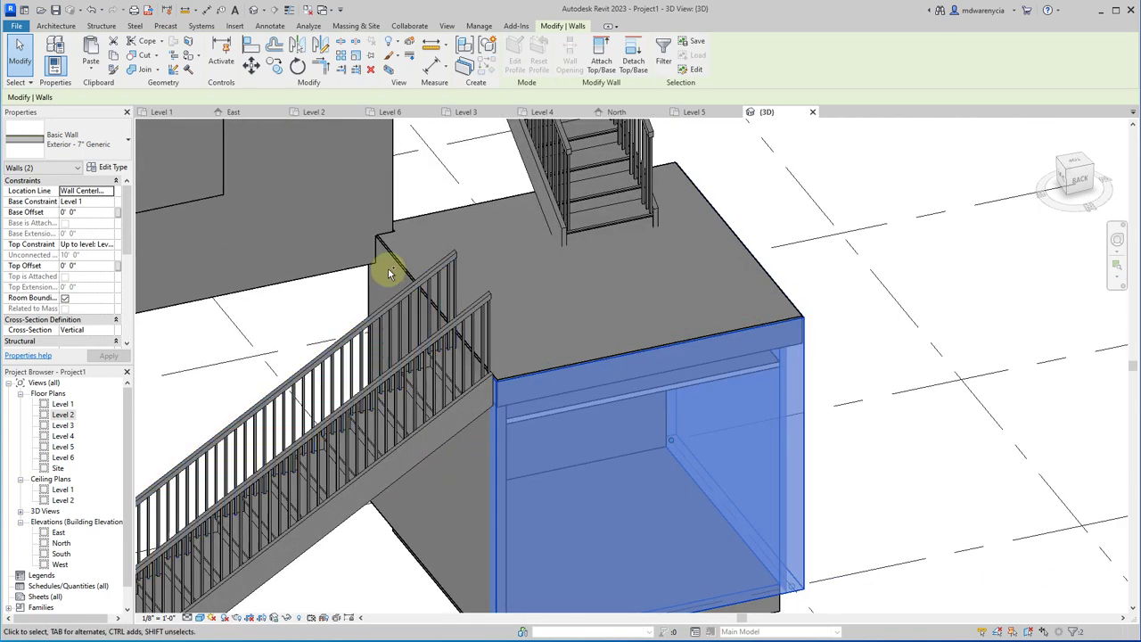
left_click(391, 261, "ctrl")
left_click(390, 262, "ctrl")
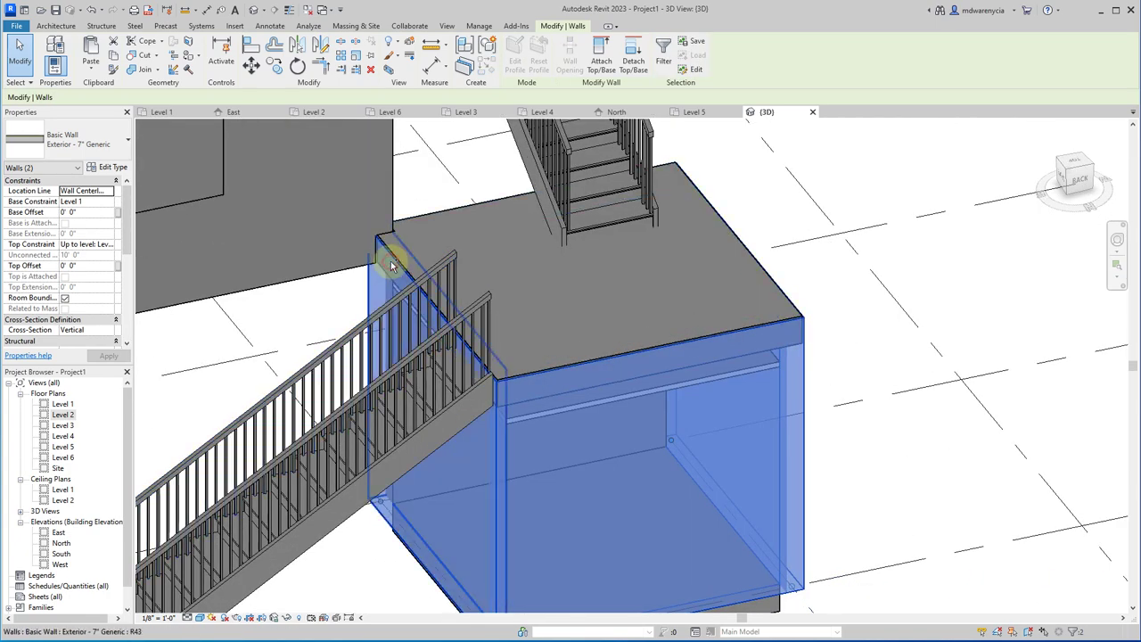
- Add the remaining wall of the Level 1 box to the selection, leave out the stair, and set all four walls' base offset to -1' 0"
middle_click_drag(611, 288, 642, 339, "shift")
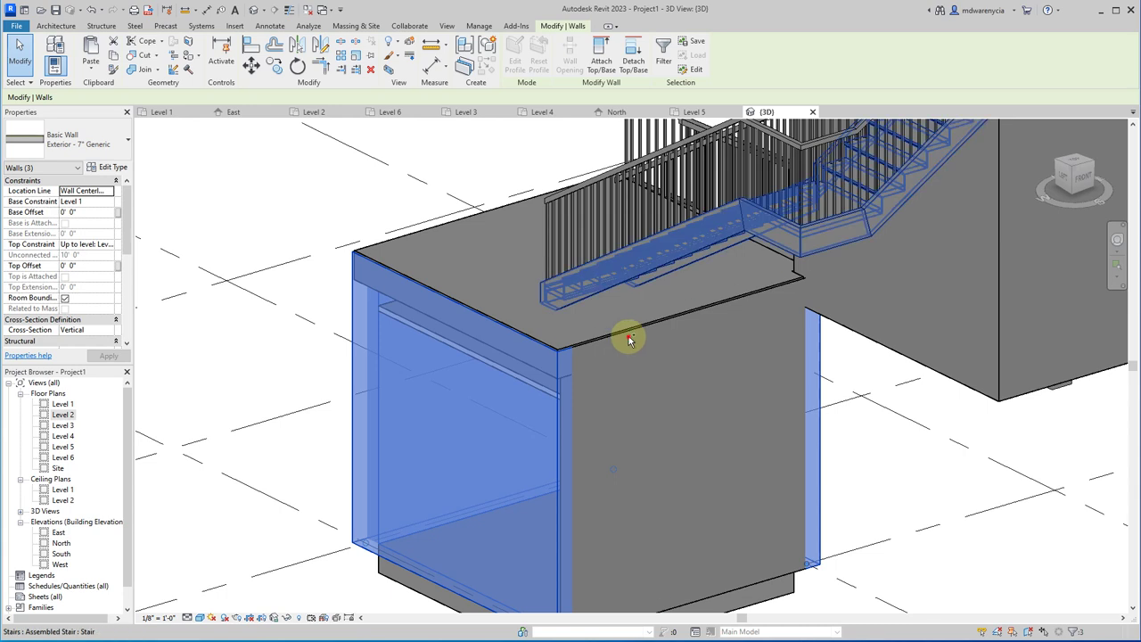
left_click(630, 339, "ctrl")
left_click(628, 335, "ctrl")
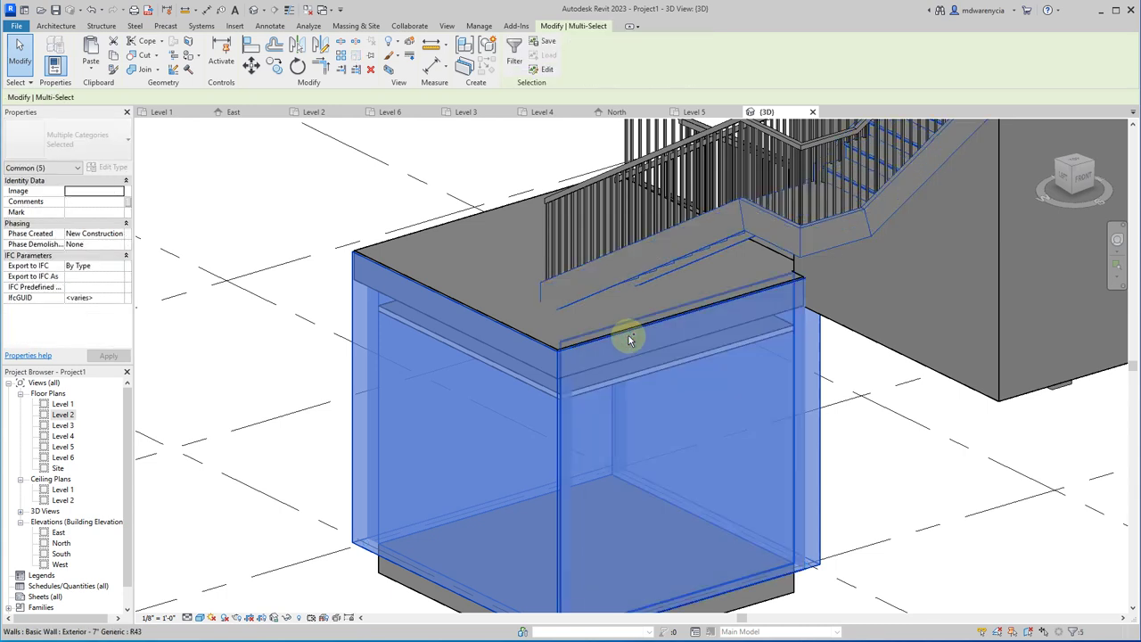
left_click(660, 275, "shift")
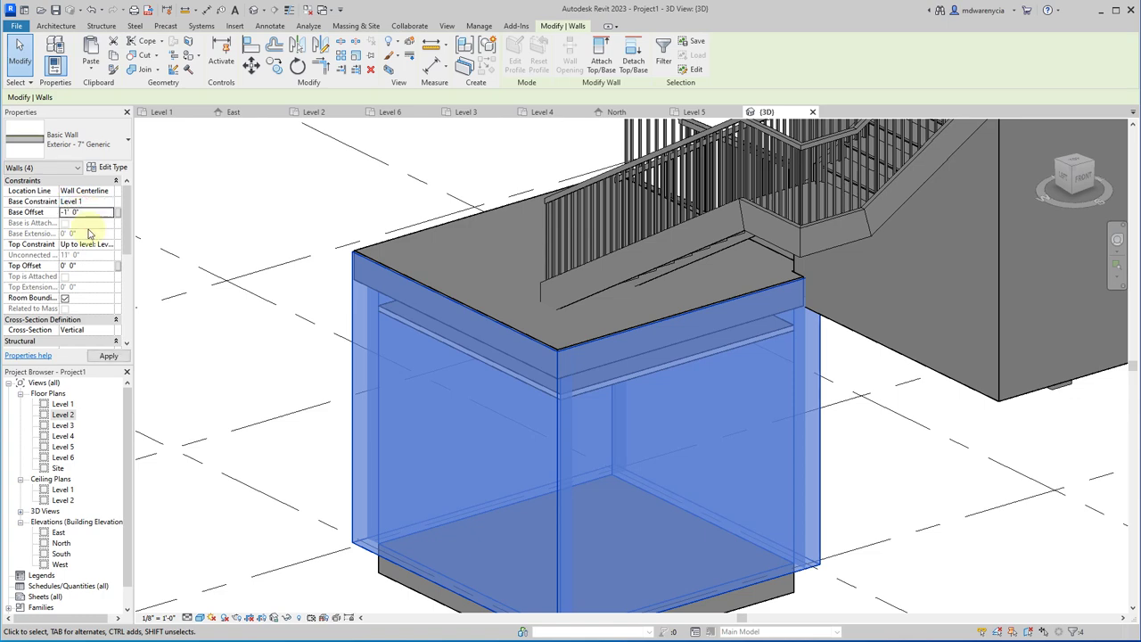
scroll(318, 415, "down", 4)
left_click(288, 377)
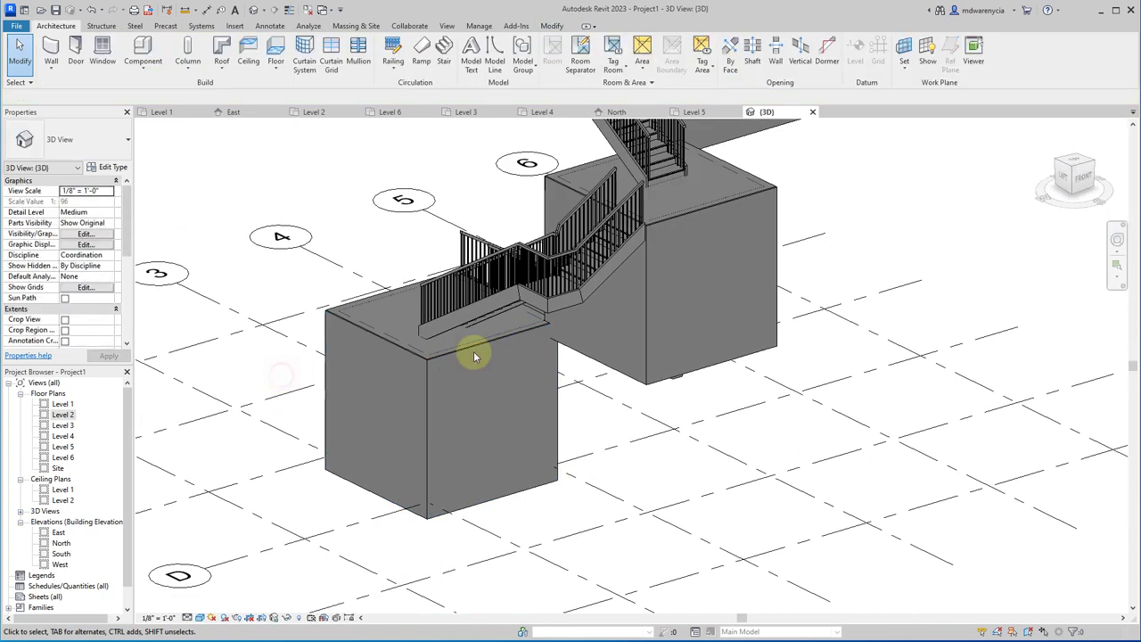
- Open the Level 1 floor plan and set its underlay range base level to Level 1
middle_click_drag(700, 392, 650, 324, "shift")
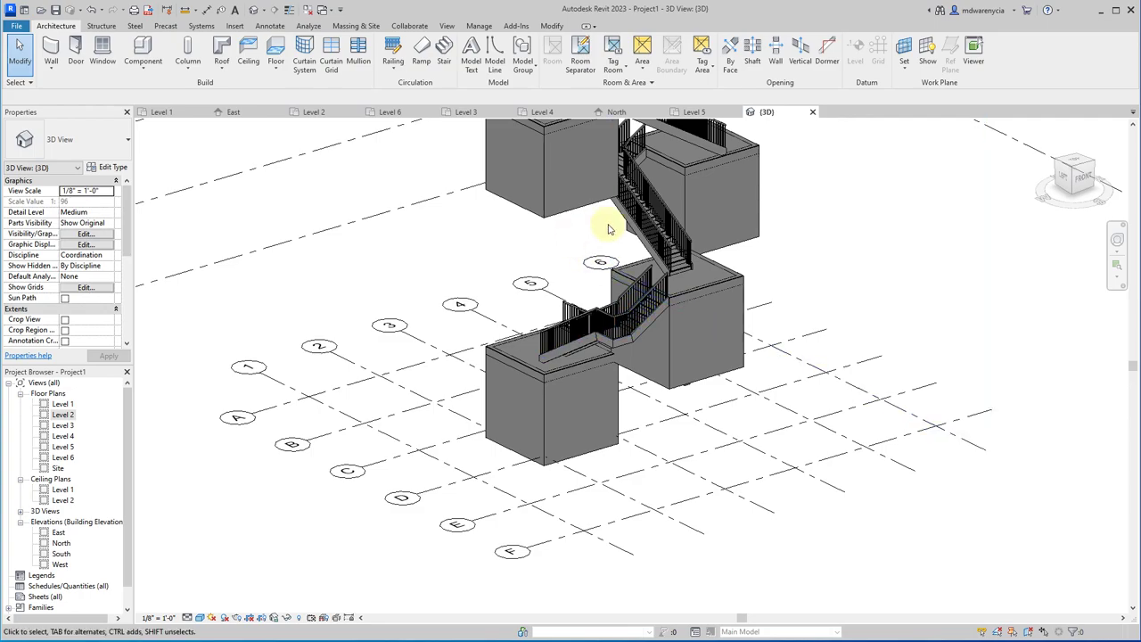
middle_click_drag(739, 276, 570, 227, "shift")
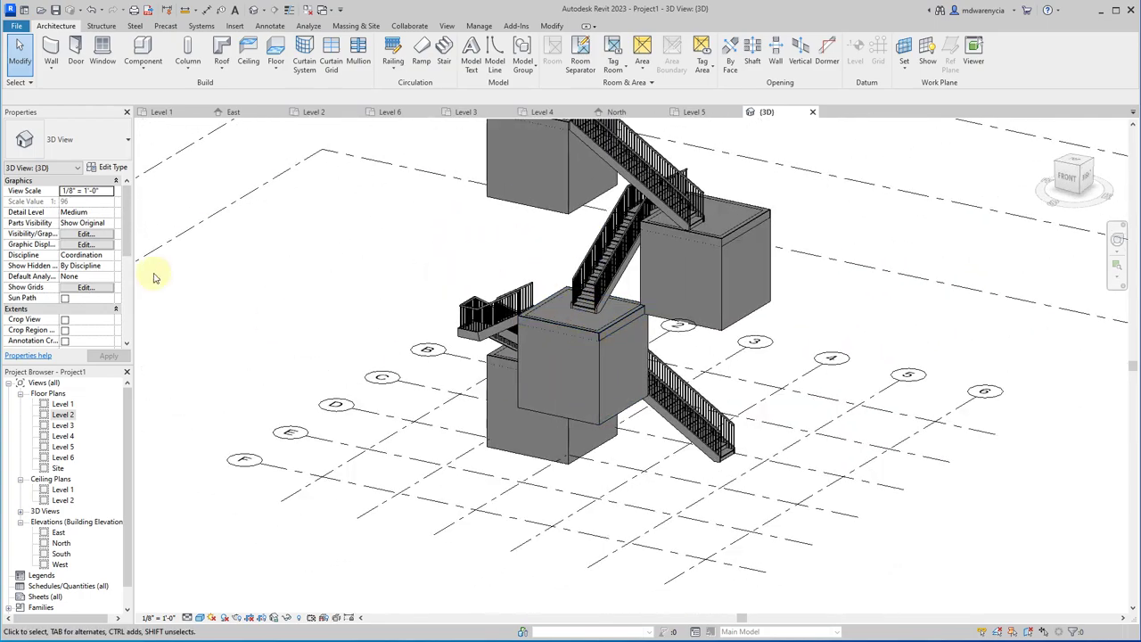
left_click(189, 113)
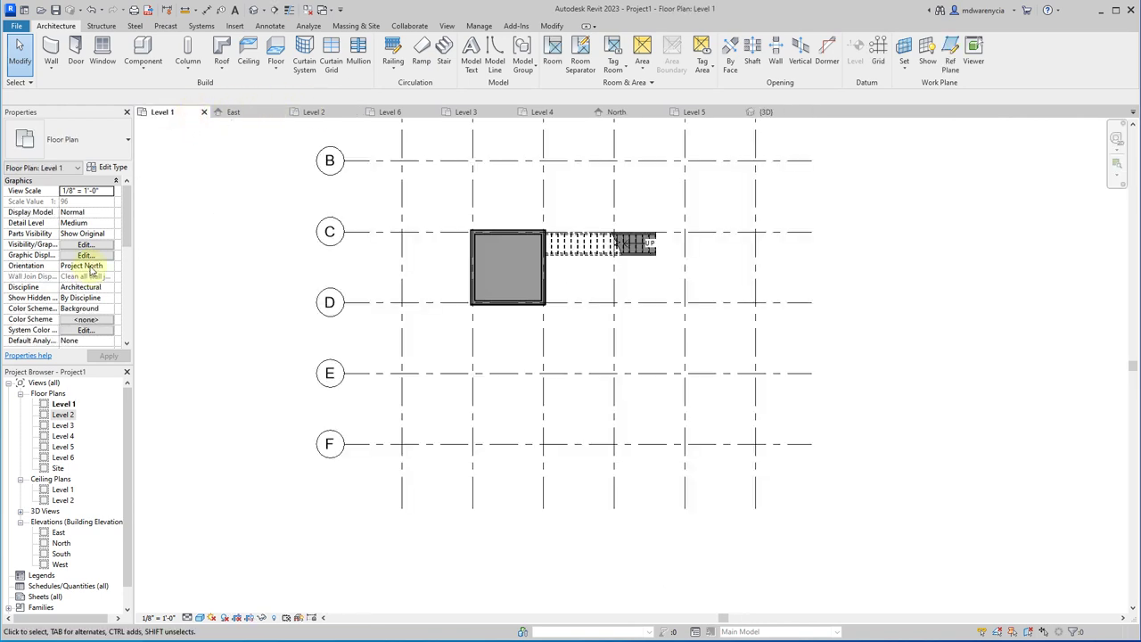
scroll(94, 276, "down", 5)
scroll(93, 286, "up", 4)
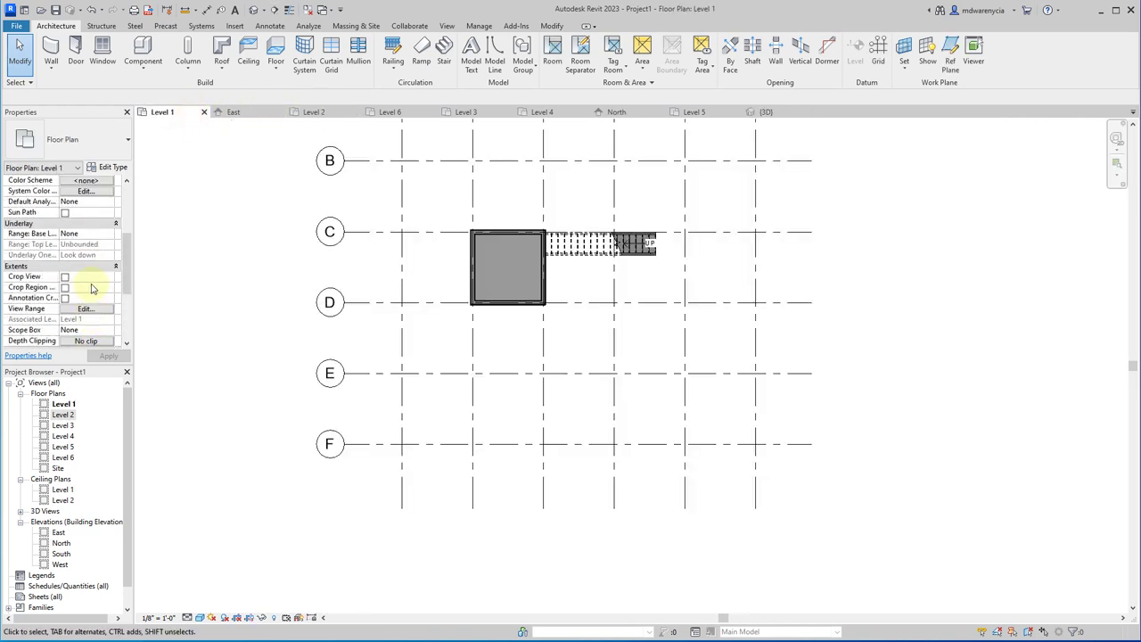
scroll(92, 287, "up", 5)
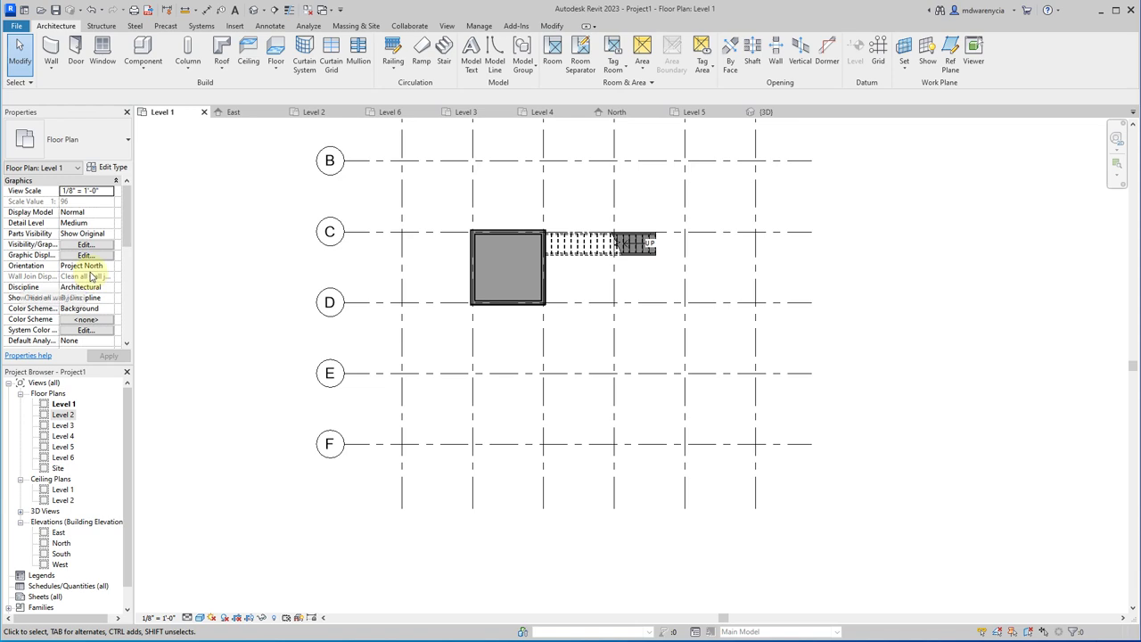
scroll(95, 285, "down", 5)
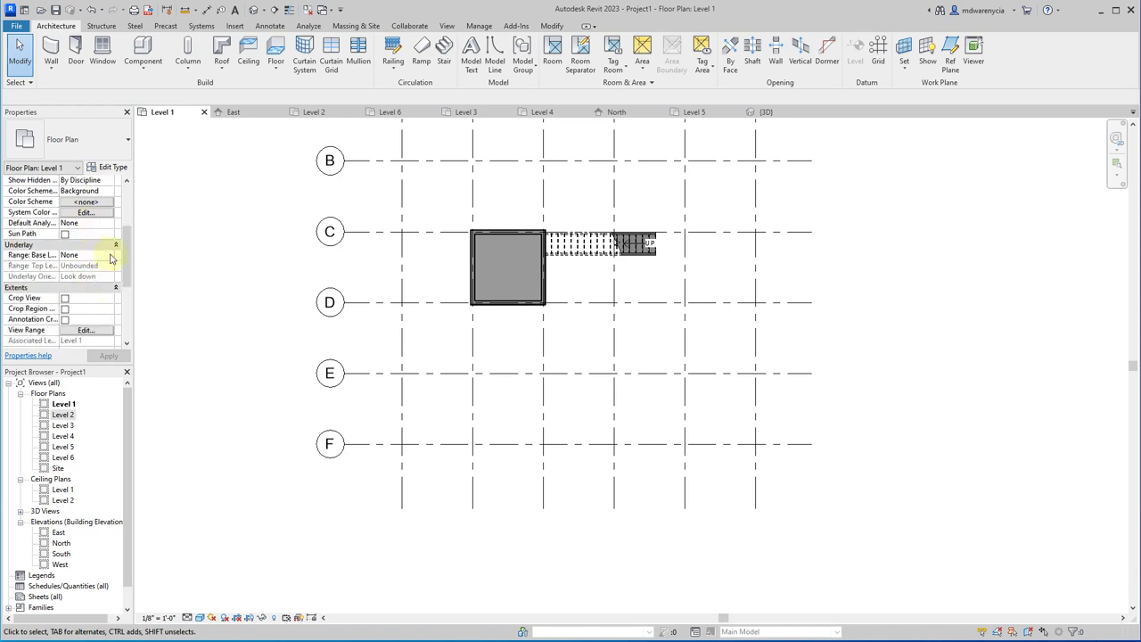
left_click(107, 256)
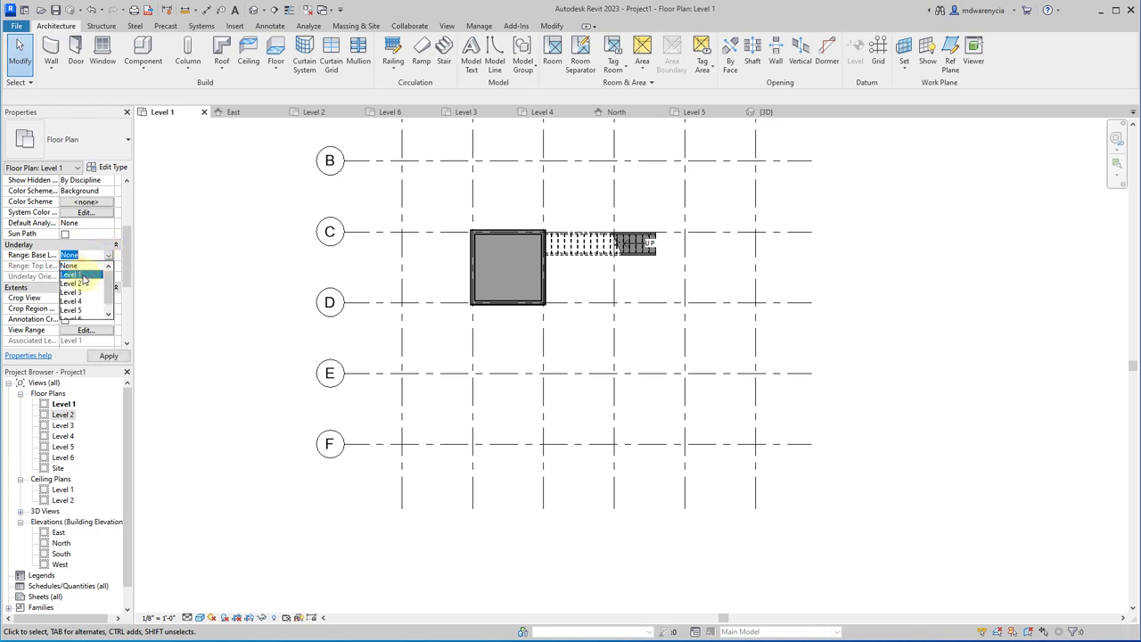
left_click(83, 275)
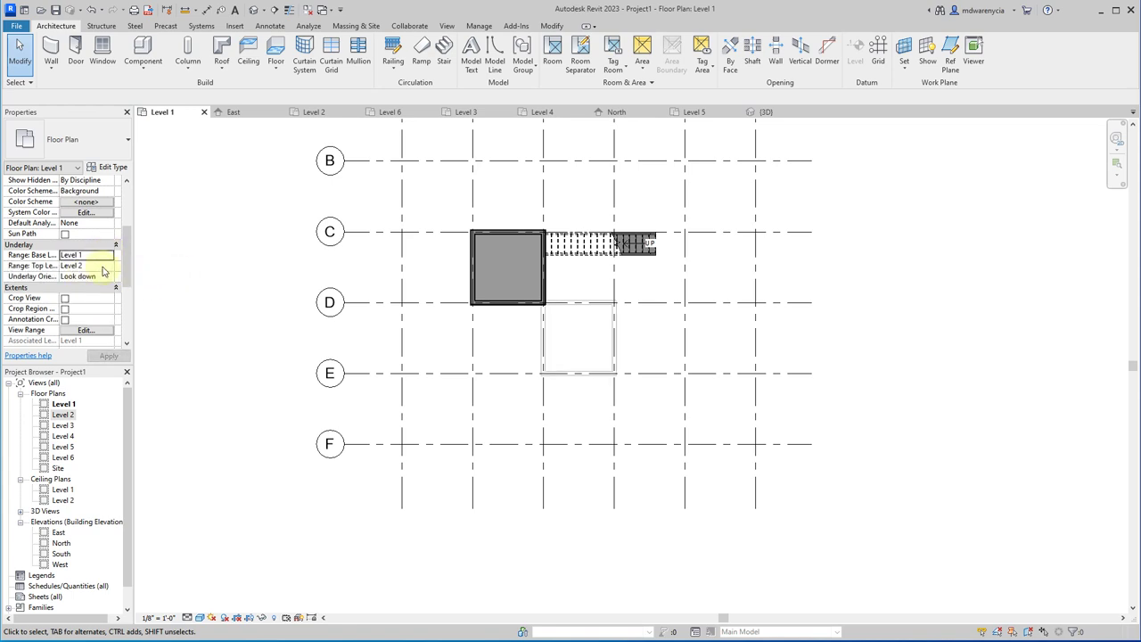
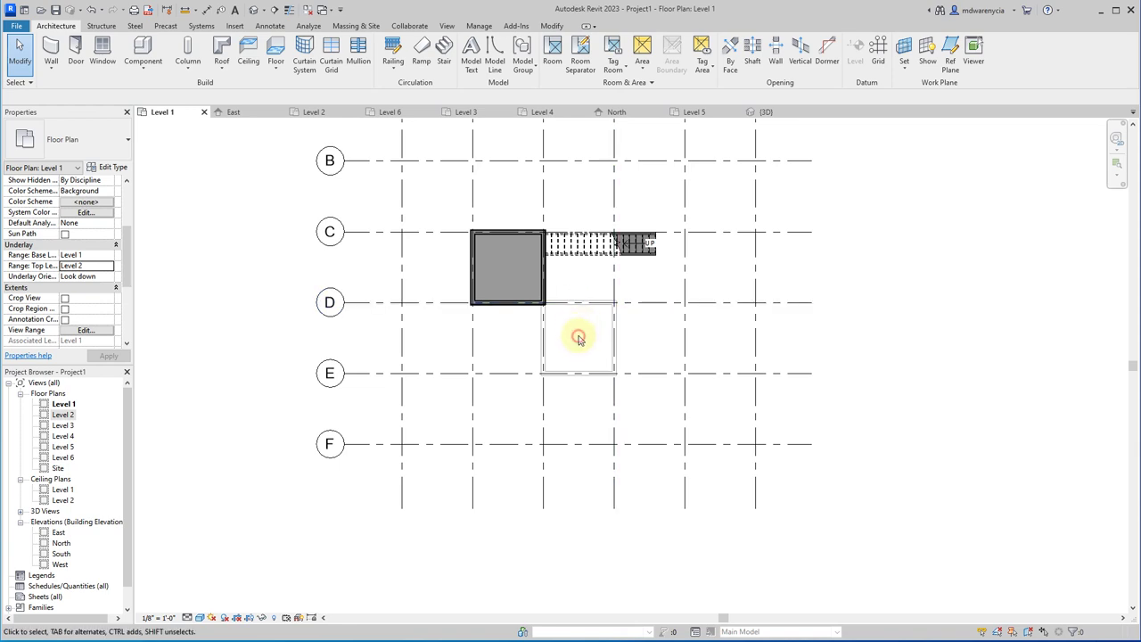
- Start a sketched ceiling with a 0' 0 1/2" offset and draw its east and north boundary lines along the underlaid box's outer wall faces
scroll(590, 342, "up", 3)
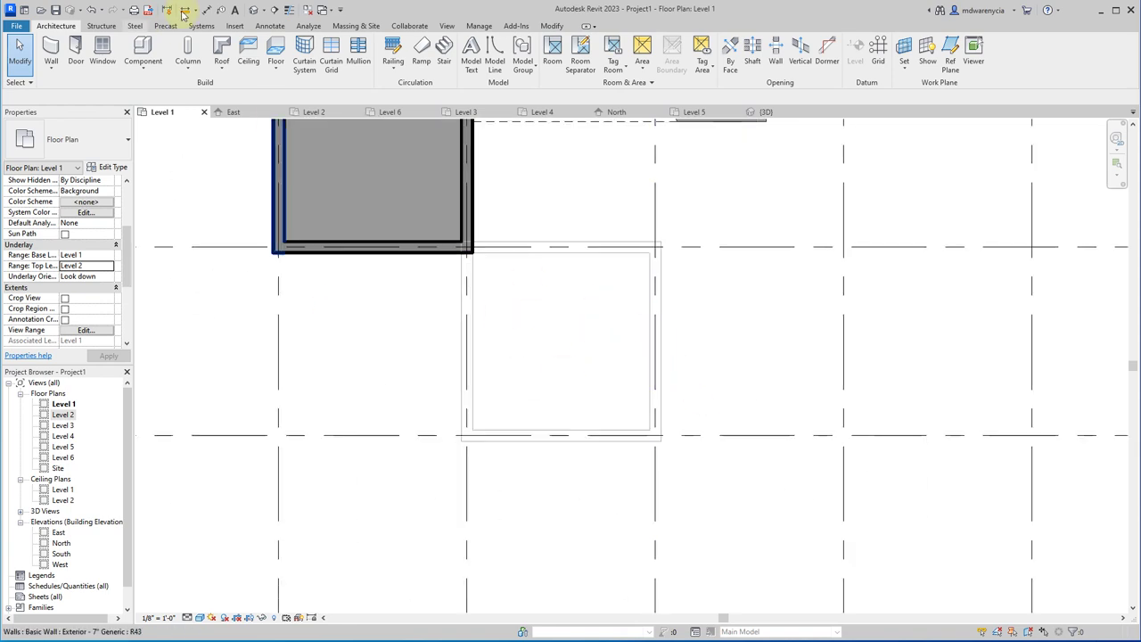
left_click(249, 54)
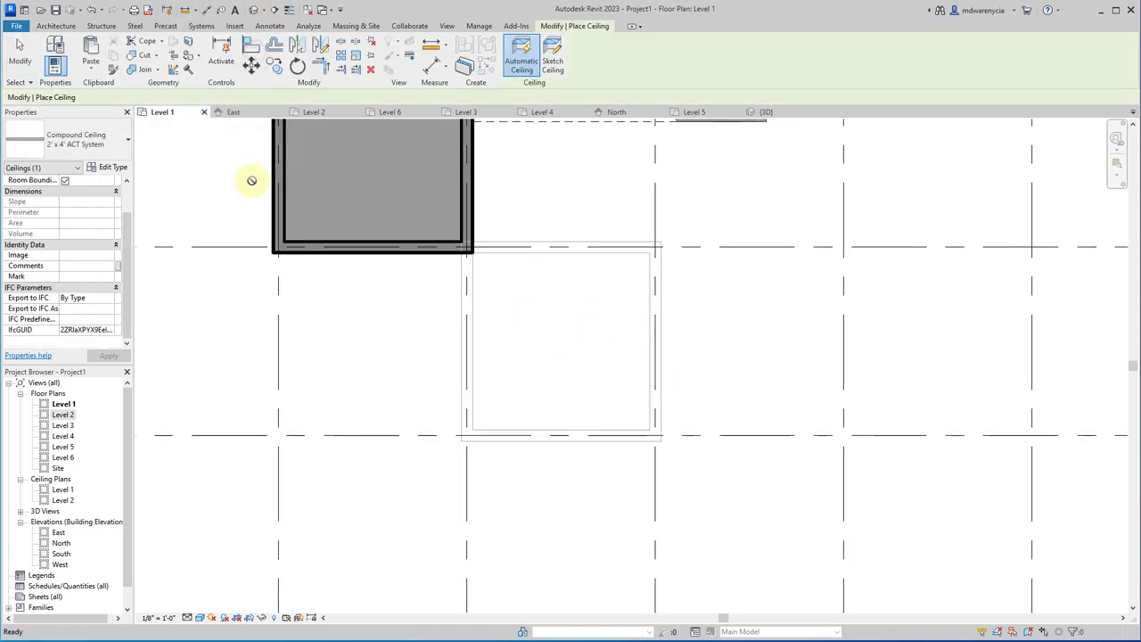
left_click(552, 60)
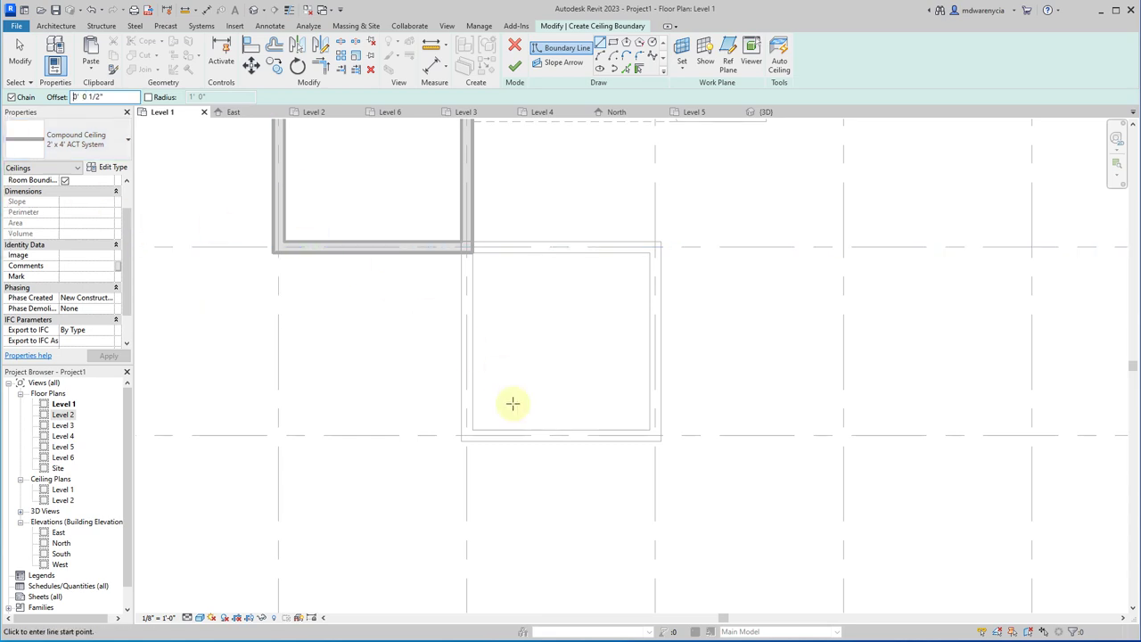
scroll(497, 432, "up", 3)
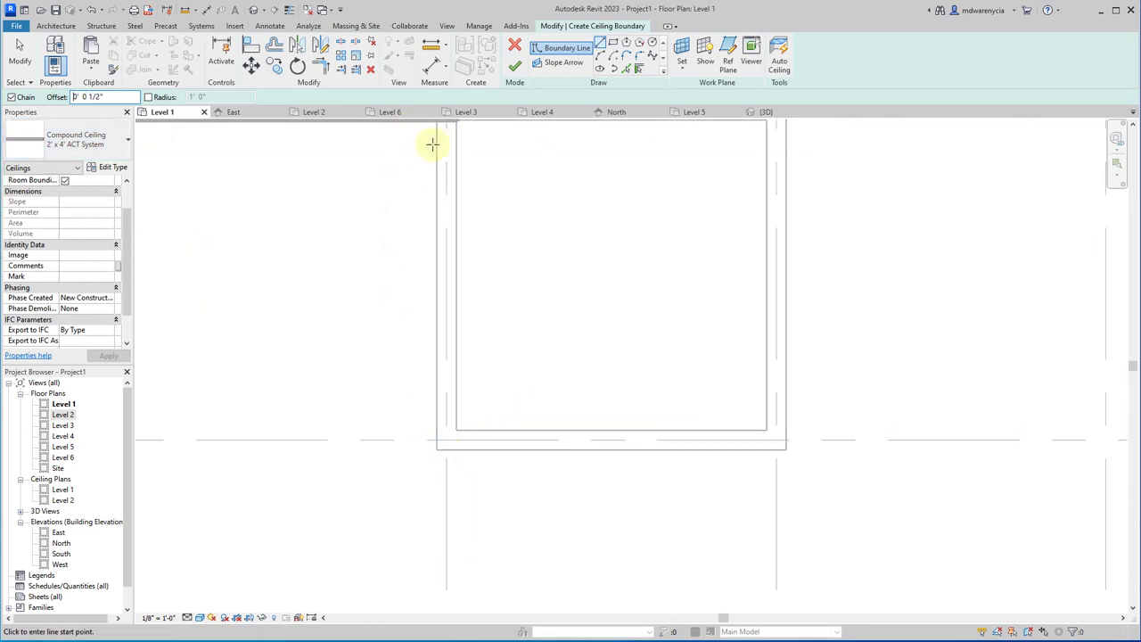
left_click(785, 448)
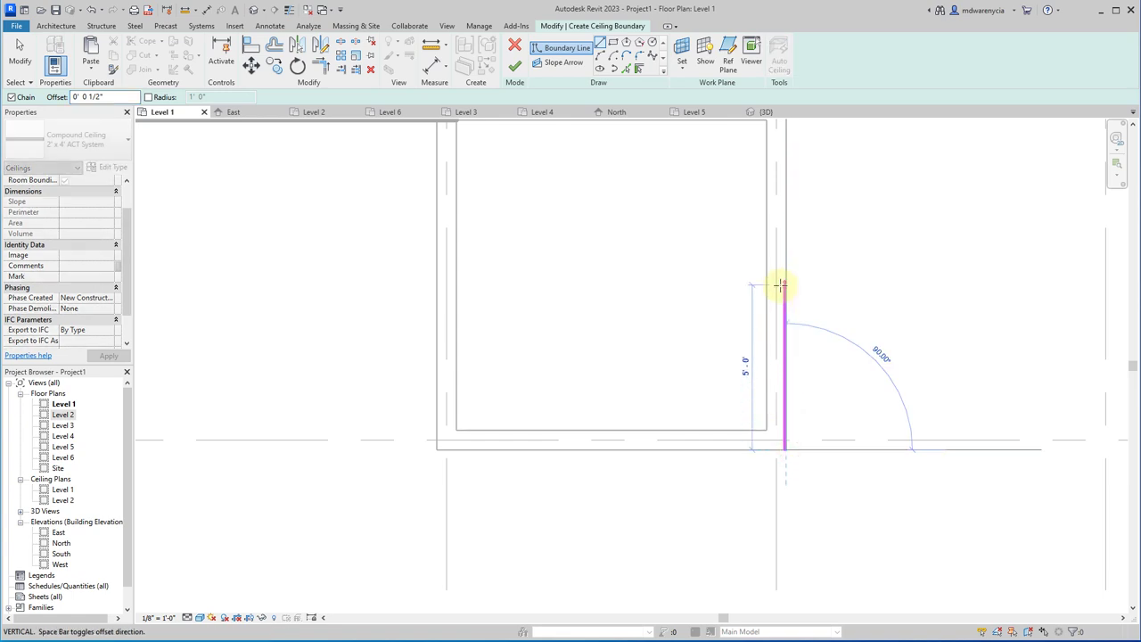
middle_click_drag(781, 285, 785, 479)
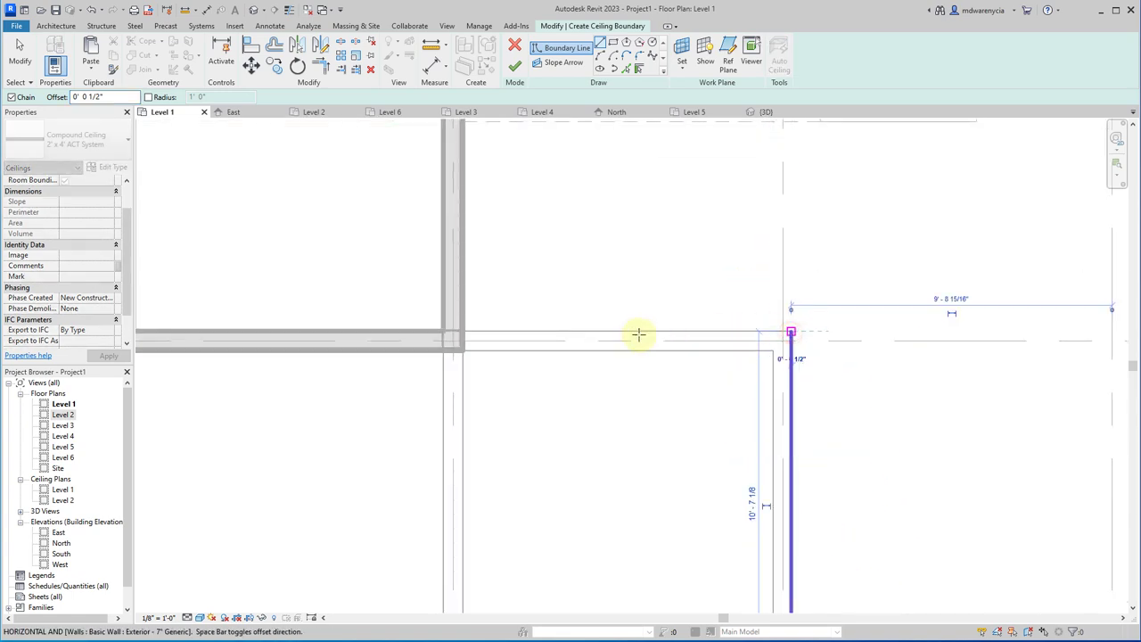
left_click(561, 336)
scroll(526, 336, "up", 2)
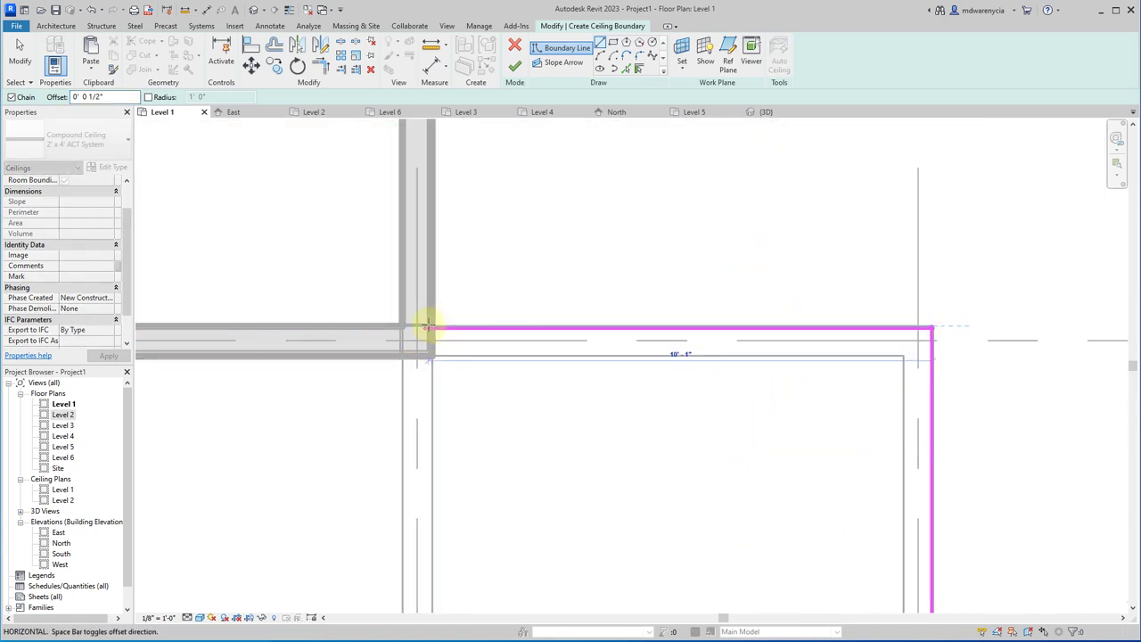
scroll(430, 327, "up", 2)
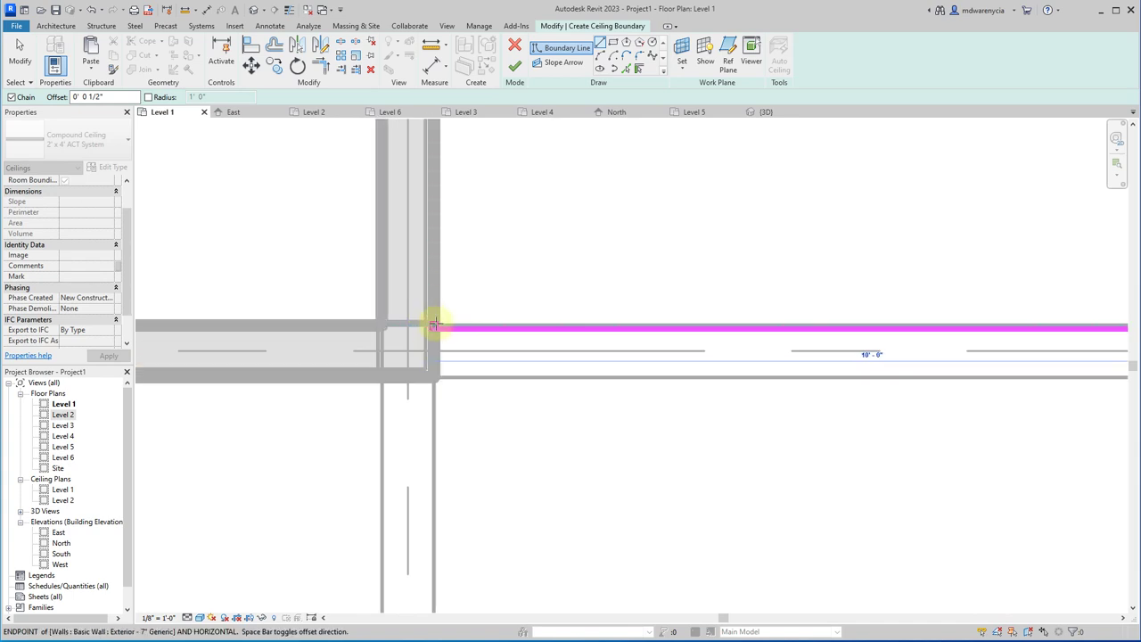
left_click(434, 324)
left_click(437, 368)
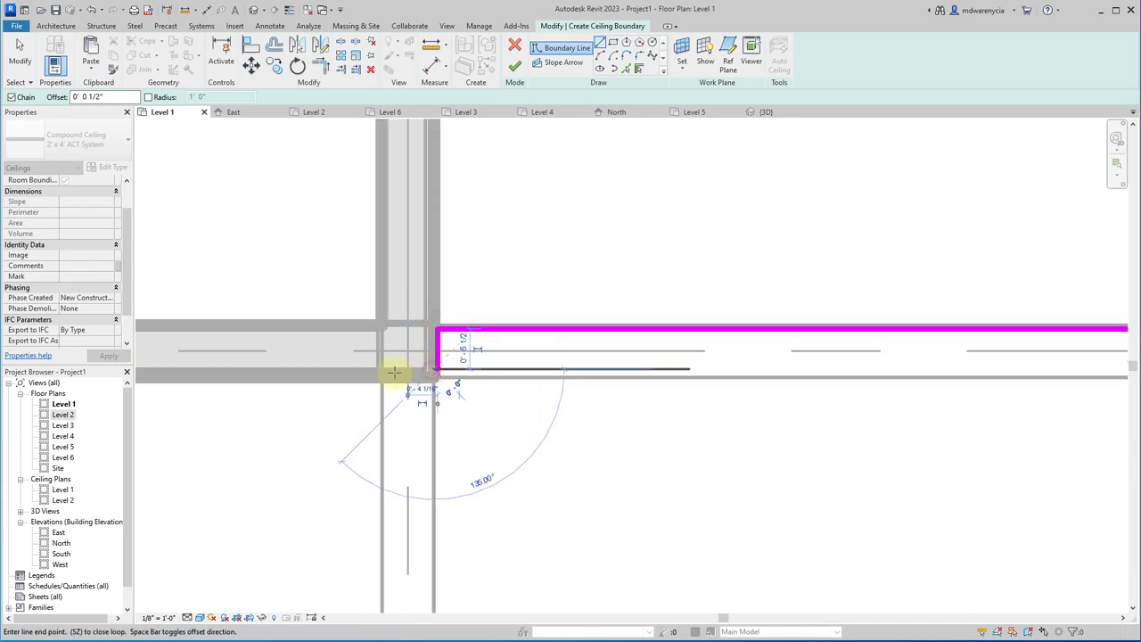
key("Escape")
key("Escape")
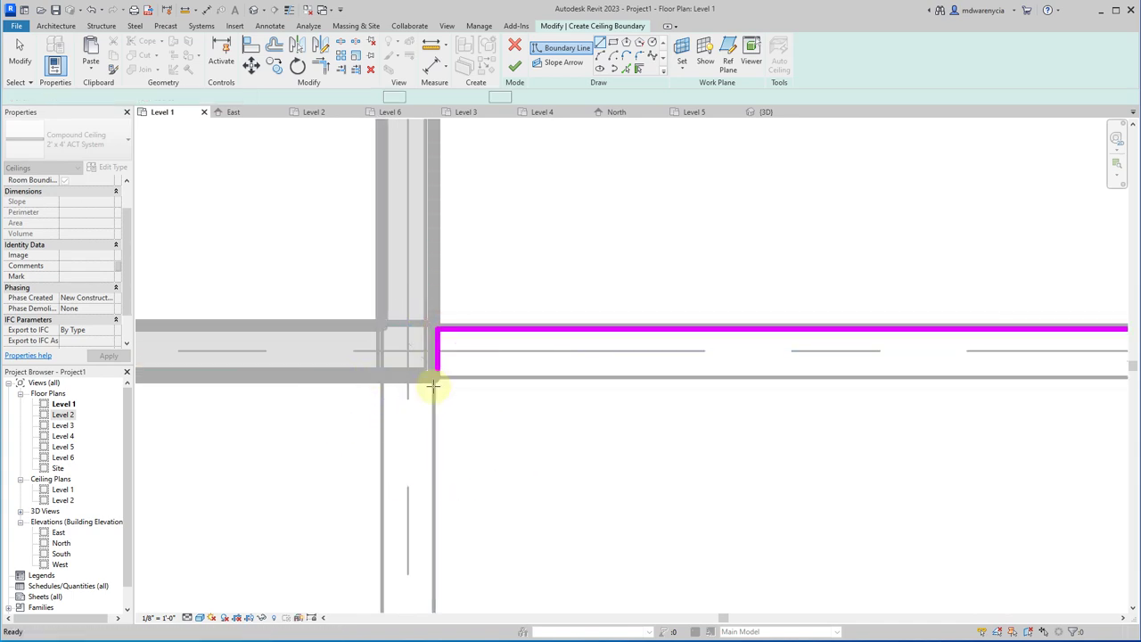
key("ctrl+z")
- Complete the ceiling boundary around the existing wall corner and along the west and south outer wall faces, and finish the sketch
left_click(434, 330)
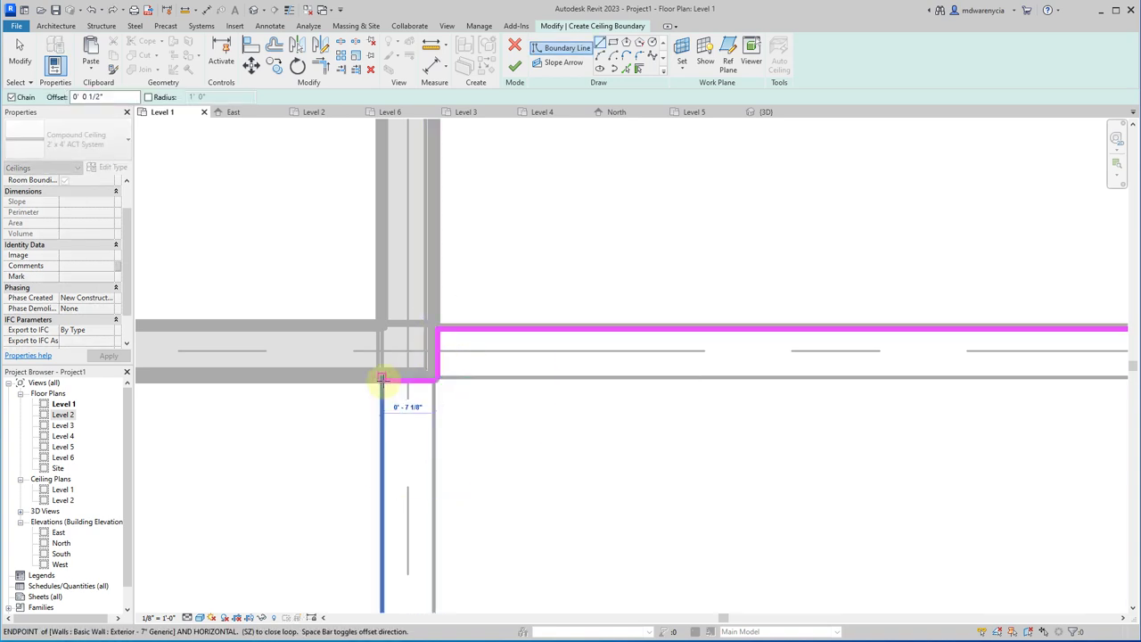
scroll(401, 308, "down", 3)
middle_click_drag(401, 307, 339, 53)
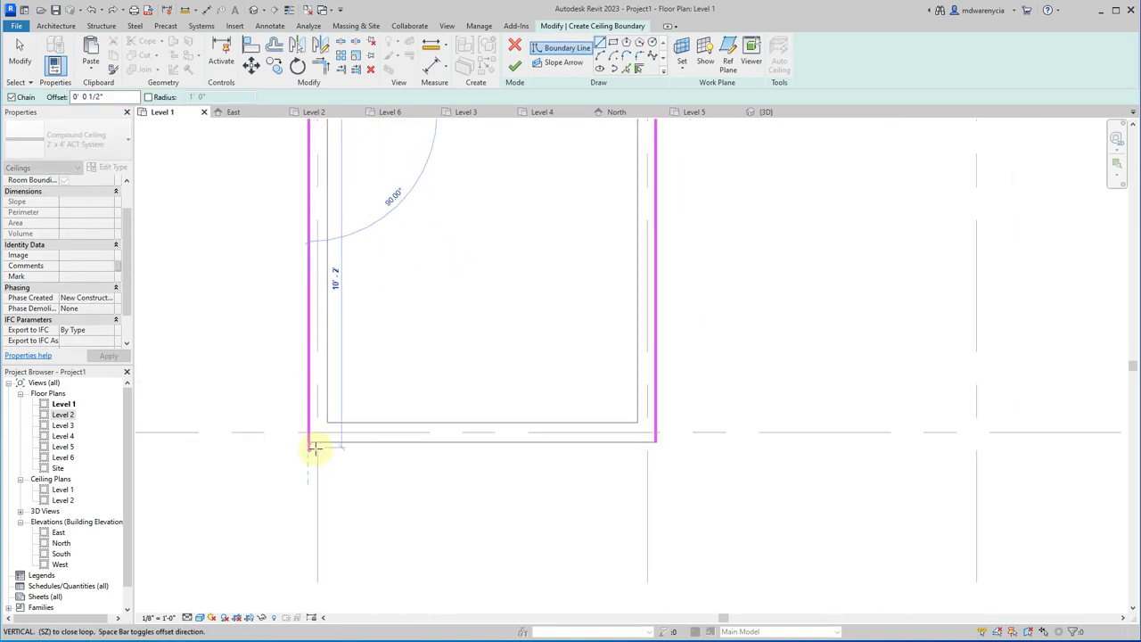
scroll(308, 441, "up", 3)
left_click(306, 440)
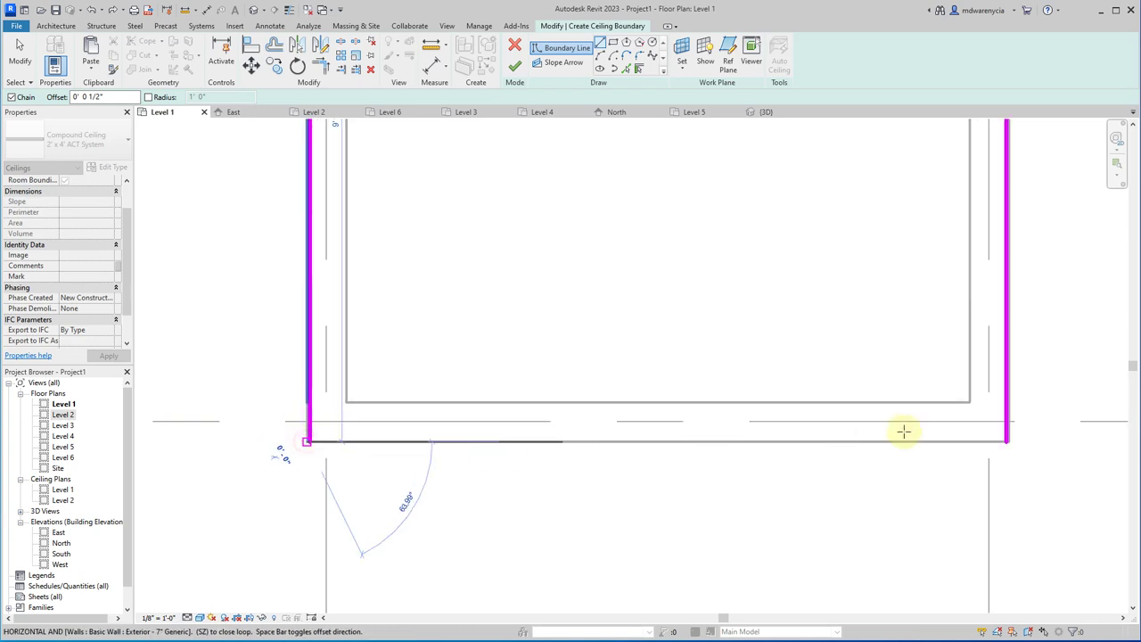
left_click(1006, 438)
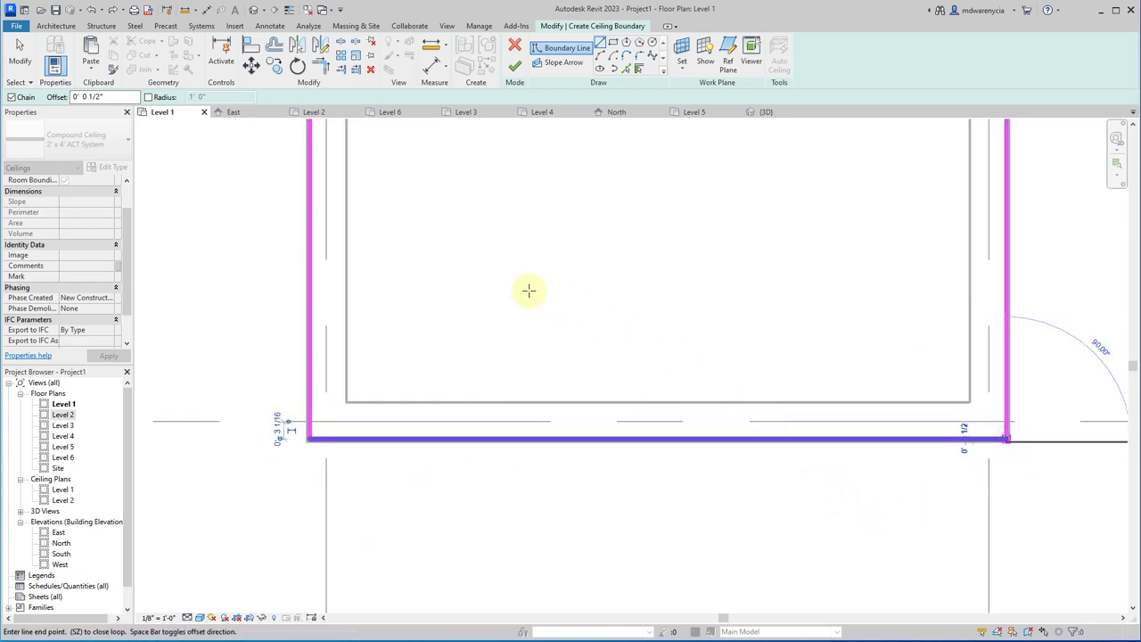
scroll(528, 291, "down", 3)
key("Escape")
scroll(663, 458, "down", 2)
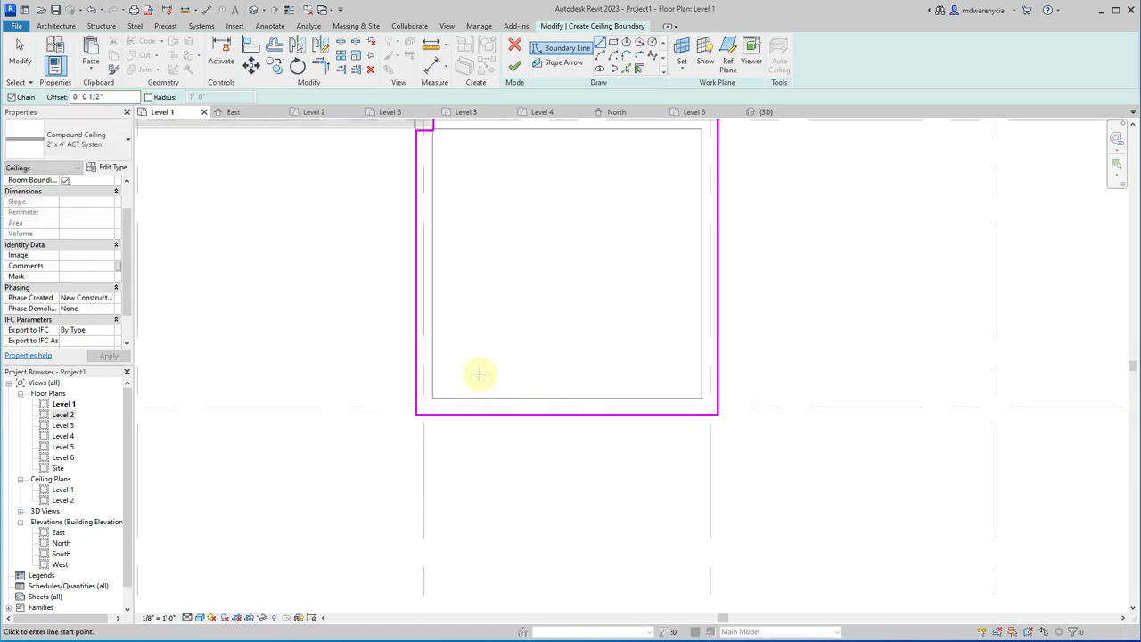
scroll(434, 248, "down", 2)
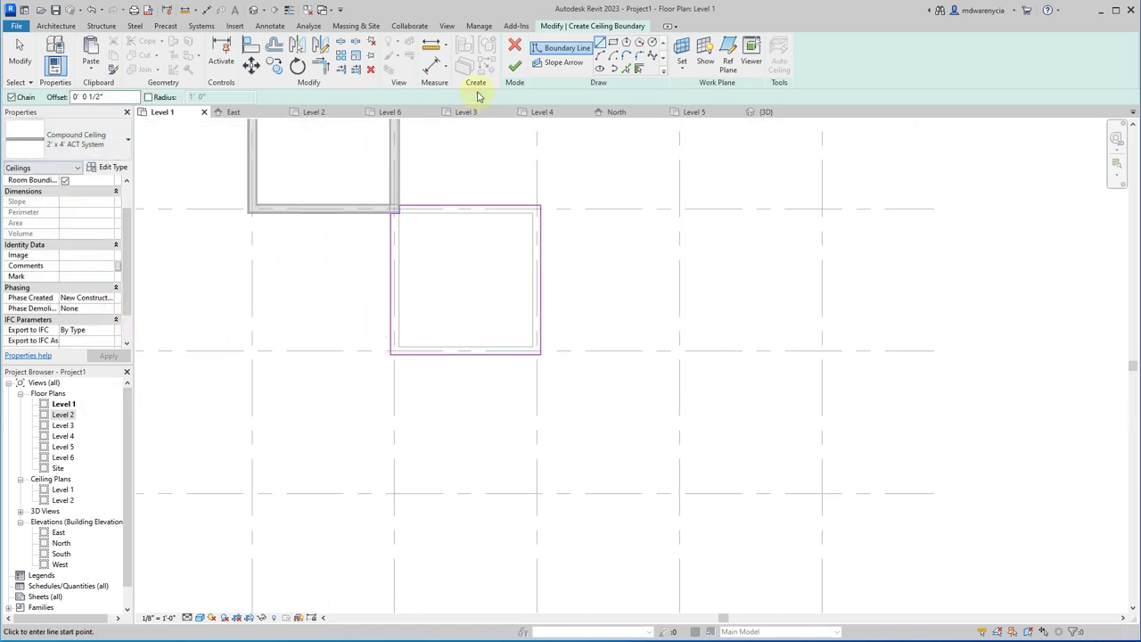
left_click(517, 68)
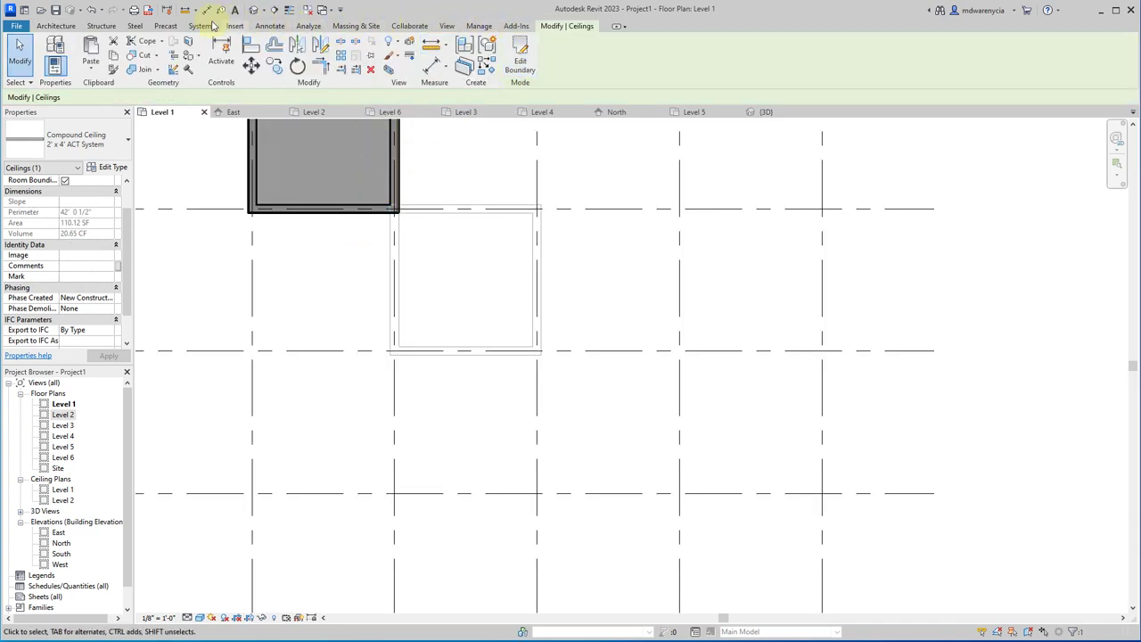
- In the 3D view, select the new ceiling under the raised box and set its height offset from Level 1 to 9' 0"
key("Escape")
left_click(760, 112)
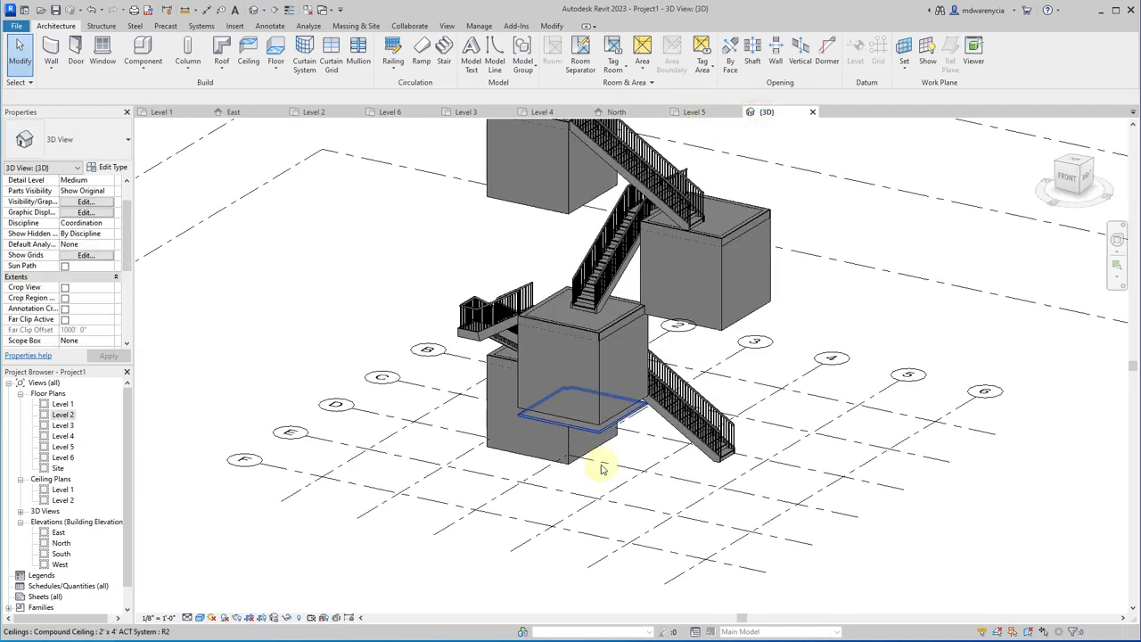
middle_click_drag(598, 467, 615, 230, "shift")
scroll(555, 313, "up", 5)
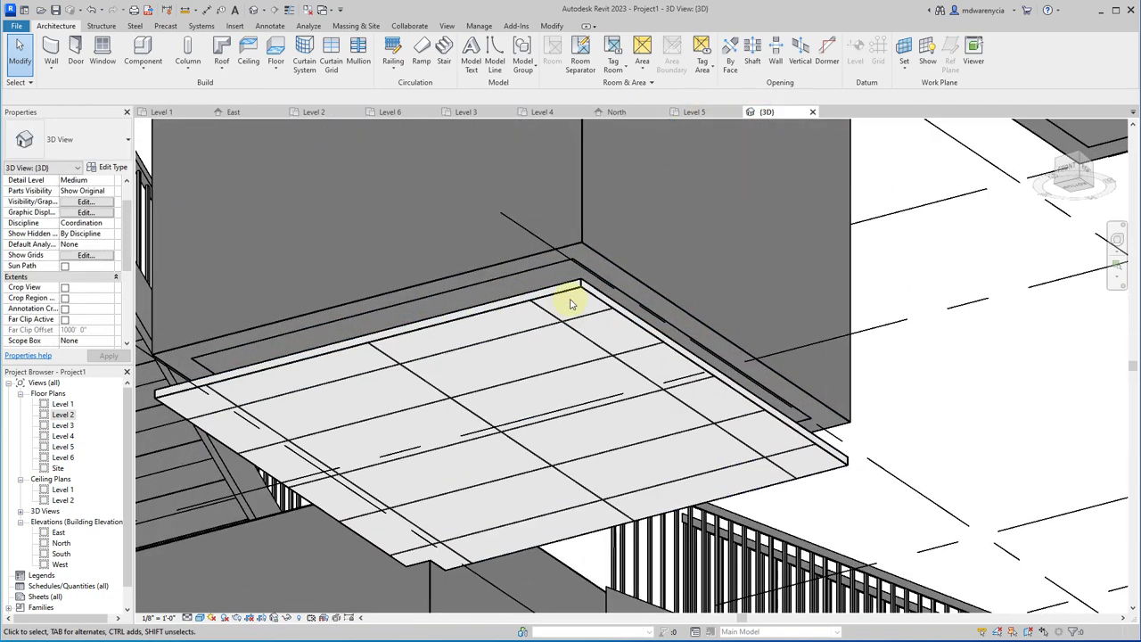
left_click(556, 293)
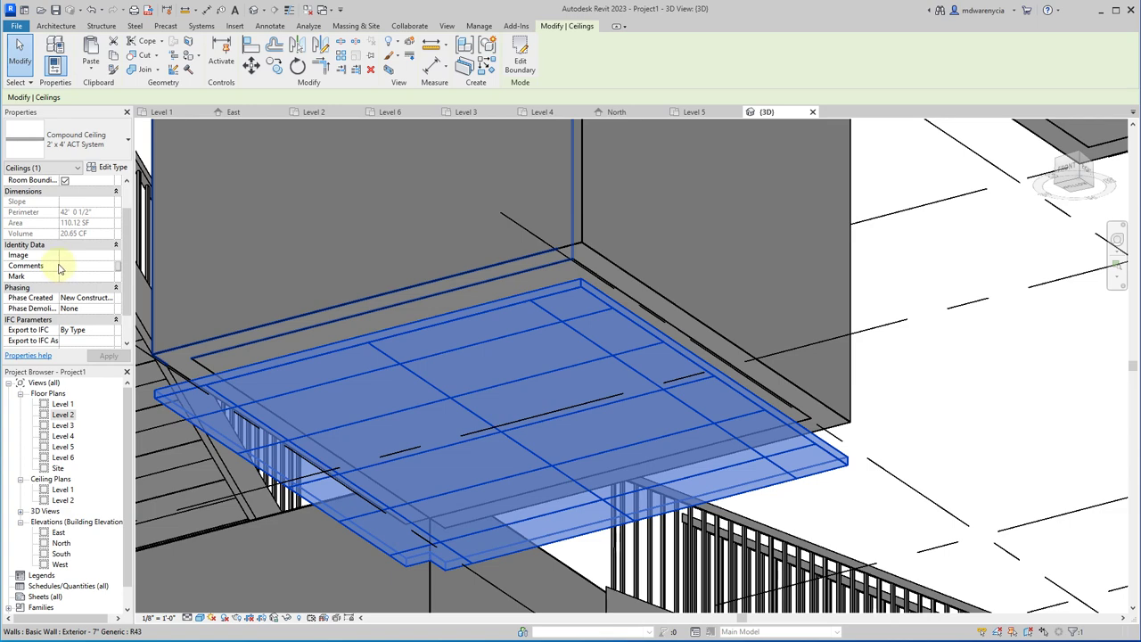
left_click(75, 202)
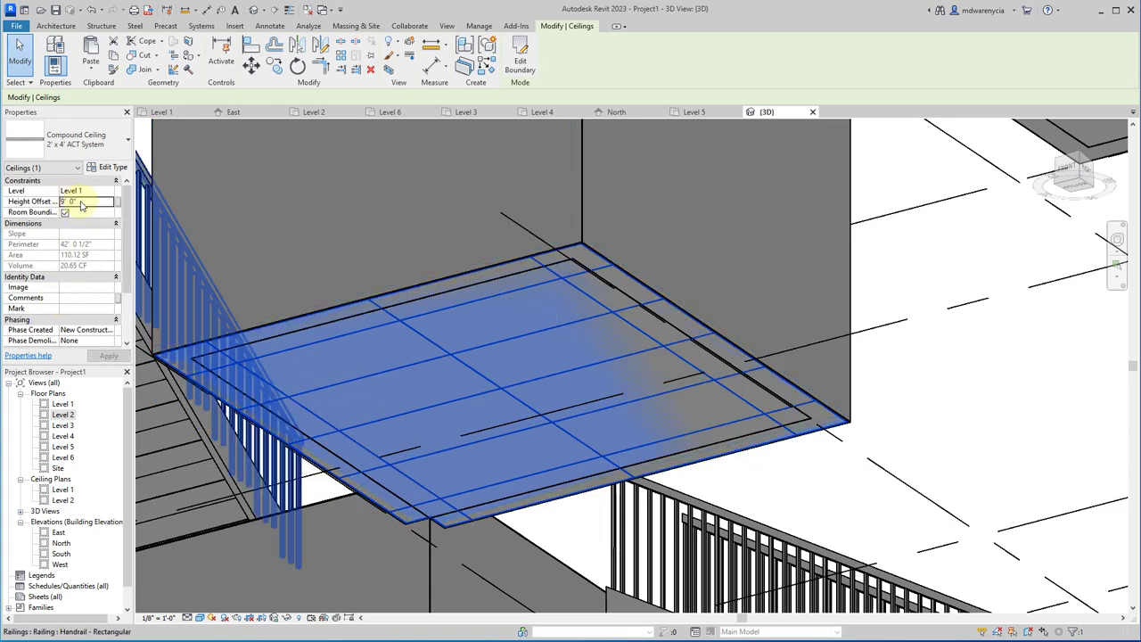
- Set the selected ceiling's height offset from Level 1 to 8' 11 1/2" and view the whole stacked model
left_click(70, 202)
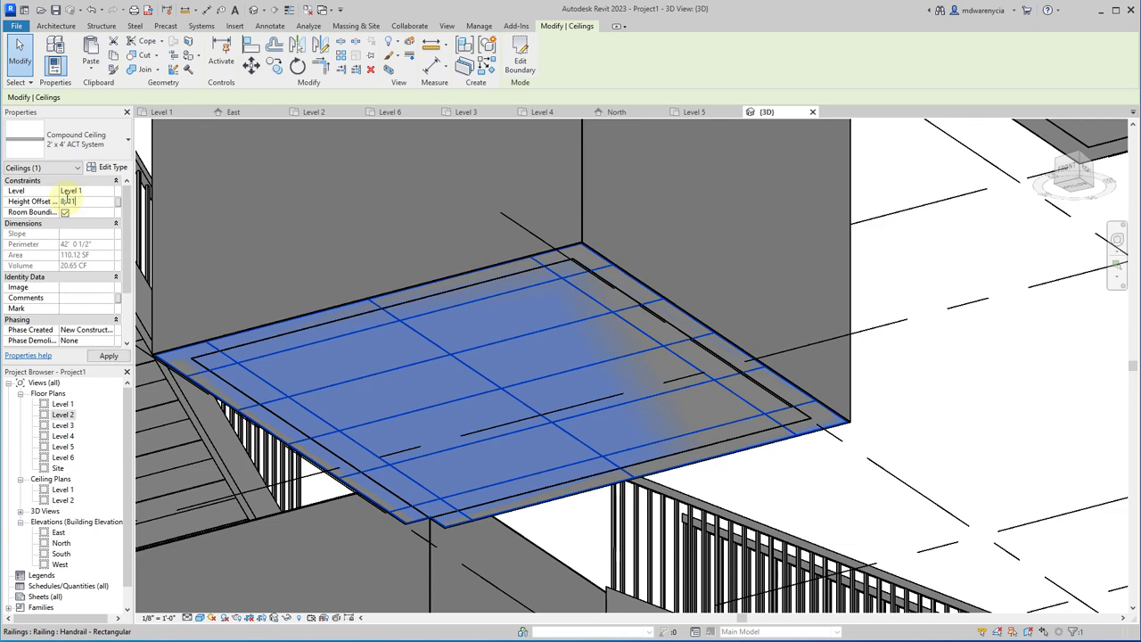
key("Return")
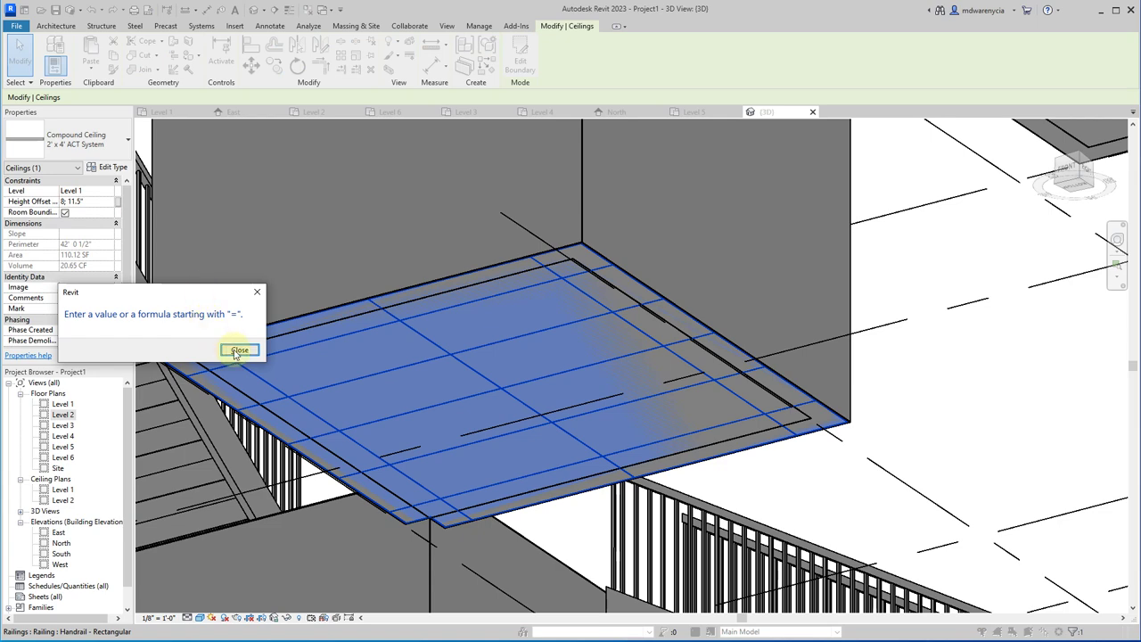
left_click(237, 352)
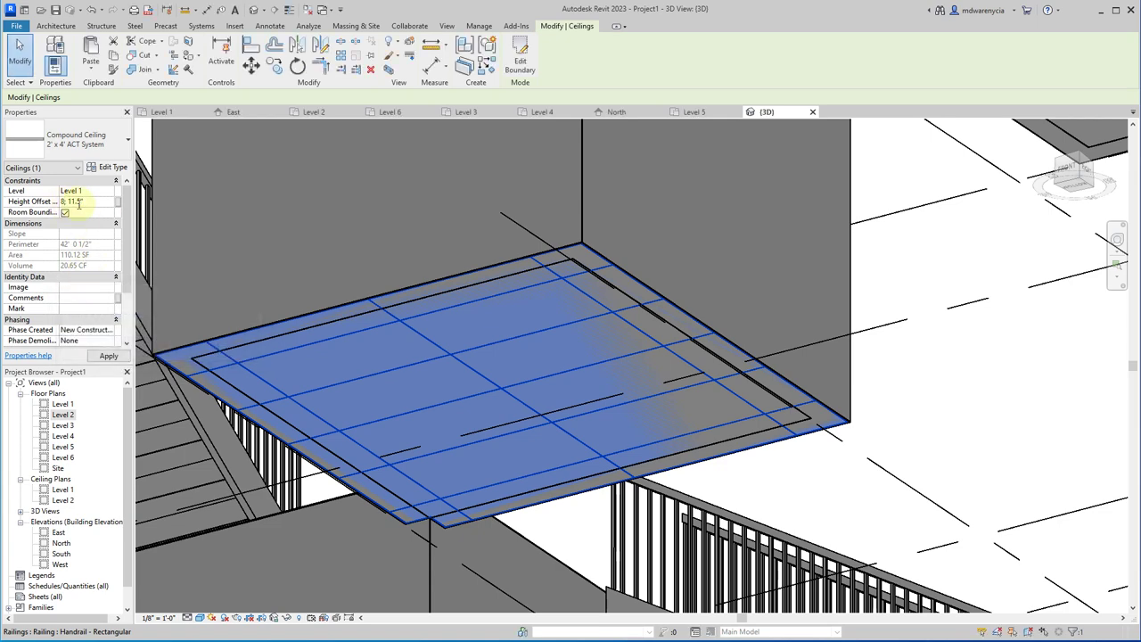
left_click(415, 412)
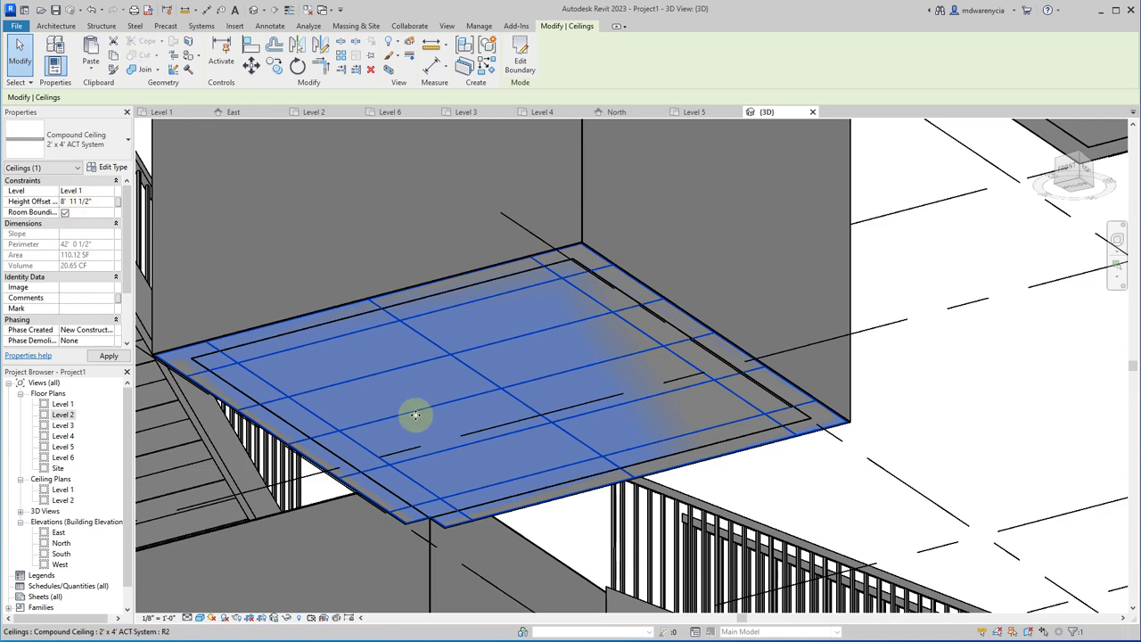
left_click(682, 531)
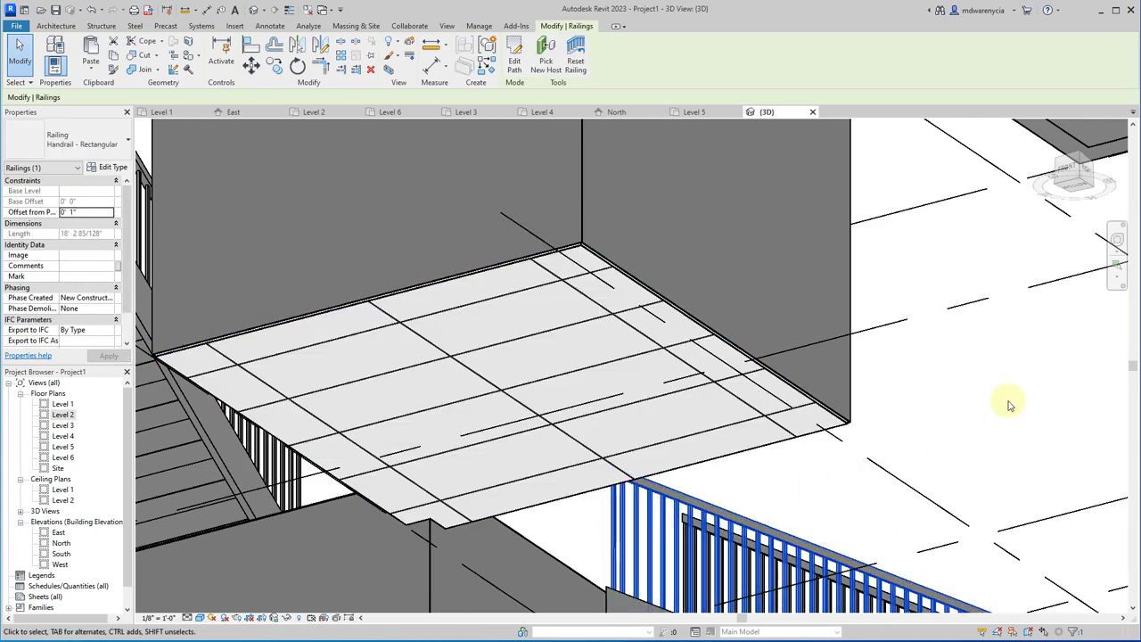
middle_click_drag(565, 280, 650, 237, "shift")
scroll(568, 338, "down", 5)
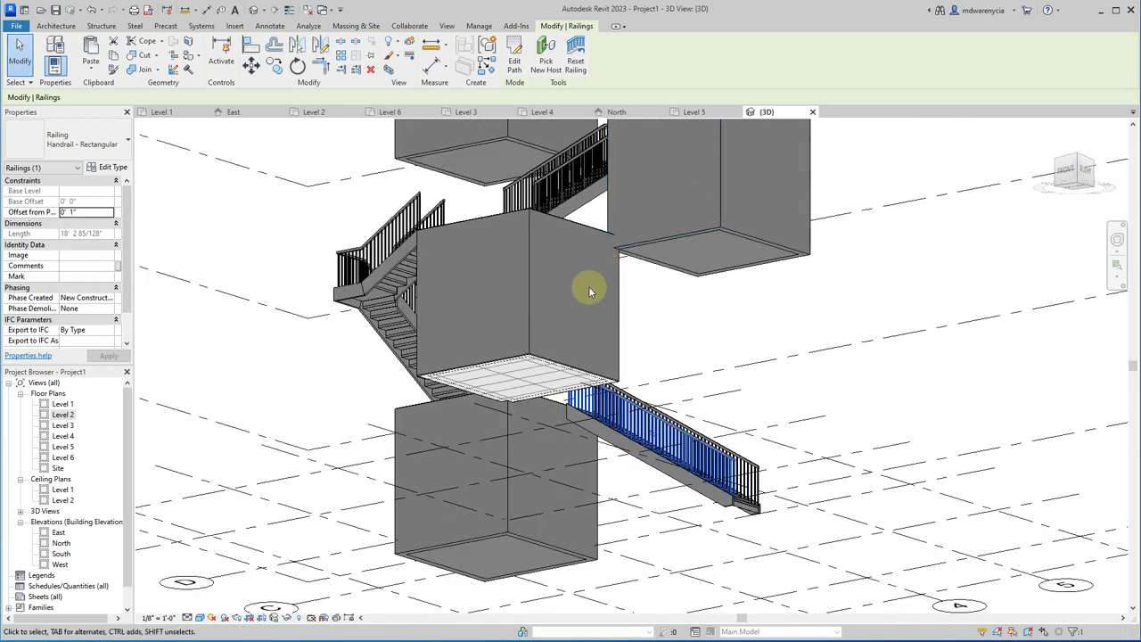
- Open the Level 2 floor plan and set its underlay range top level to Level 3
left_click(308, 111)
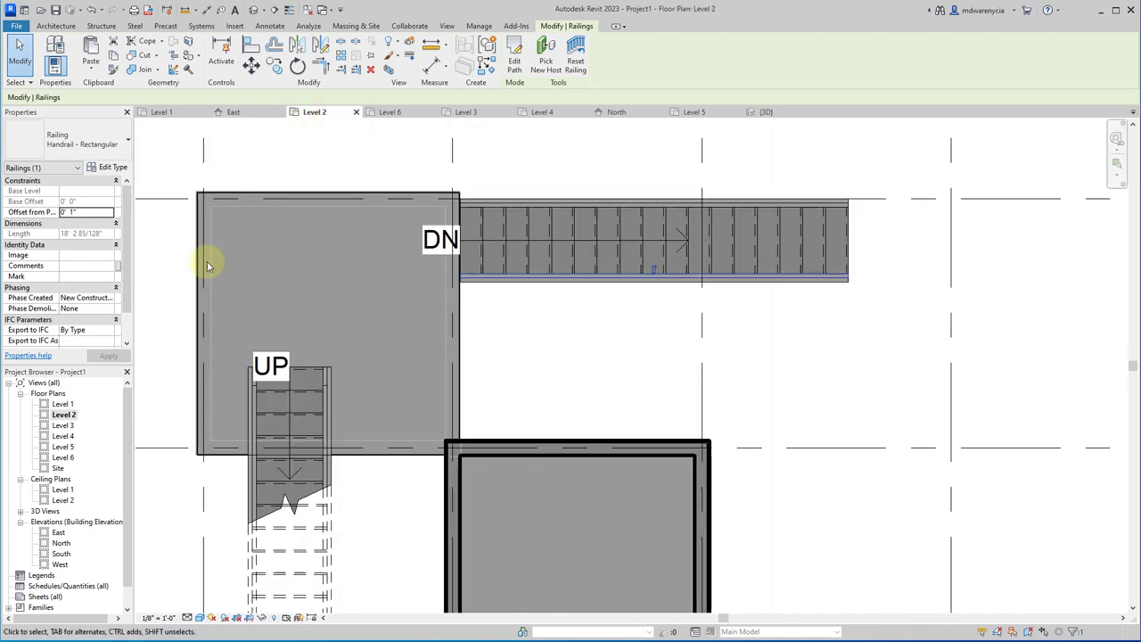
scroll(437, 394, "down", 3)
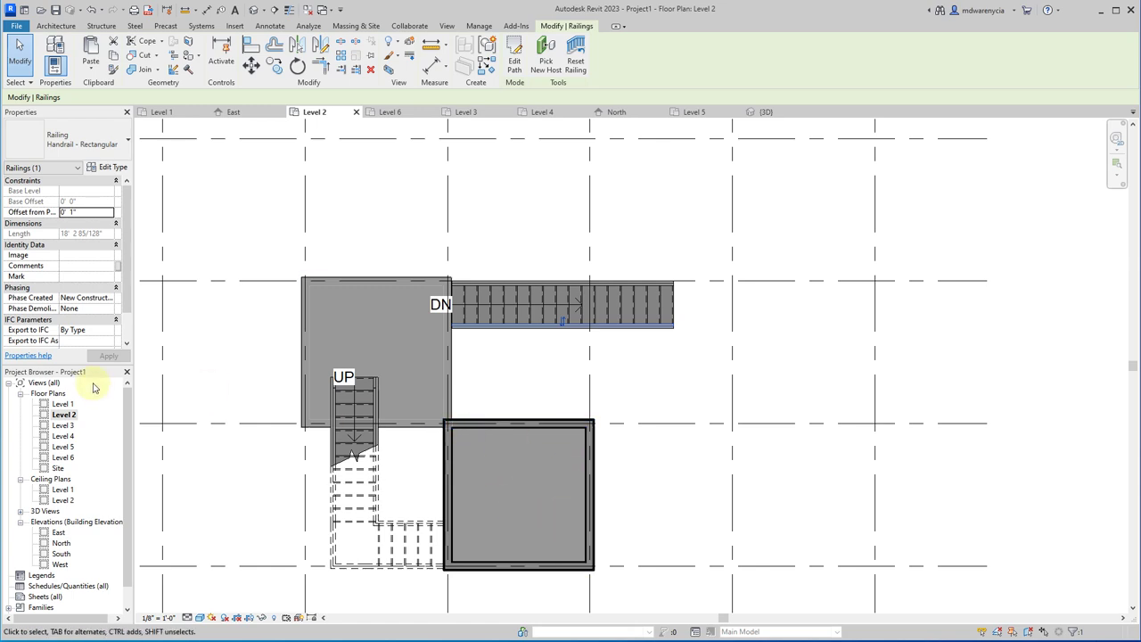
scroll(59, 289, "down", 1)
scroll(65, 268, "up", 1)
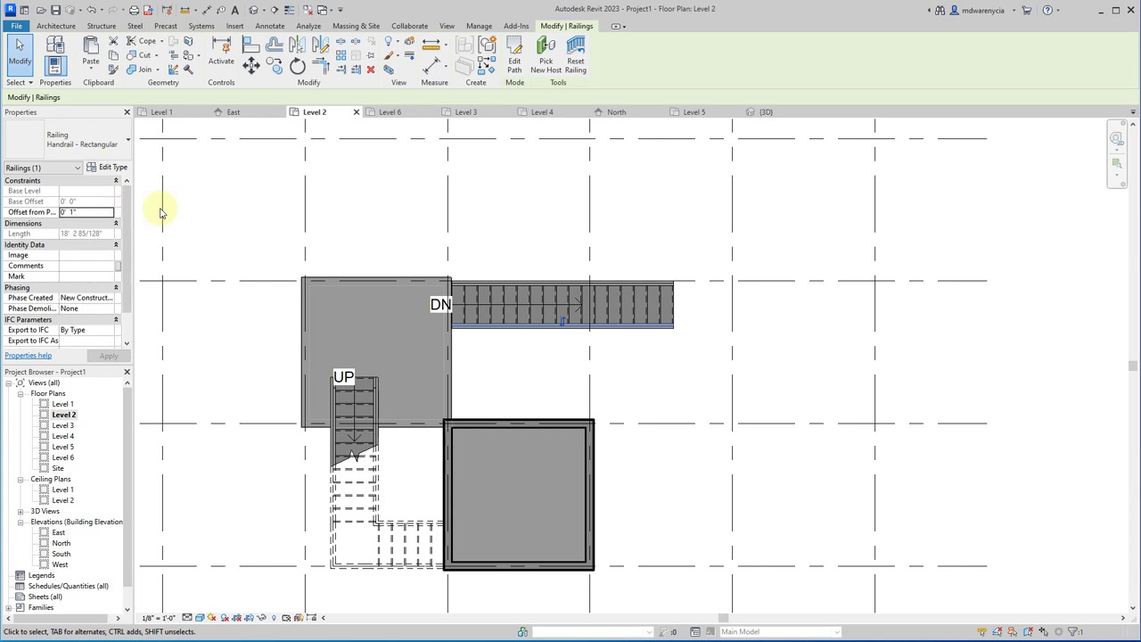
left_click(214, 212)
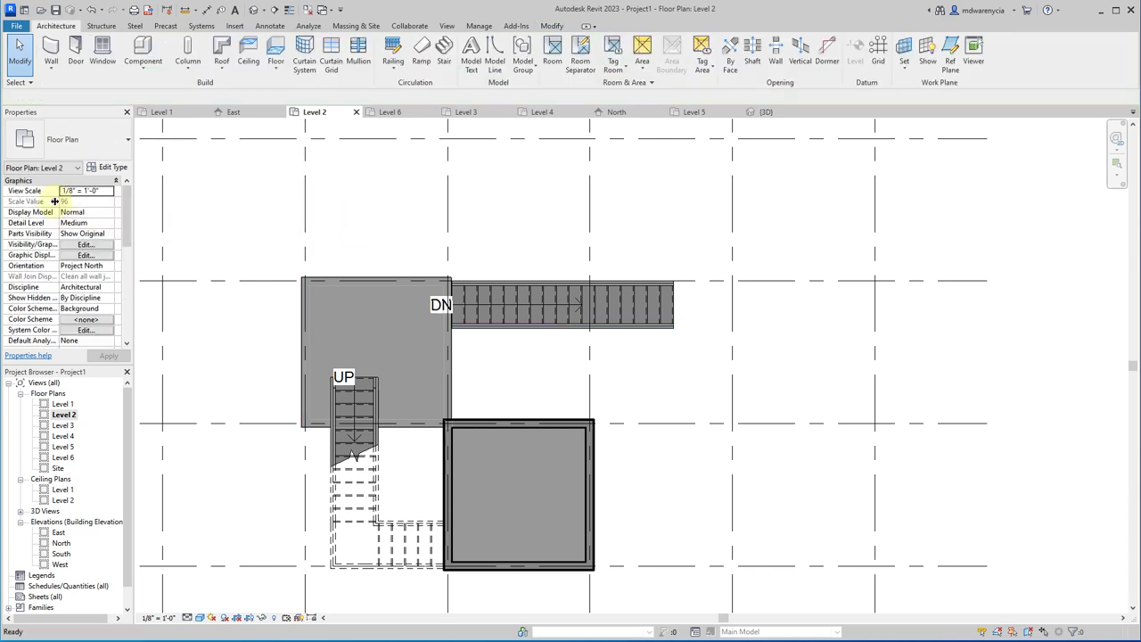
scroll(76, 254, "down", 4)
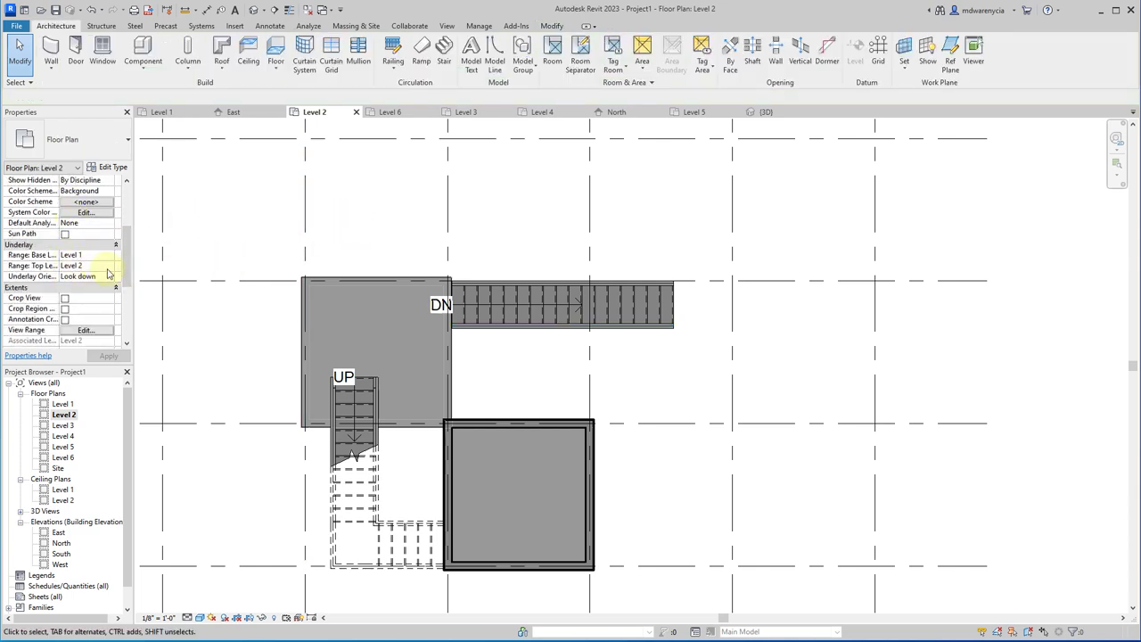
left_click(108, 271)
left_click(76, 299)
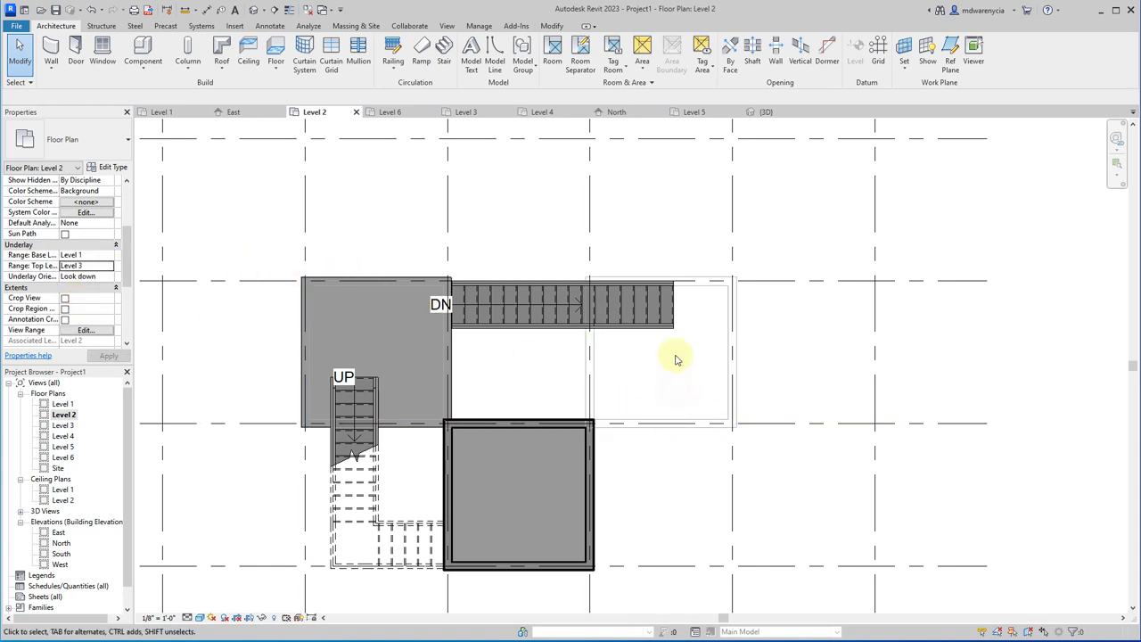
- Start a sketched ceiling and draw its north and west boundary lines along the underlaid box's outer wall faces with a 0' 0 1/2" offset
left_click(249, 55)
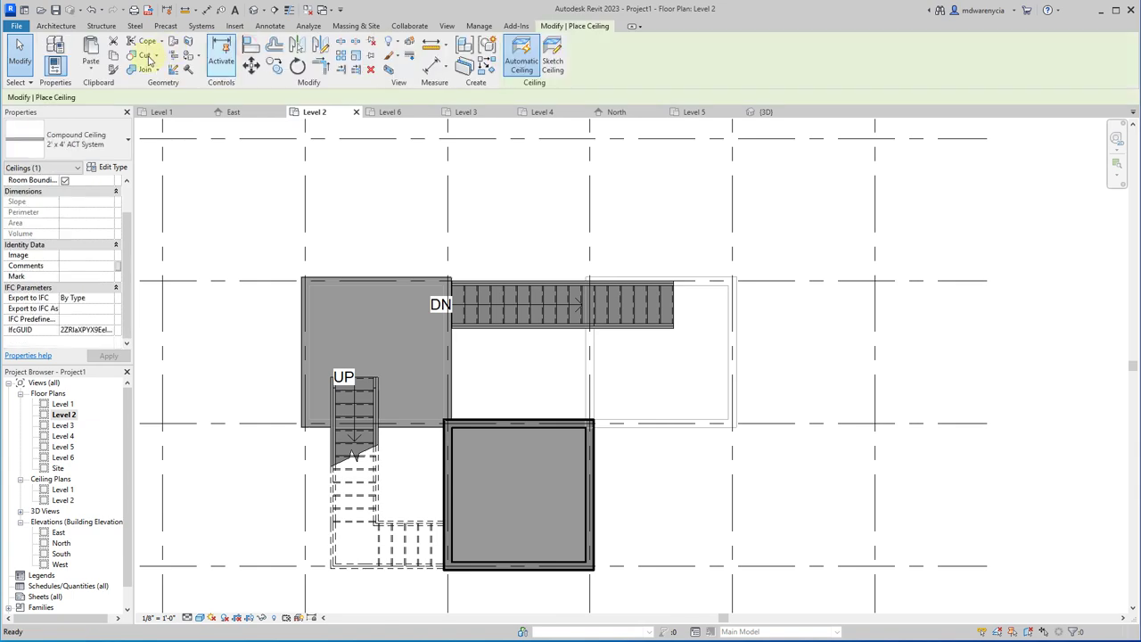
left_click(552, 59)
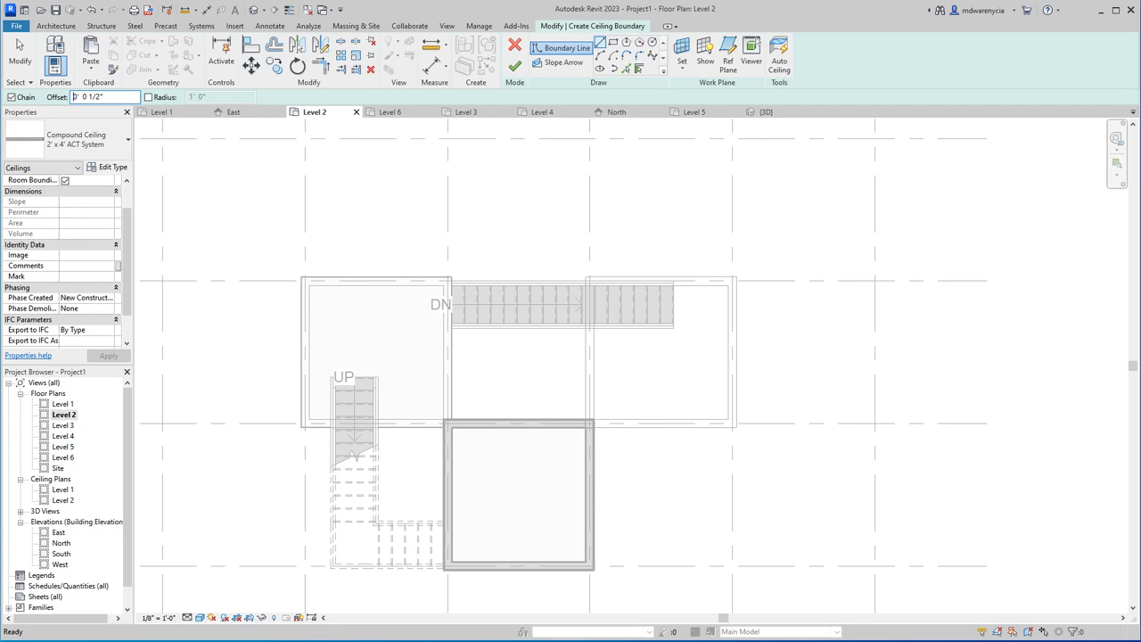
scroll(782, 265, "up", 2)
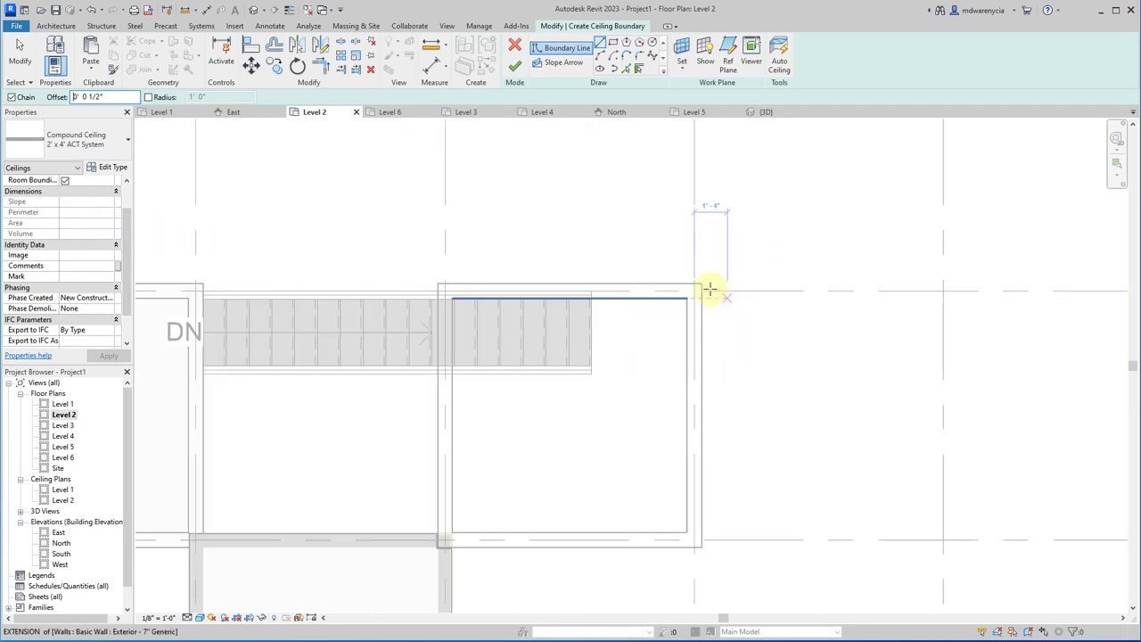
left_click(701, 284)
scroll(433, 280, "up", 3)
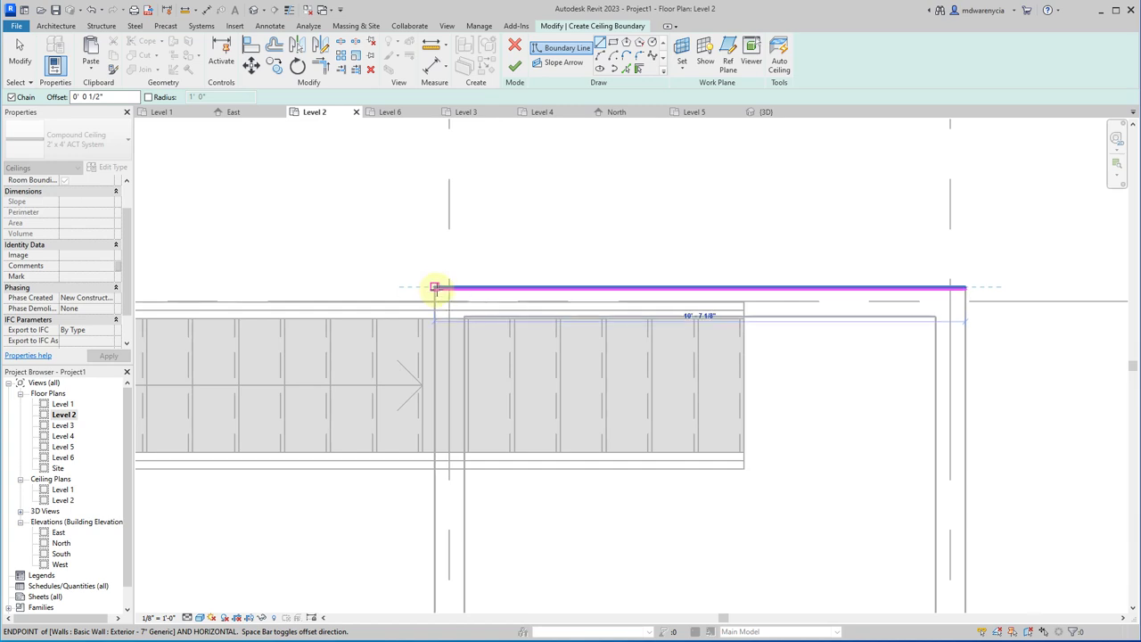
left_click(435, 287)
middle_click_drag(389, 133, 247, 242)
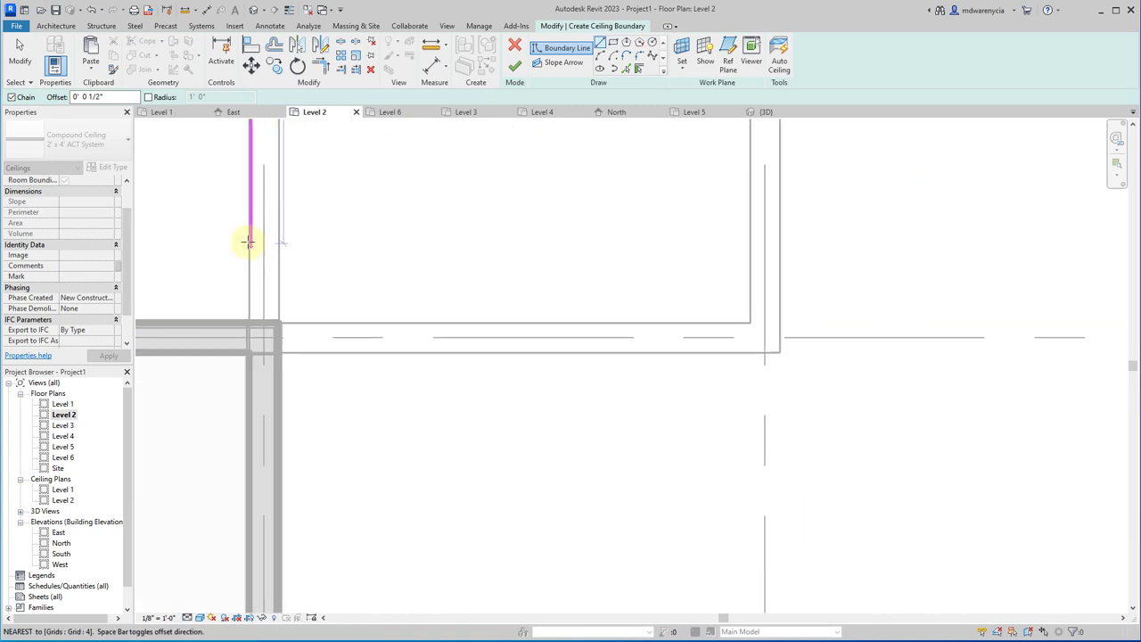
left_click(250, 321)
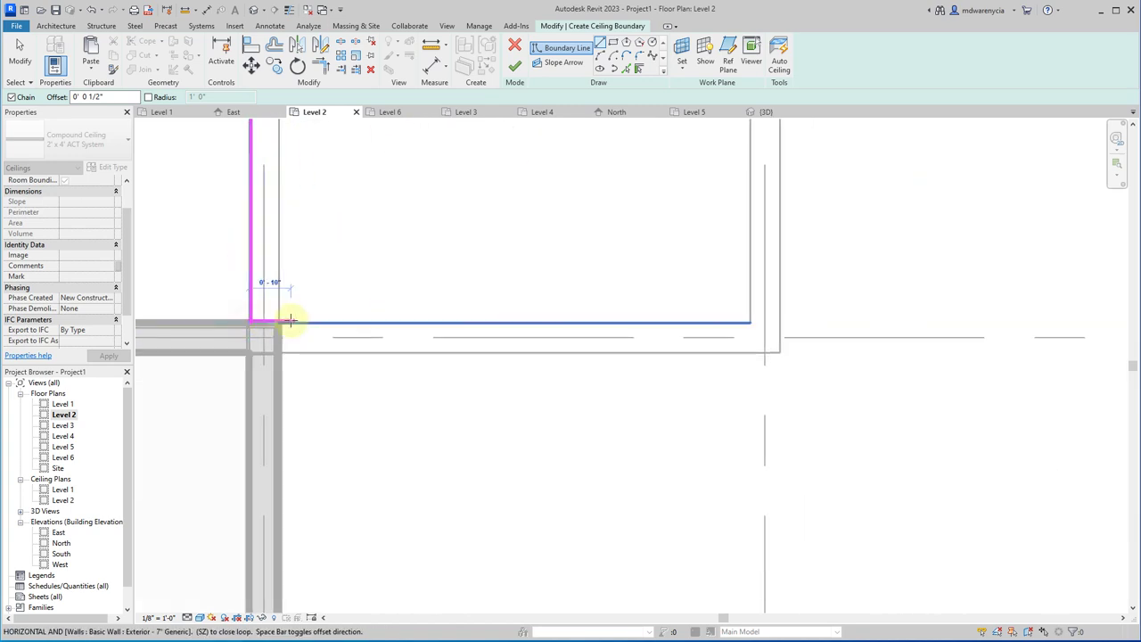
left_click(279, 322)
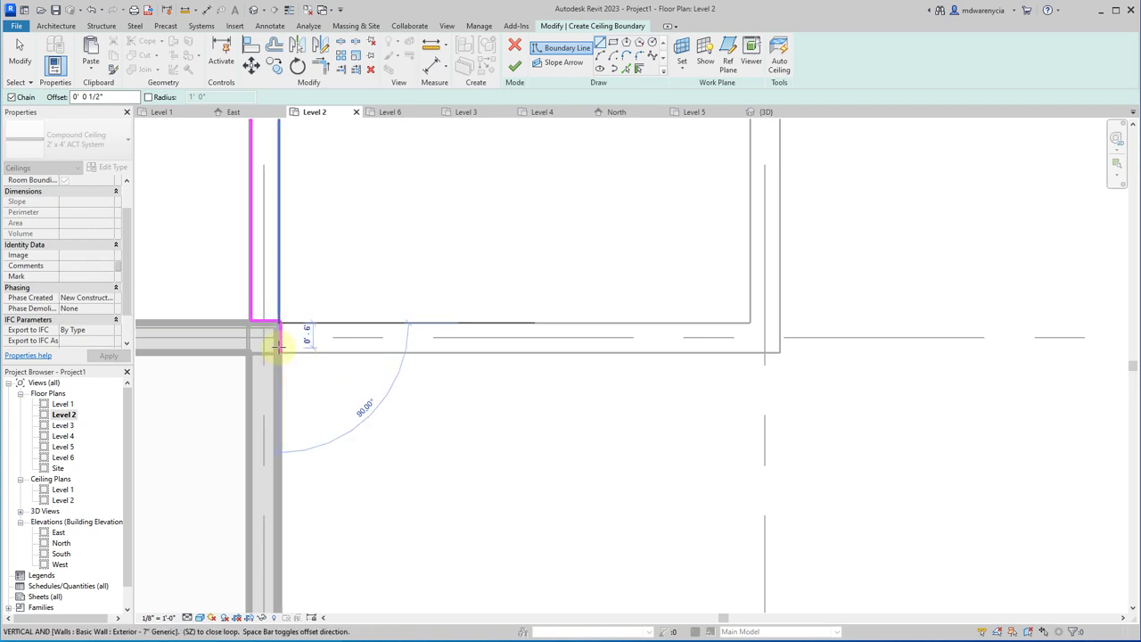
scroll(283, 349, "up", 2)
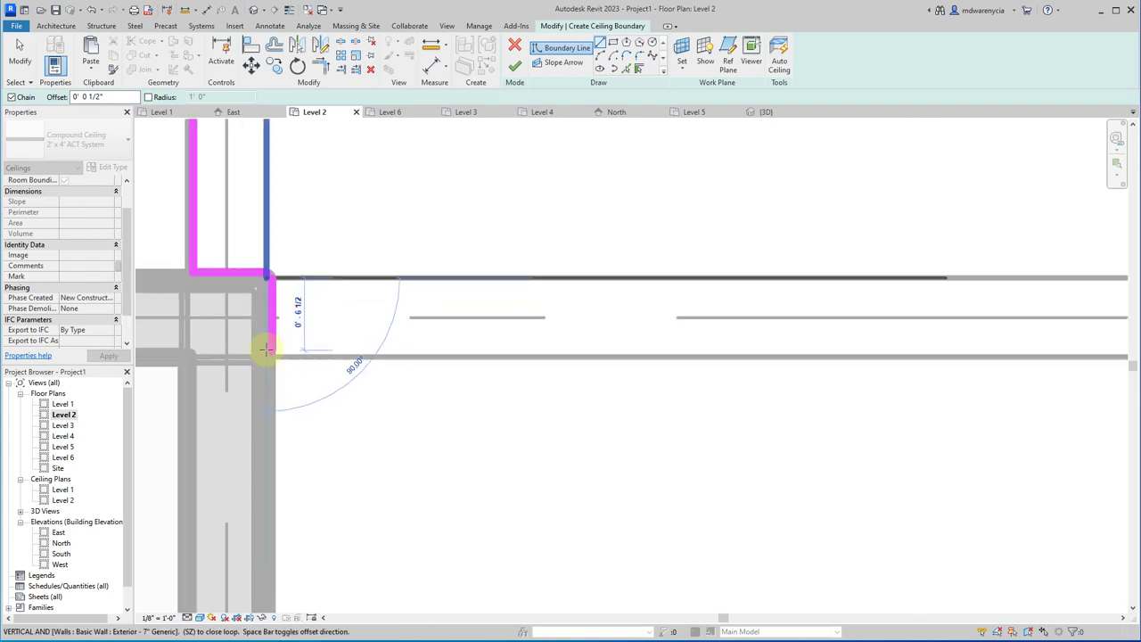
key("Escape")
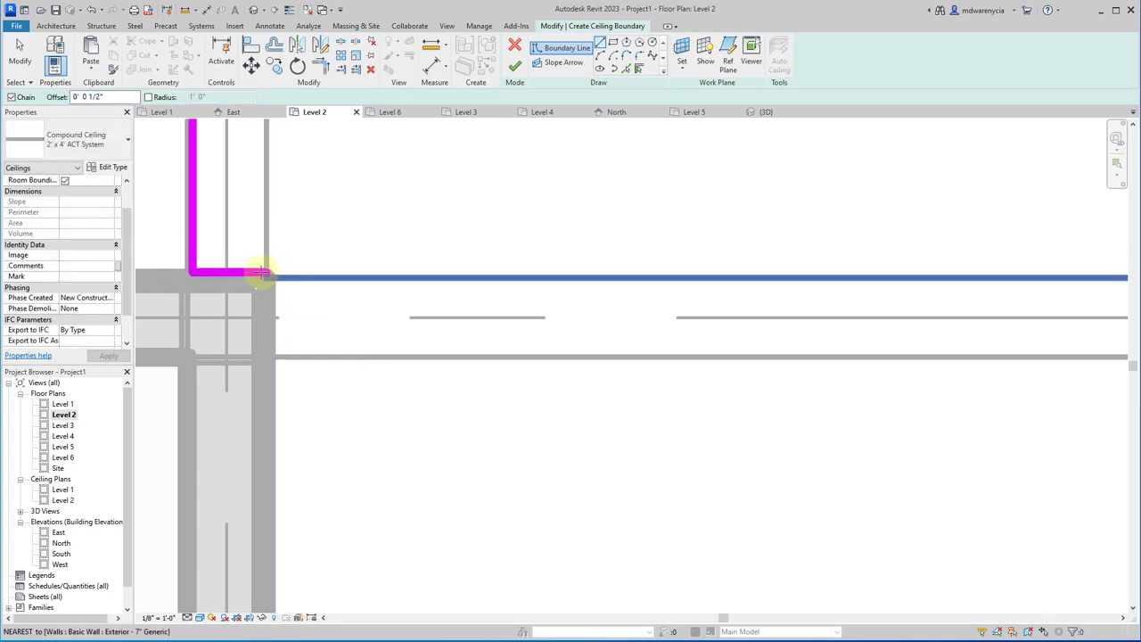
scroll(241, 283, "down", 1)
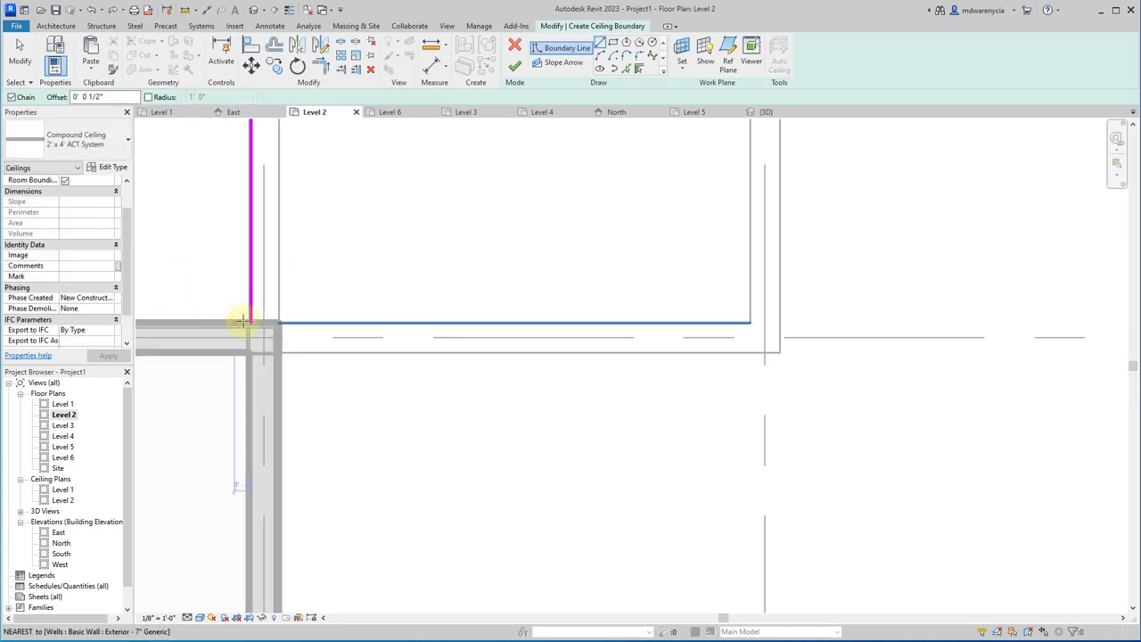
- Draw the two short ceiling boundary lines around the existing wall corner at the underlaid box's southwest corner
scroll(248, 319, "up", 1)
left_click(253, 319)
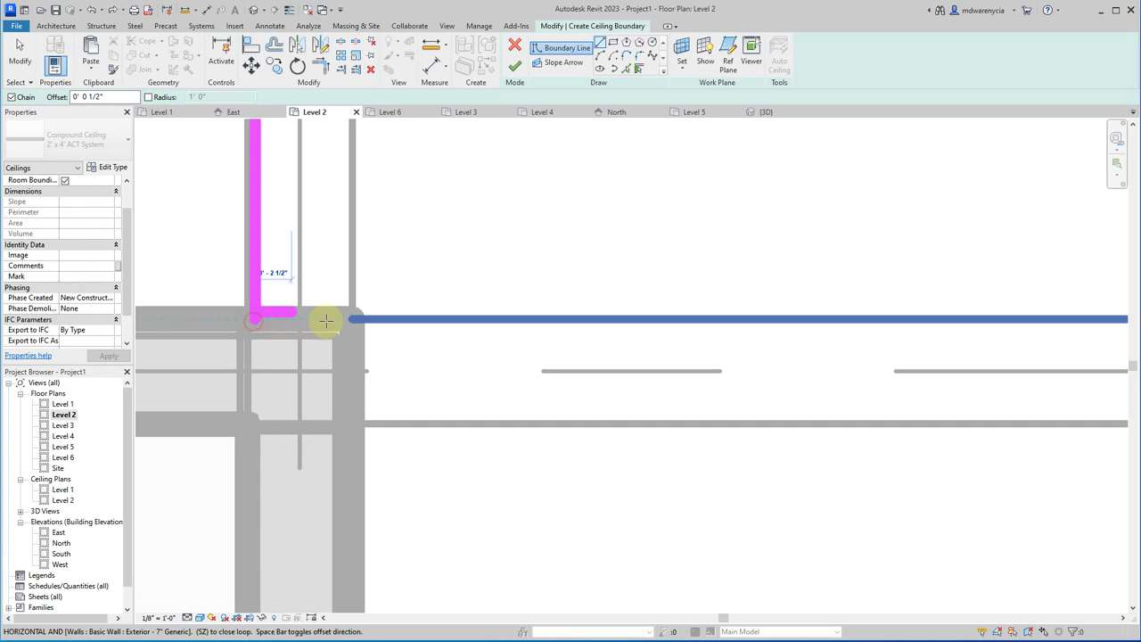
left_click(348, 318)
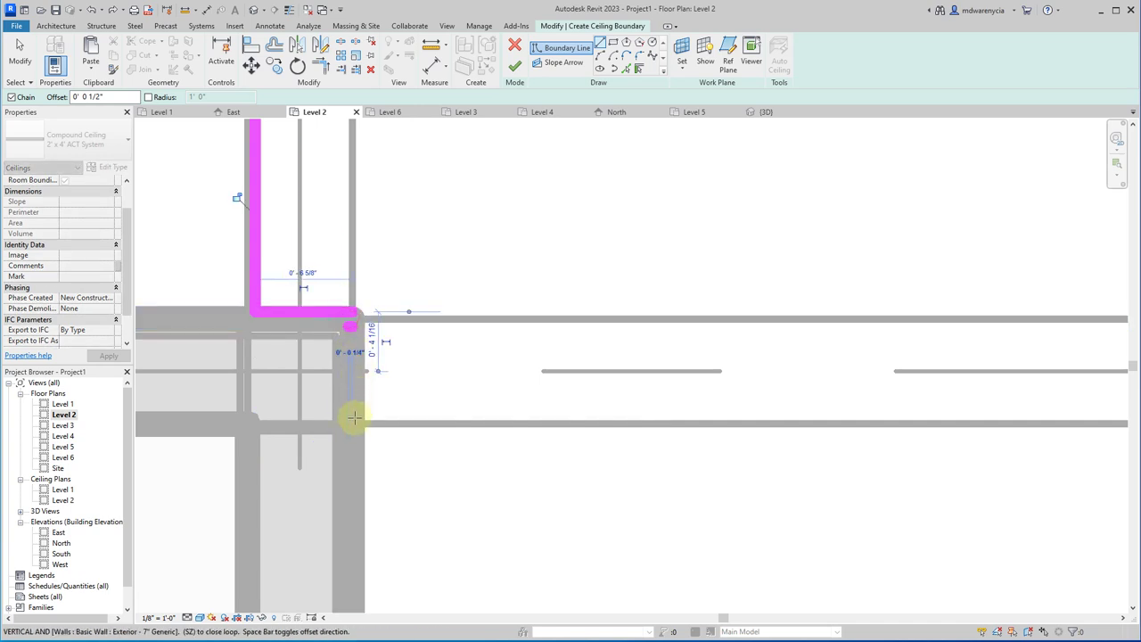
left_click(351, 419)
- Close the ceiling boundary along the underlaid box's south and east outer wall faces and finish the sketch
scroll(357, 417, "down", 1)
scroll(491, 407, "down", 3)
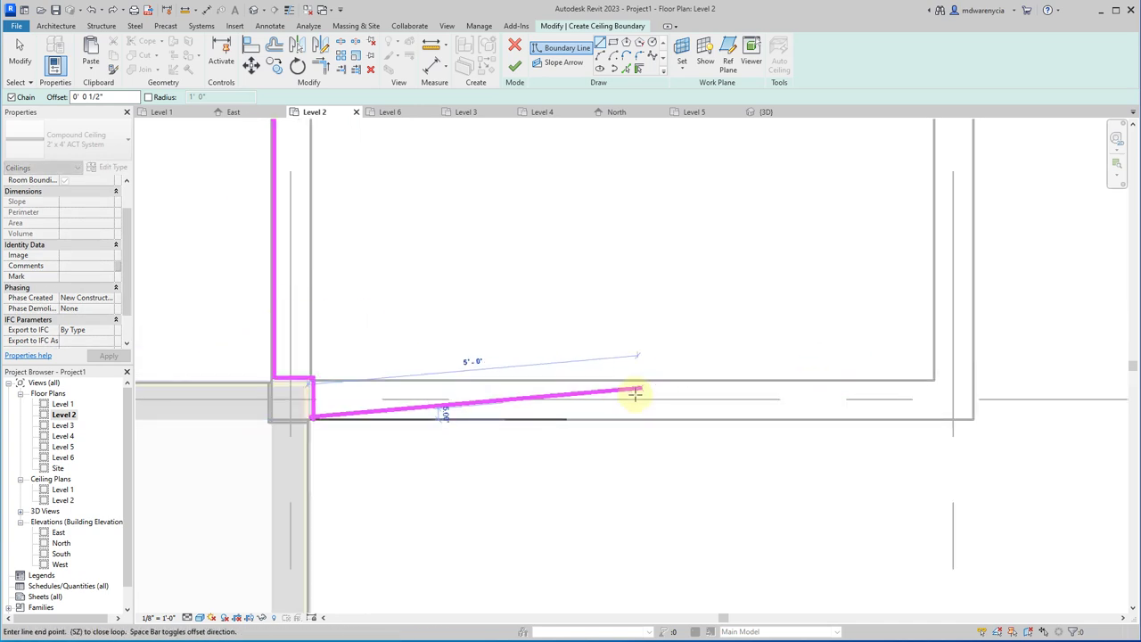
left_click(973, 419)
scroll(848, 372, "down", 4)
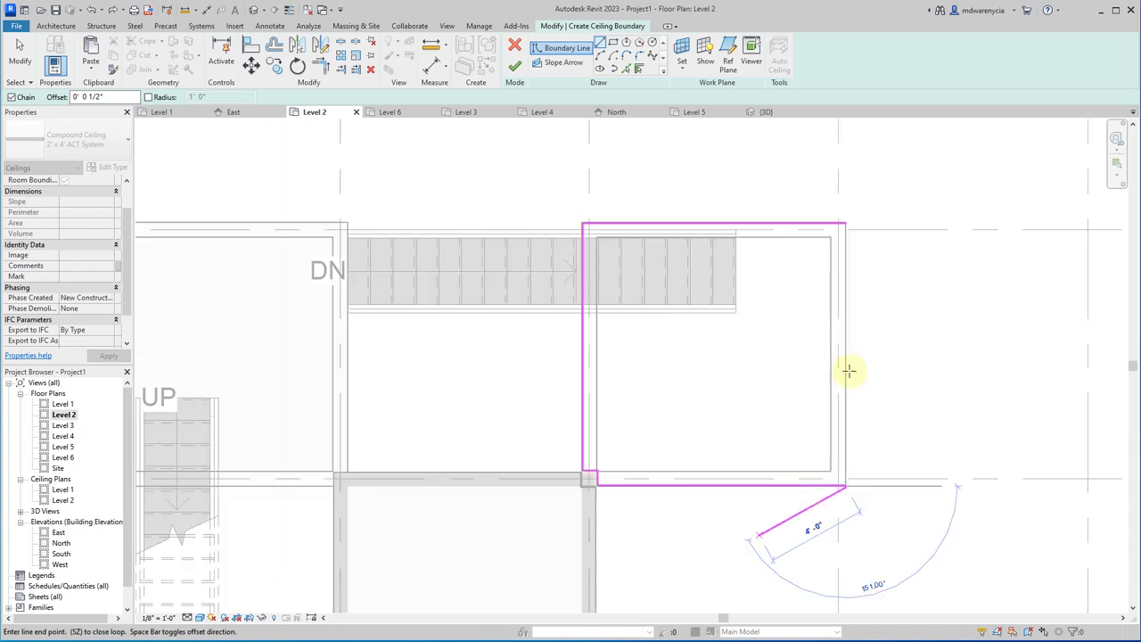
left_click(835, 266)
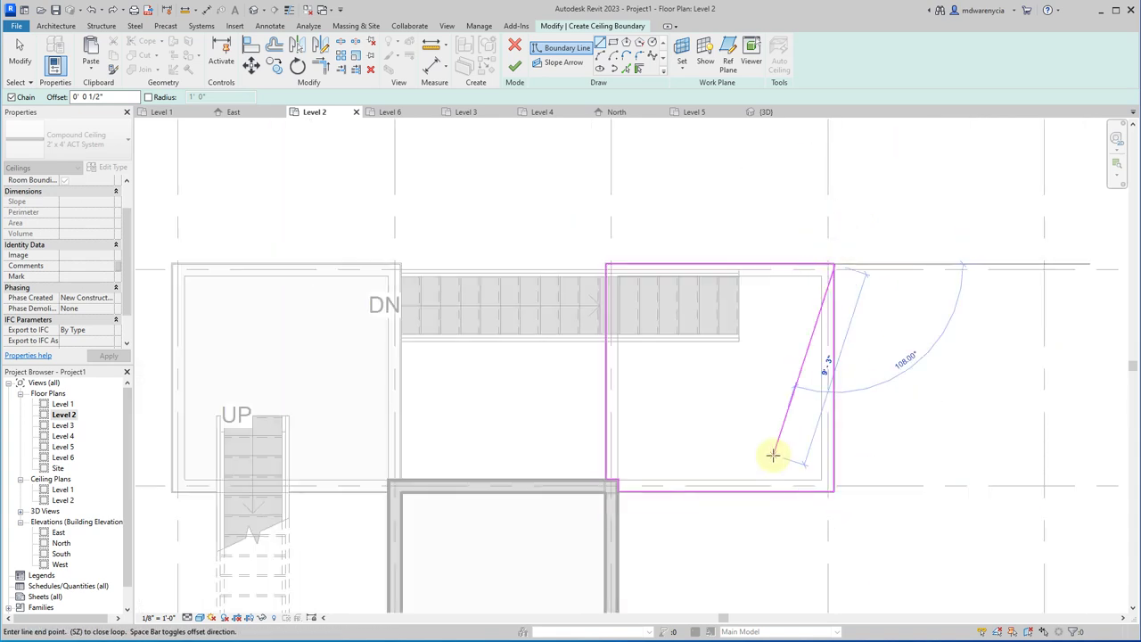
key("Escape")
key("Escape")
left_click(577, 47)
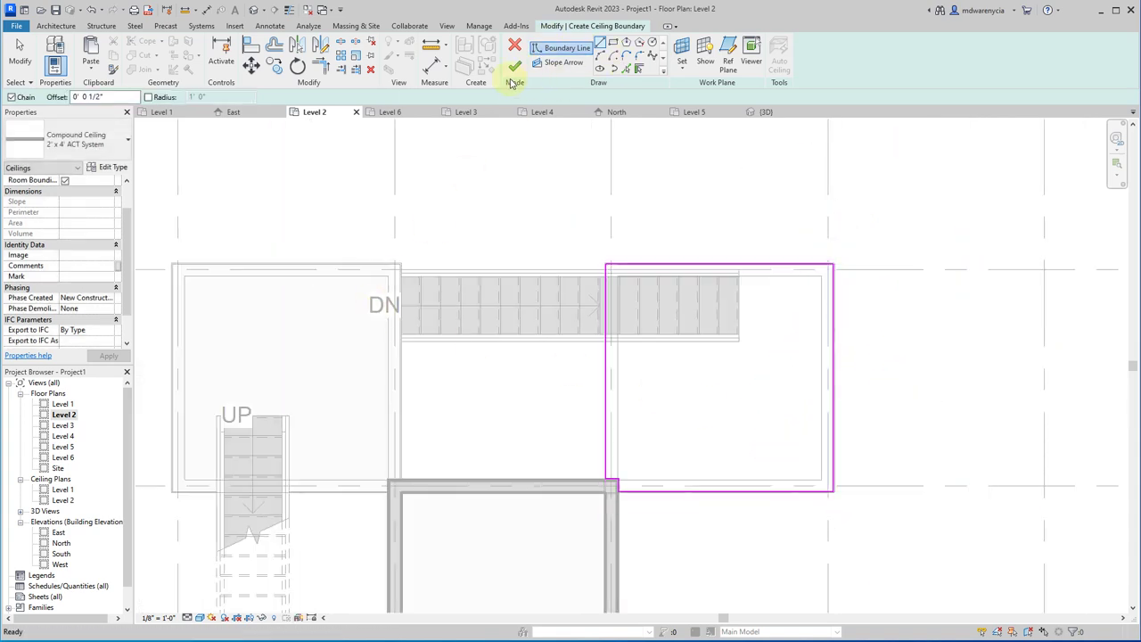
left_click(515, 66)
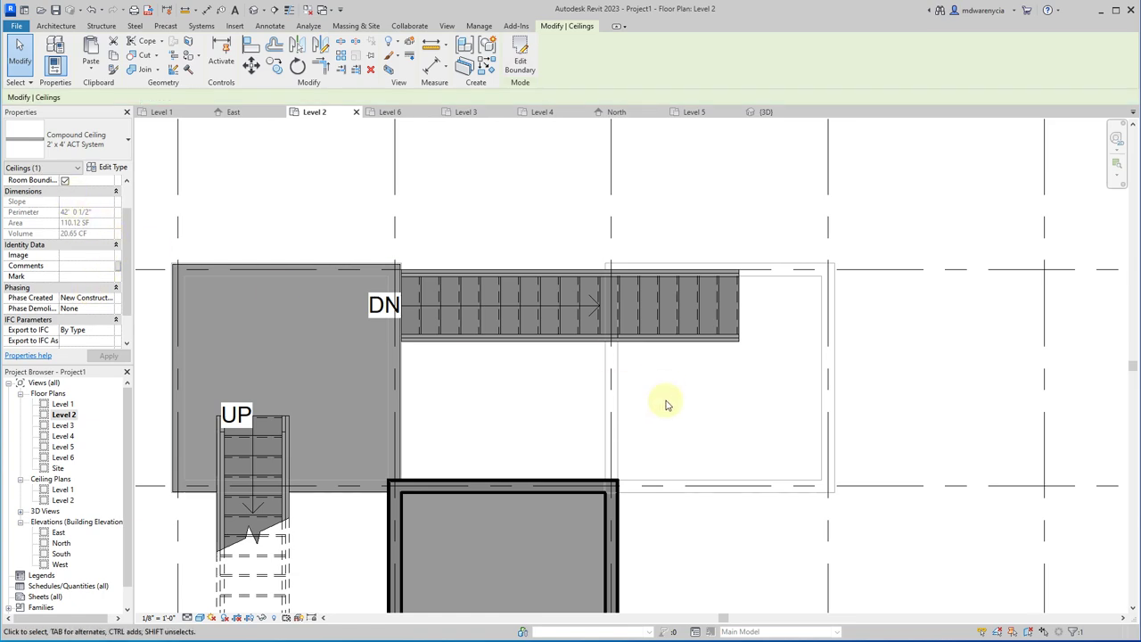
- In the 3D view, change the new ceiling's height offset from Level 2 so it sits against the underside of the Level 3 box
scroll(665, 405, "up", 2)
left_click(767, 112)
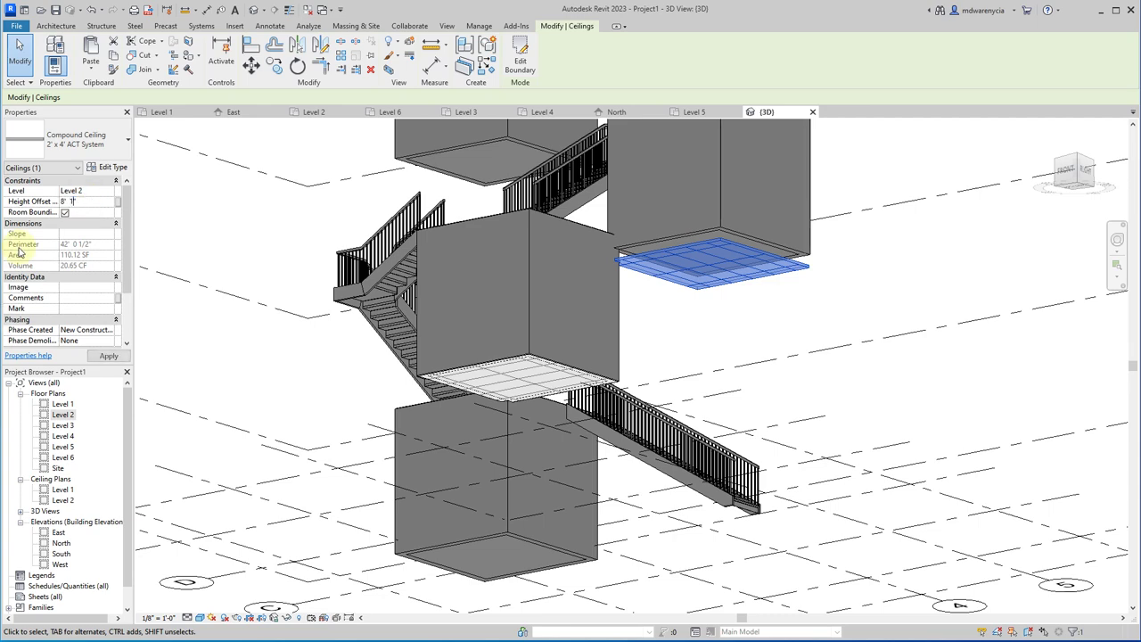
left_click(800, 344)
middle_click_drag(799, 345, 654, 369, "shift")
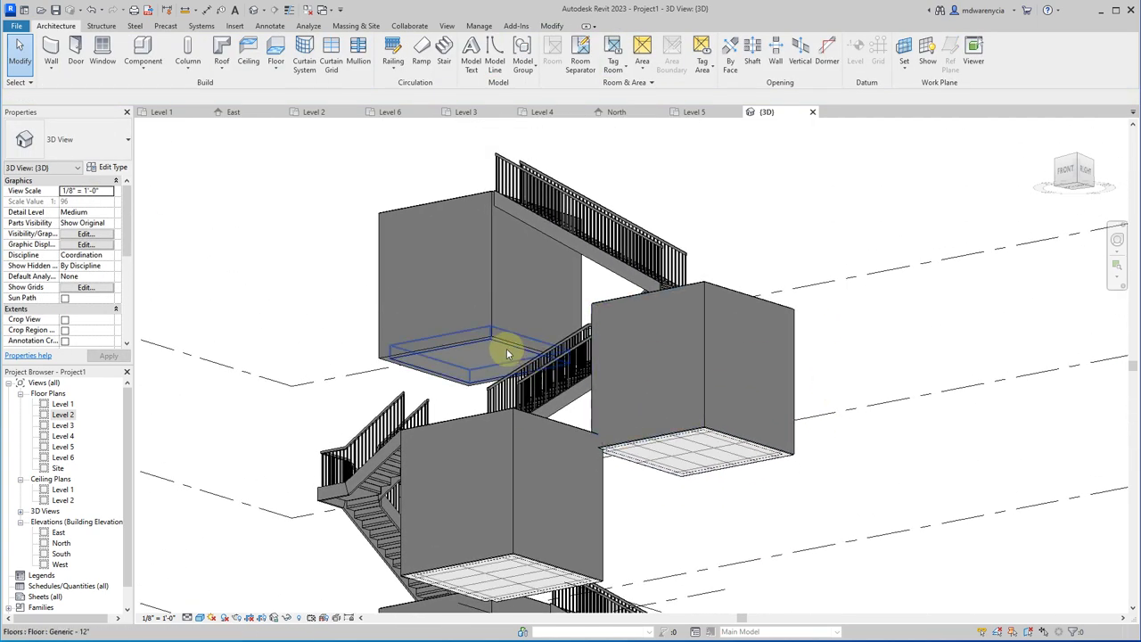
- In the Level 3 floor plan, set the underlay's top level to Level 4, keeping Level 2 as its base
left_click(711, 323)
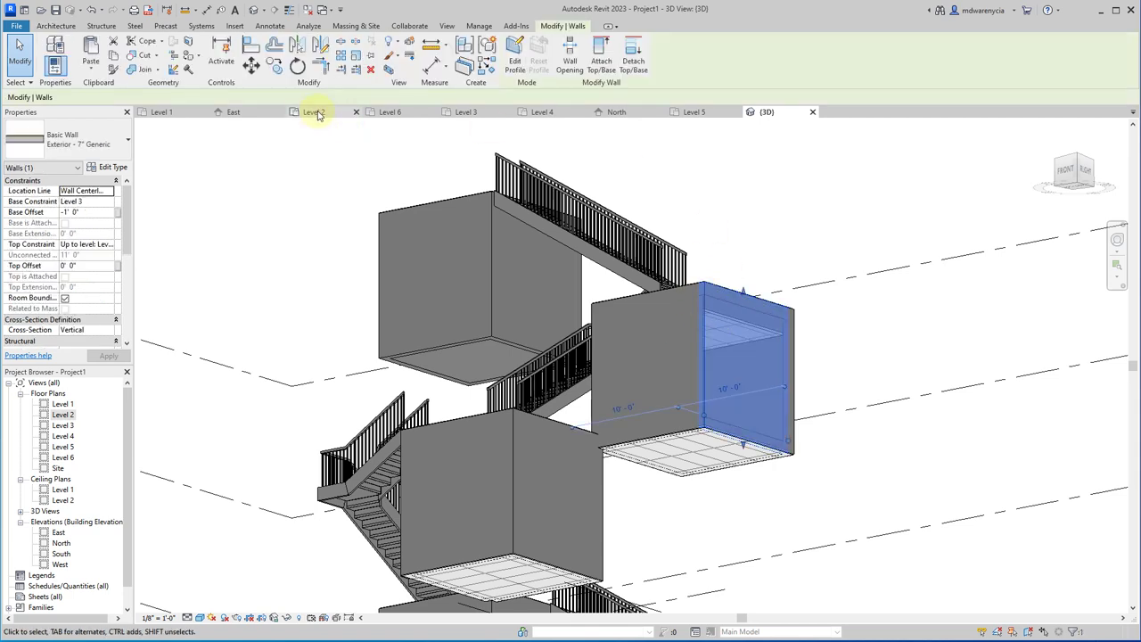
left_click(461, 113)
scroll(63, 269, "down", 5)
scroll(64, 268, "up", 5)
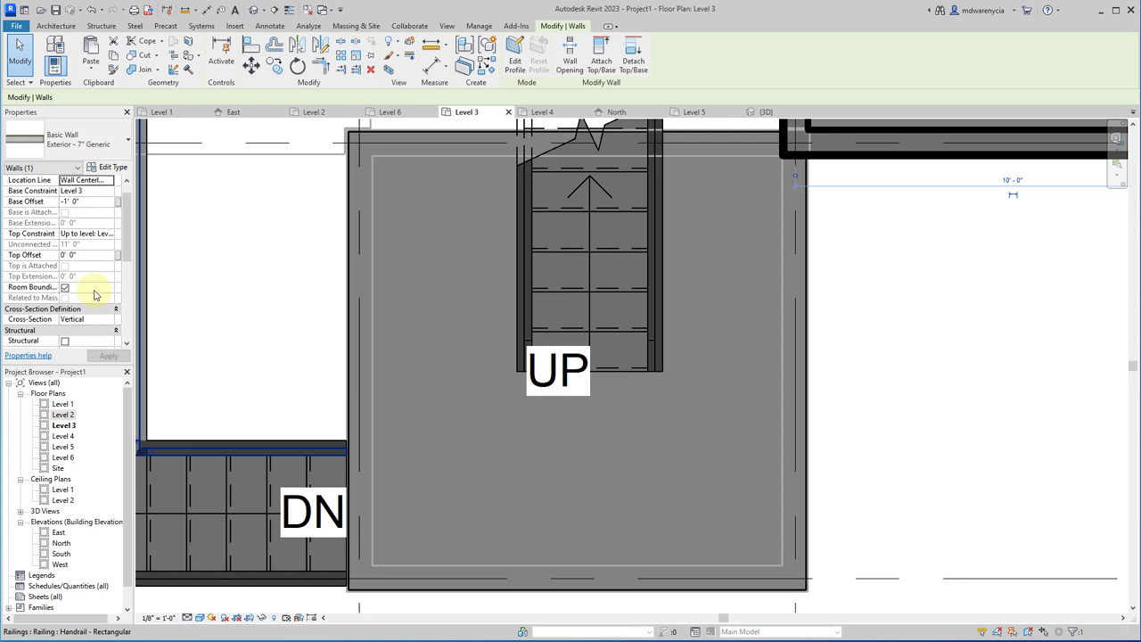
scroll(80, 285, "down", 3)
scroll(79, 282, "up", 3)
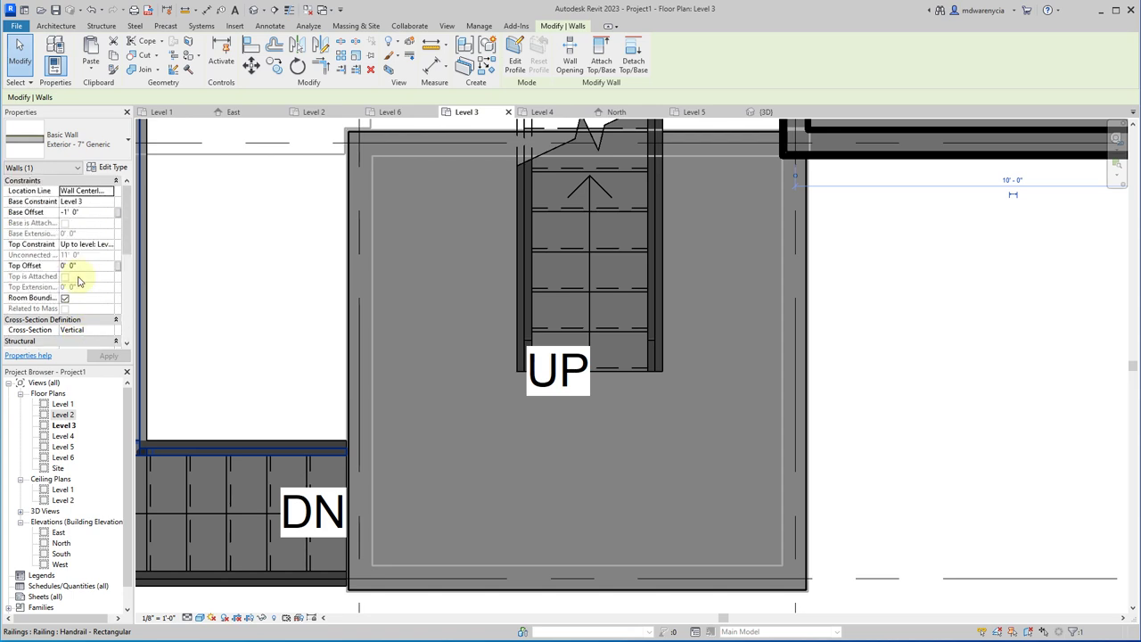
scroll(80, 272, "down", 5)
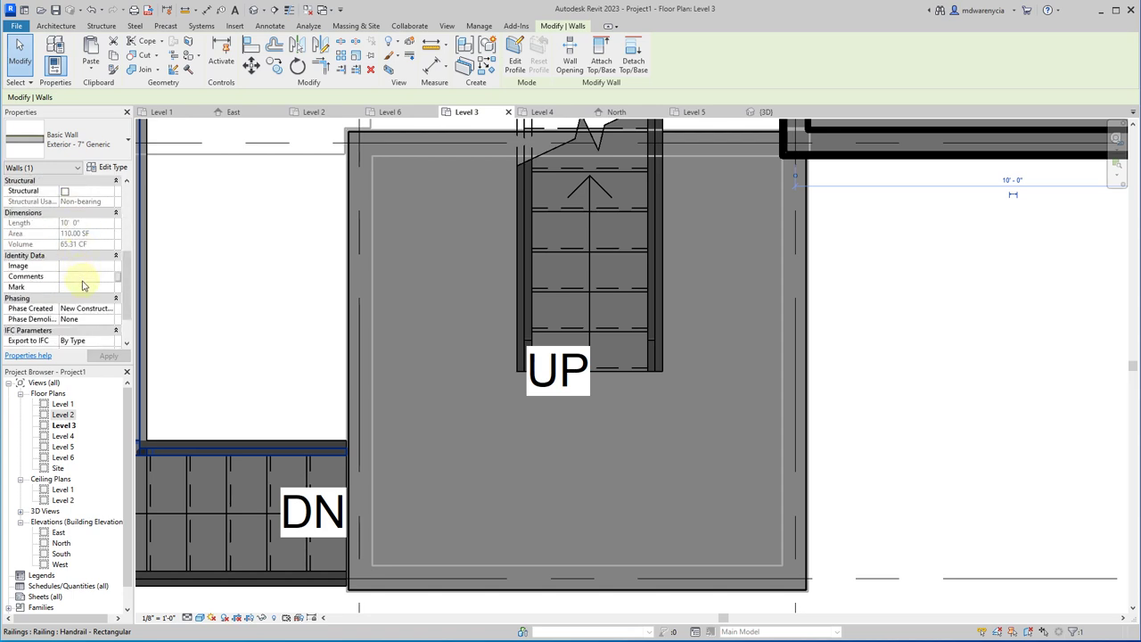
left_click(160, 285)
scroll(83, 263, "down", 3)
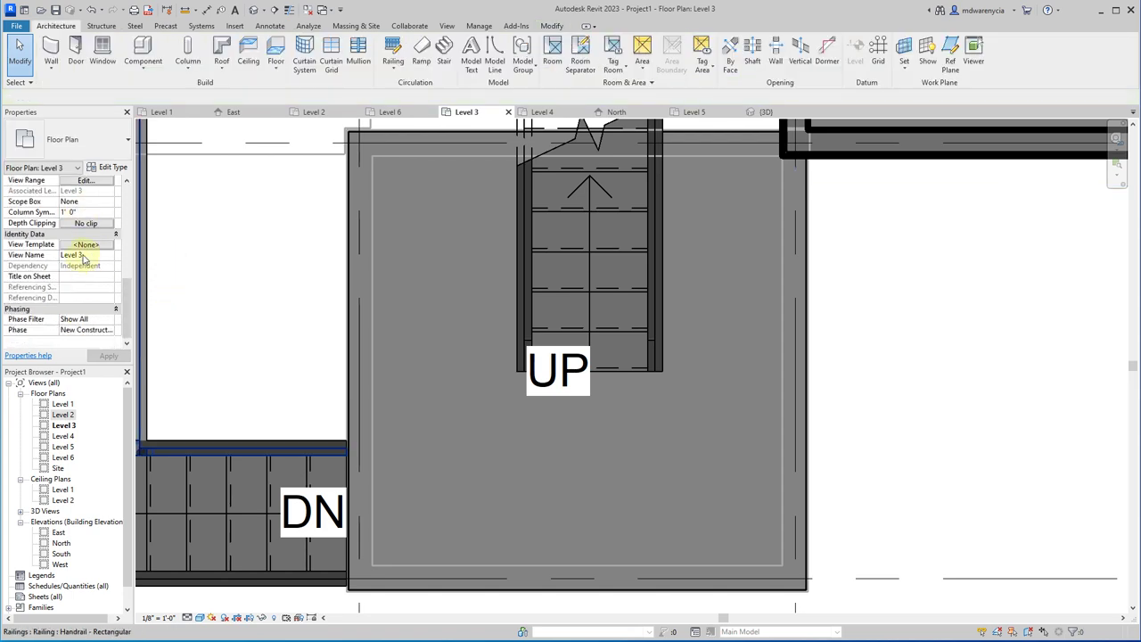
scroll(89, 285, "up", 6)
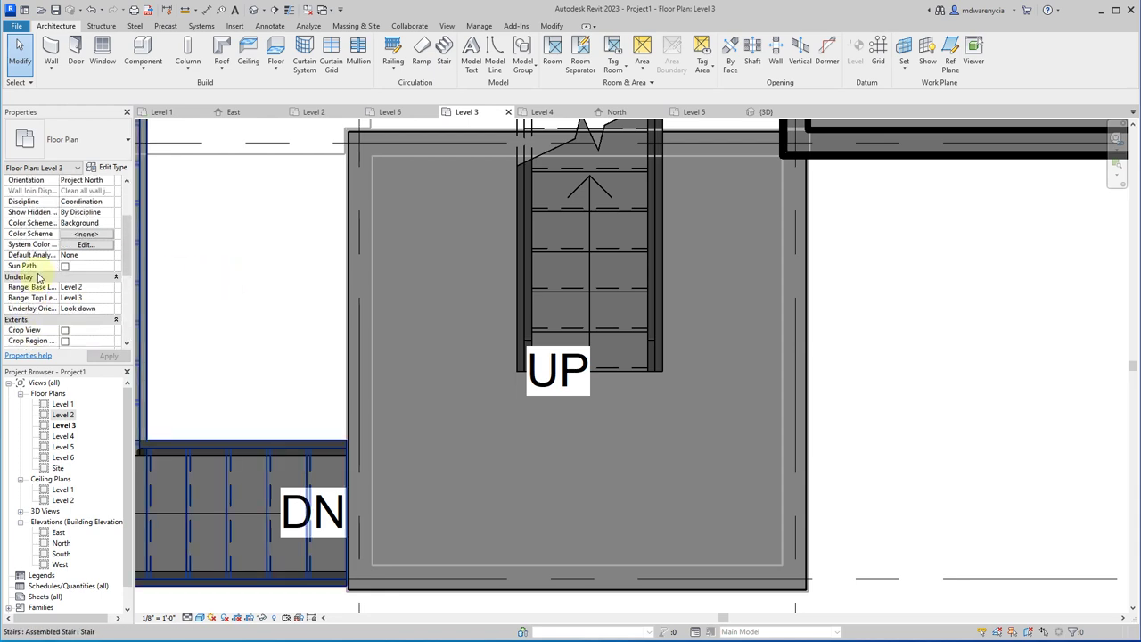
left_click(80, 298)
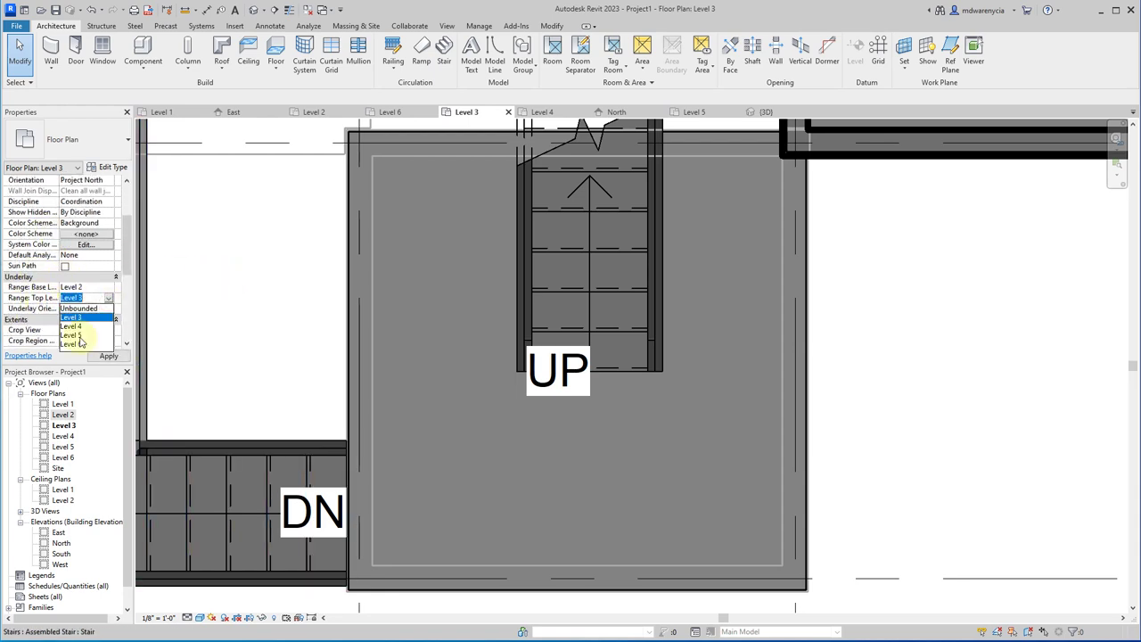
left_click(71, 327)
- Start a sketched ceiling and draw its north and west boundary lines along the underlaid northwest box's outer wall faces with a 0' 0 1/2" offset
scroll(471, 306, "down", 3)
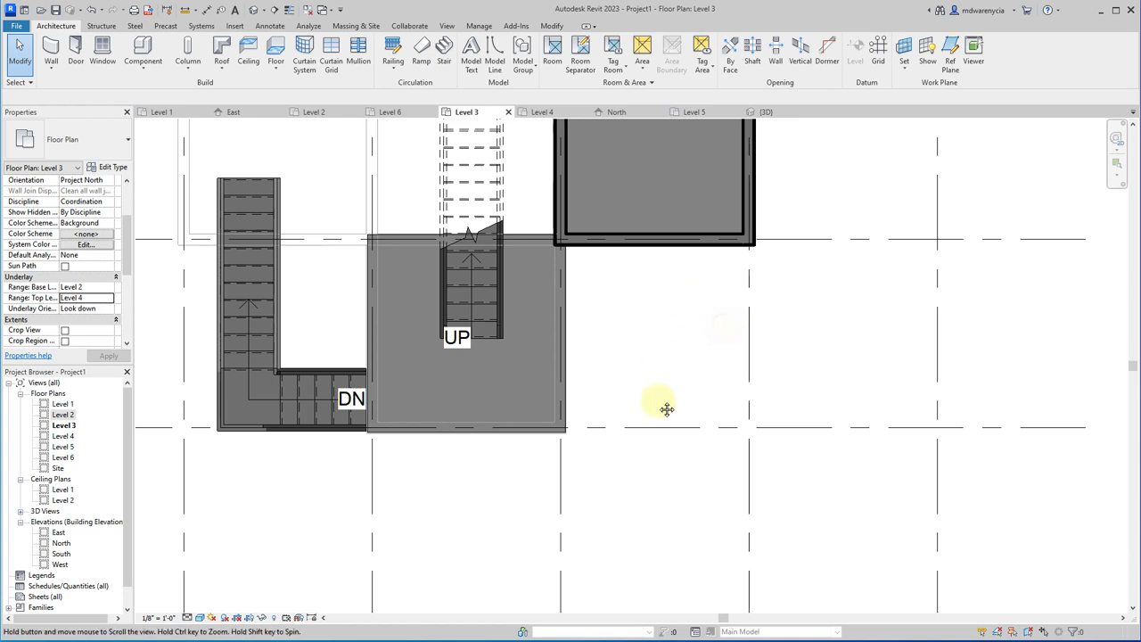
middle_click_drag(585, 198, 585, 368)
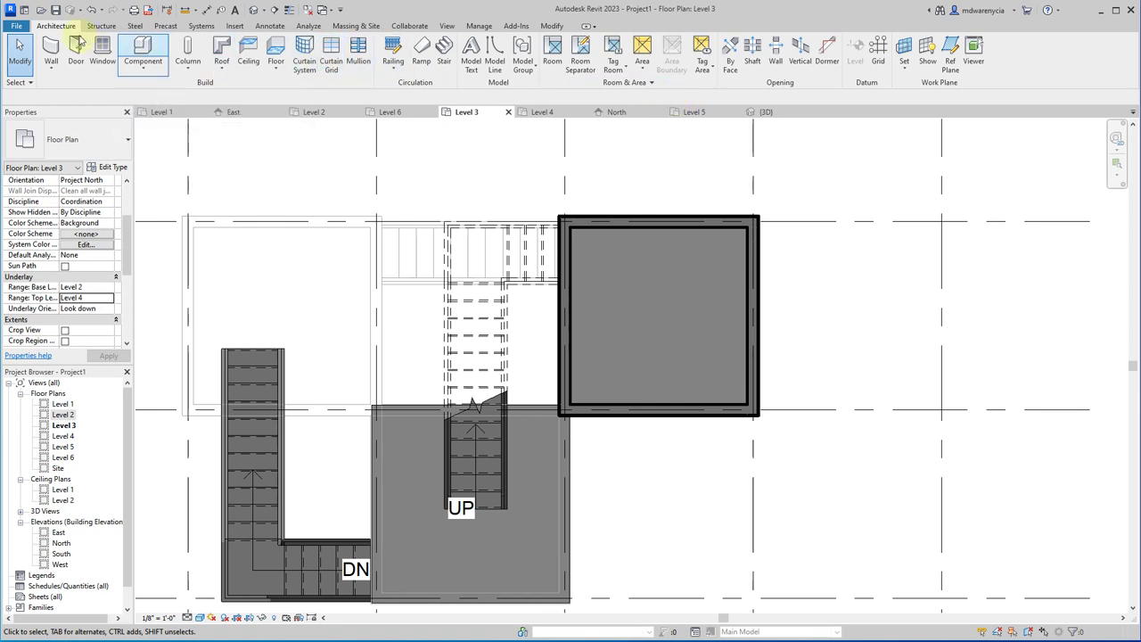
left_click(249, 55)
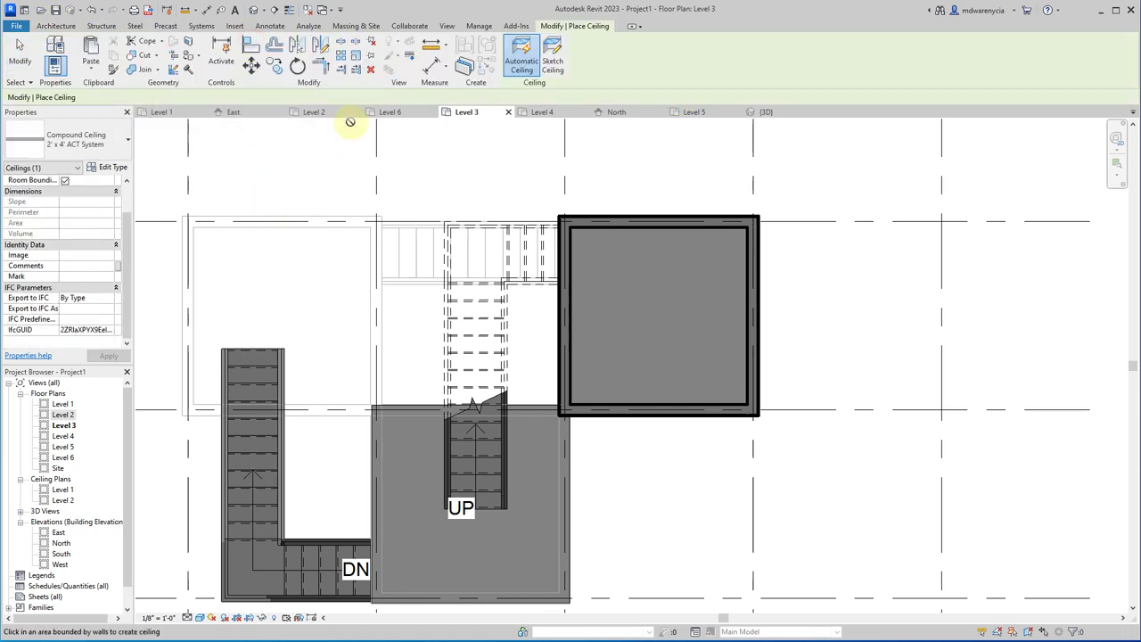
left_click(551, 60)
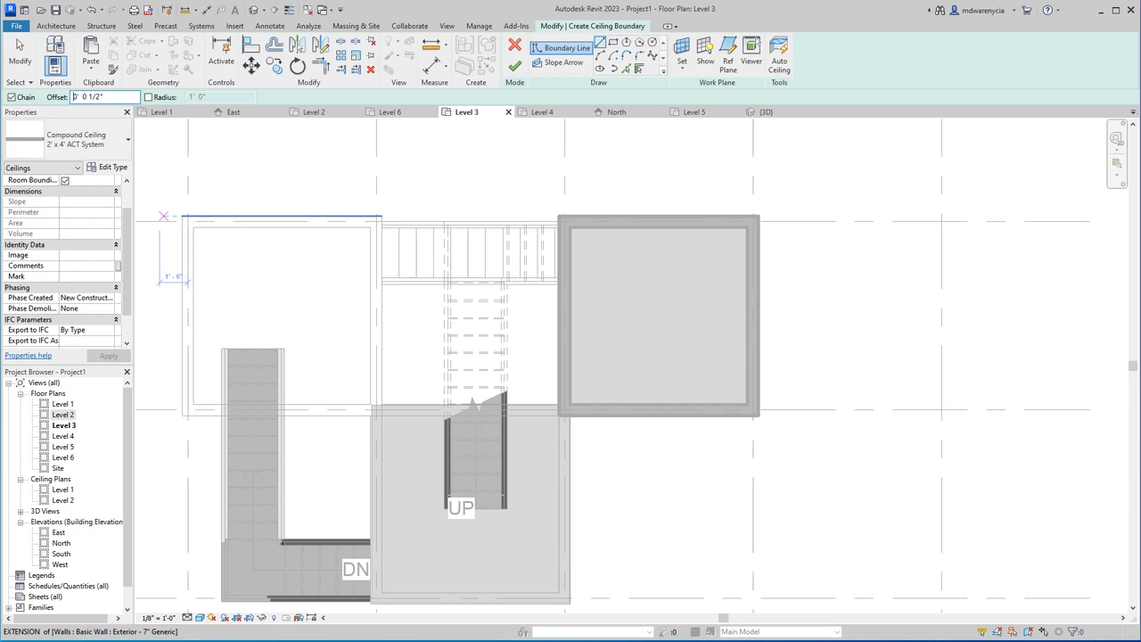
scroll(247, 259, "up", 3)
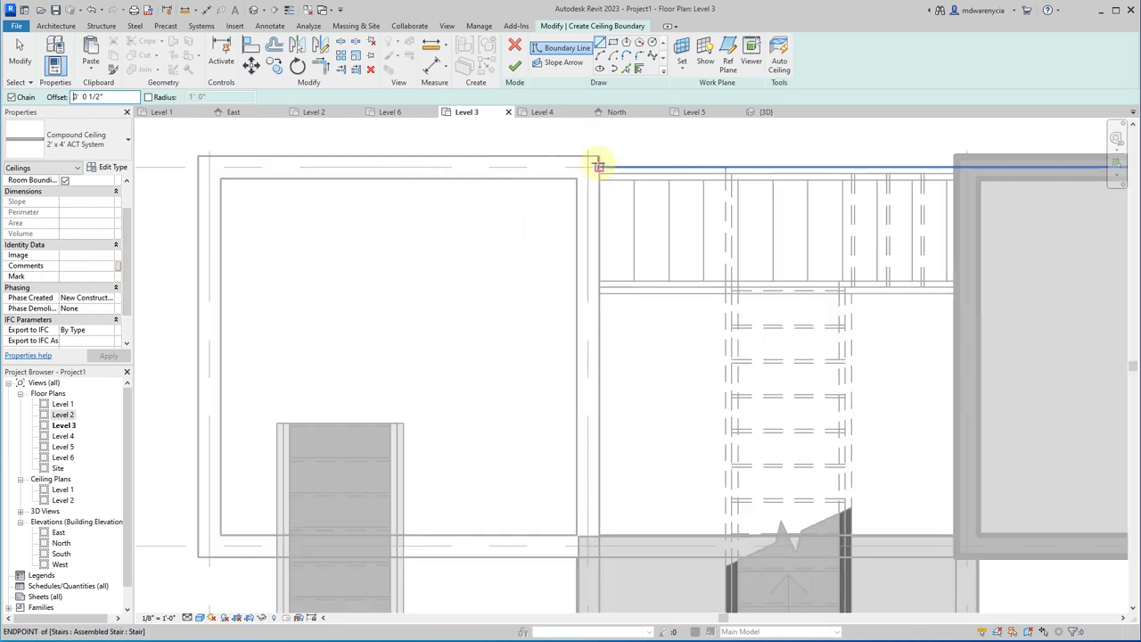
left_click(594, 161)
scroll(165, 154, "up", 1)
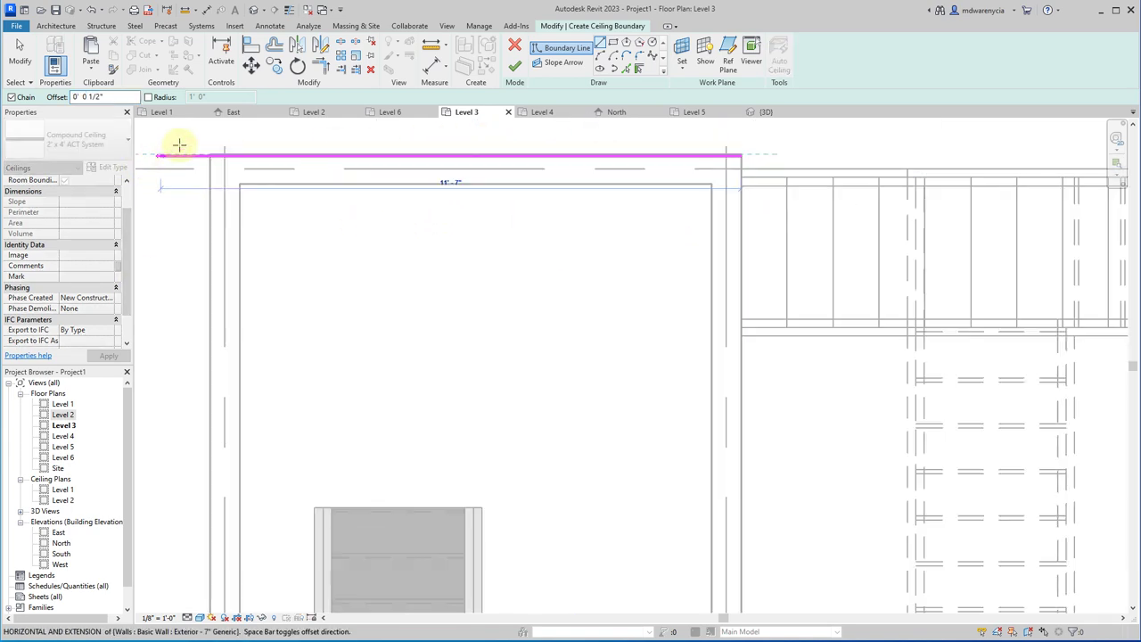
scroll(179, 145, "up", 1)
left_click(224, 152)
scroll(184, 453, "up", 1)
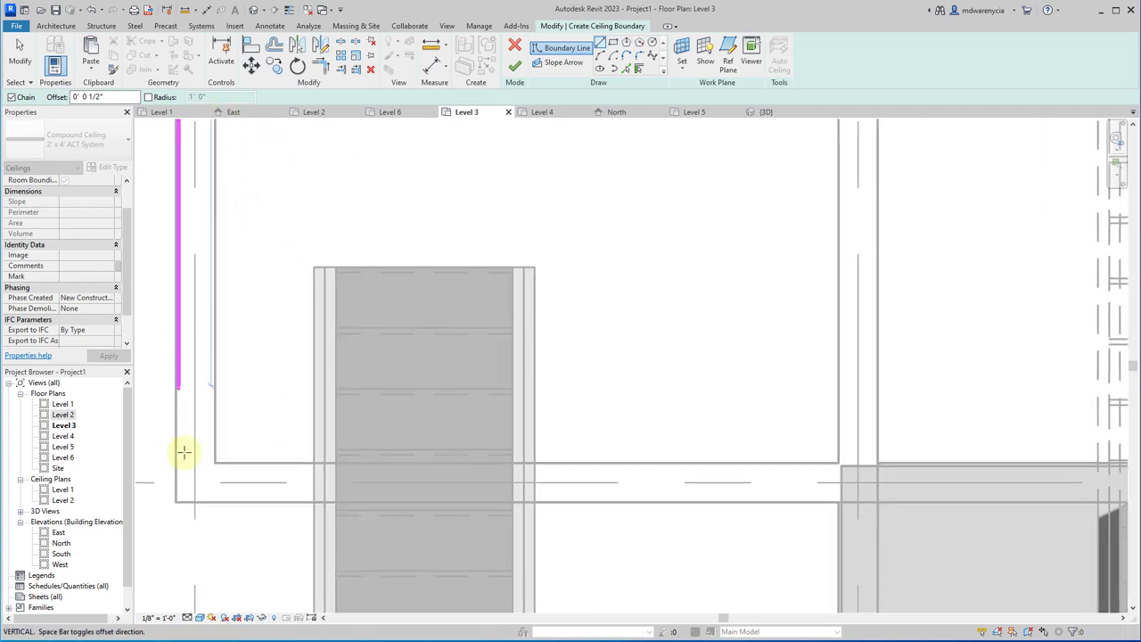
left_click(175, 500)
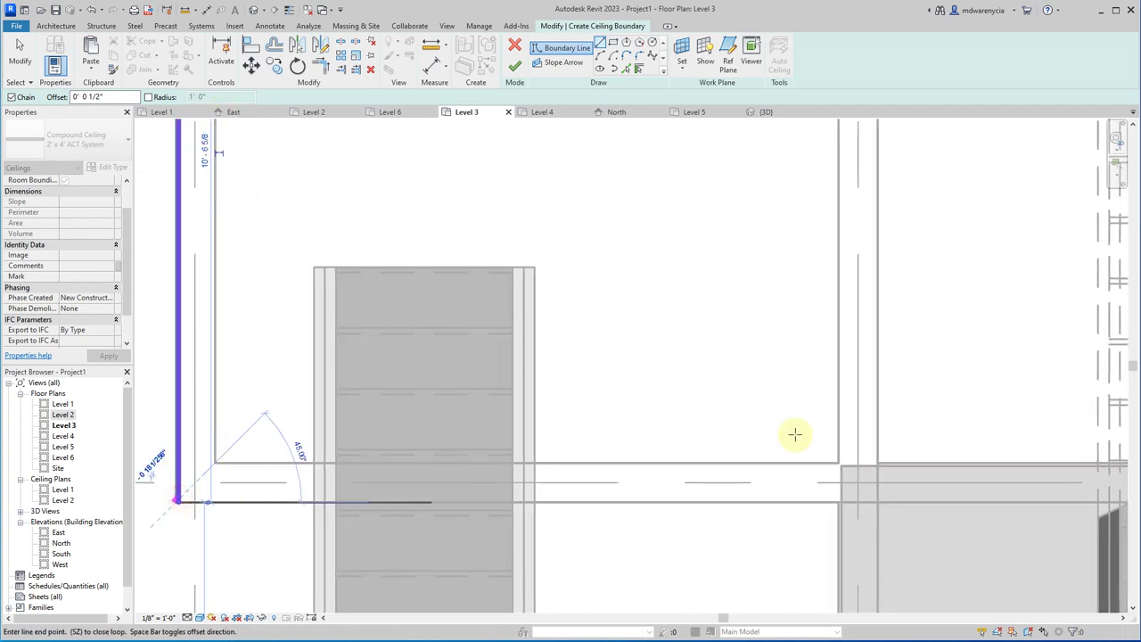
- Draw the ceiling's south boundary line and two short lines notching around the existing floor corner at the underlaid box's southeast corner
scroll(843, 501, "up", 1)
scroll(844, 506, "up", 4)
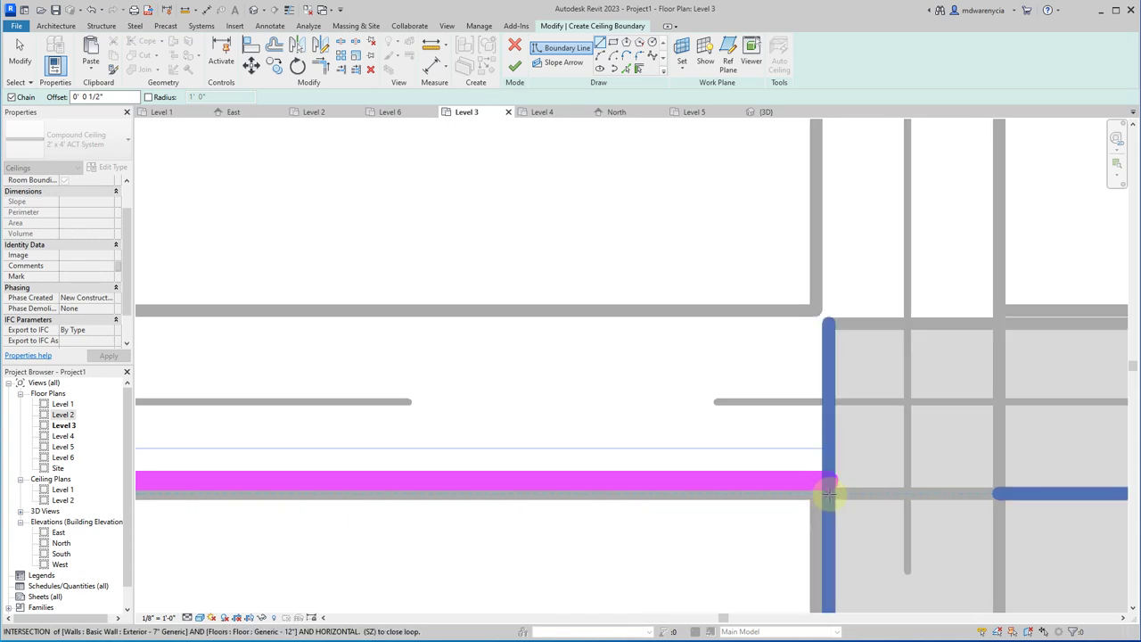
left_click(827, 488)
left_click(819, 311)
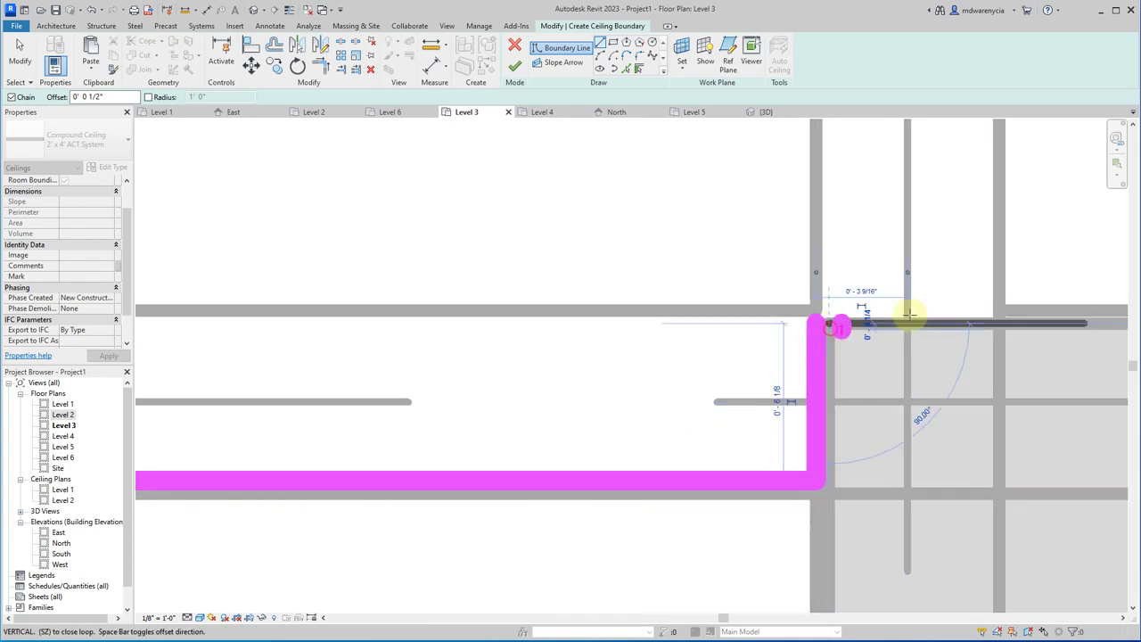
left_click(992, 314)
- Close the ceiling boundary along the underlaid box's east outer wall face up to the northeast corner and finish the sketch
mouse_move(942, 540)
middle_mouse_down()
mouse_move(912, 257)
mouse_move(918, 606)
mouse_move(803, 326)
middle_mouse_up()
scroll(820, 205, "down", 2)
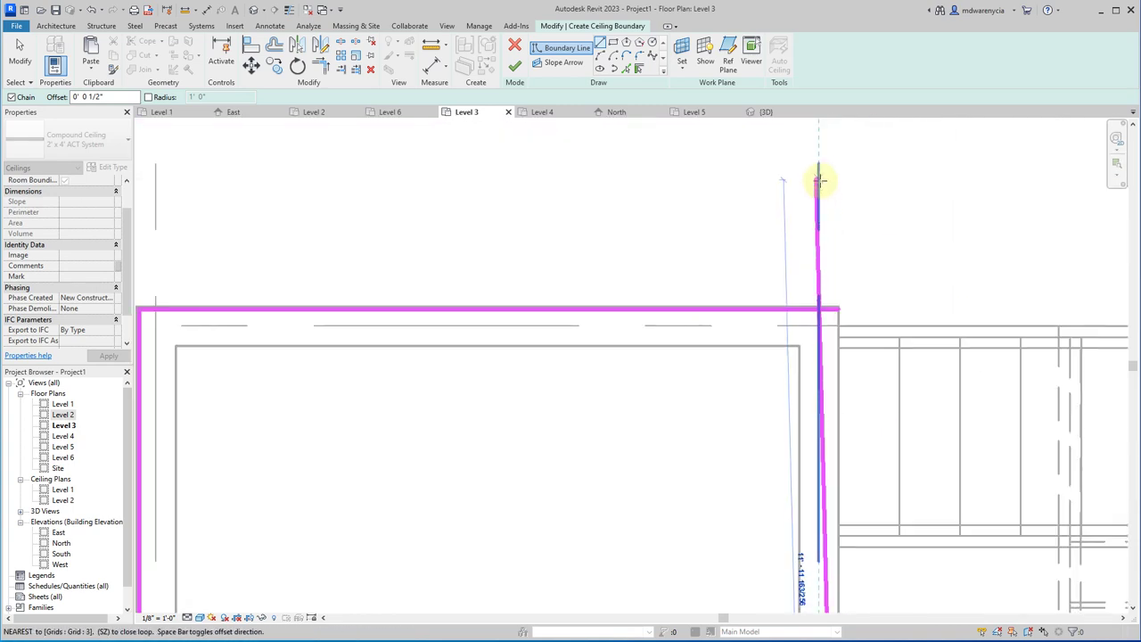
scroll(820, 181, "up", 3)
left_click(840, 390)
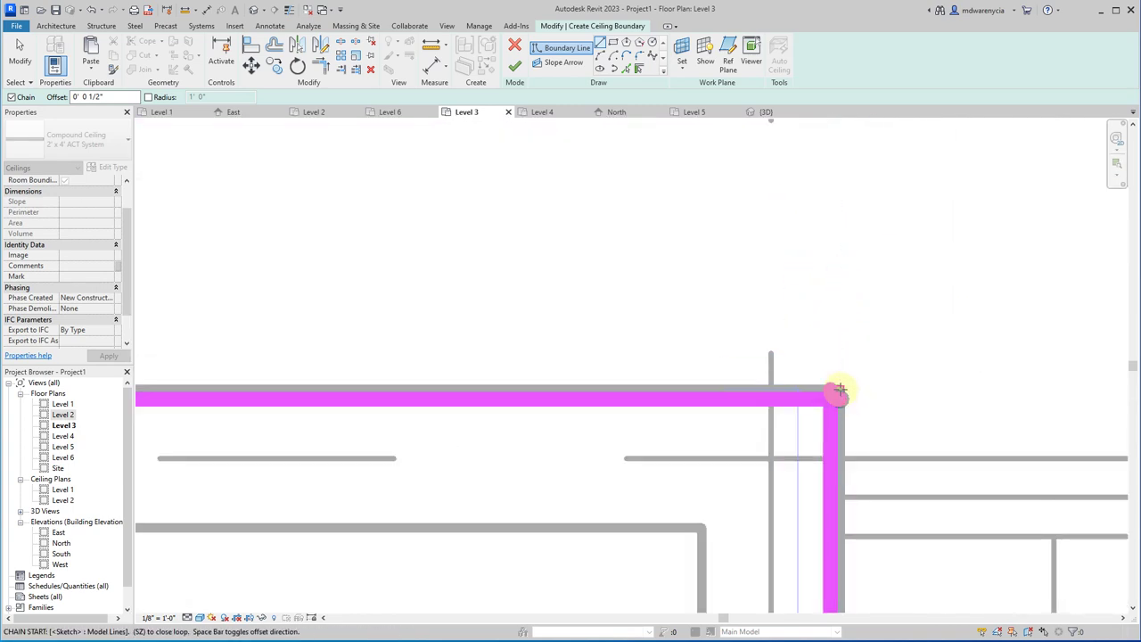
middle_click_drag(755, 413, 642, 425)
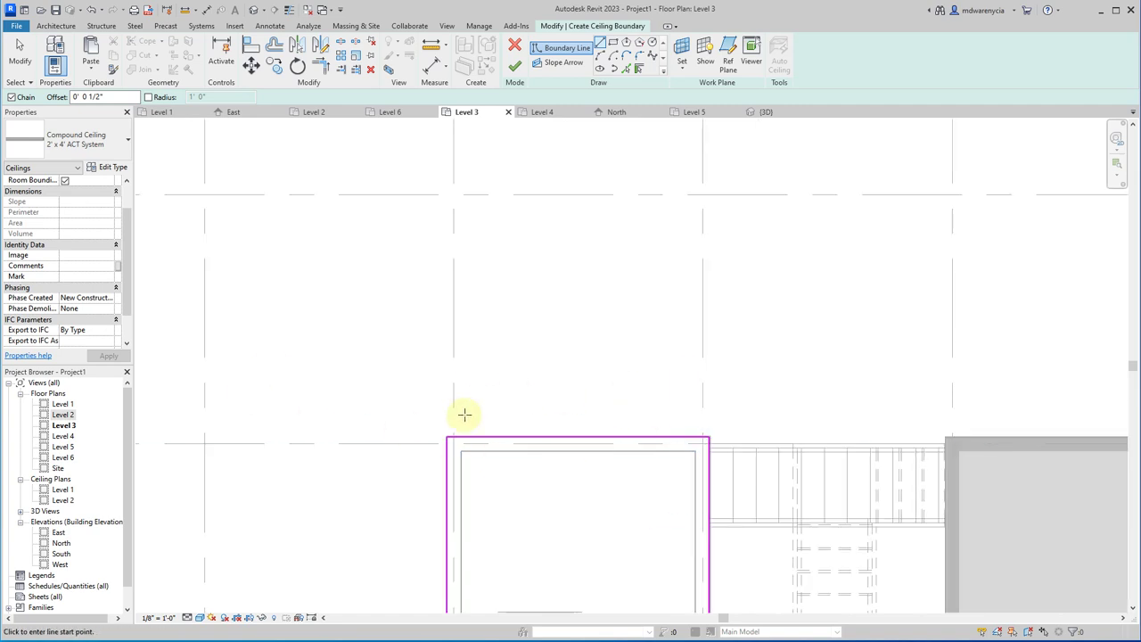
left_click(512, 67)
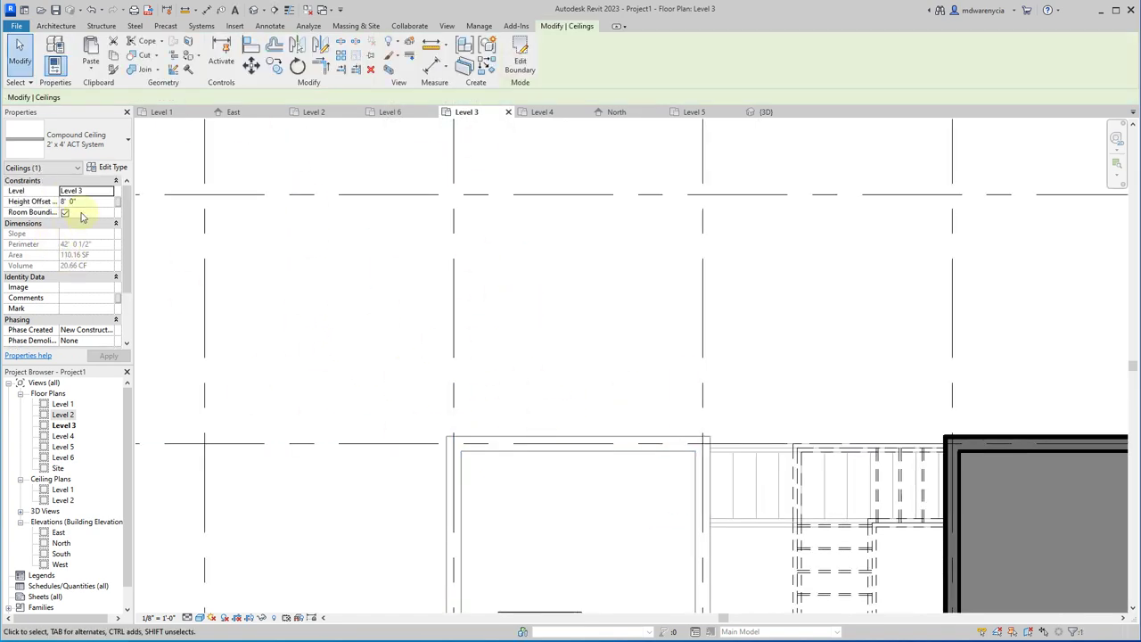
left_click(155, 309)
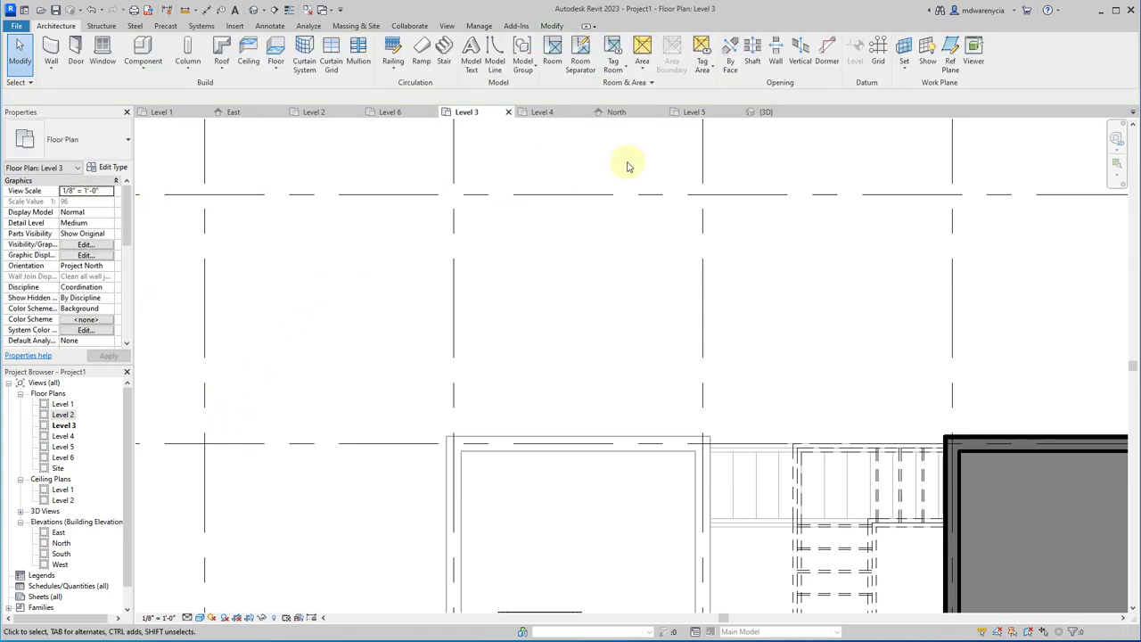
- In the 3D view, set the new ceiling's height offset from Level 3 to 8' 11 1/2"
left_click(764, 112)
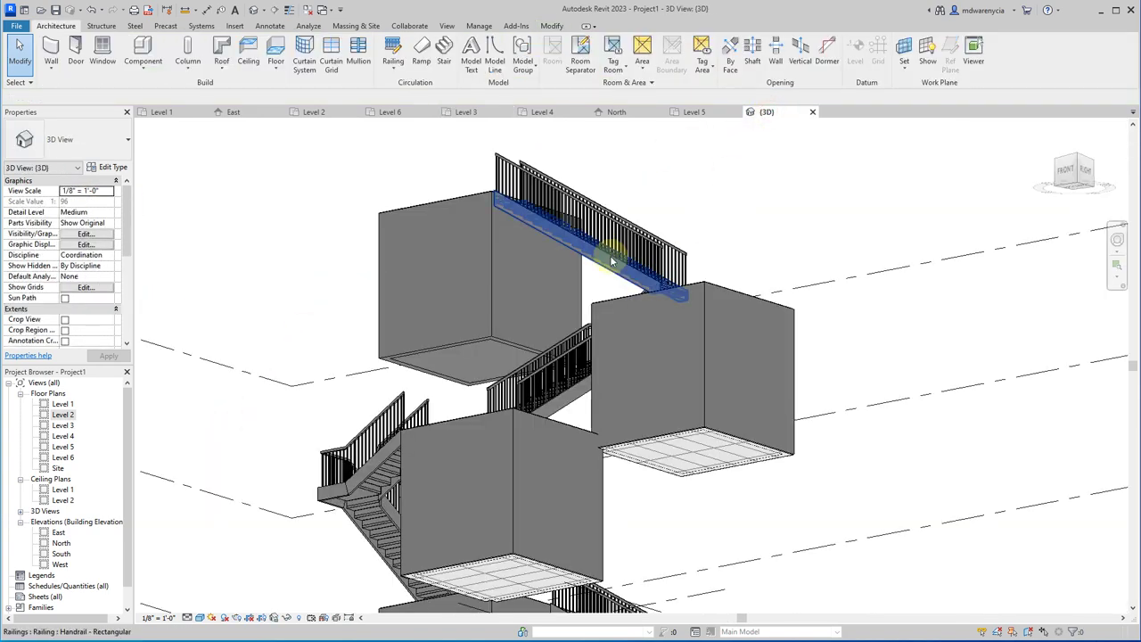
left_click(448, 358)
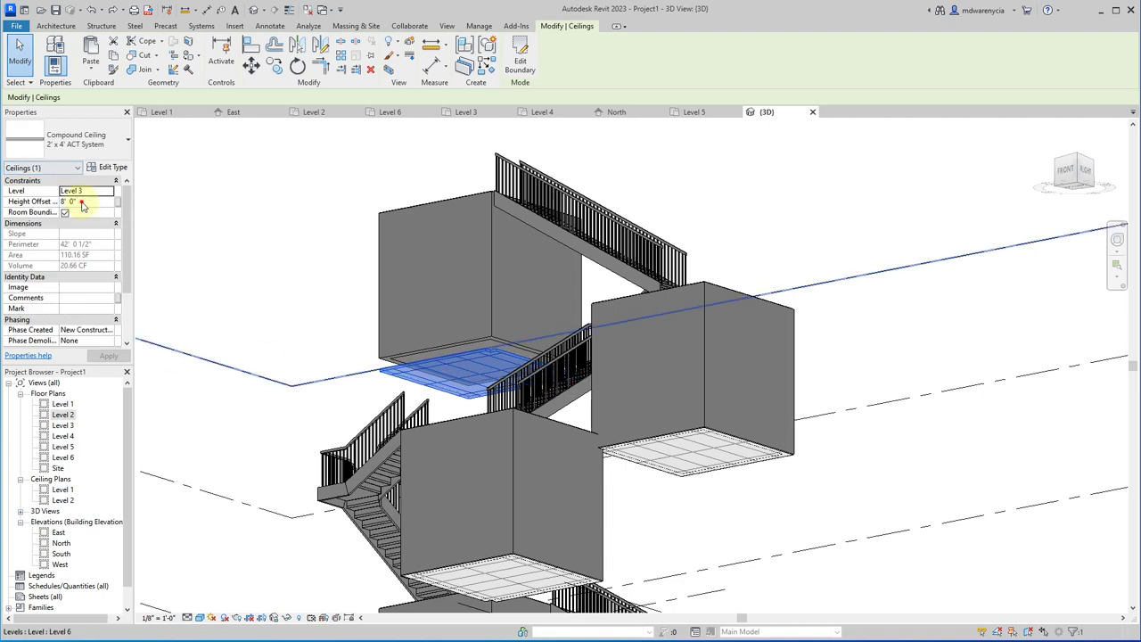
left_click(80, 201)
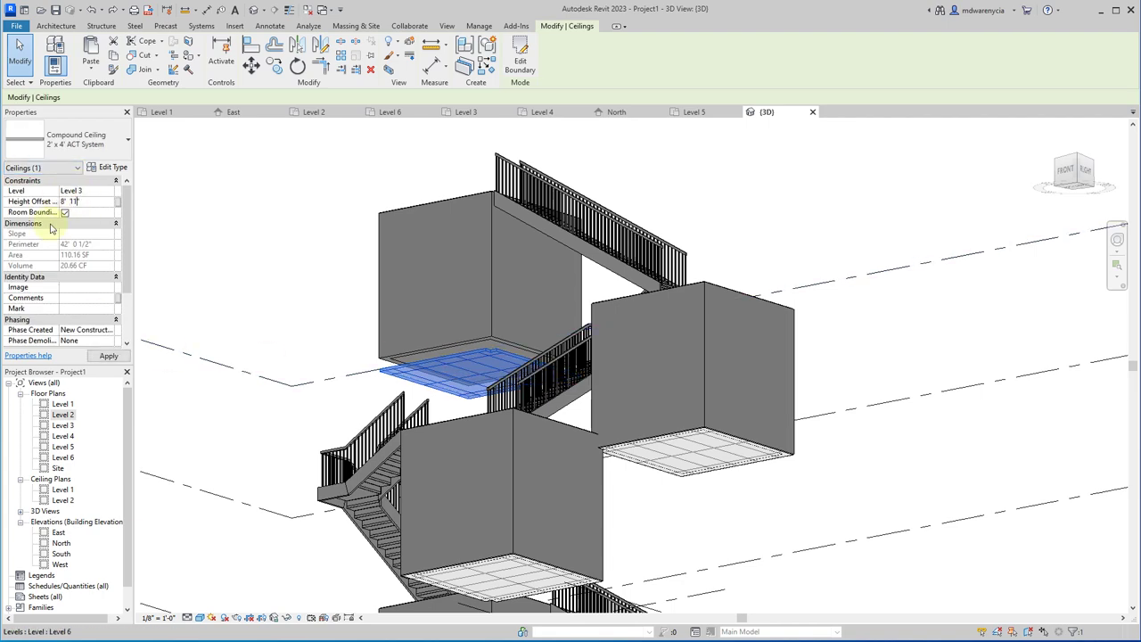
key("Return")
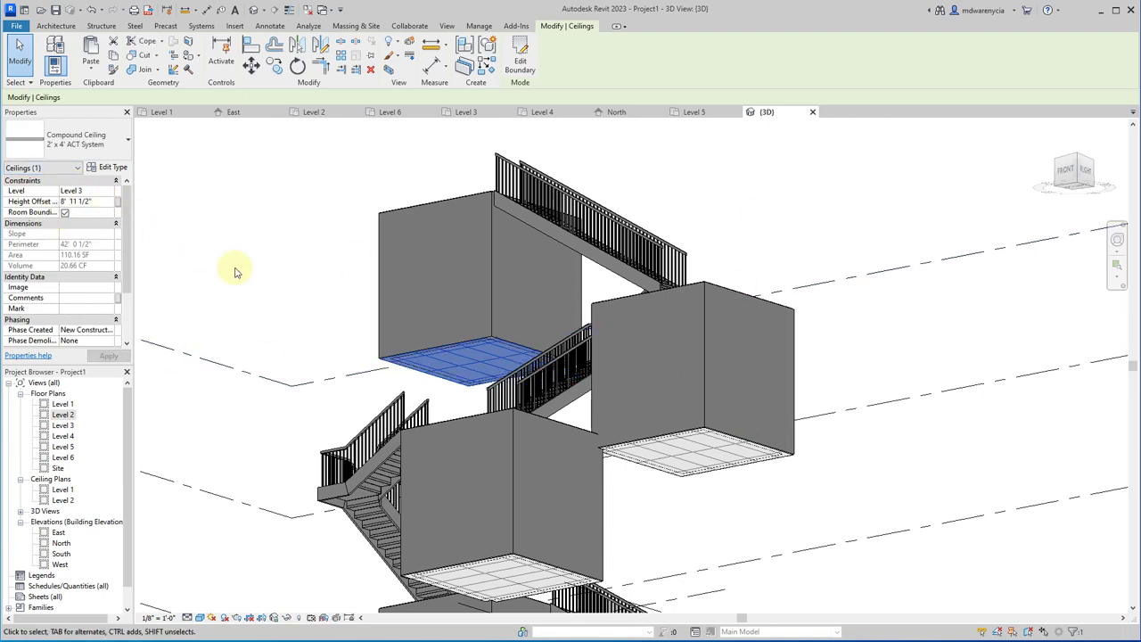
- Edit the new ceiling's boundary in the Level 4 floor plan and delete the short notch lines at its southeast corner
scroll(509, 357, "up", 5)
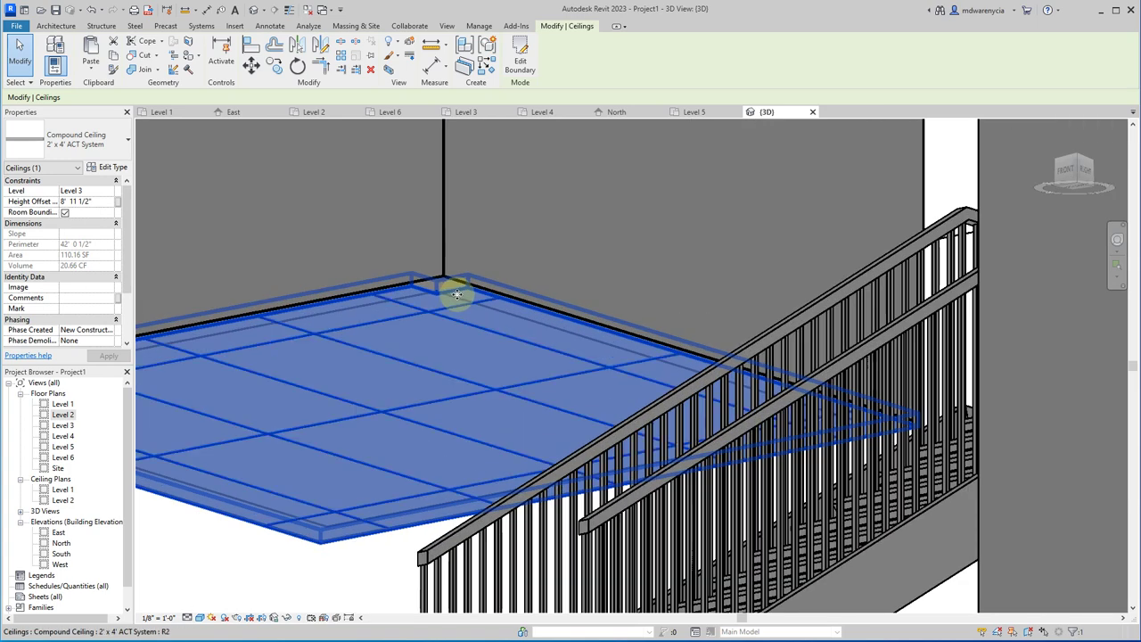
double_click(458, 295)
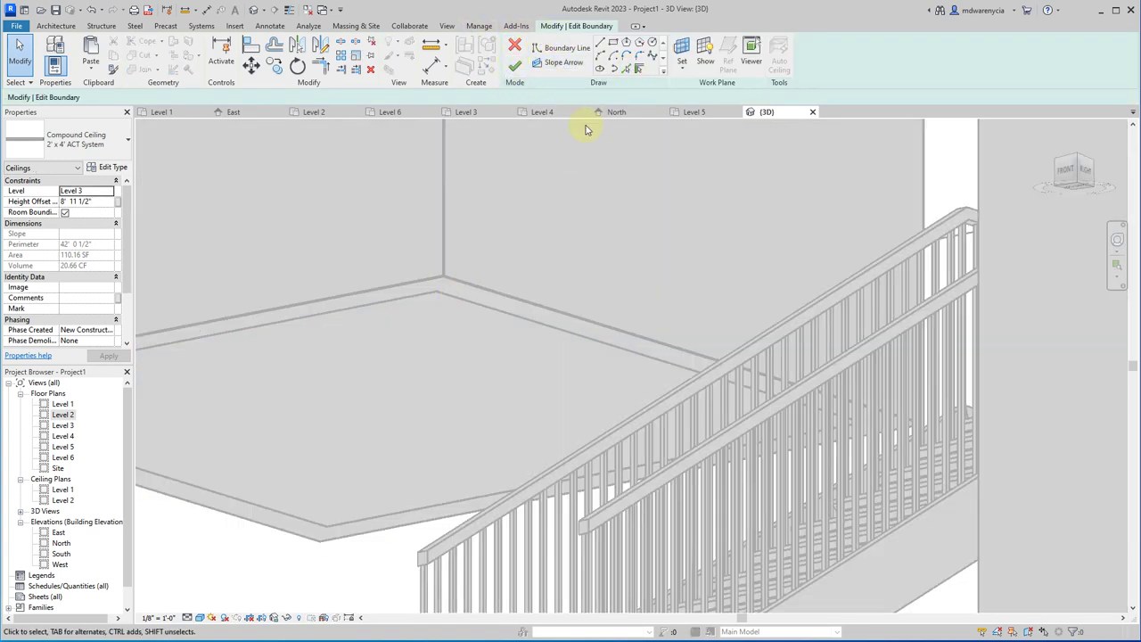
left_click(537, 110)
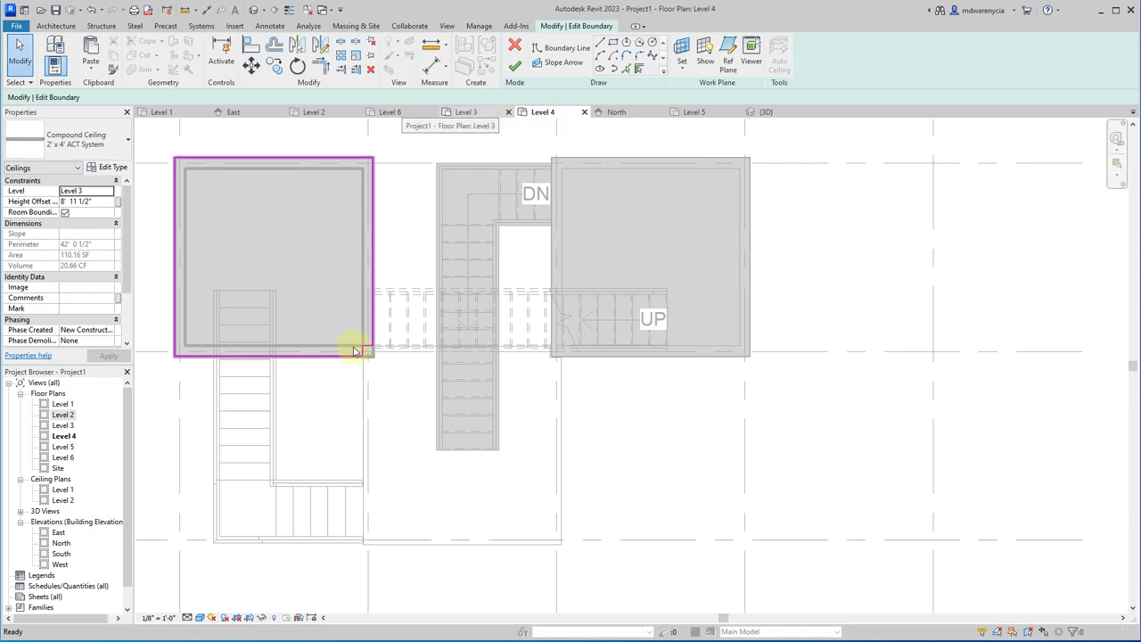
scroll(343, 330, "up", 4)
middle_click_drag(443, 228, 443, 331)
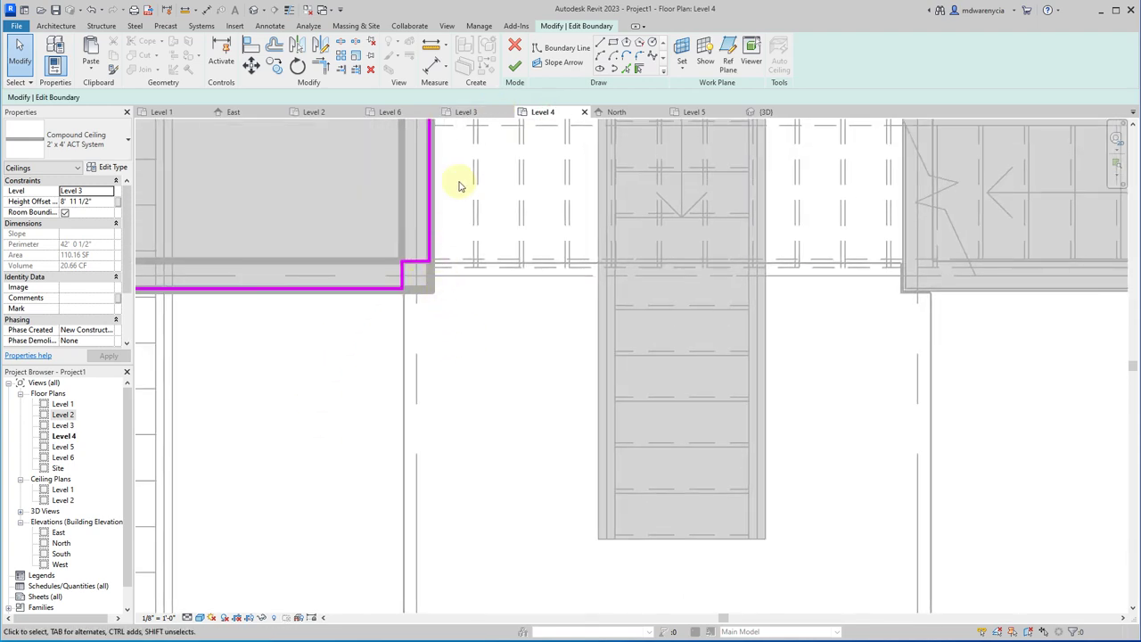
left_click(423, 260)
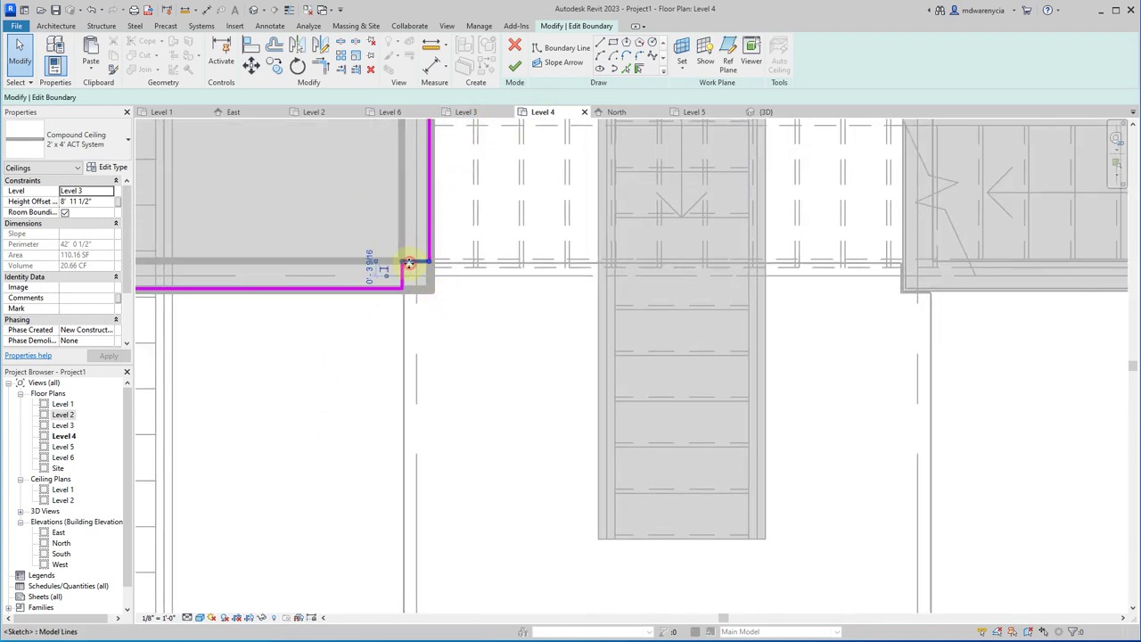
key("Delete")
- Extend the ceiling's east and south boundary lines to meet at the box's southeast corner, finish the edit and return to the 3D view
left_click(429, 251)
left_click_drag(433, 269, 426, 328)
scroll(425, 258, "up", 4)
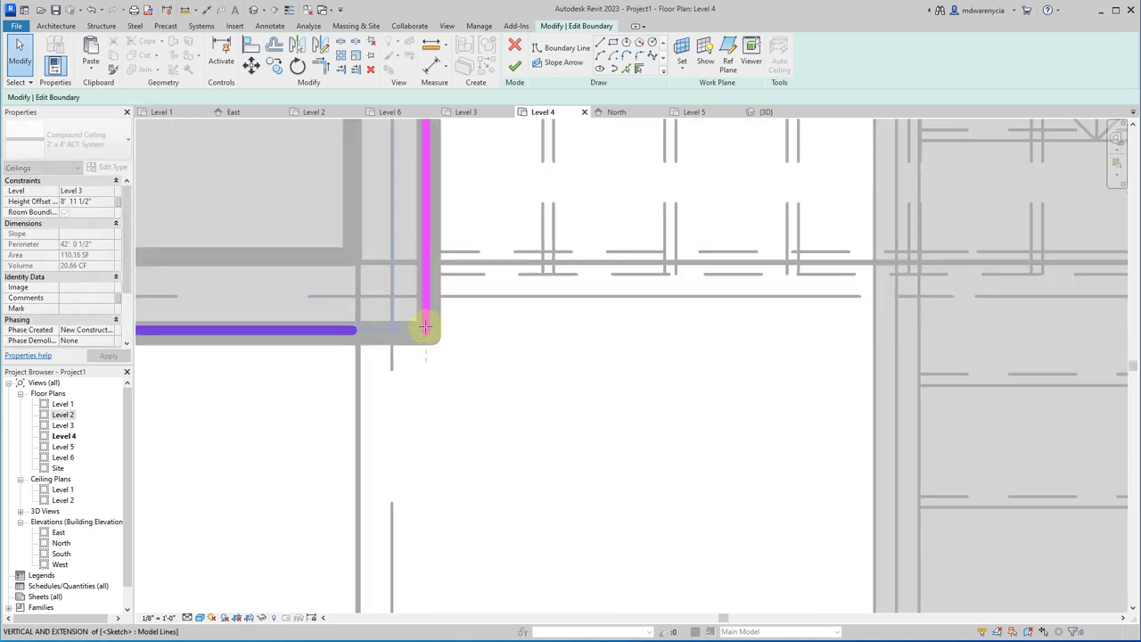
left_click(363, 329)
left_click_drag(356, 331, 426, 330)
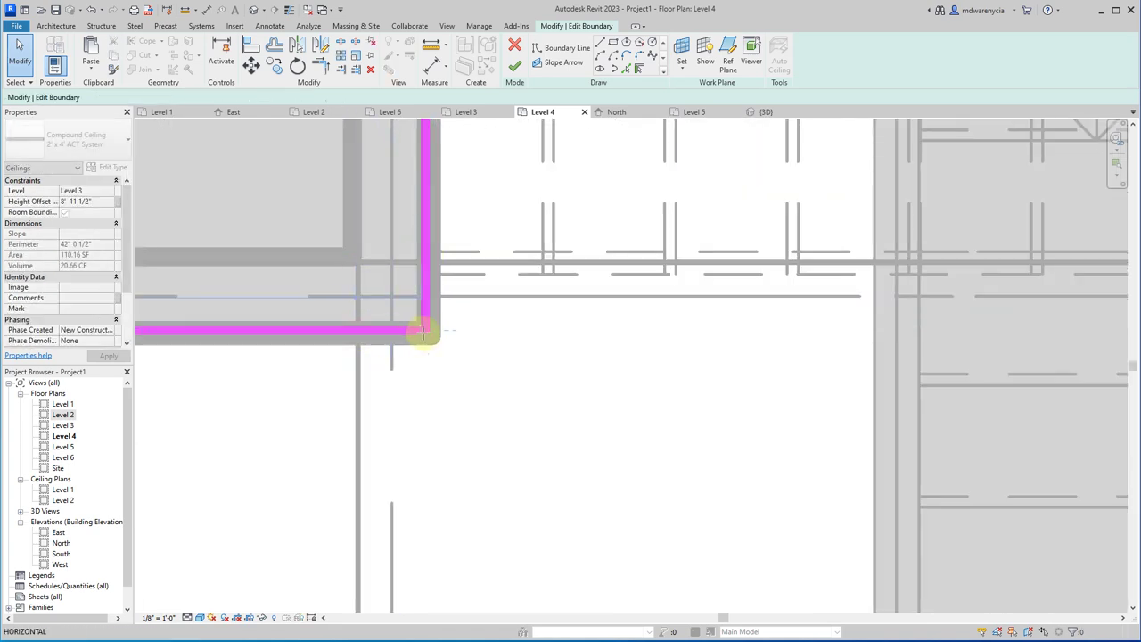
left_click(567, 360)
left_click(514, 70)
scroll(580, 563, "down", 6)
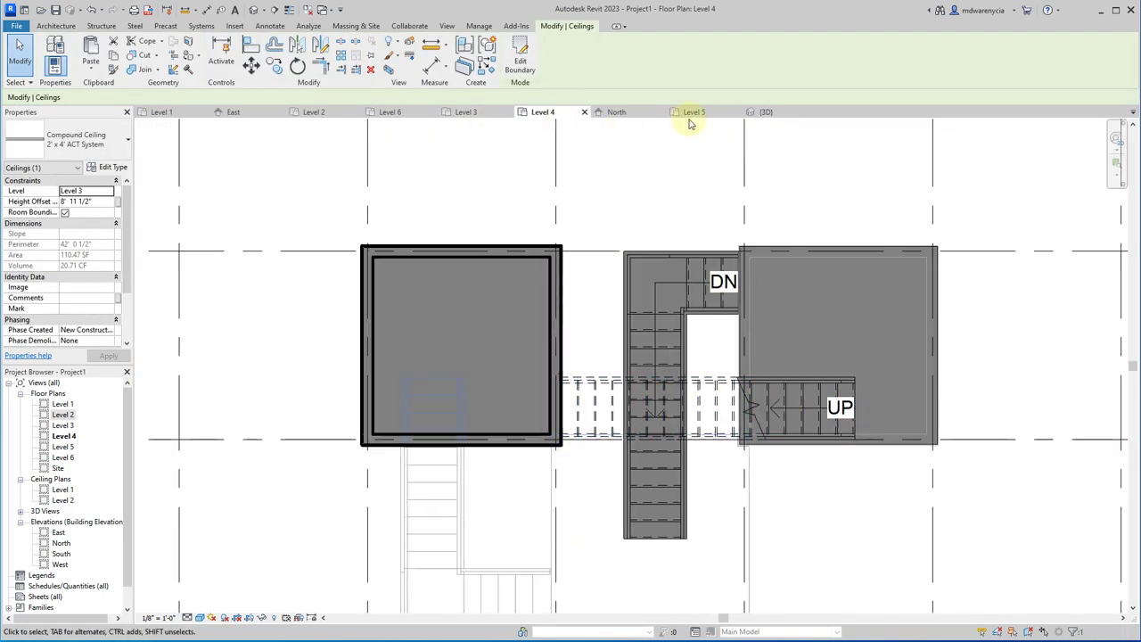
left_click(764, 112)
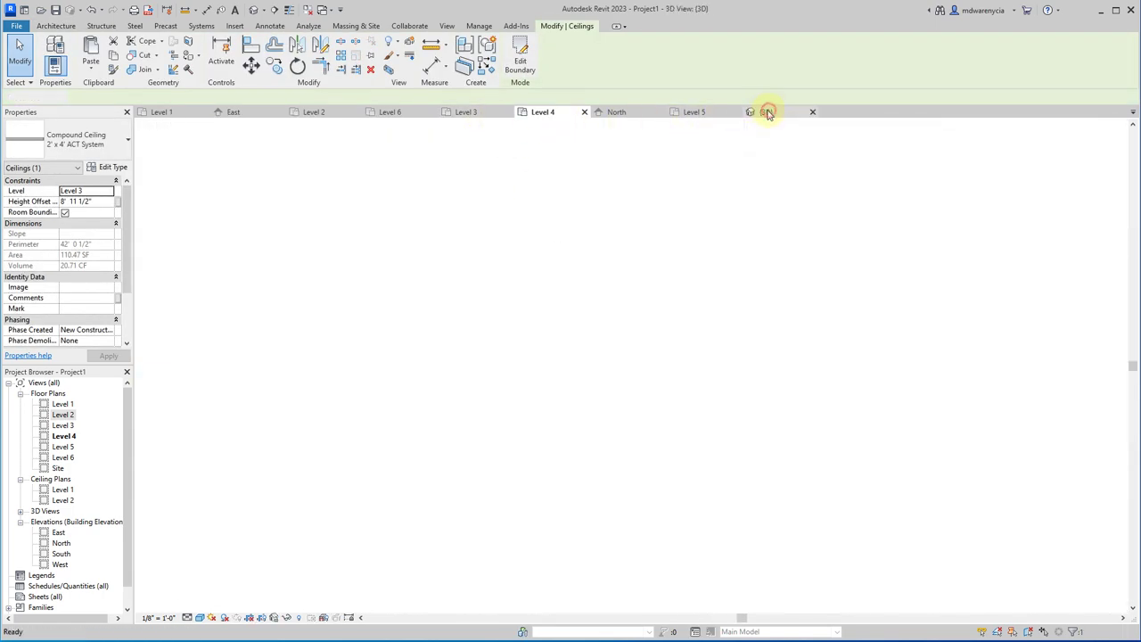
- Examine the stacked boxes, their ceilings and the connecting stairs in the 3D view from above, below and all sides
scroll(369, 347, "down", 5)
left_click(348, 328)
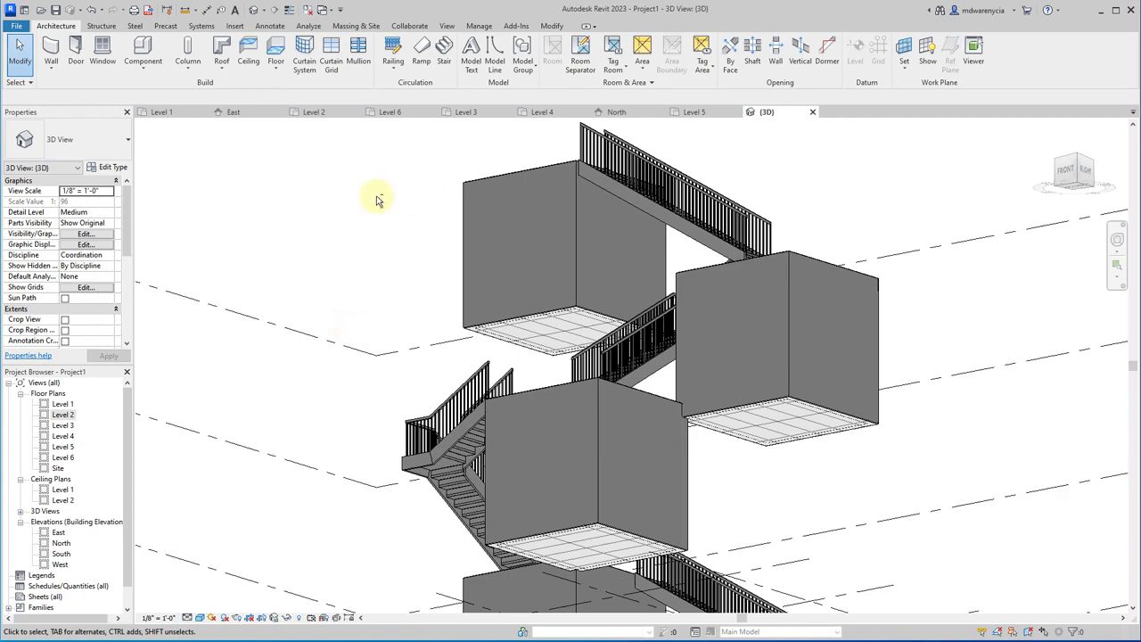
middle_click_drag(377, 194, 538, 353, "shift")
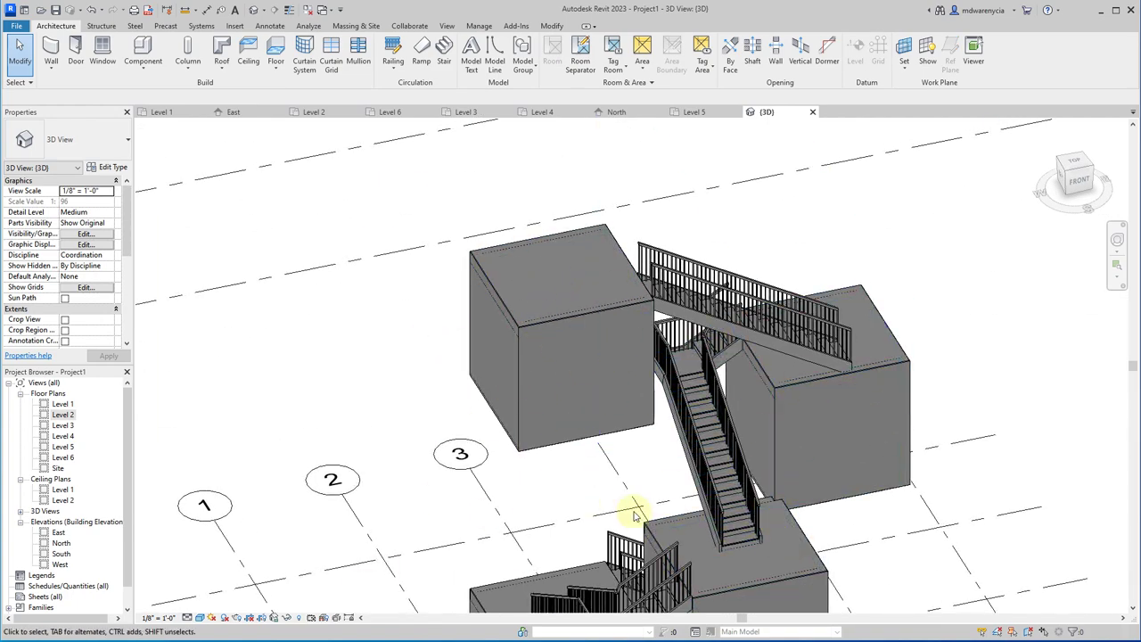
middle_click_drag(632, 509, 504, 288)
middle_click_drag(543, 377, 612, 313, "shift")
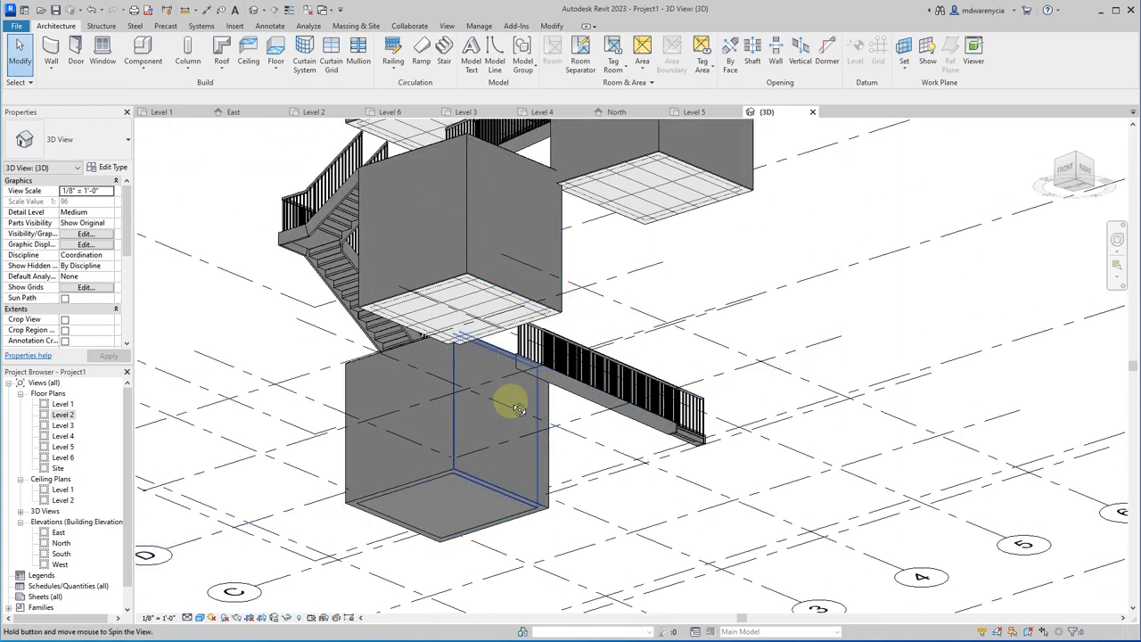
middle_click_drag(509, 395, 451, 441, "shift")
middle_click_drag(640, 328, 484, 364, "shift")
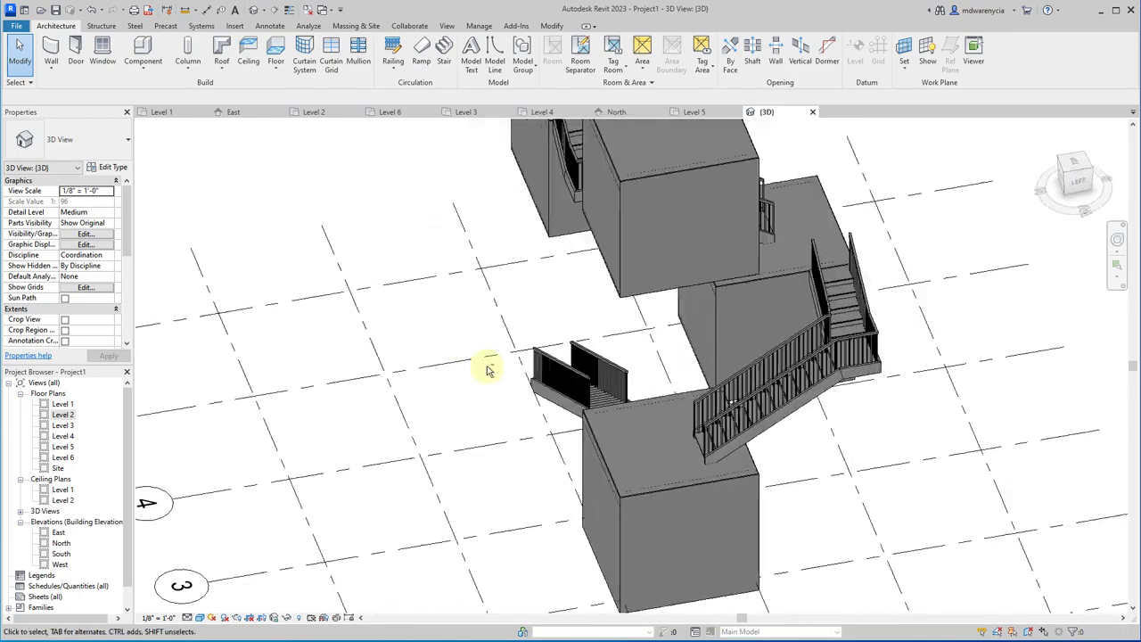
middle_click_drag(789, 428, 247, 400, "shift")
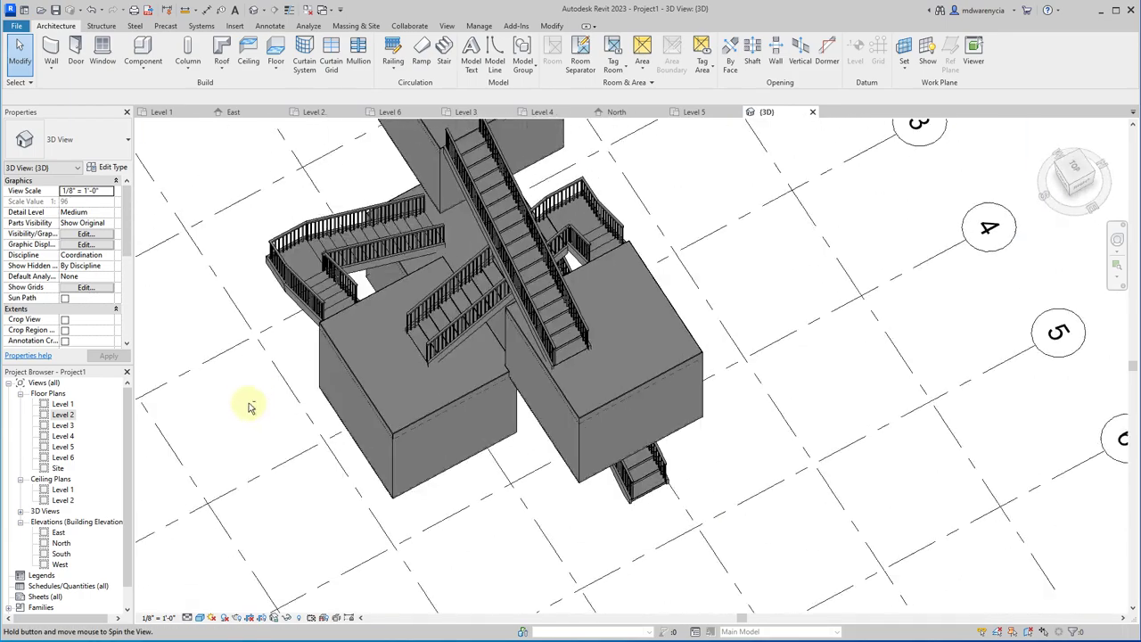
middle_click_drag(408, 268, 527, 356, "shift")
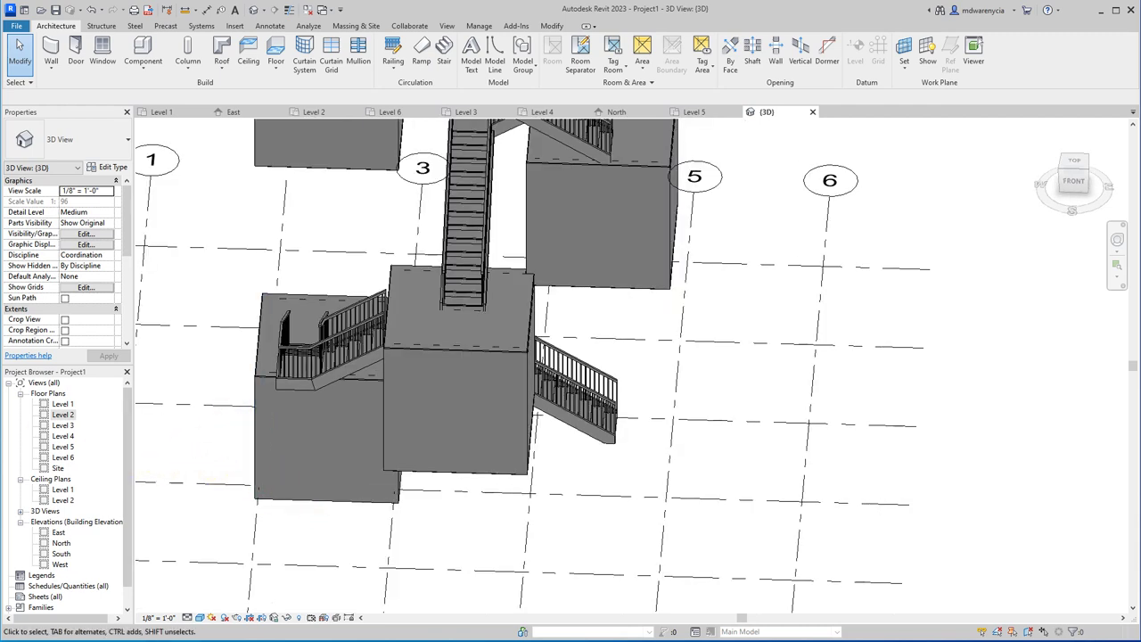
middle_click_drag(227, 344, 509, 387, "shift")
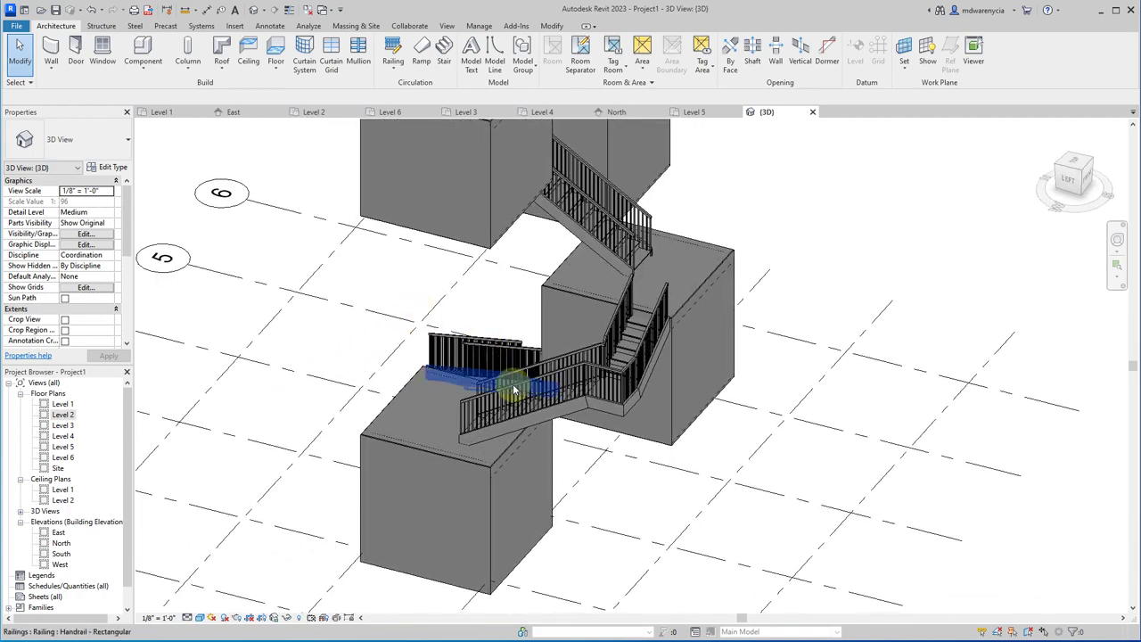
middle_click_drag(576, 335, 588, 282, "shift")
middle_click_drag(547, 453, 740, 294, "shift")
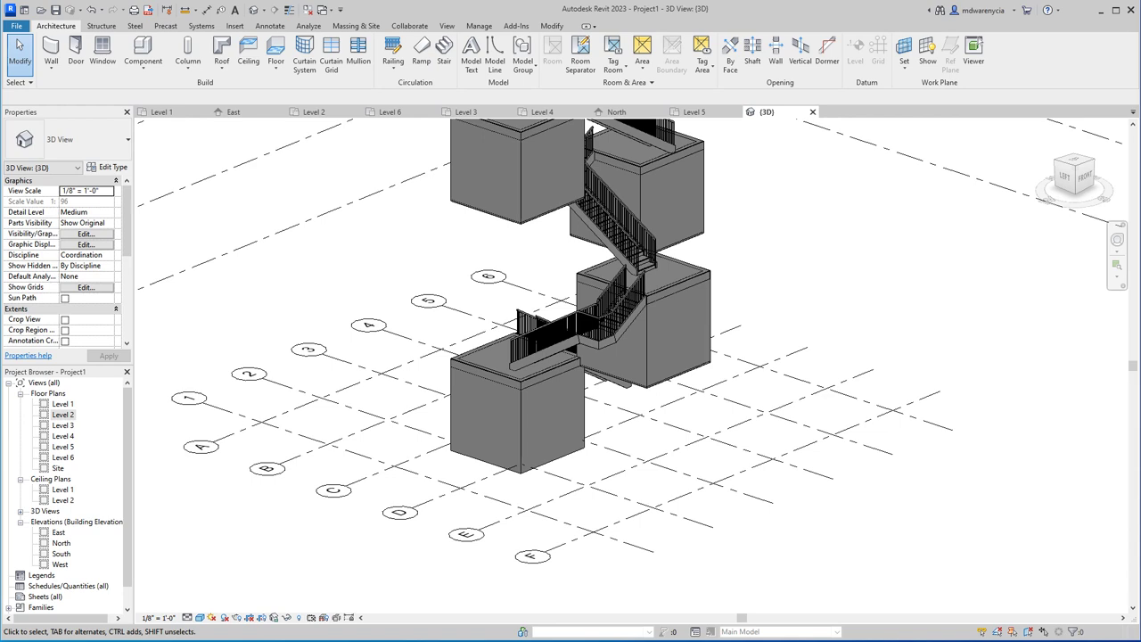
- Duplicate the wall type of the lowest box's west wall as "Exterior - 7" Red Ext - Yellow Int"
left_click(519, 453)
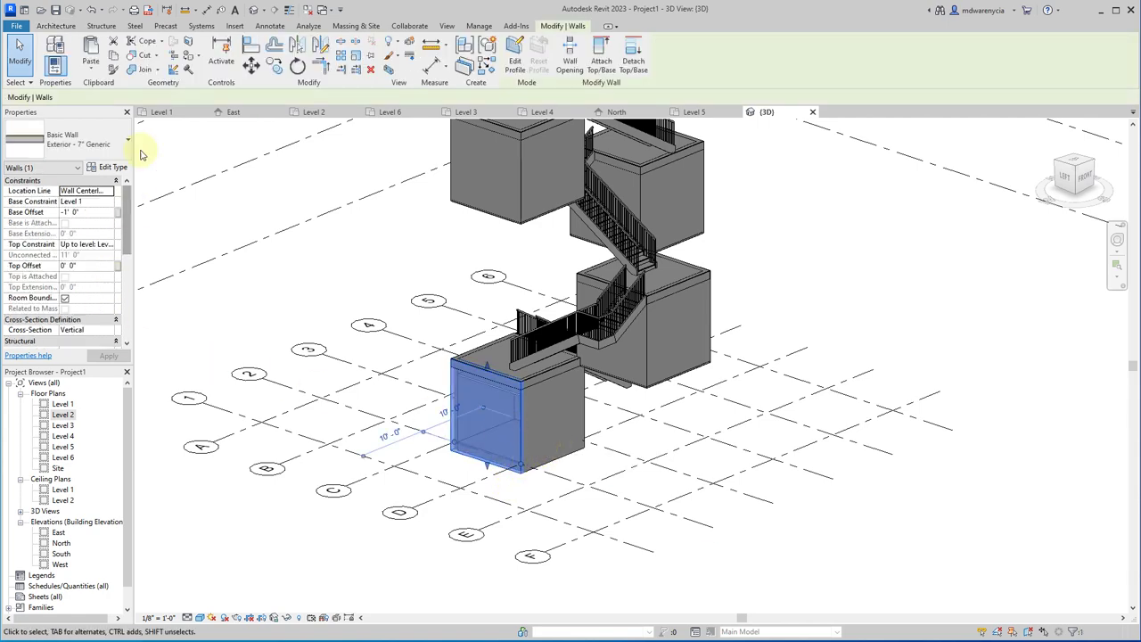
left_click(107, 167)
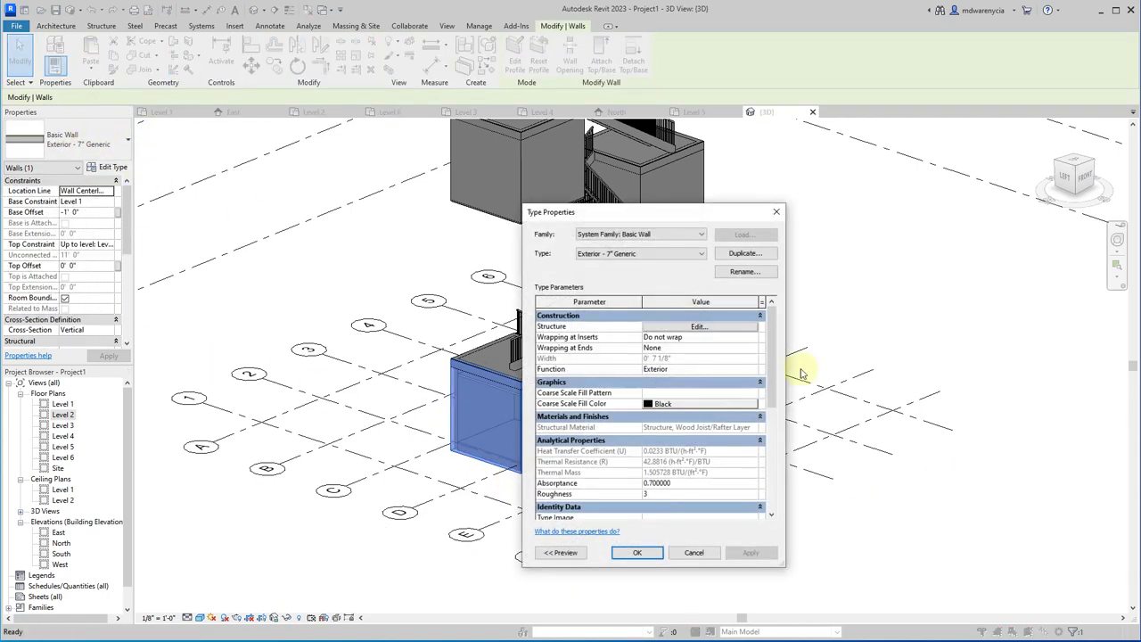
left_click(744, 253)
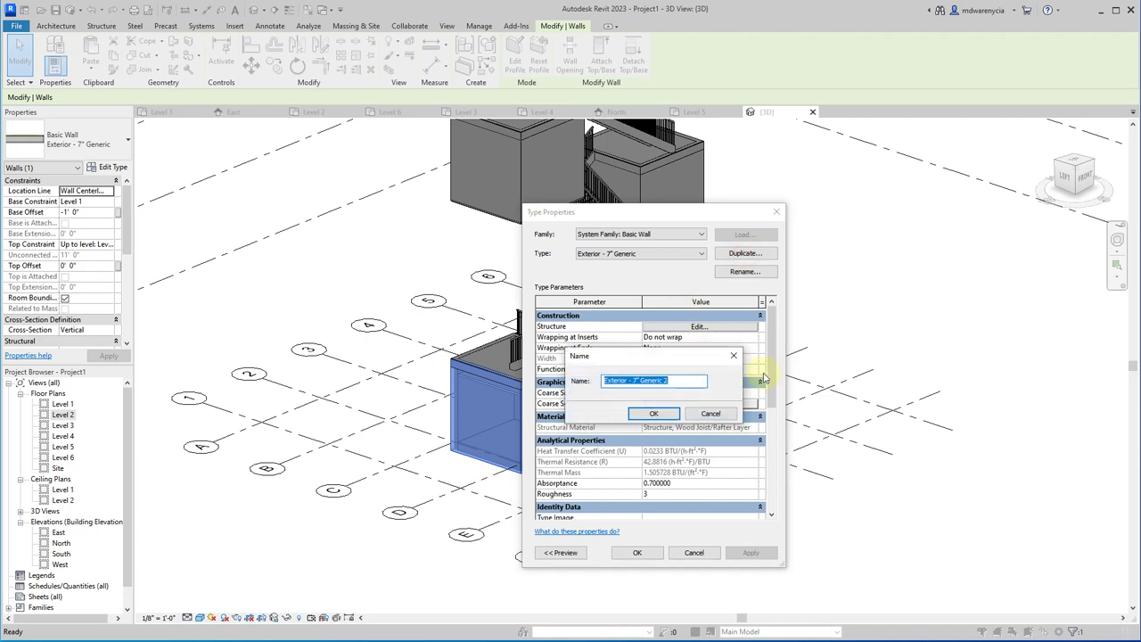
key("End")
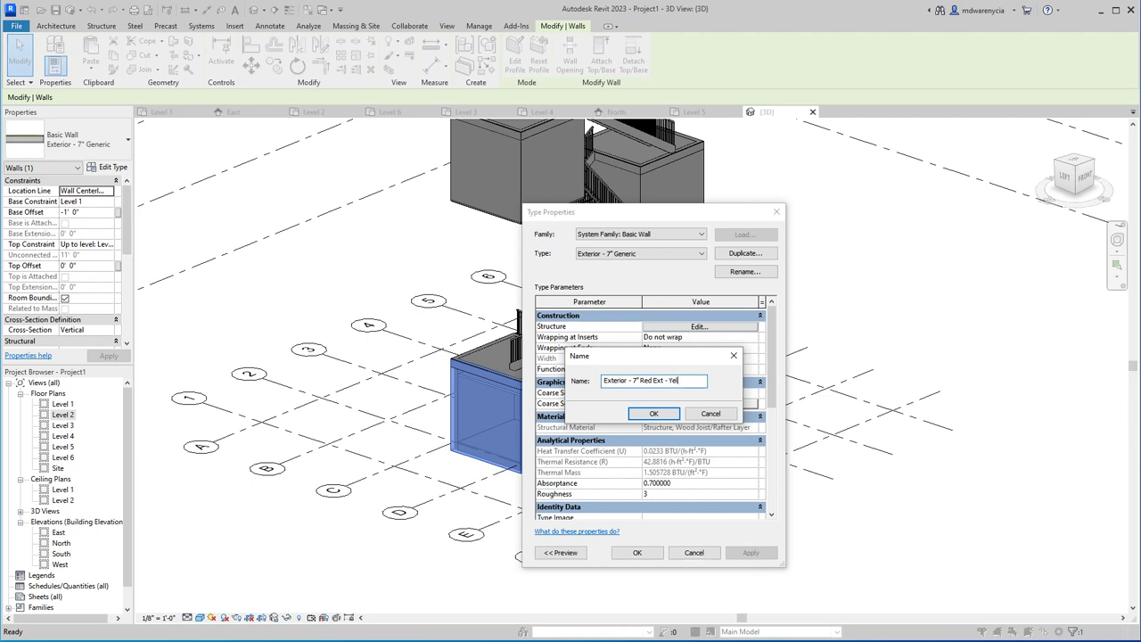
key("Return")
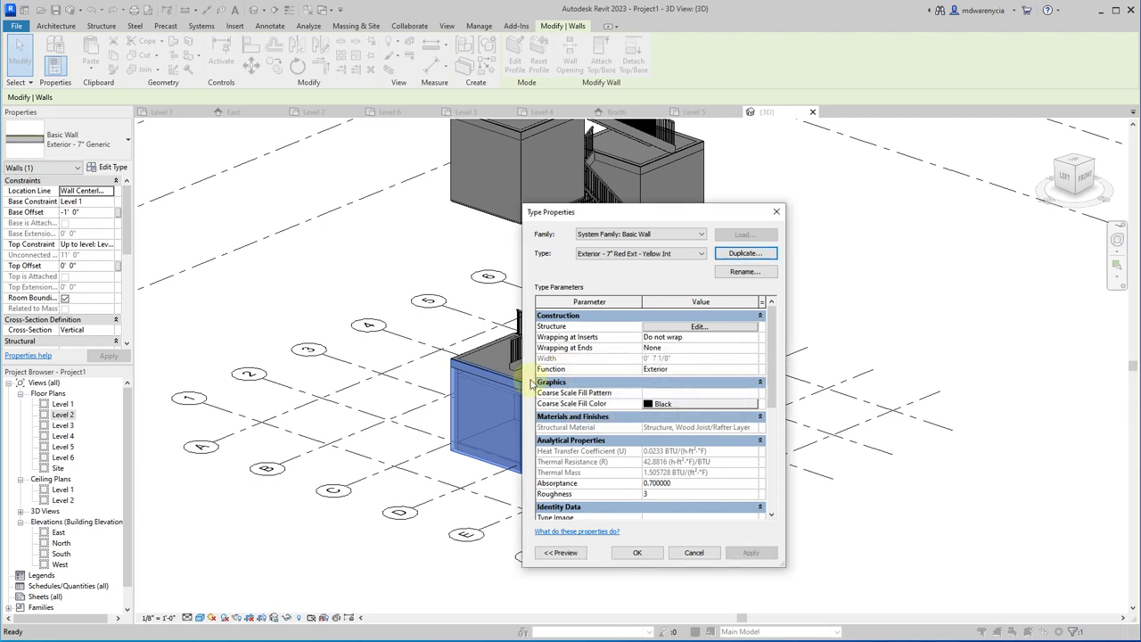
- Duplicate that wall type again as "Exterior - 7" Green Ext - Blue Int" and apply it to the selected wall
left_click(745, 253)
key("End")
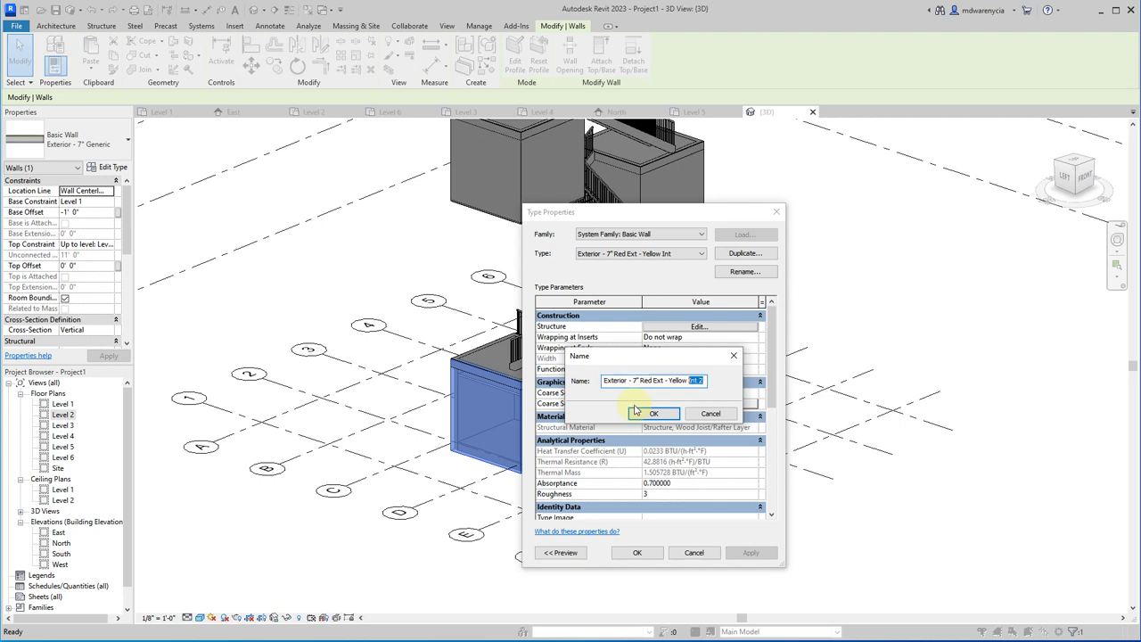
type("Green")
key("Return")
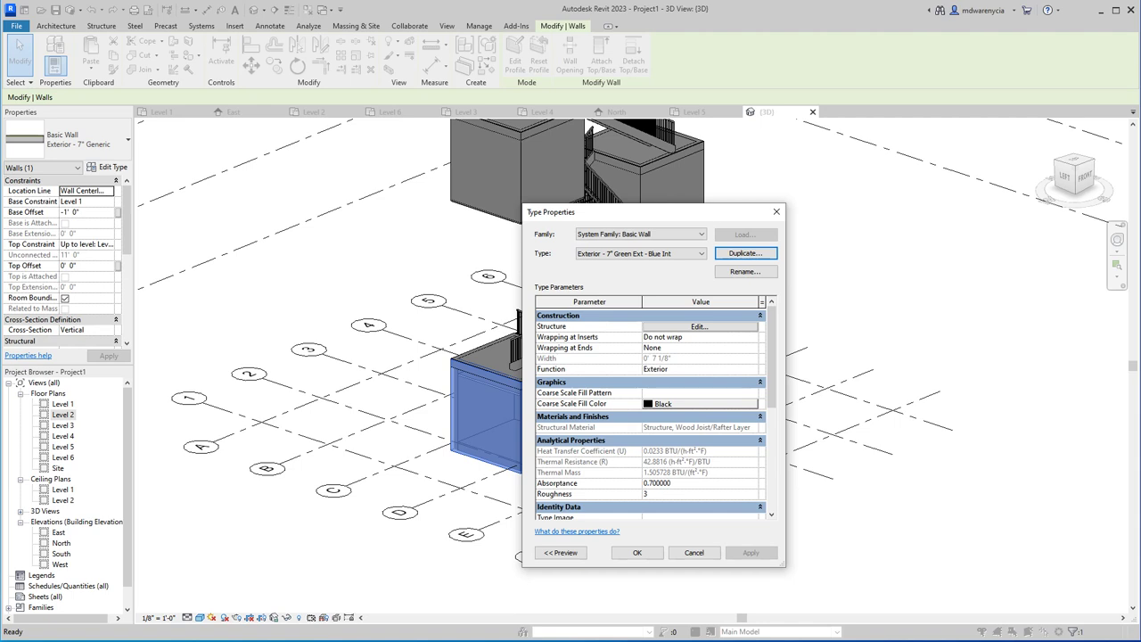
left_click(636, 551)
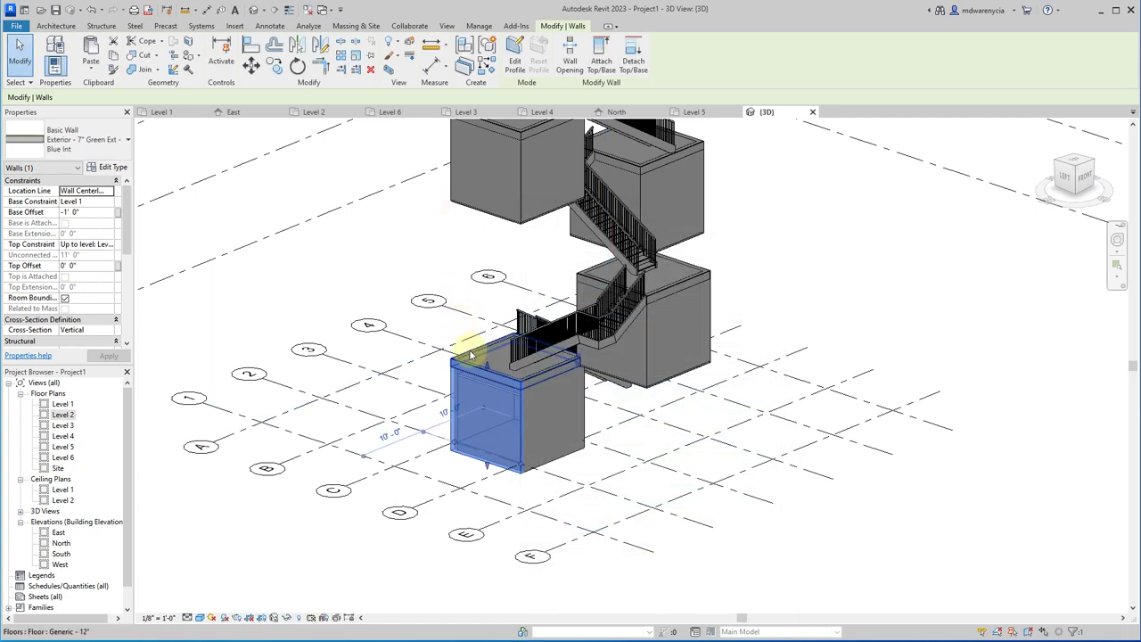
- Select the floor on the underside of the lowest box in the 3D view
scroll(474, 453, "up", 5)
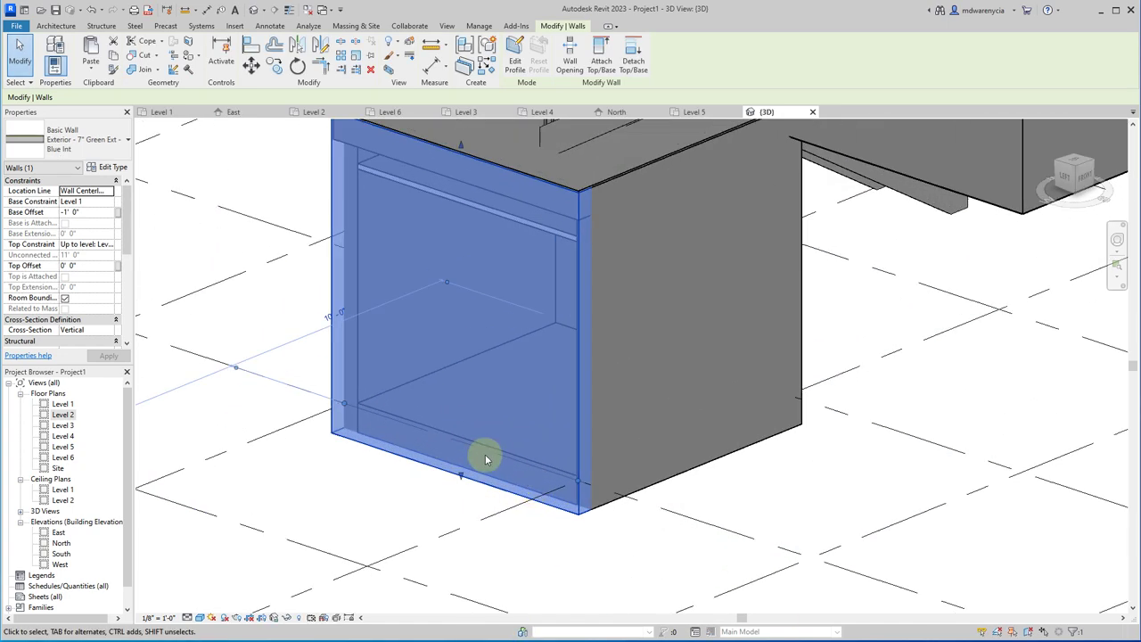
left_click(382, 469)
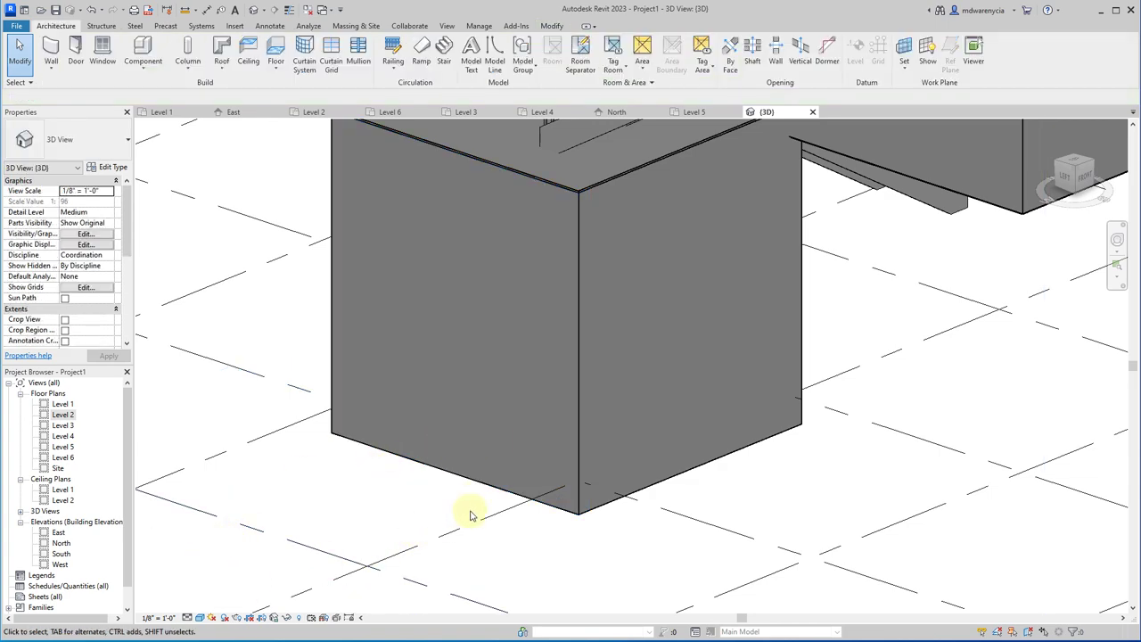
middle_click_drag(478, 466, 608, 234, "shift")
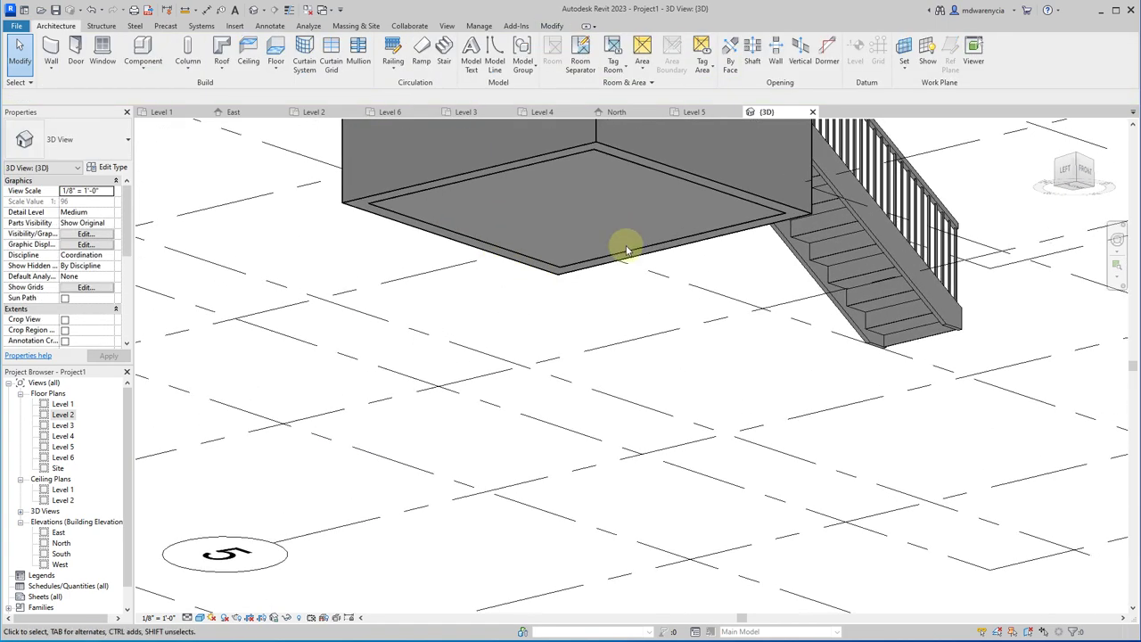
left_click(693, 247)
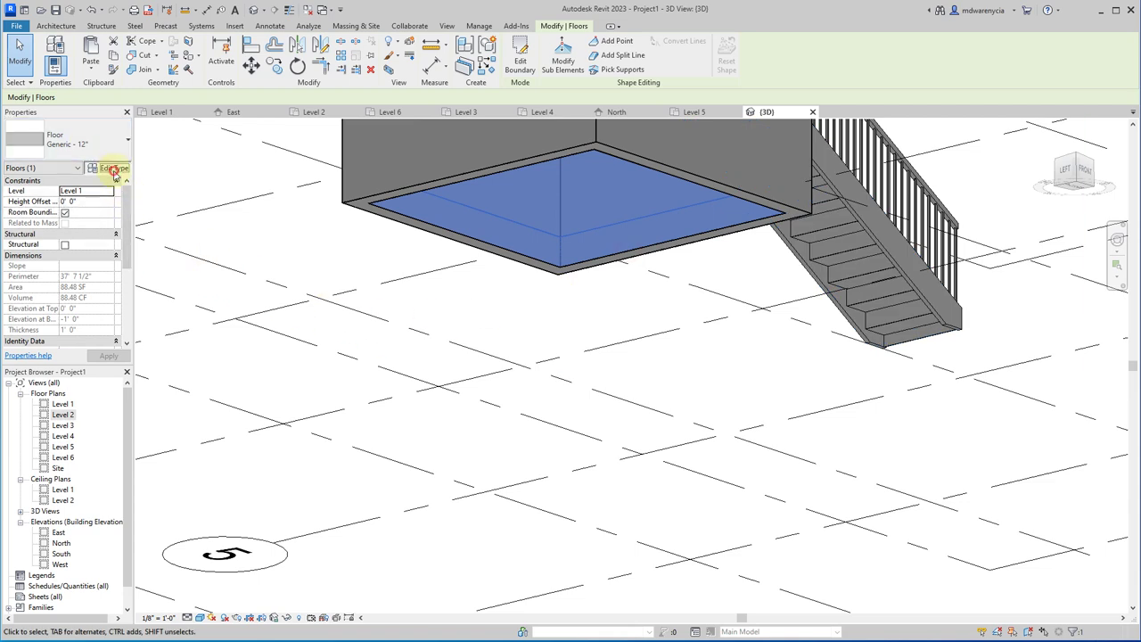
left_click(113, 169)
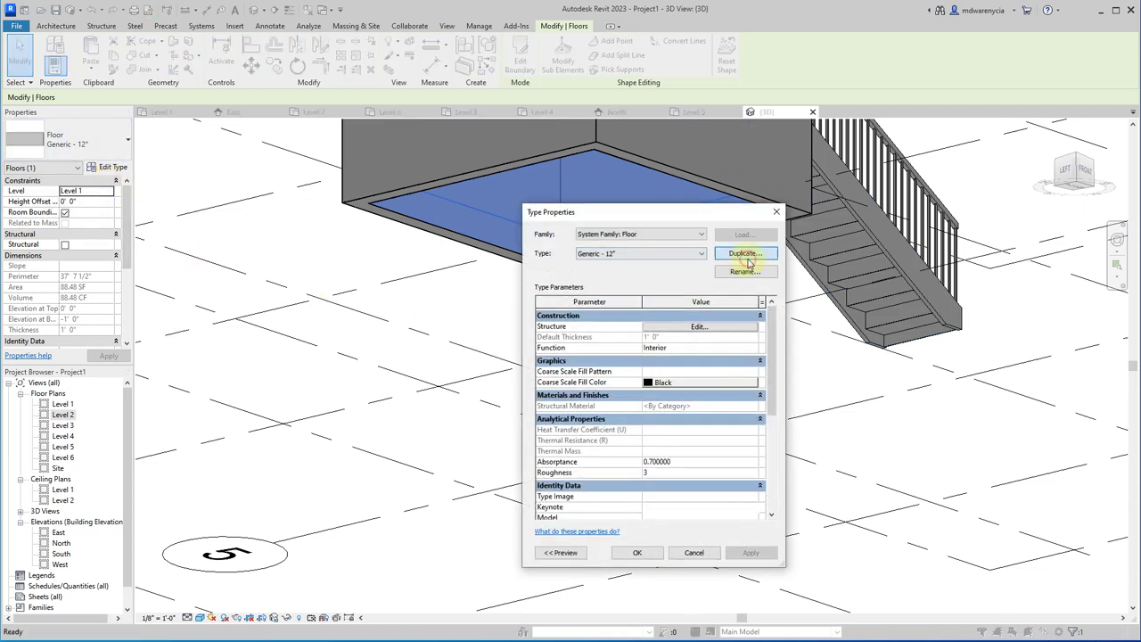
left_click(745, 254)
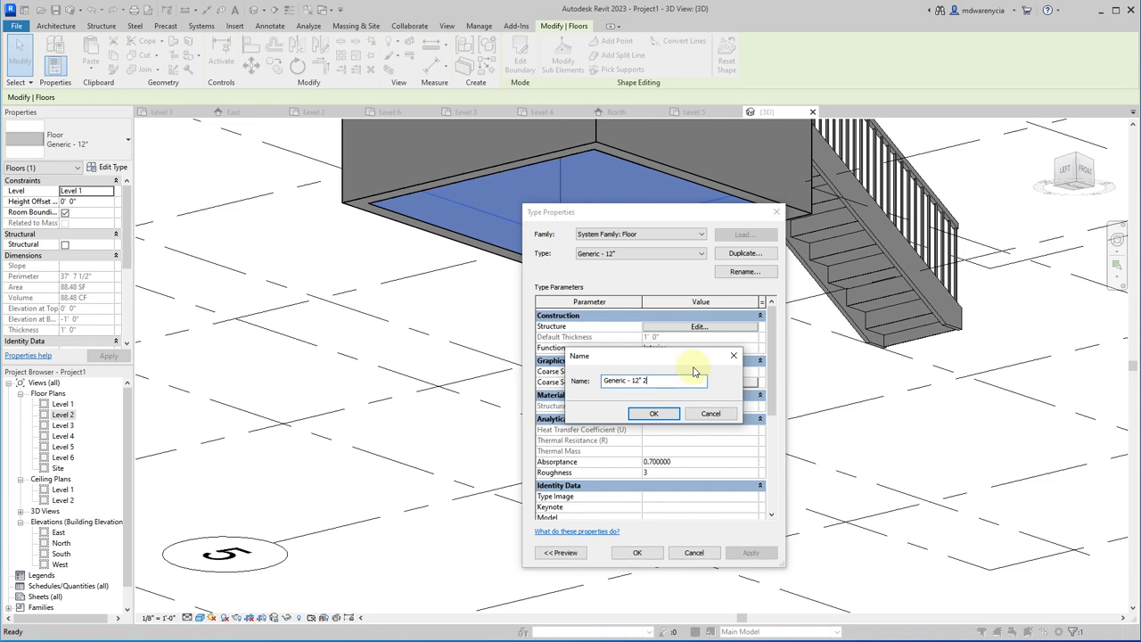
left_click(654, 413)
key("Return")
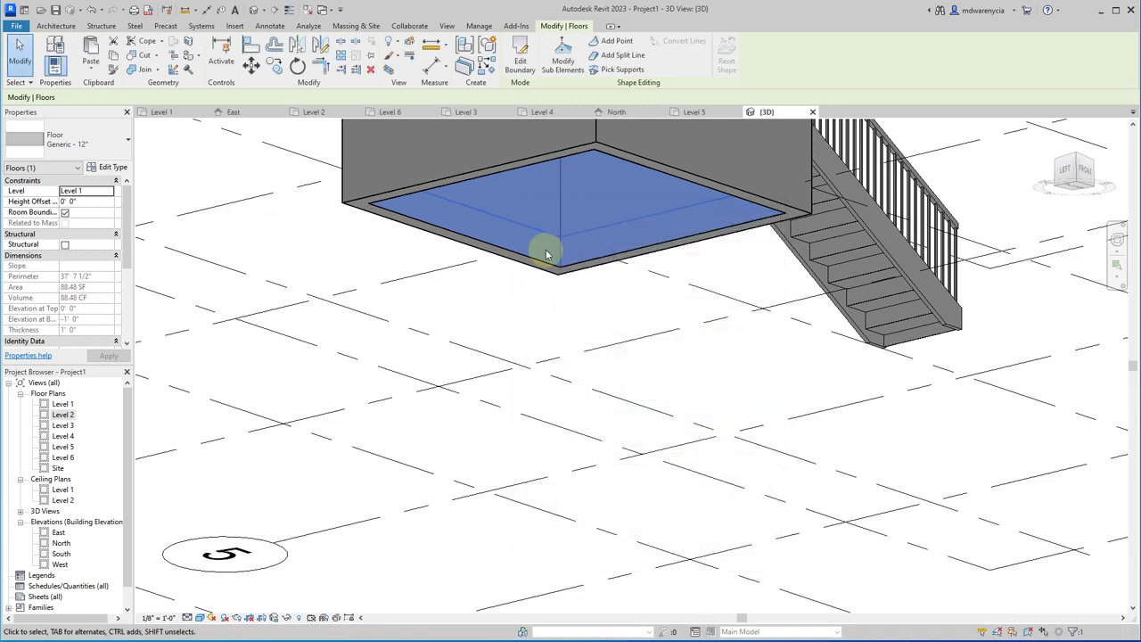
- Extend the selection to all instances of the Generic - 12" floor in the entire project
right_click(501, 225)
left_click(592, 347)
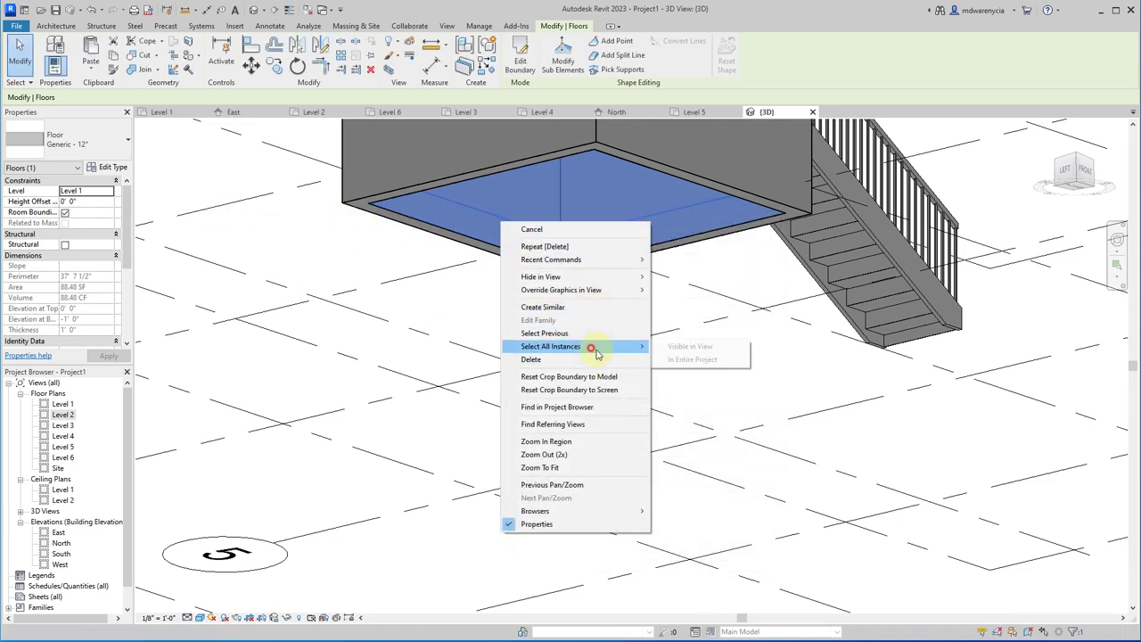
left_click(692, 359)
scroll(517, 437, "down", 5)
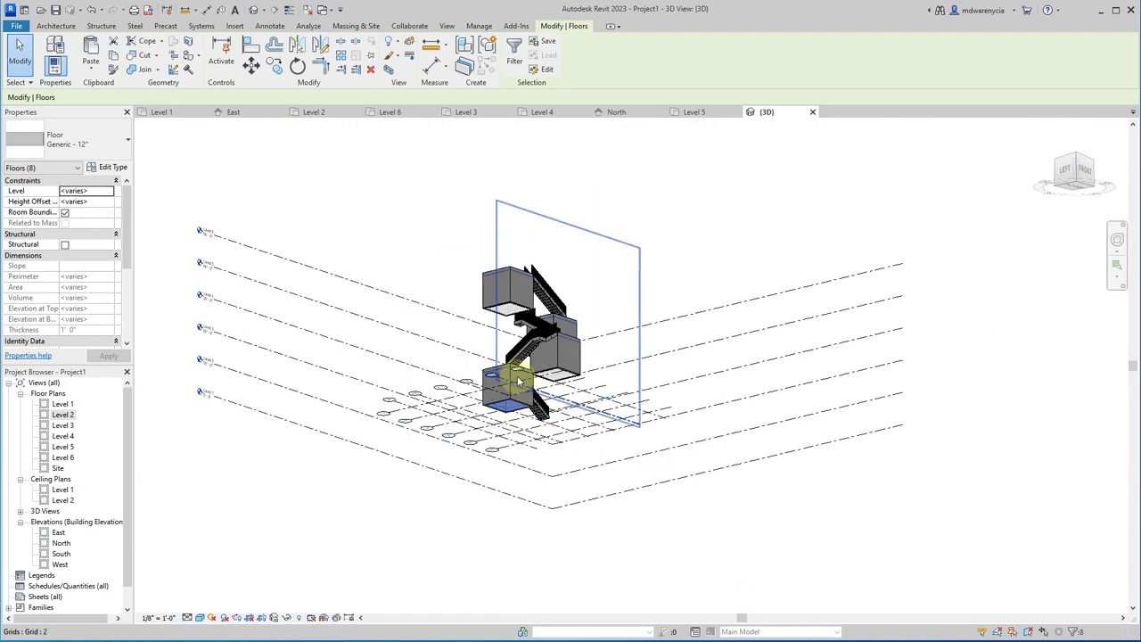
scroll(518, 382, "up", 5)
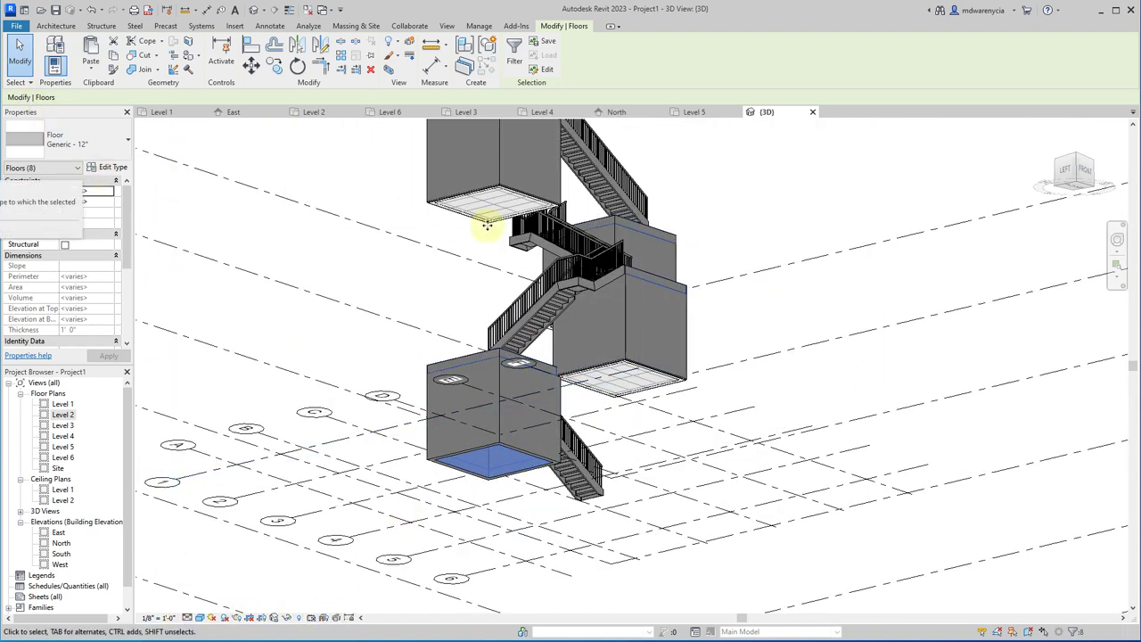
middle_click_drag(486, 224, 499, 351)
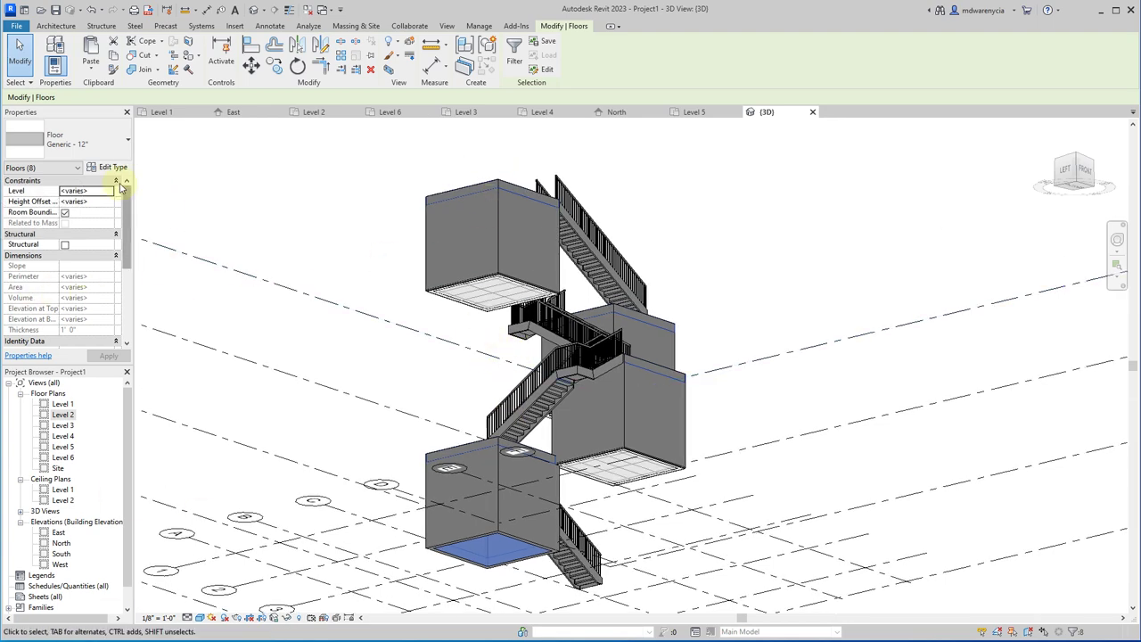
- Change the type of the selected floors to Wood Truss Joist 12" - Carpet Finish
left_click(109, 166)
left_click(661, 255)
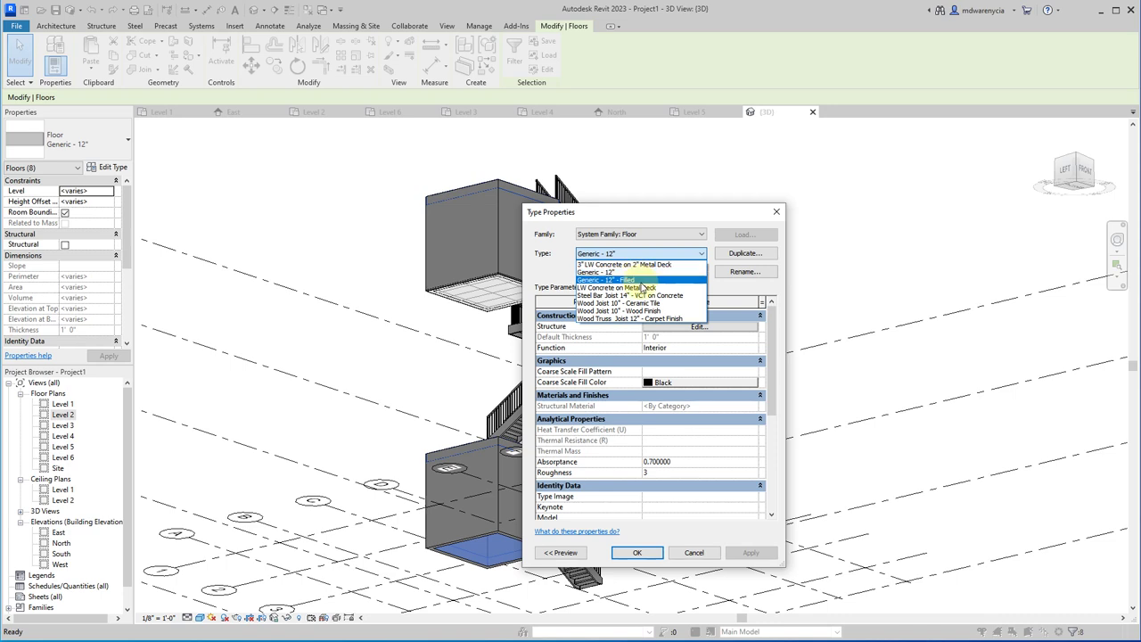
left_click(634, 319)
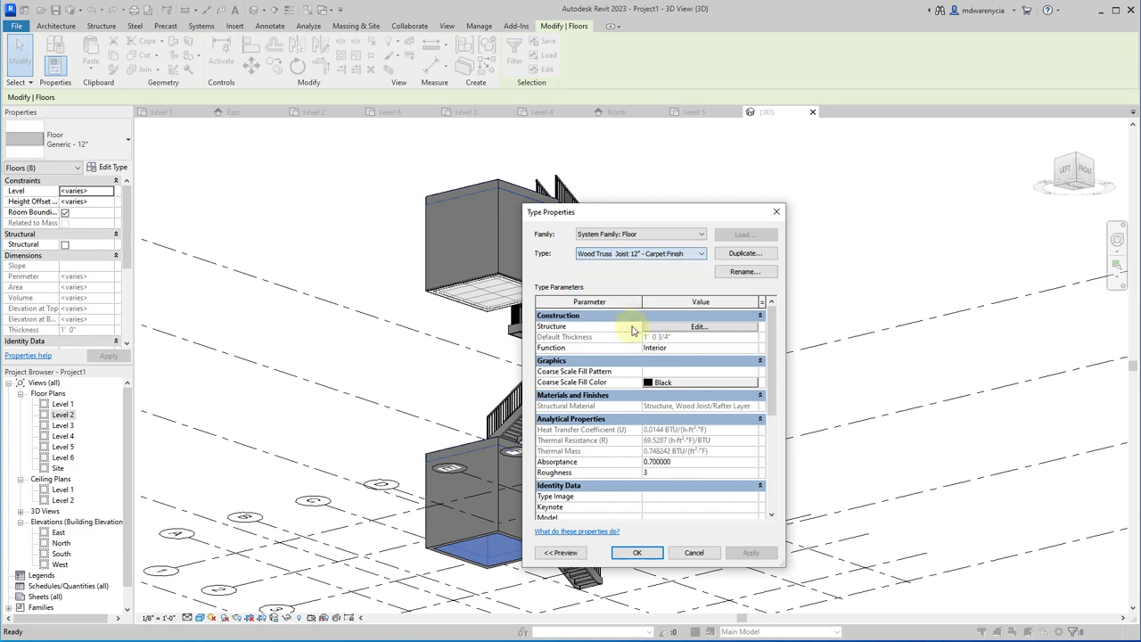
- Duplicate the floor type as "Wood Truss Joist 8" - Carpet Finish"
left_click(744, 253)
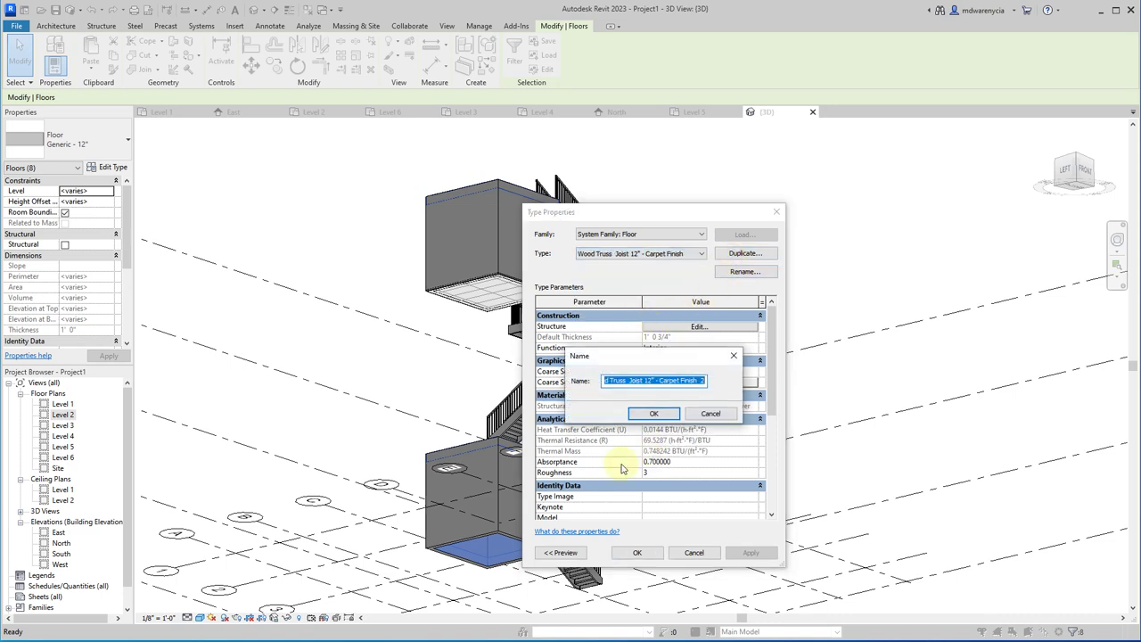
key("Home")
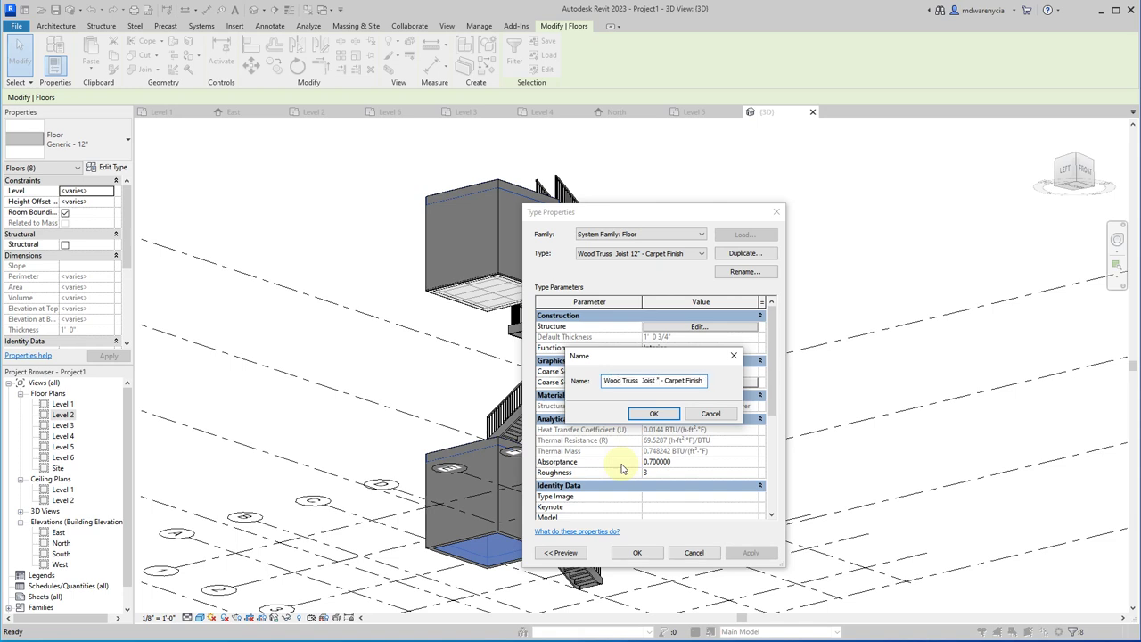
type("8")
key("End")
type("2")
key("BackSpace")
key("BackSpace")
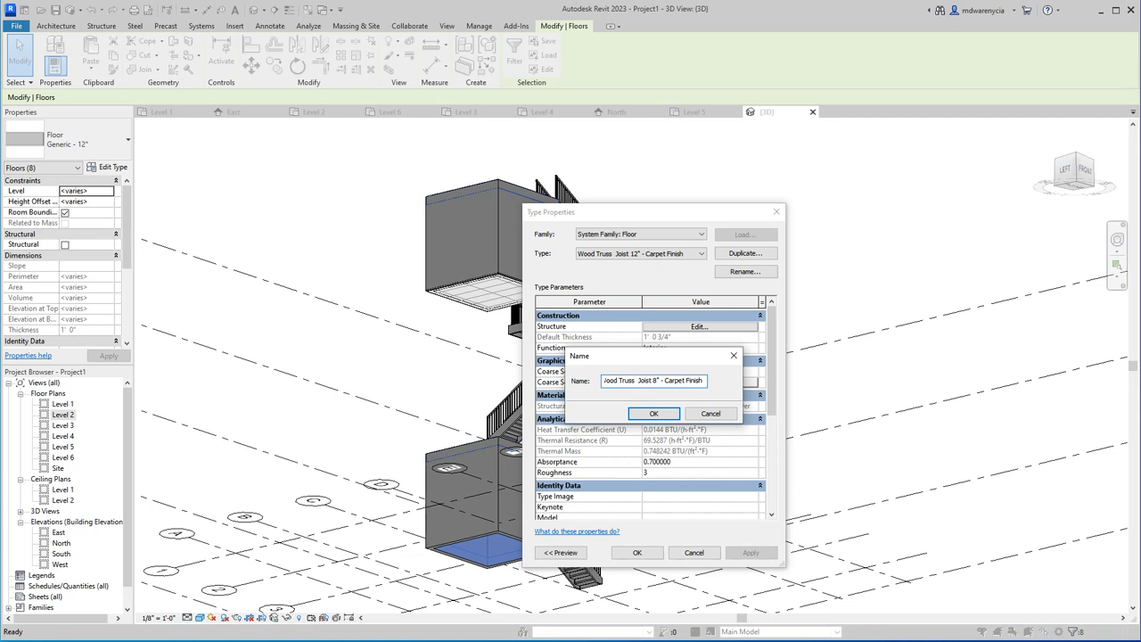
key("Return")
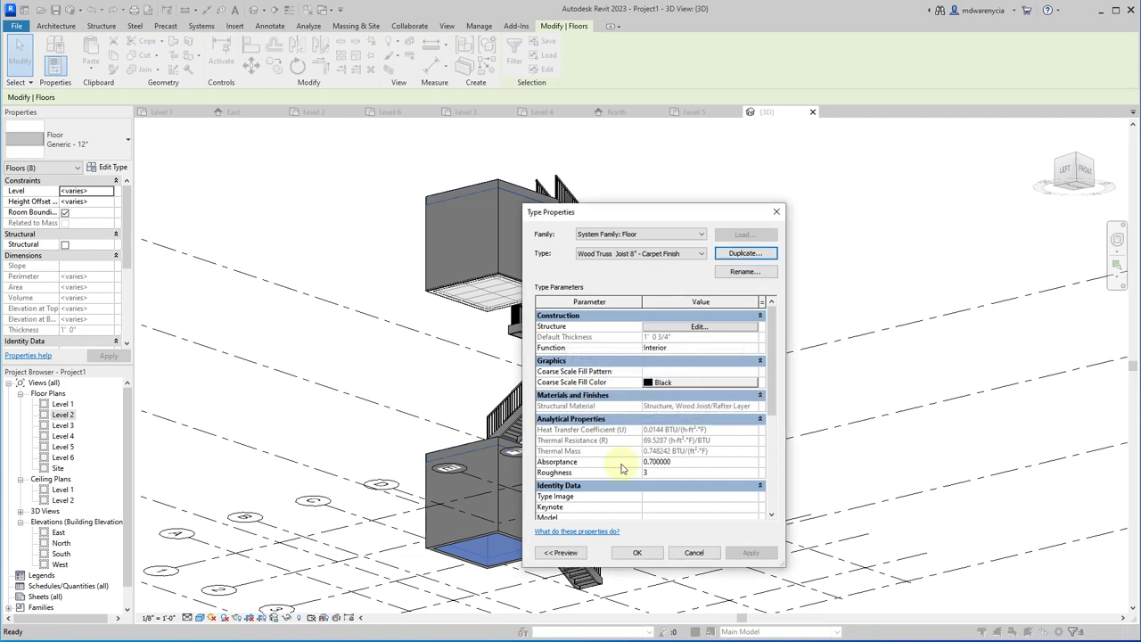
- Set the Structure, Wood Joist/Rafter layer thickness to 7.5" in the 8" carpet floor type and apply the type to the selected floors
left_click(696, 327)
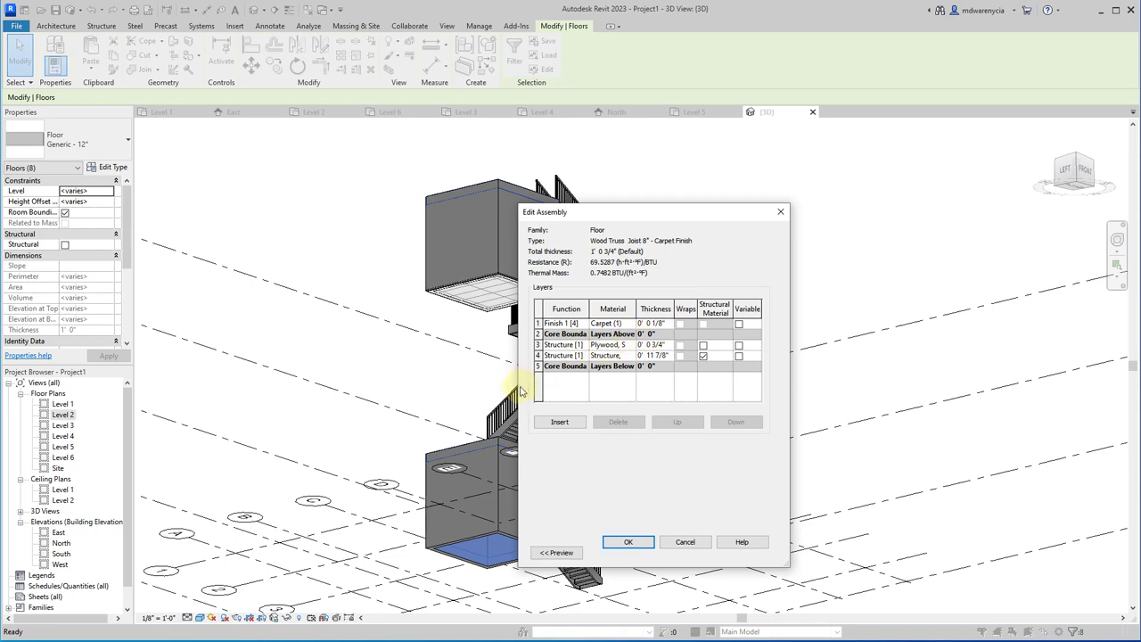
left_click_drag(517, 389, 303, 392)
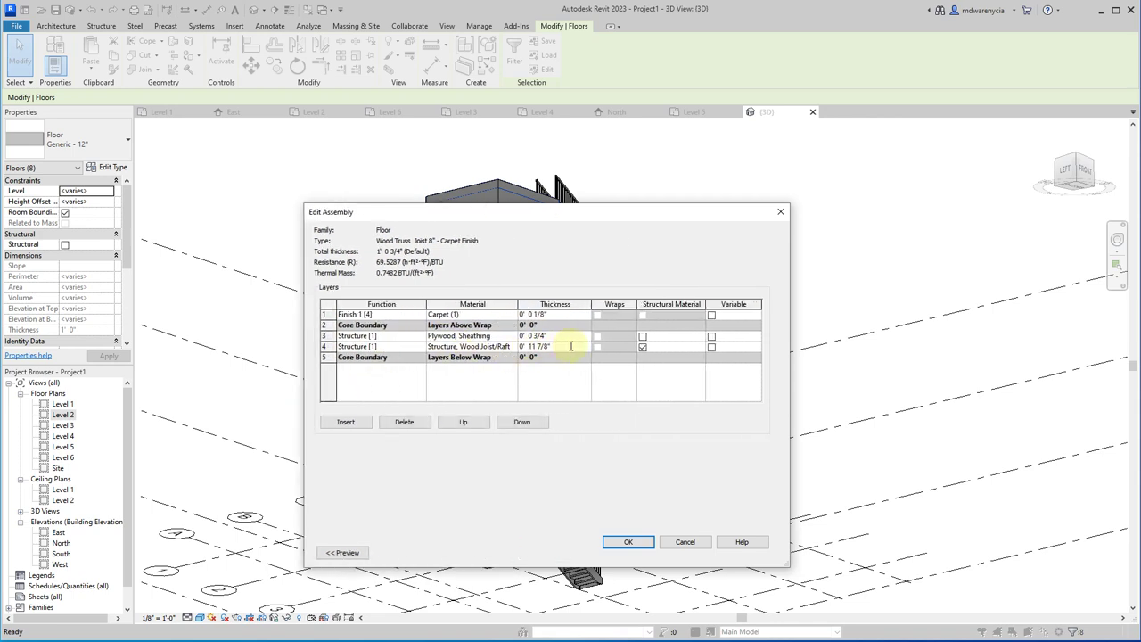
key("Return")
key("Tab")
key("Tab")
type("7.5")
left_click(539, 374)
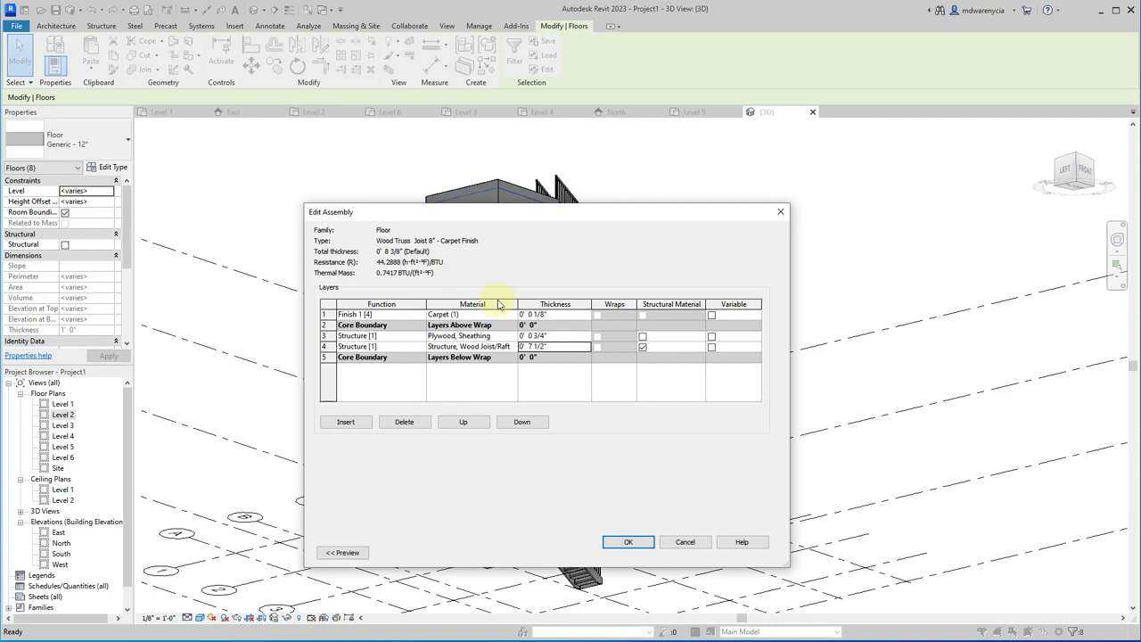
left_click(628, 543)
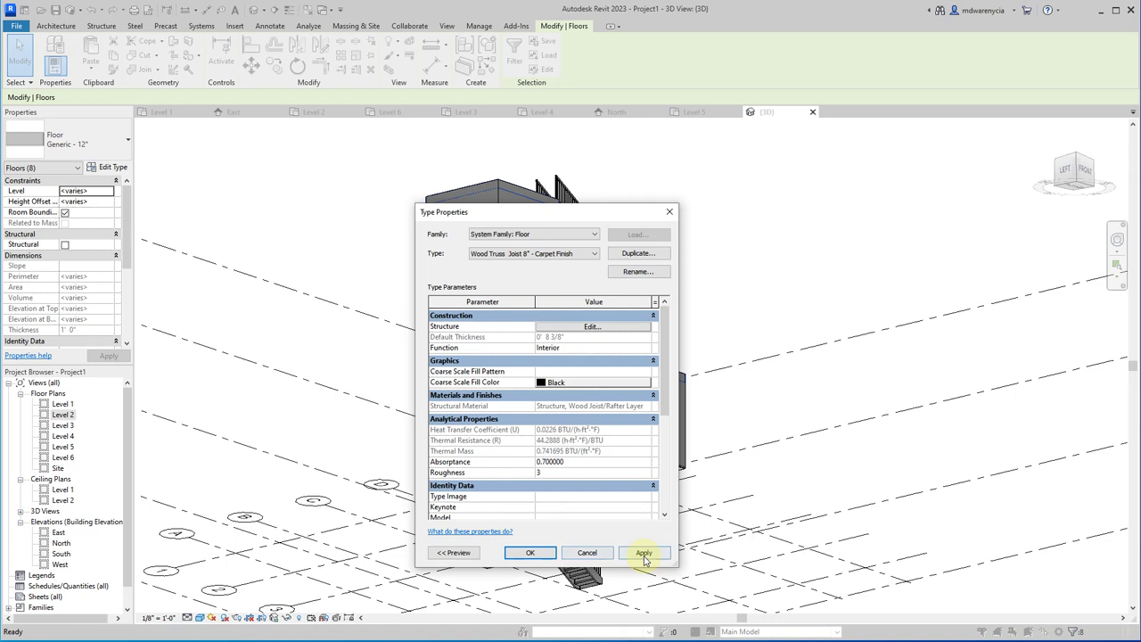
left_click(550, 552)
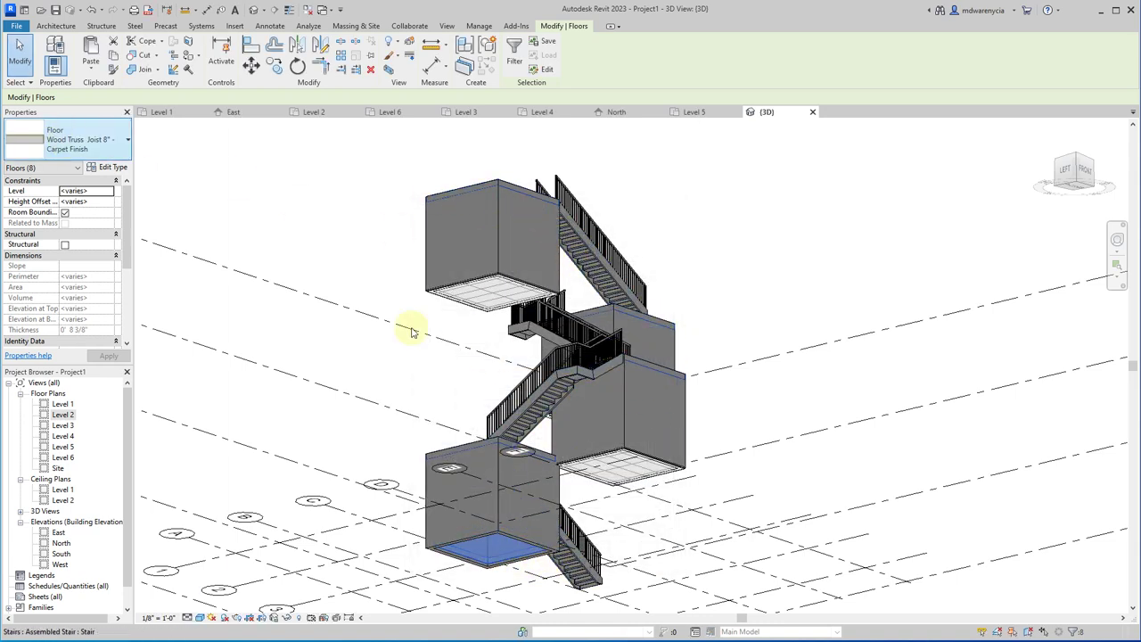
- Examine the floors and ceilings of the stacked boxes from below and above in the 3D view
scroll(497, 578, "up", 5)
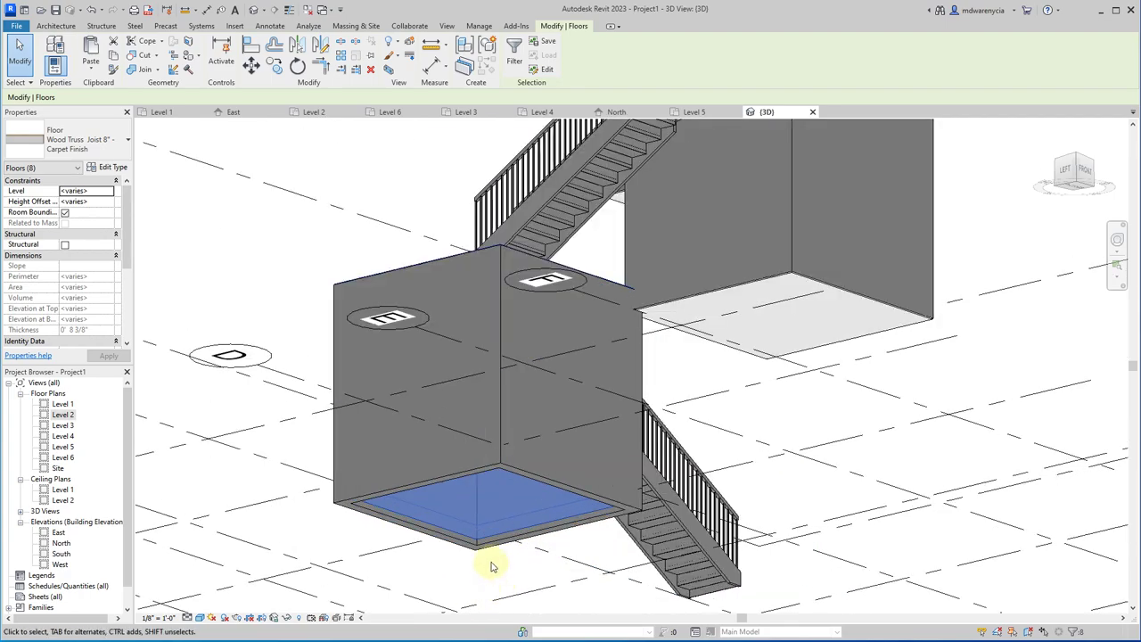
left_click(205, 255)
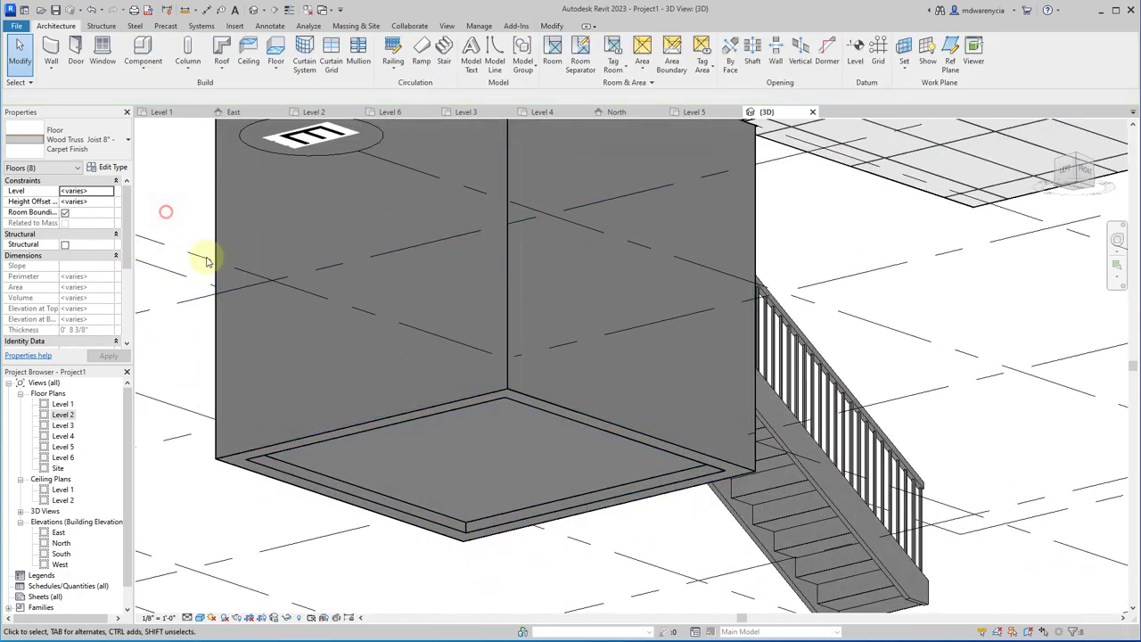
scroll(515, 300, "down", 5)
middle_click_drag(565, 285, 606, 209, "shift")
left_click(606, 214)
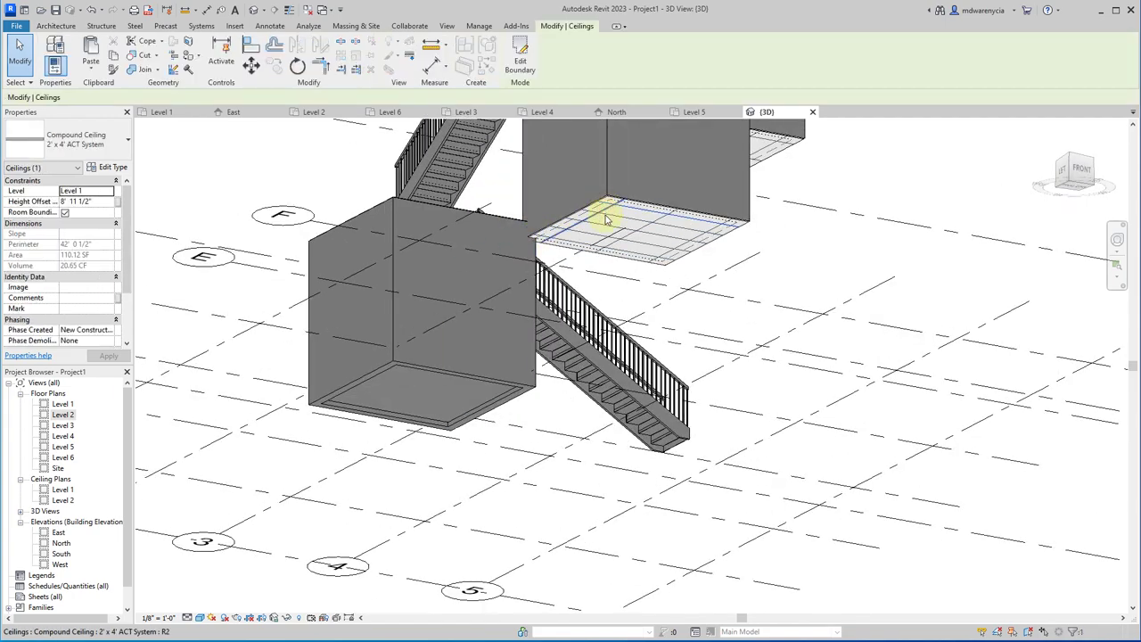
middle_click_drag(489, 183, 498, 486, "shift")
scroll(484, 158, "up", 3)
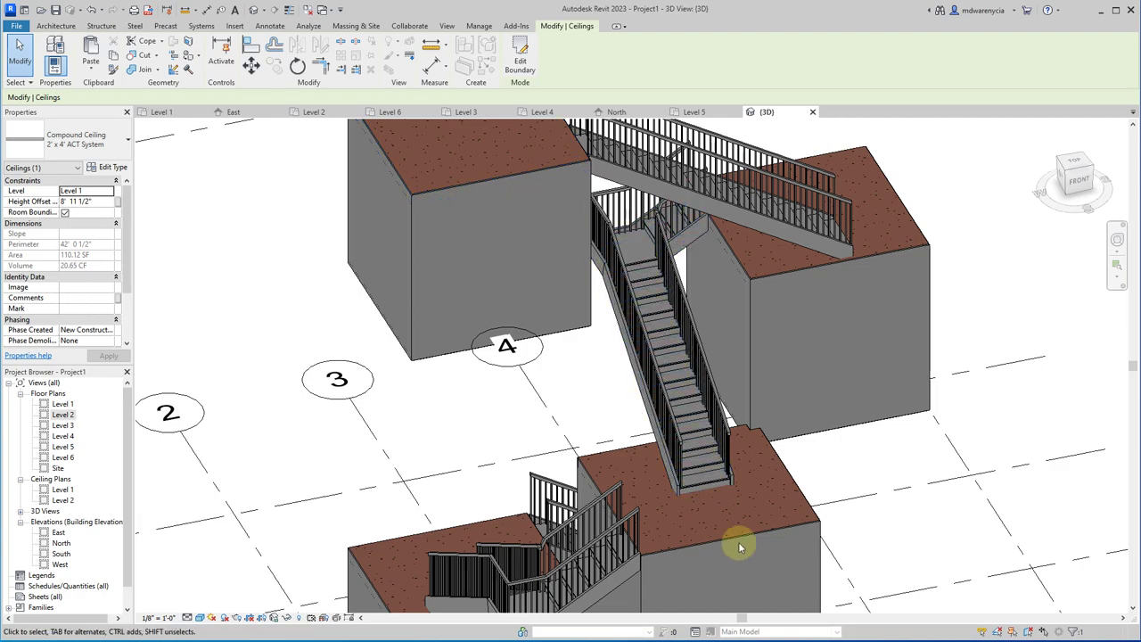
middle_click_drag(739, 548, 667, 143, "shift")
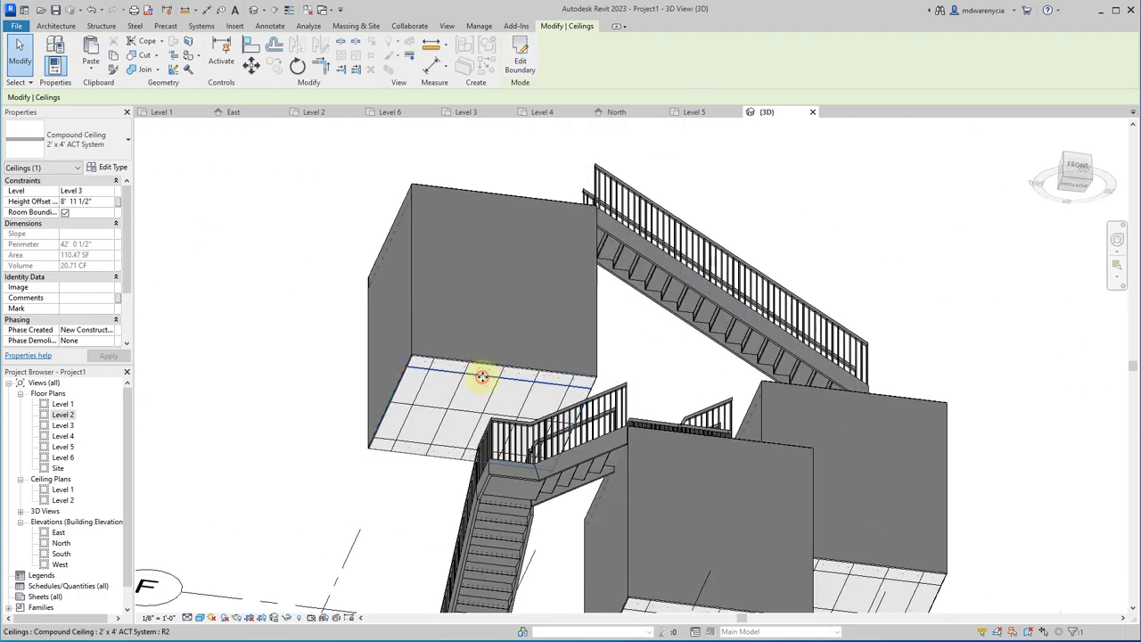
- Select the ceiling beneath the uppermost box, review the available ceiling types without choosing one, and clear the selection
left_click(439, 361)
key("Tab")
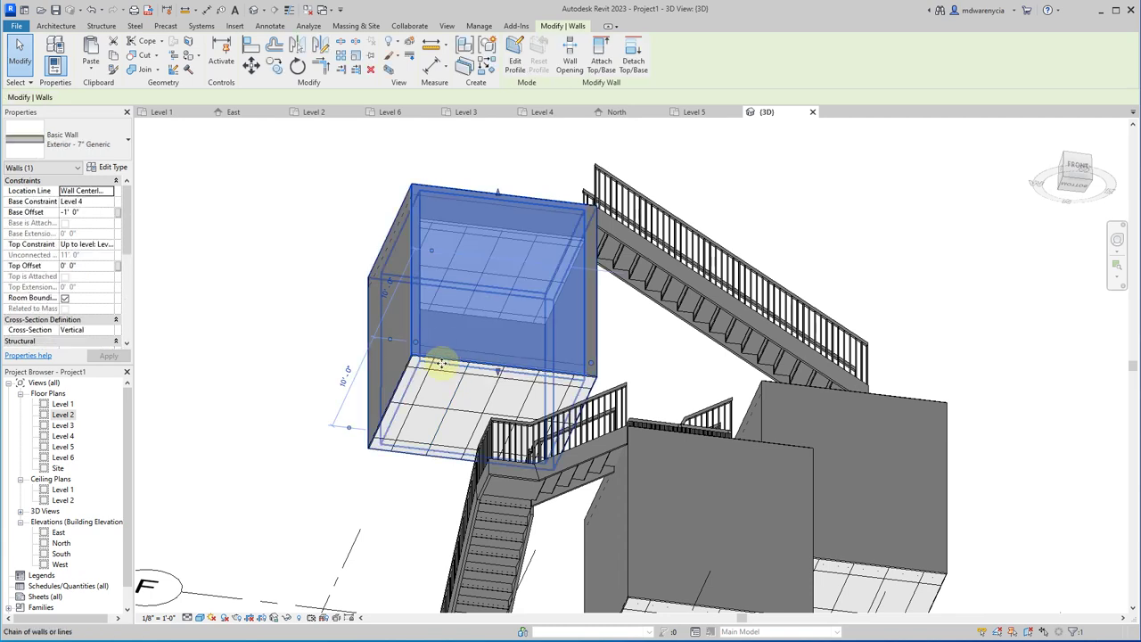
left_click(441, 363)
left_click(441, 365)
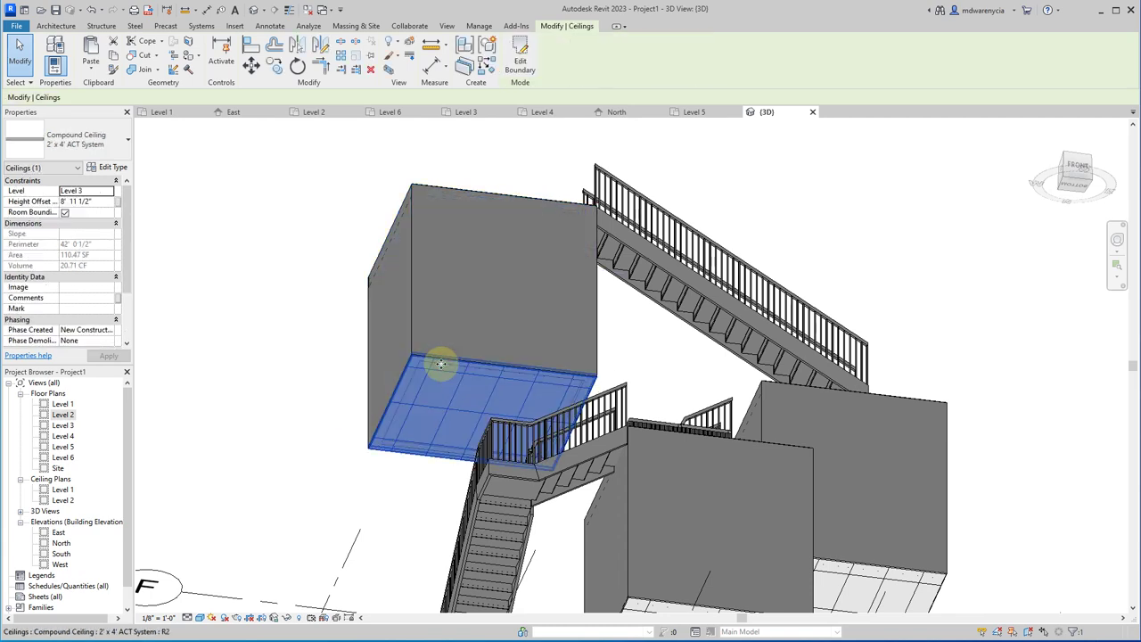
left_click(86, 147)
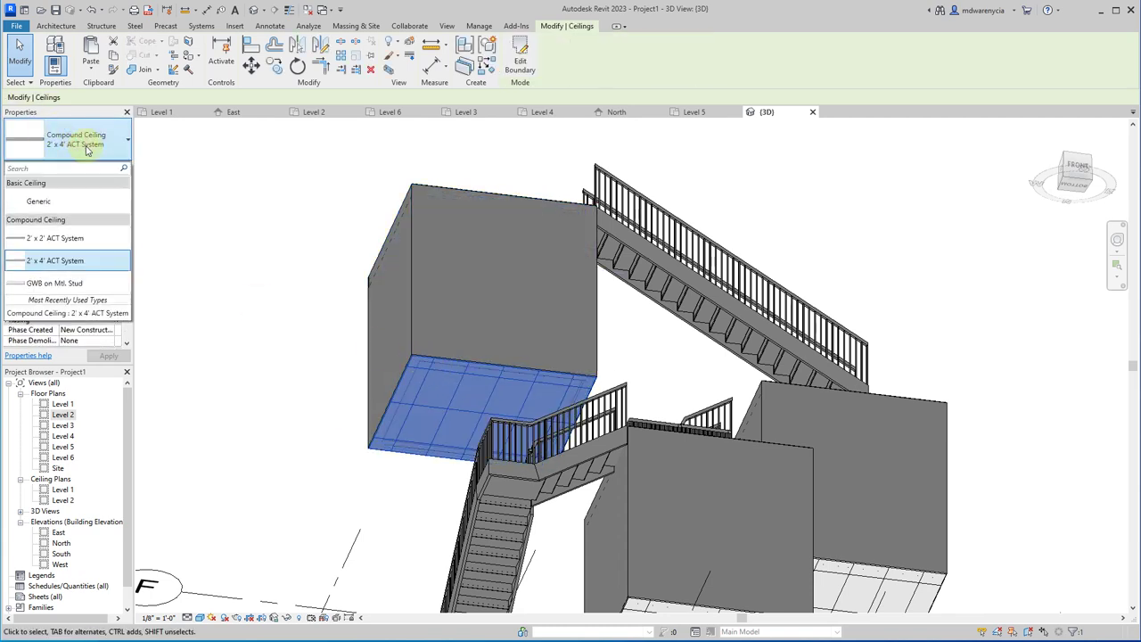
left_click(223, 196)
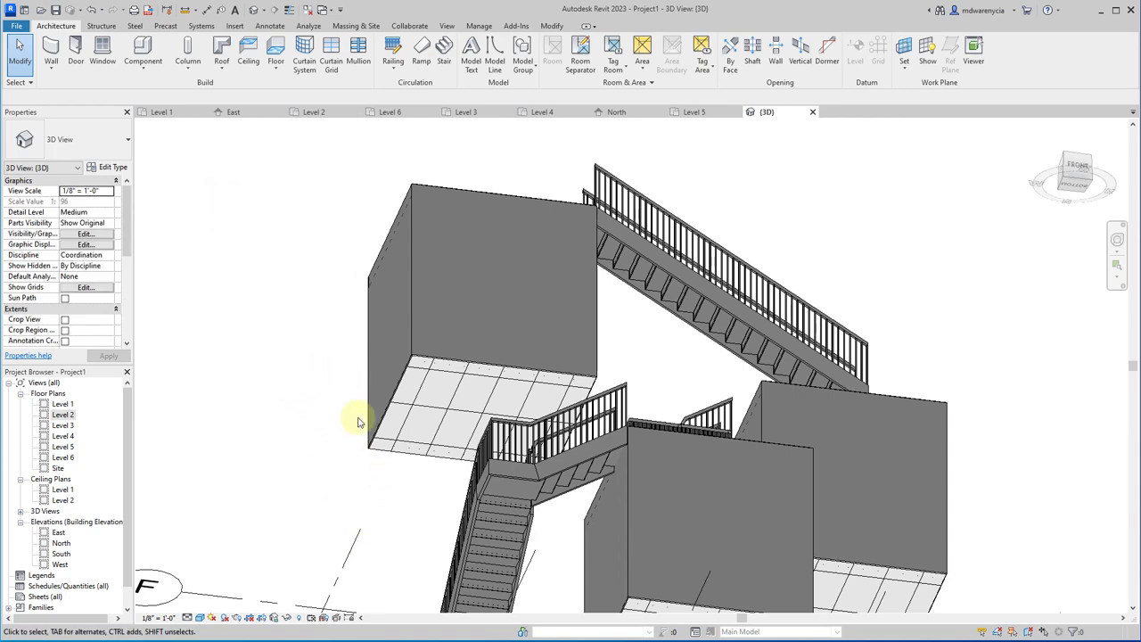
- Place a Single-Flush 36" x 84" door on Level 1 in the east wall of the box, near its south end
scroll(357, 422, "down", 3)
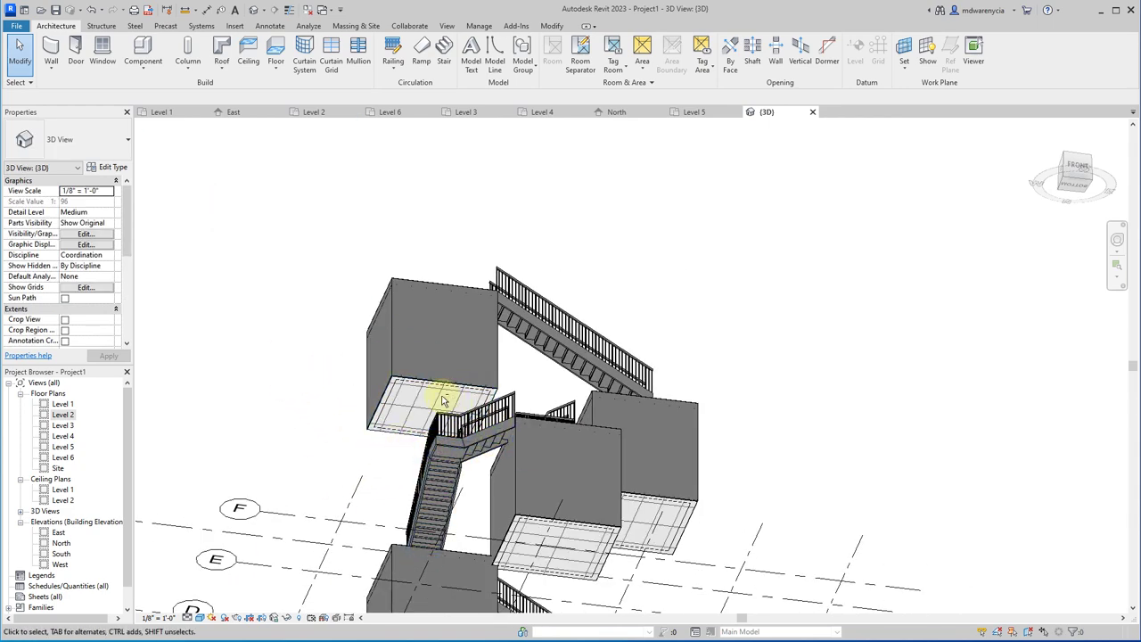
middle_click_drag(443, 400, 484, 624, "shift")
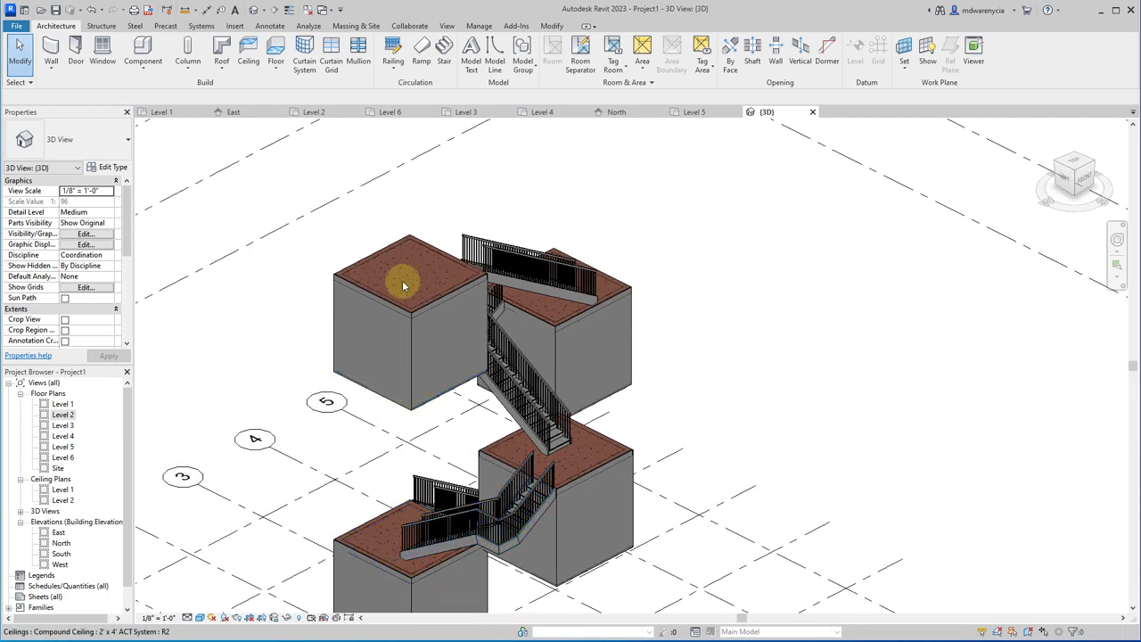
left_click(77, 51)
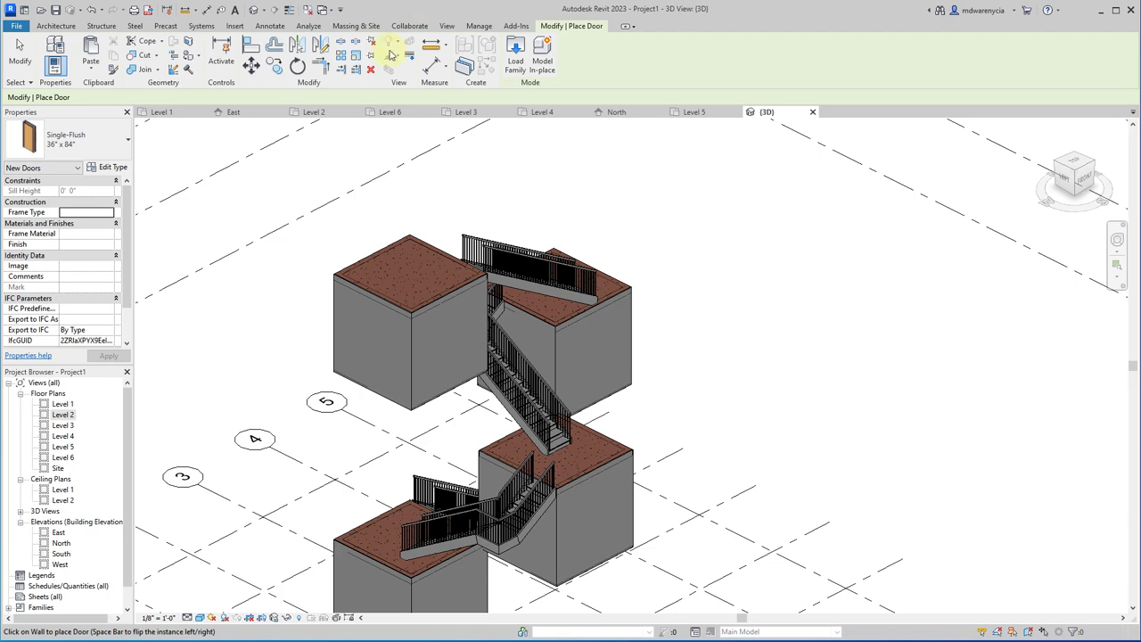
left_click(149, 108)
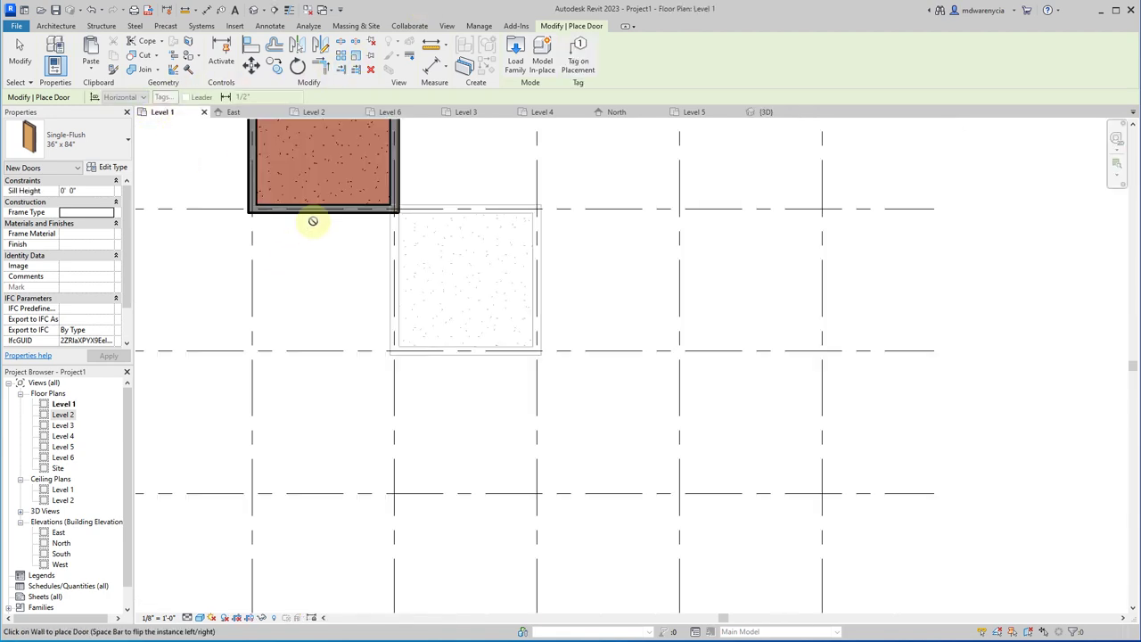
middle_click_drag(452, 278, 446, 446)
scroll(437, 419, "up", 3)
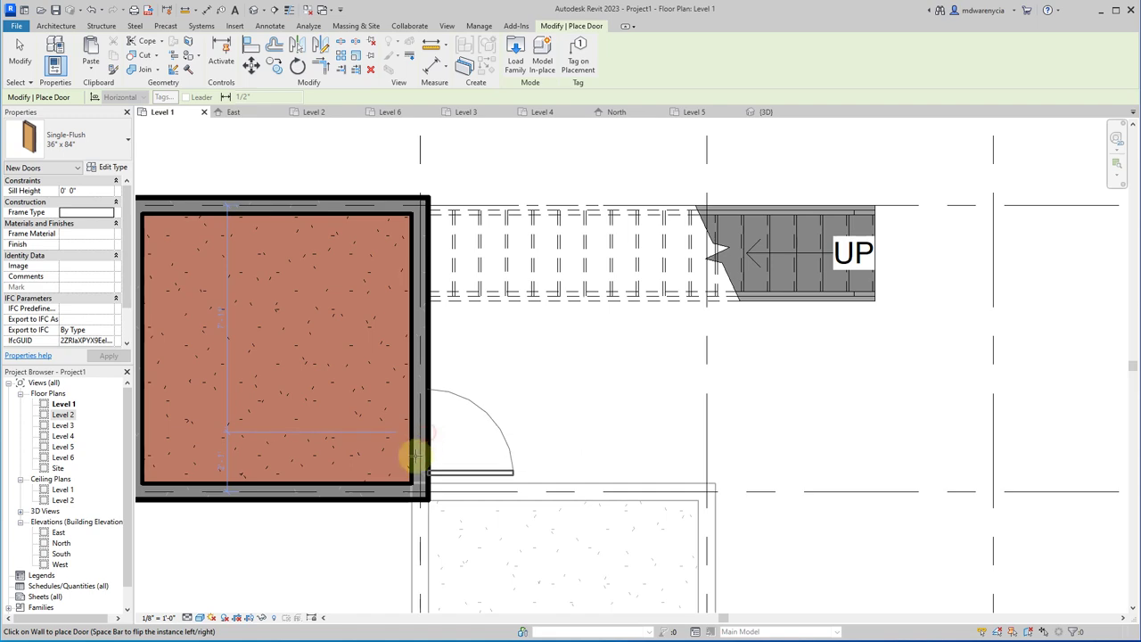
left_click(417, 450)
scroll(420, 267, "down", 4)
- Place a Single-Flush 36" x 84" door on Level 2 in the north wall of the box, near its west end
left_click(313, 111)
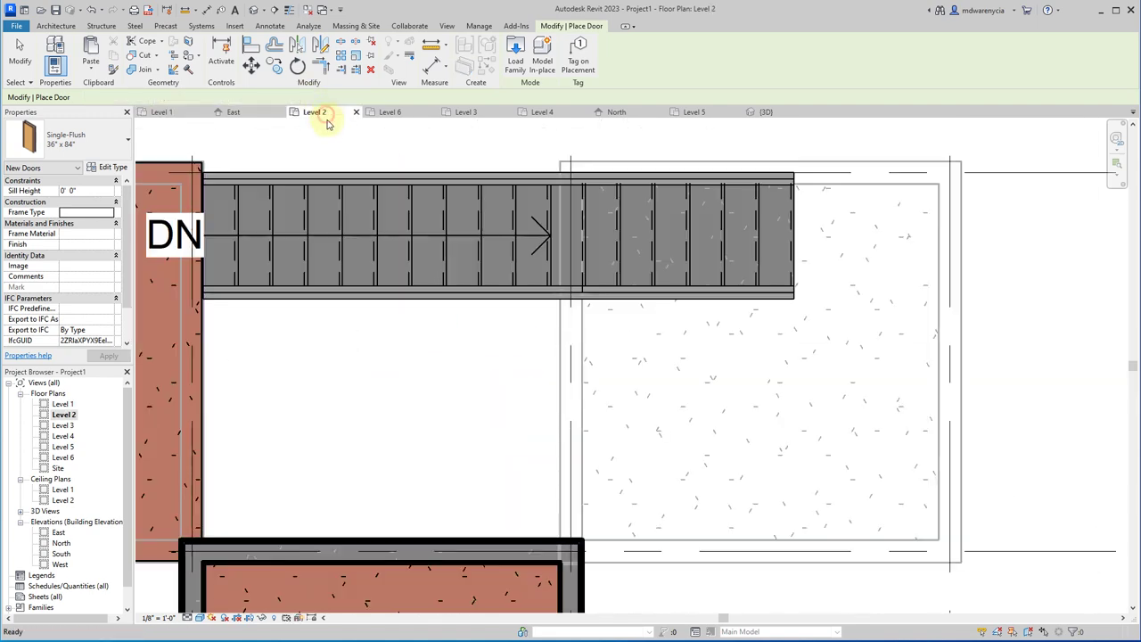
scroll(467, 479, "down", 3)
scroll(480, 461, "up", 3)
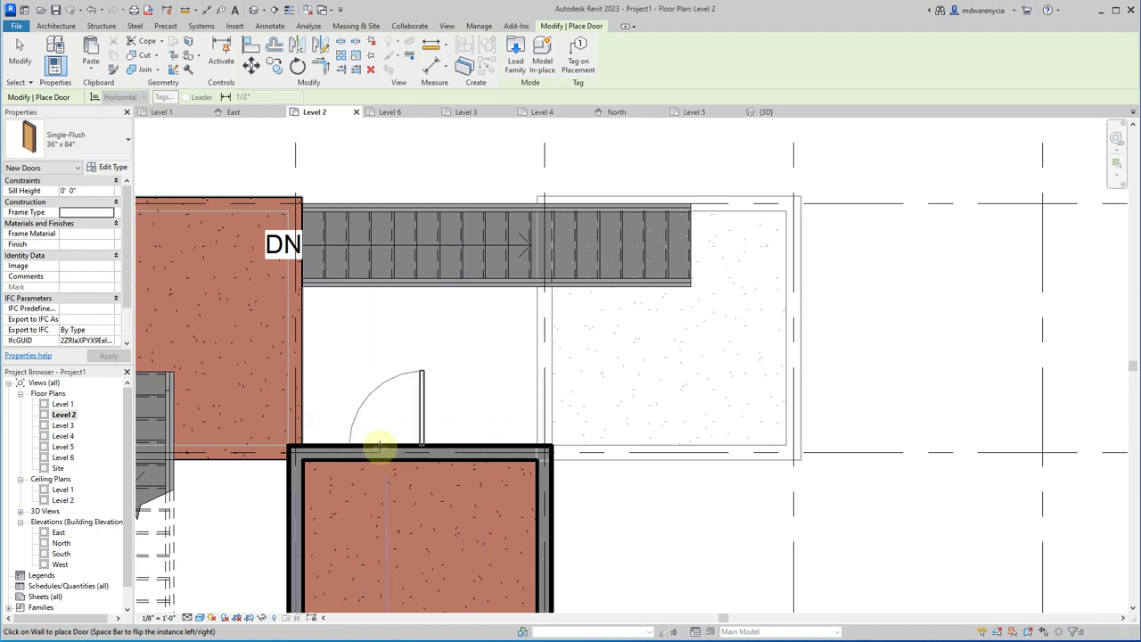
middle_click_drag(354, 450, 477, 389)
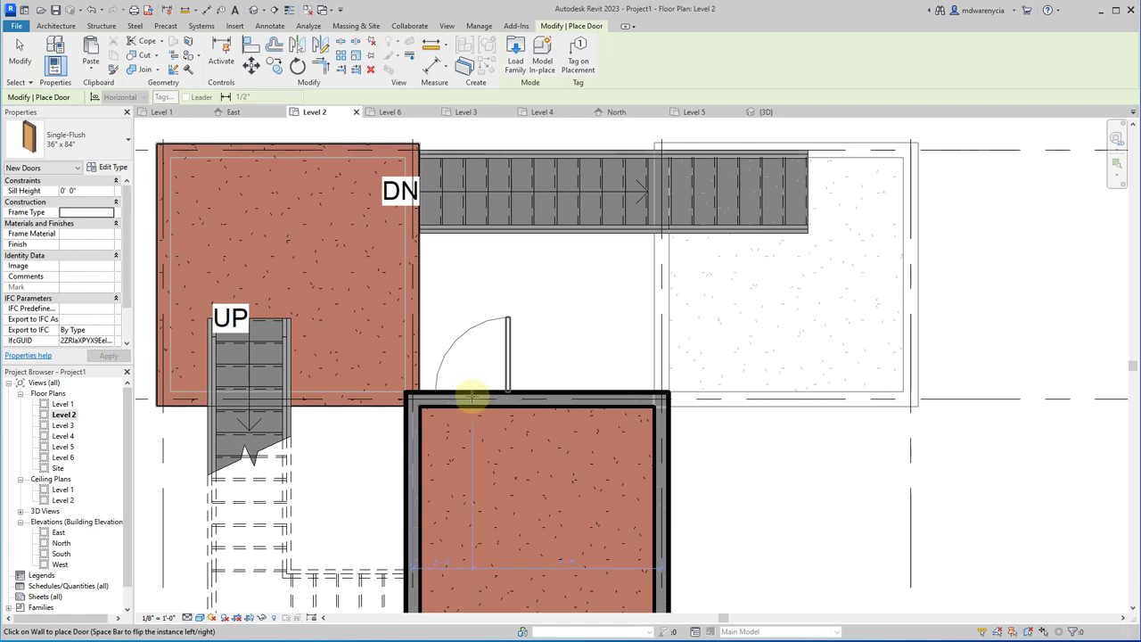
left_click(472, 396)
- Place a Single-Flush 36" x 84" door on Level 3 in the south wall of the box, near its west corner
left_click(400, 114)
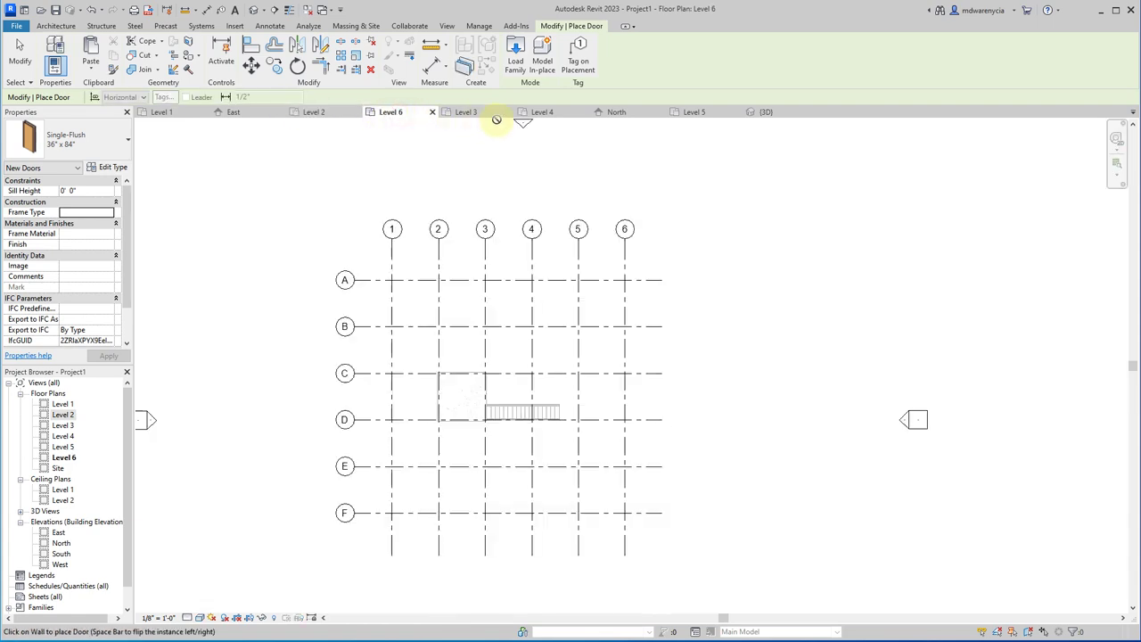
left_click(546, 113)
left_click(467, 114)
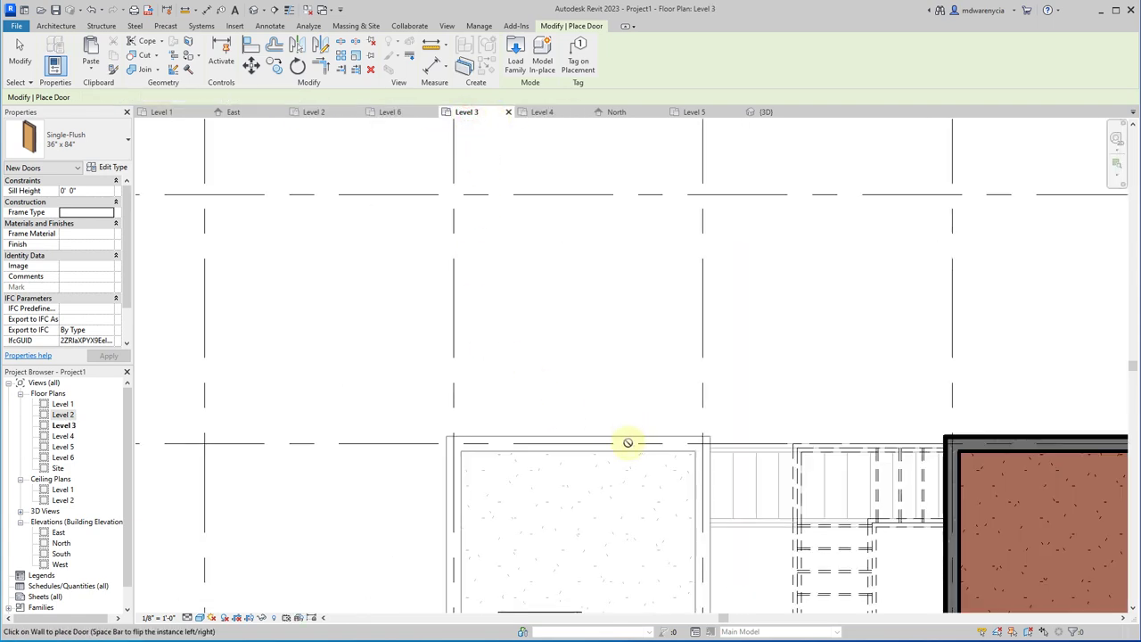
scroll(529, 298, "down", 3)
scroll(624, 408, "up", 4)
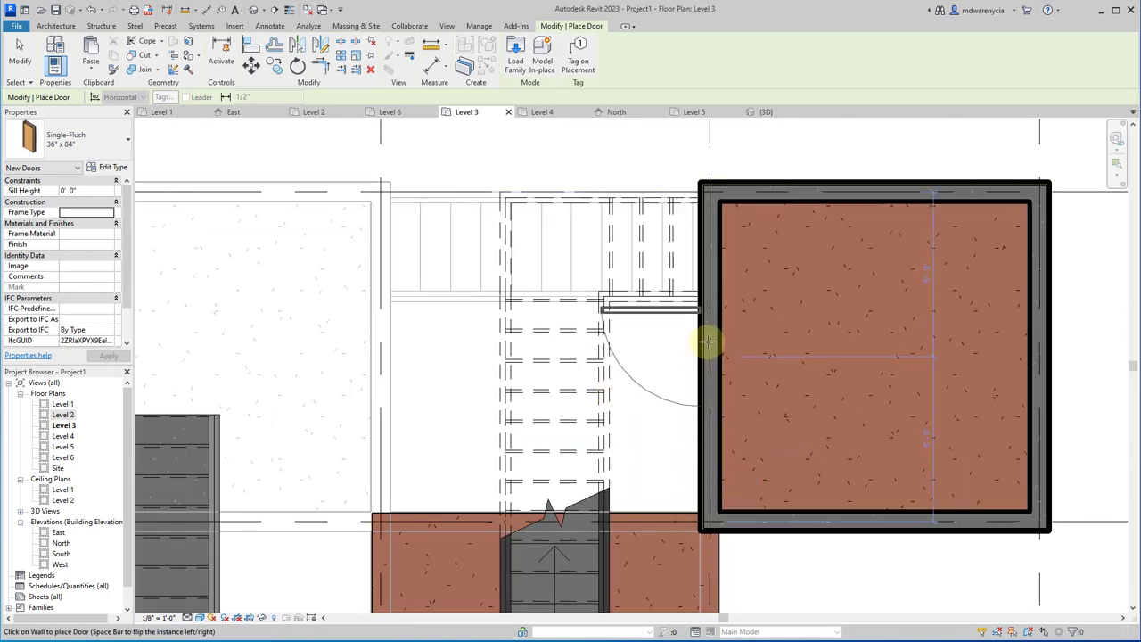
middle_click_drag(790, 434, 700, 327)
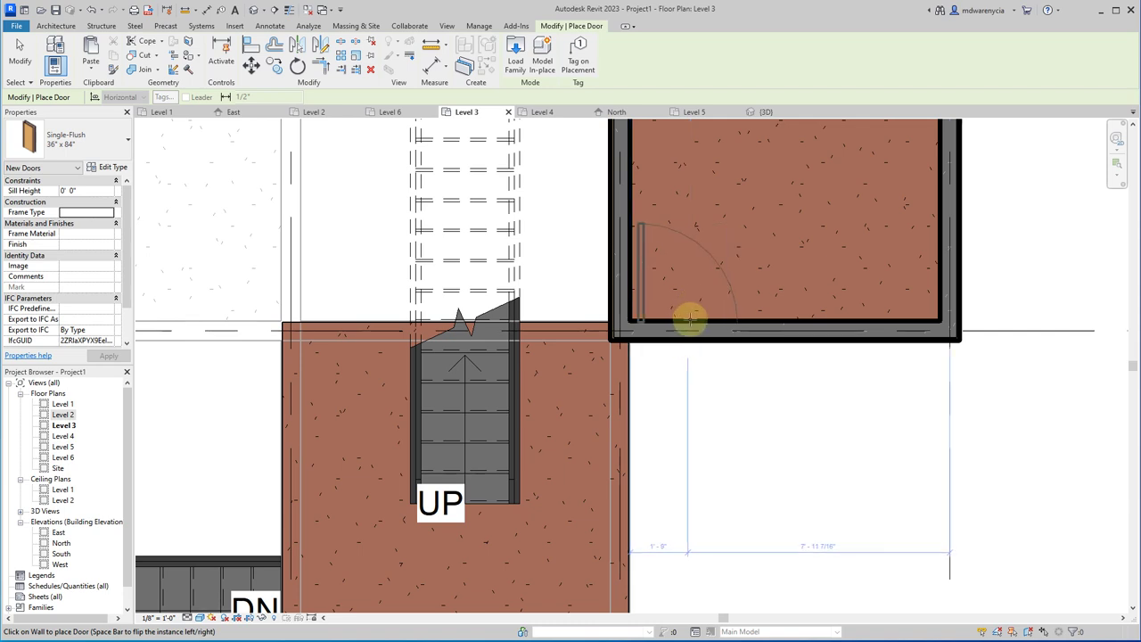
left_click(693, 317)
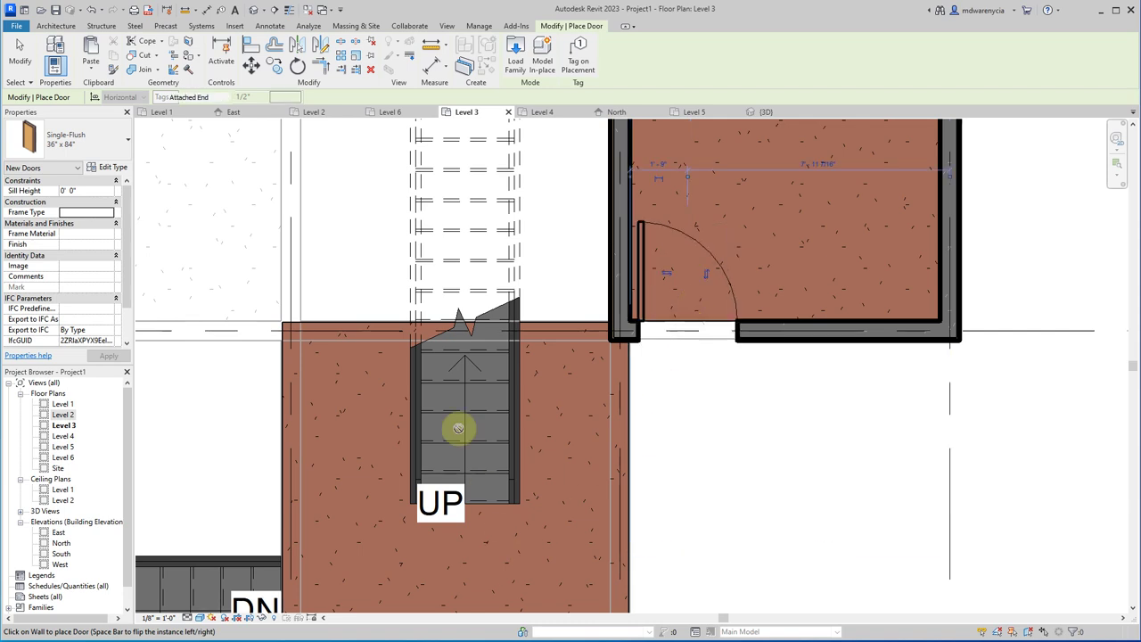
- Place a Single-Flush 36" x 84" door on Level 4 in the east wall near its north corner, and end door placement
left_click(541, 112)
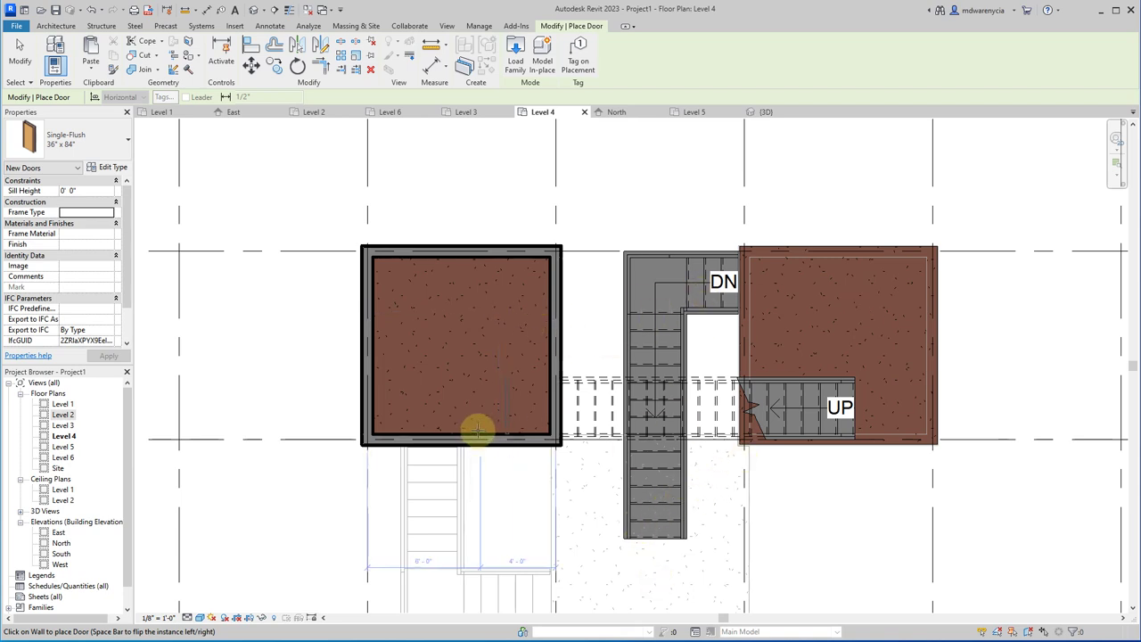
left_click(765, 112)
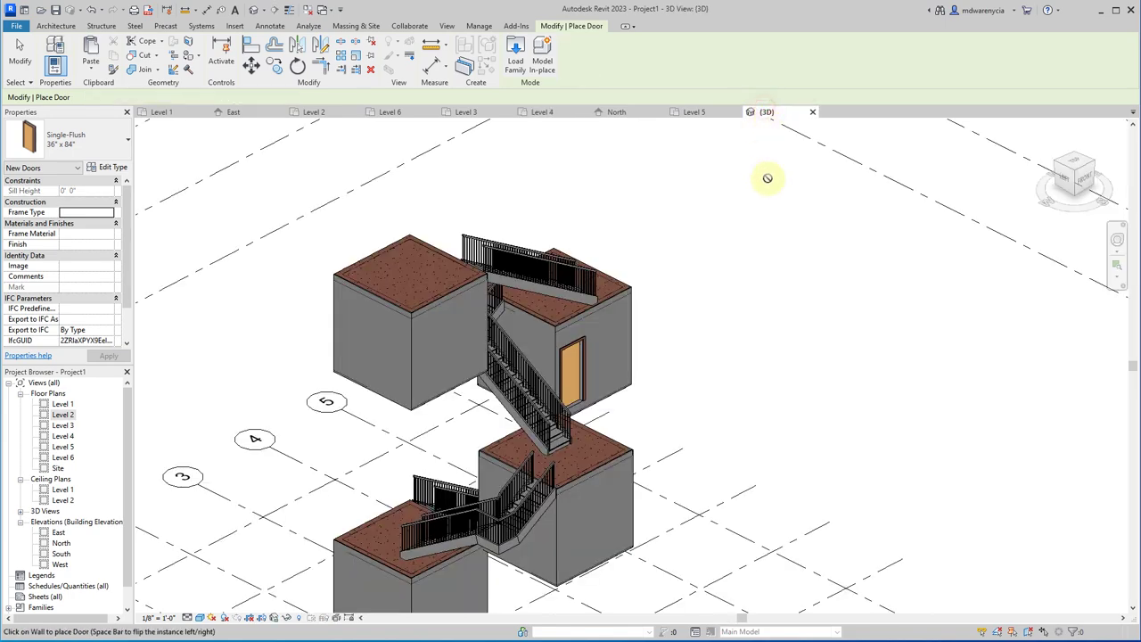
middle_click_drag(701, 242, 592, 355, "shift")
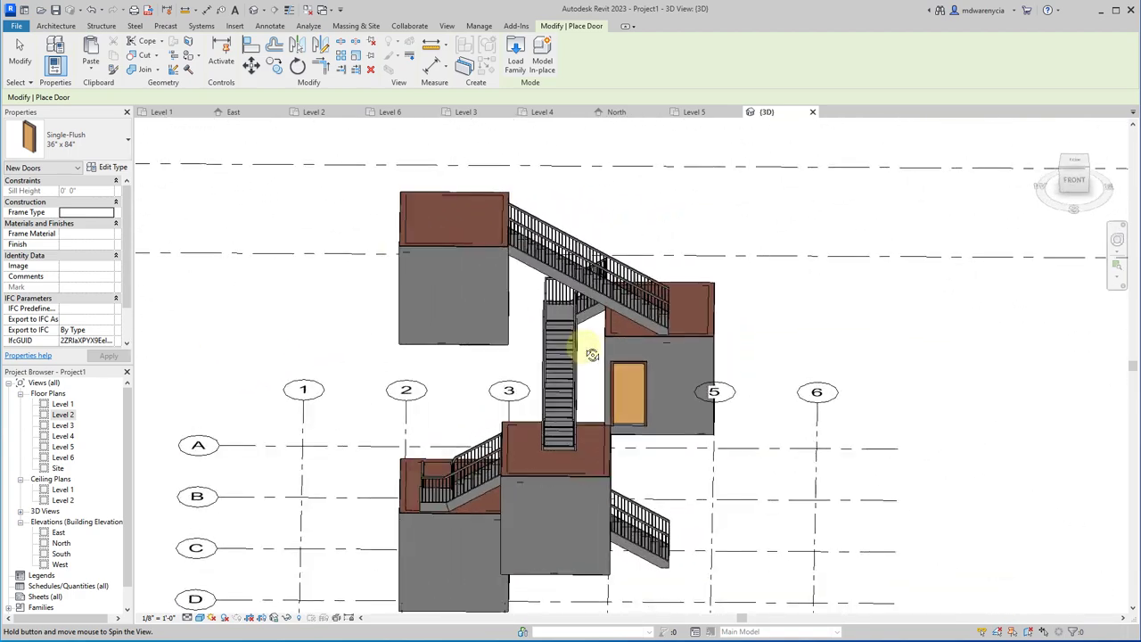
left_click(544, 112)
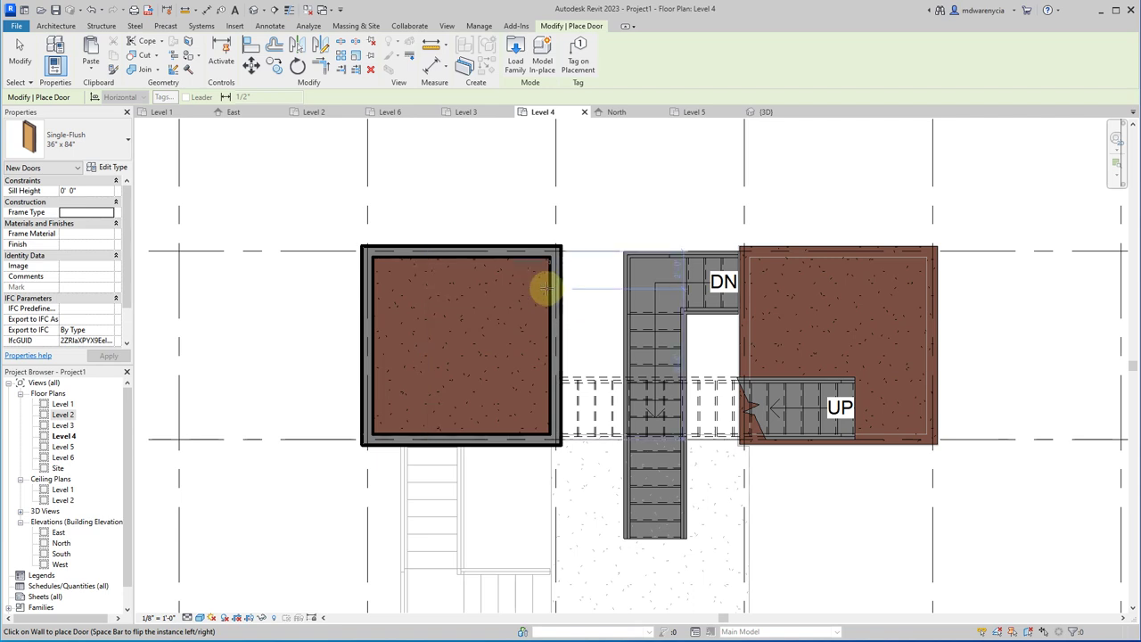
left_click(546, 288)
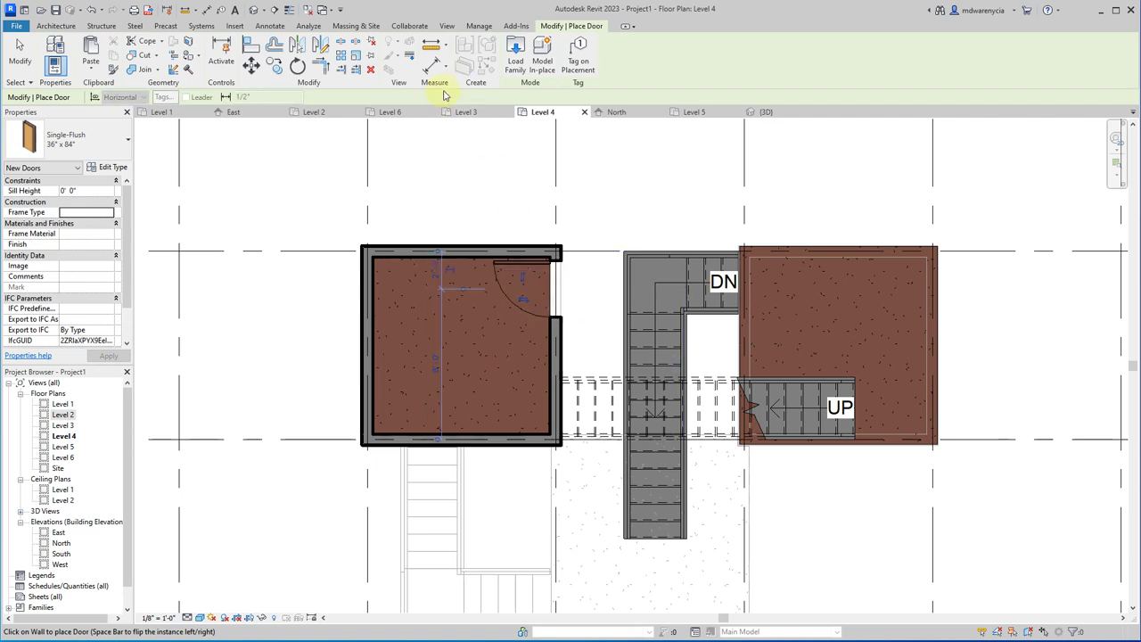
key("Escape")
key("Escape")
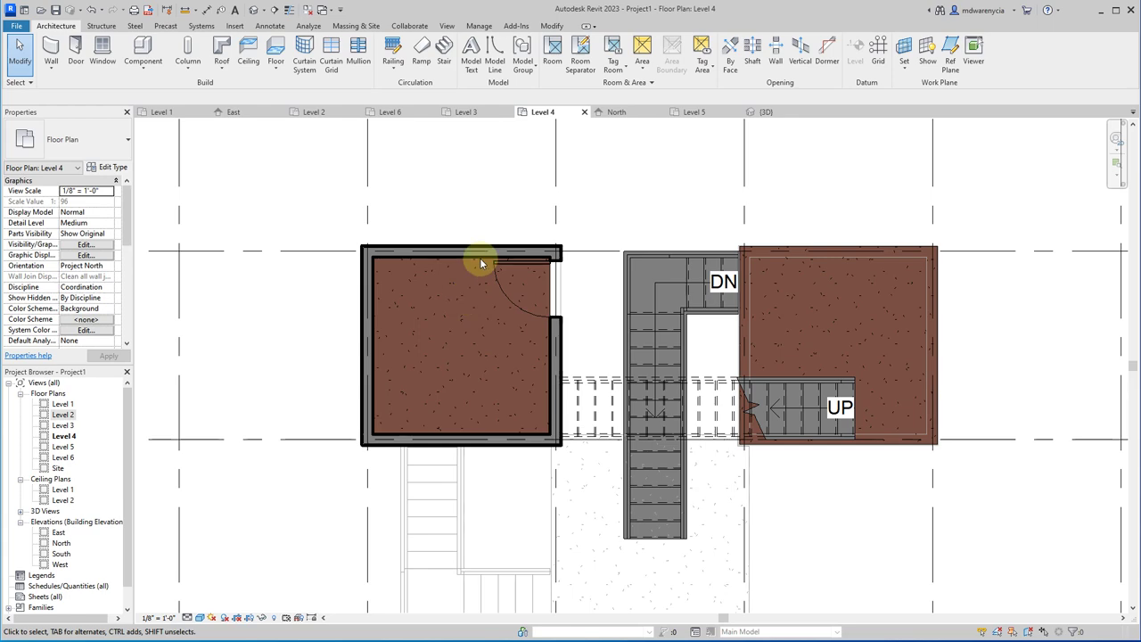
- Place a Fixed 36" x 48" window on Level 4 in the east wall of the box, just south of the door
left_click(766, 112)
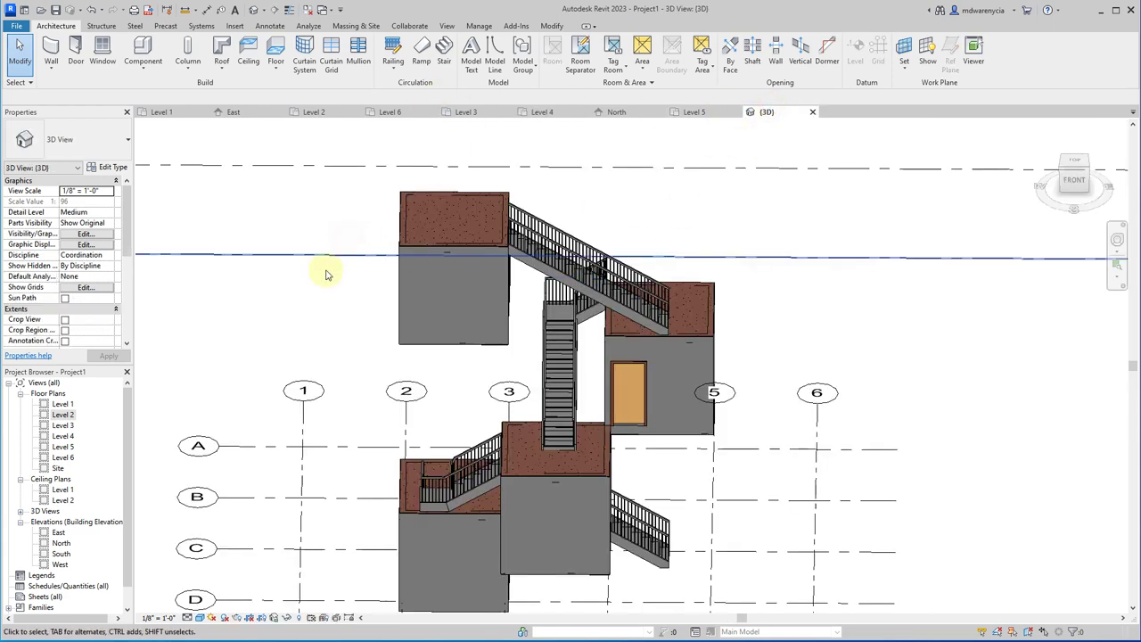
scroll(334, 280, "up", 2)
middle_click_drag(341, 291, 459, 288, "shift")
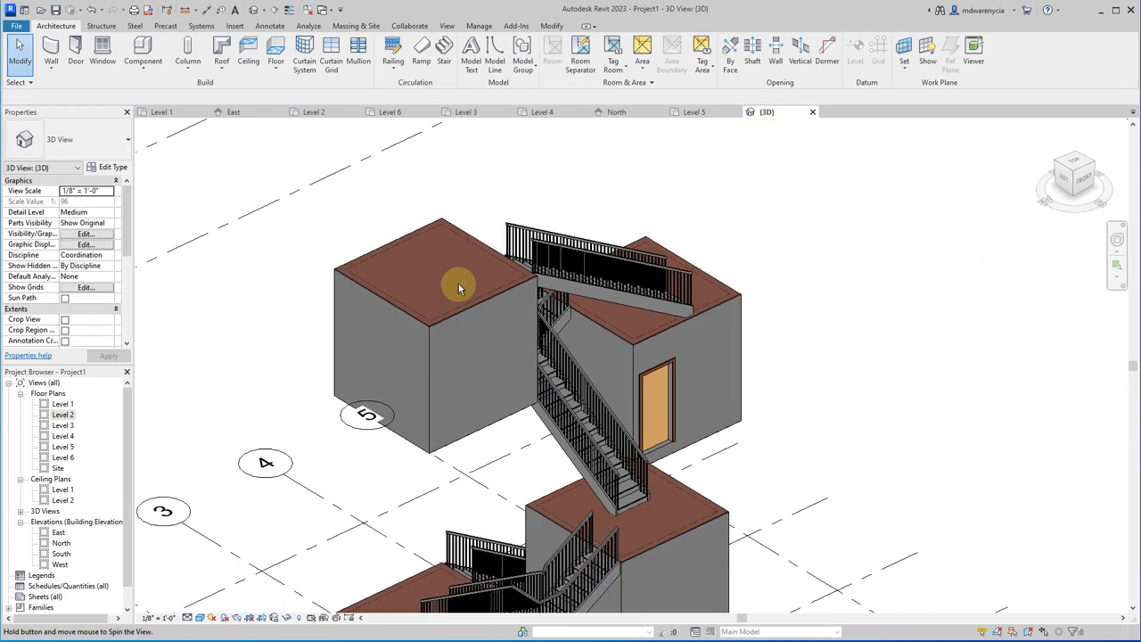
left_click(102, 52)
left_click(542, 111)
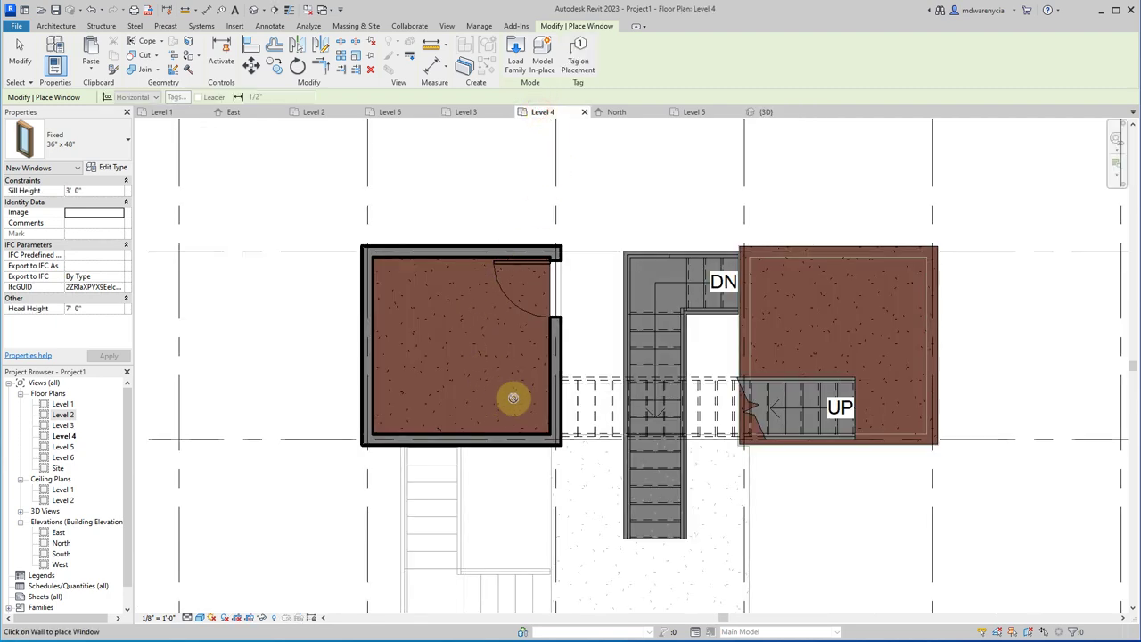
scroll(509, 394, "up", 1)
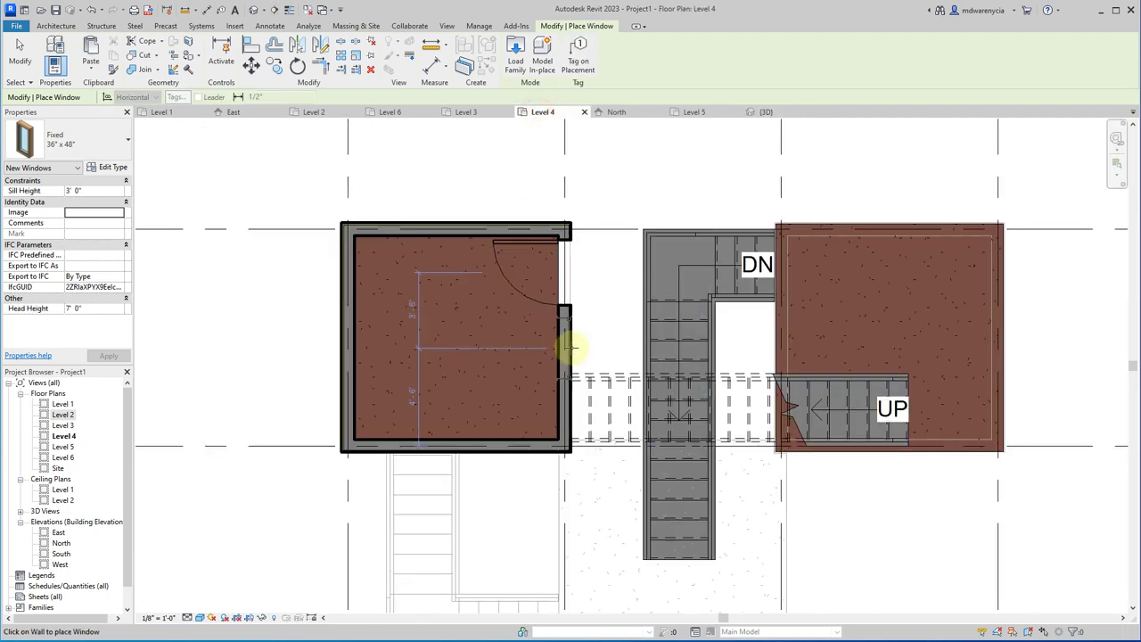
left_click(571, 347)
- Place Fixed 36" x 48" windows east of the doors in the Level 3 box's south wall and the Level 2 box's north wall
left_click(466, 111)
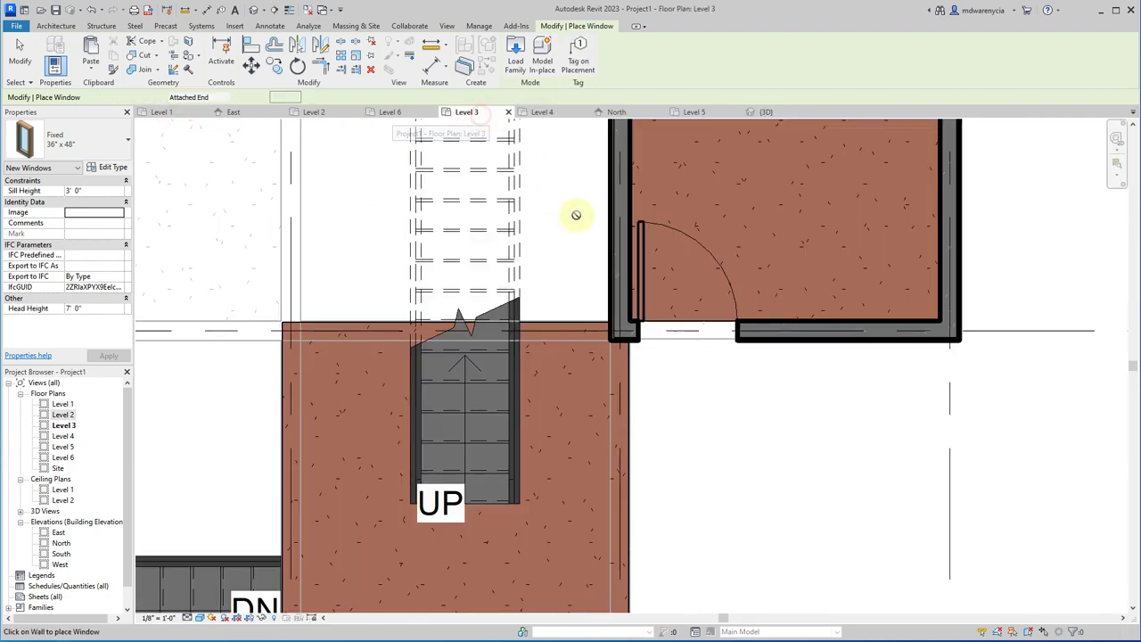
scroll(579, 214, "down", 2)
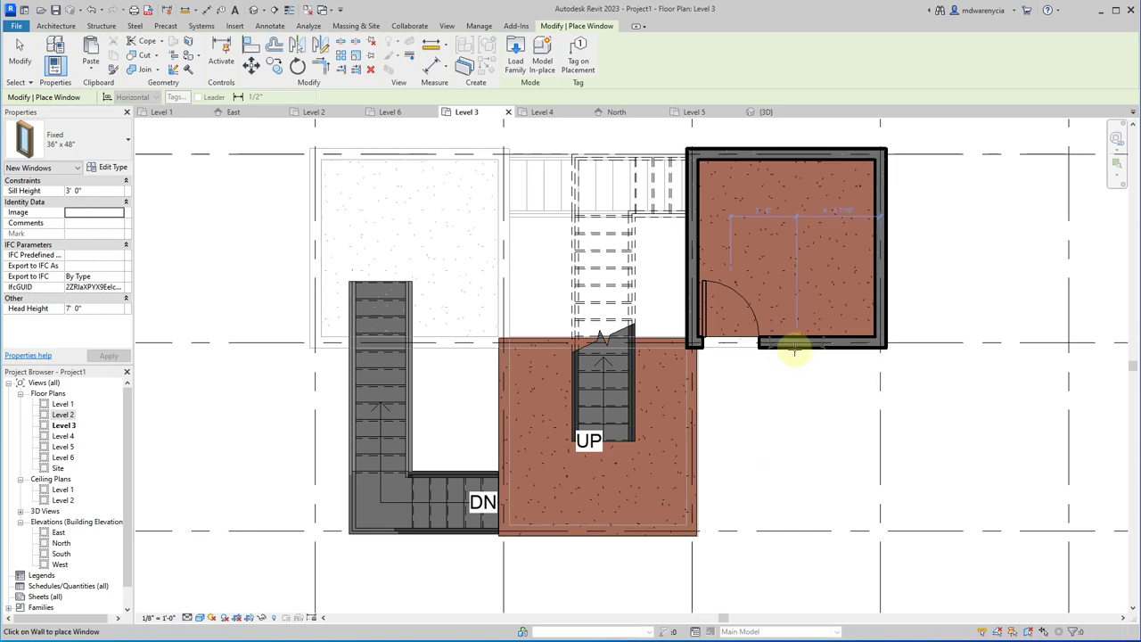
left_click(795, 347)
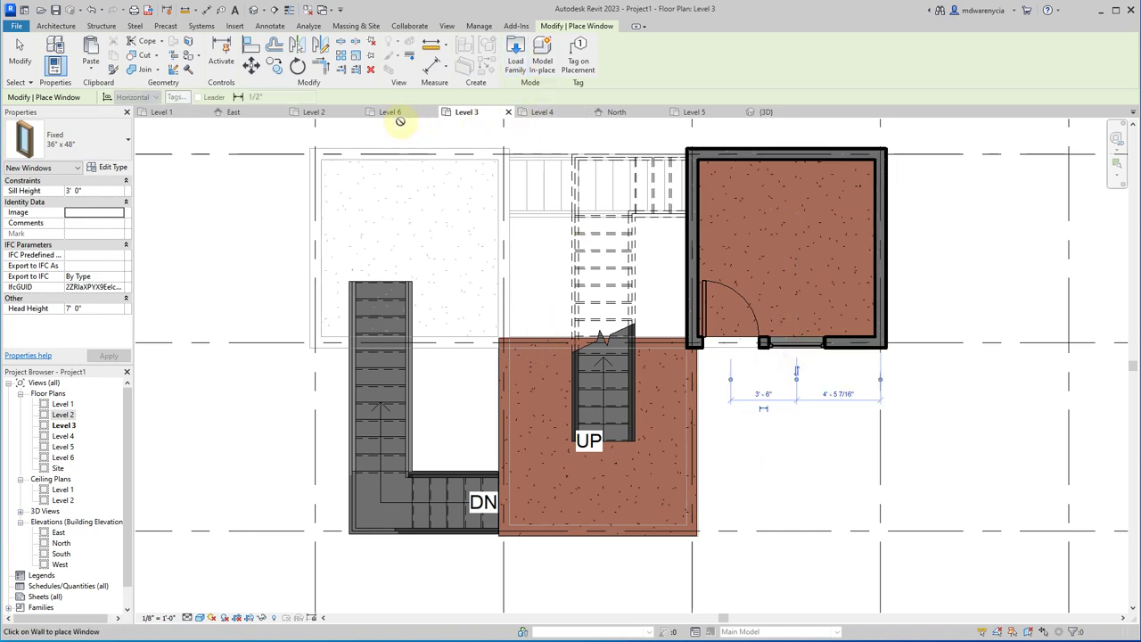
left_click(305, 112)
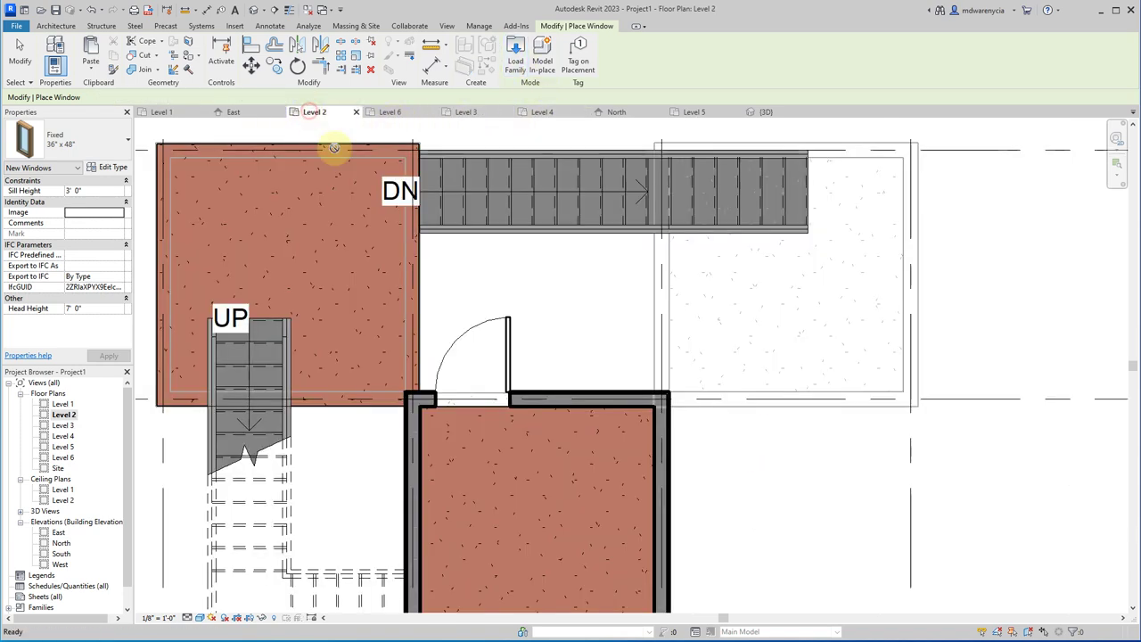
left_click(556, 390)
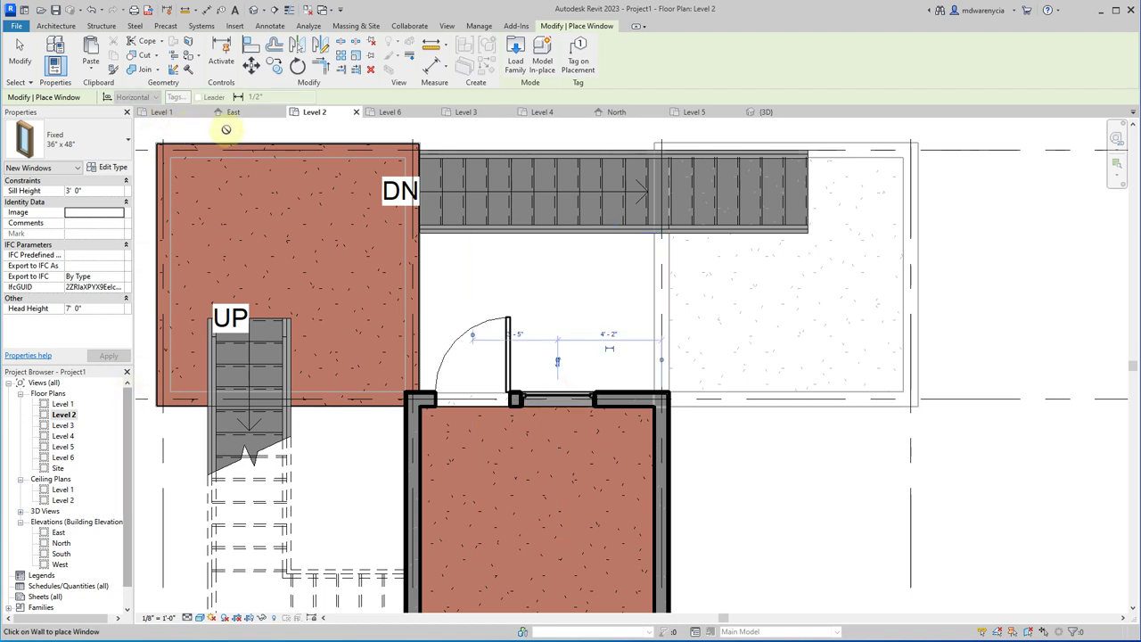
- Place a Fixed 36" x 48" window on Level 1 in the box's south wall near its east end, and end window placement
left_click(161, 112)
scroll(466, 402, "up", 3)
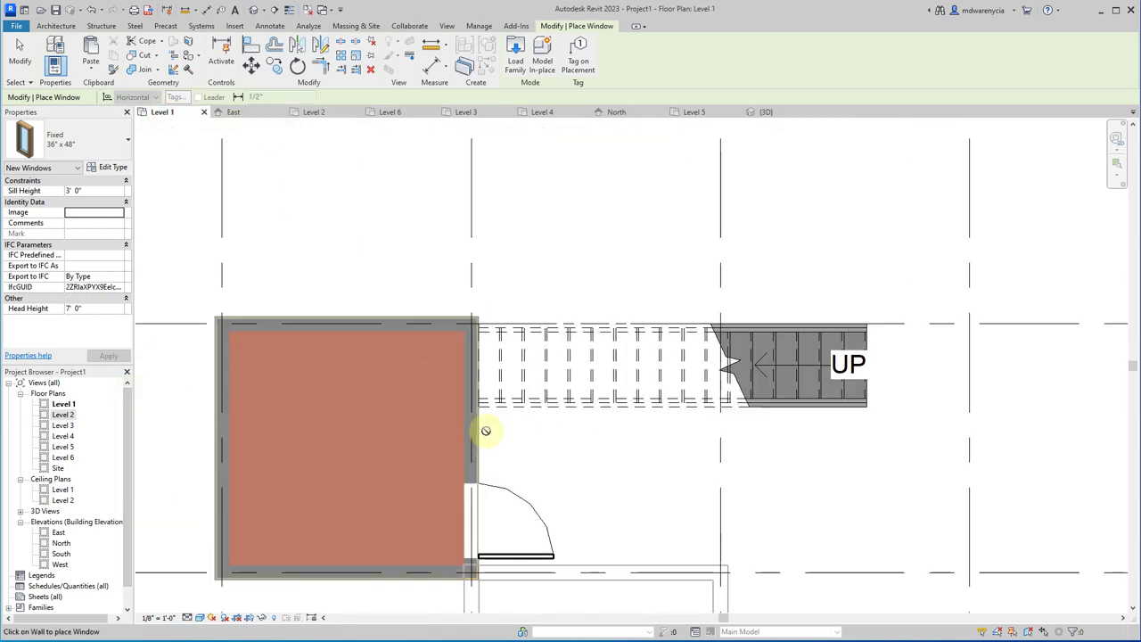
left_click(420, 585)
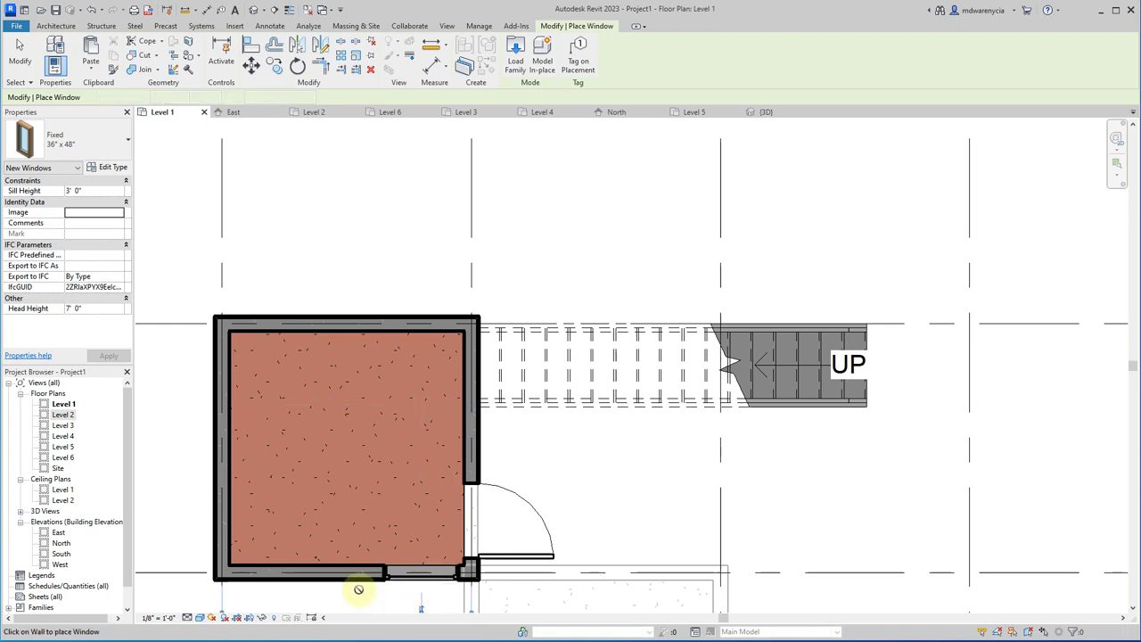
key("Escape")
key("Escape")
scroll(458, 229, "down", 3)
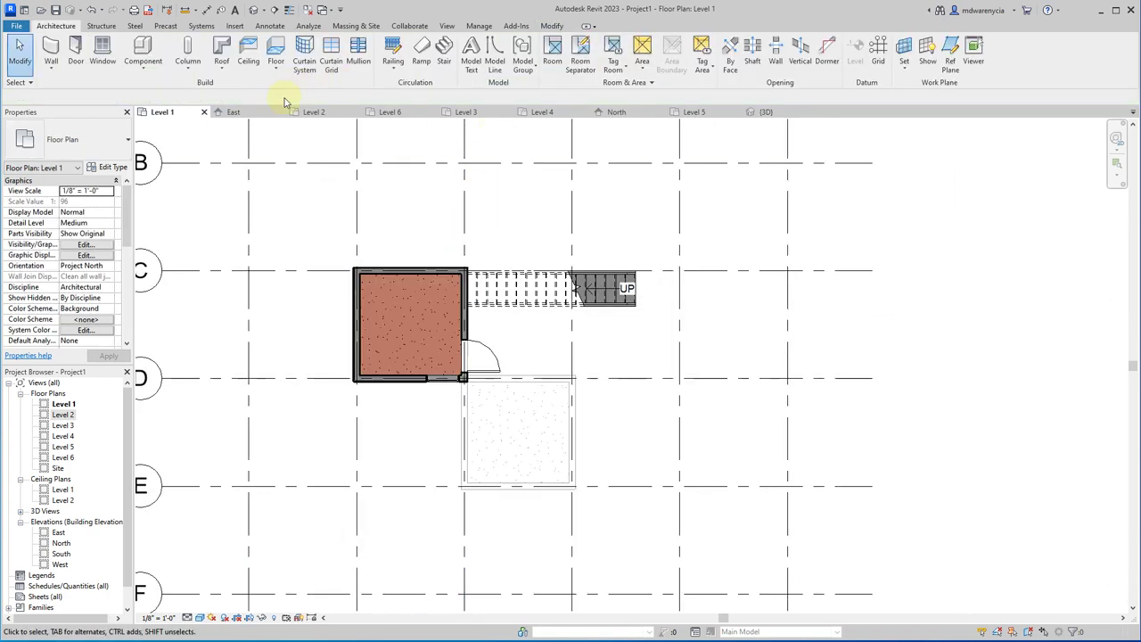
- Inspect the placed doors and windows from the back of the 3D model and select the west wall of the Level 1 box
left_click(749, 116)
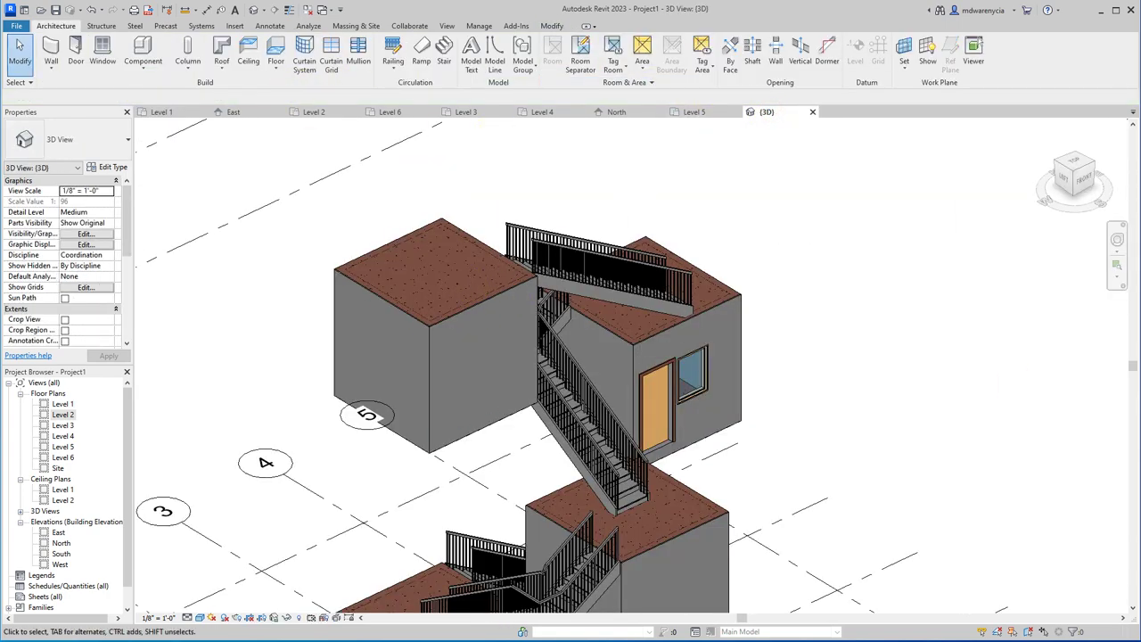
middle_click_drag(316, 384, 683, 311, "shift")
middle_click_drag(449, 474, 731, 493, "shift")
middle_click_drag(658, 502, 543, 254)
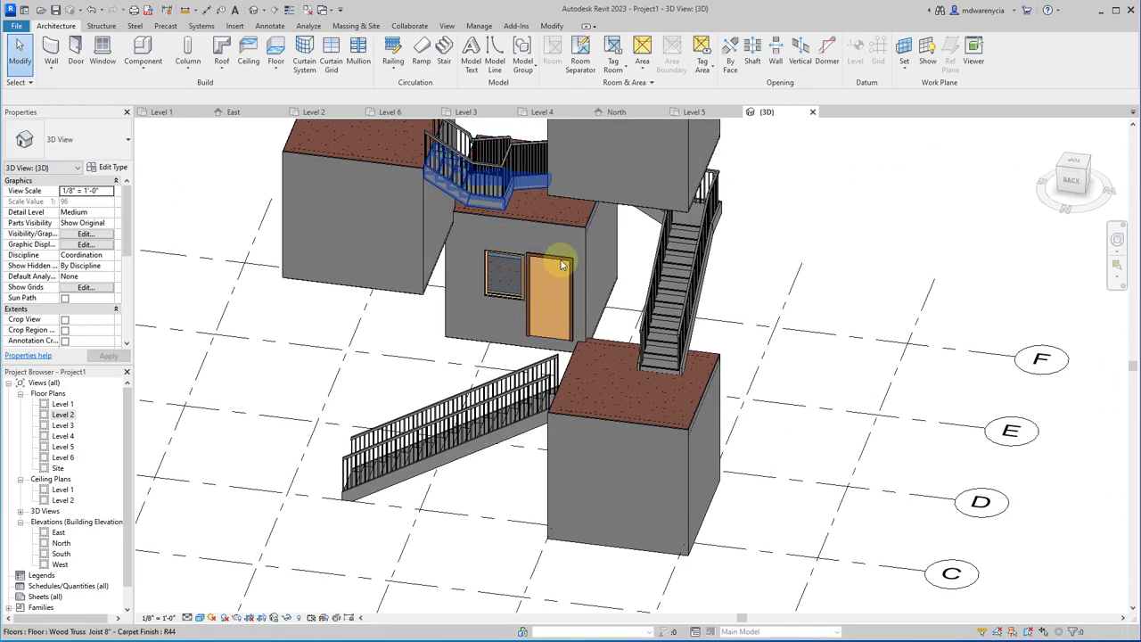
left_click(687, 480)
middle_click_drag(687, 480, 657, 406, "shift")
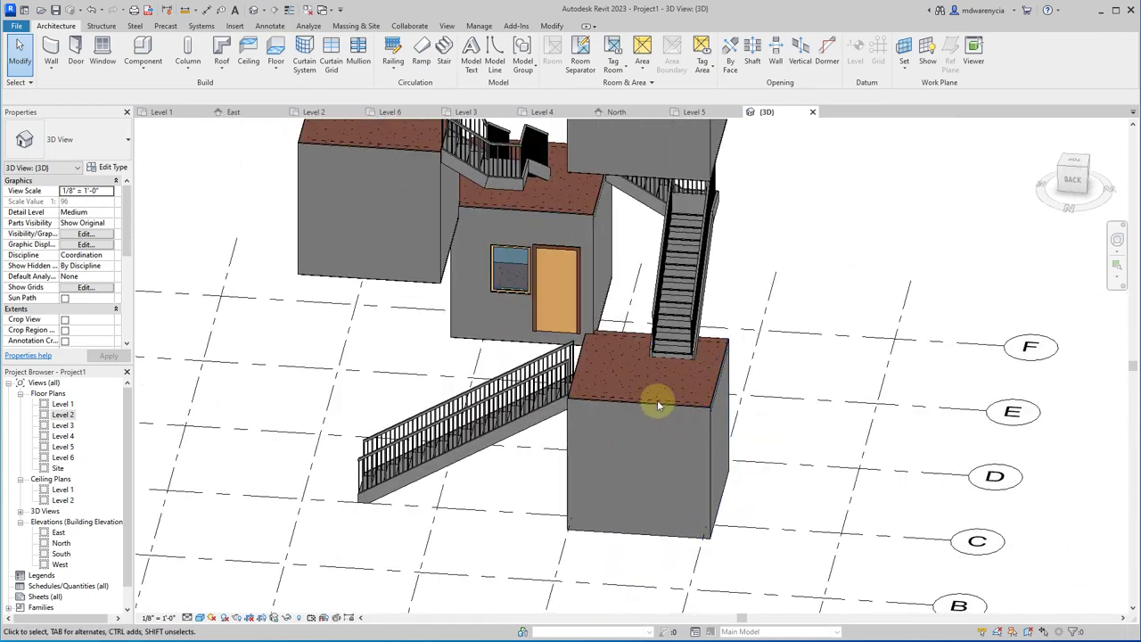
left_click(704, 444)
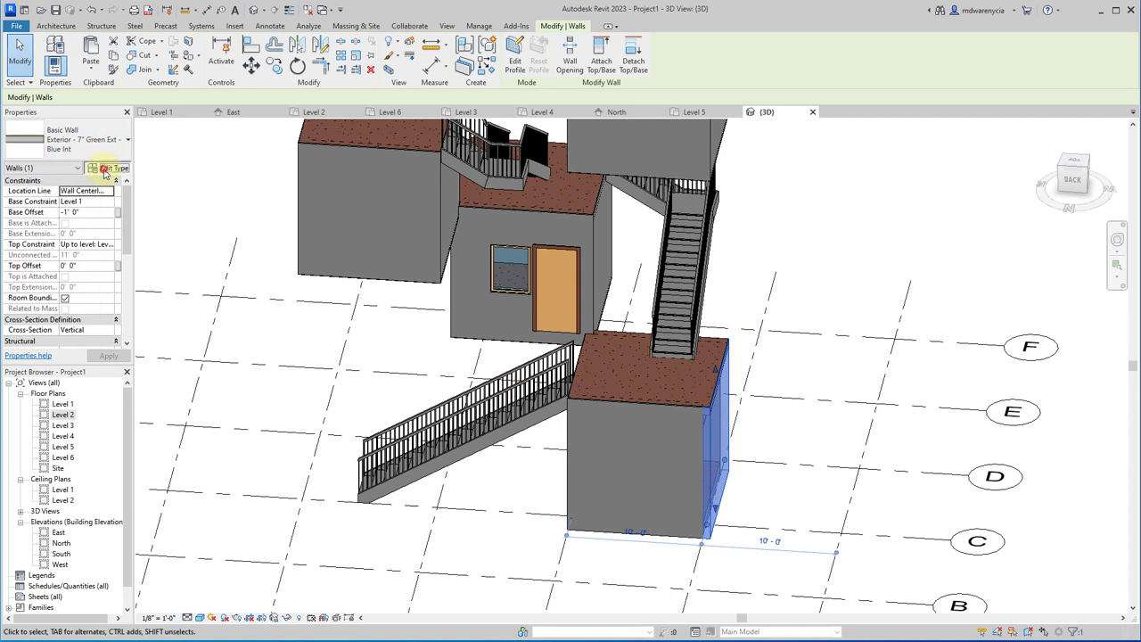
left_click(107, 168)
left_click(591, 326)
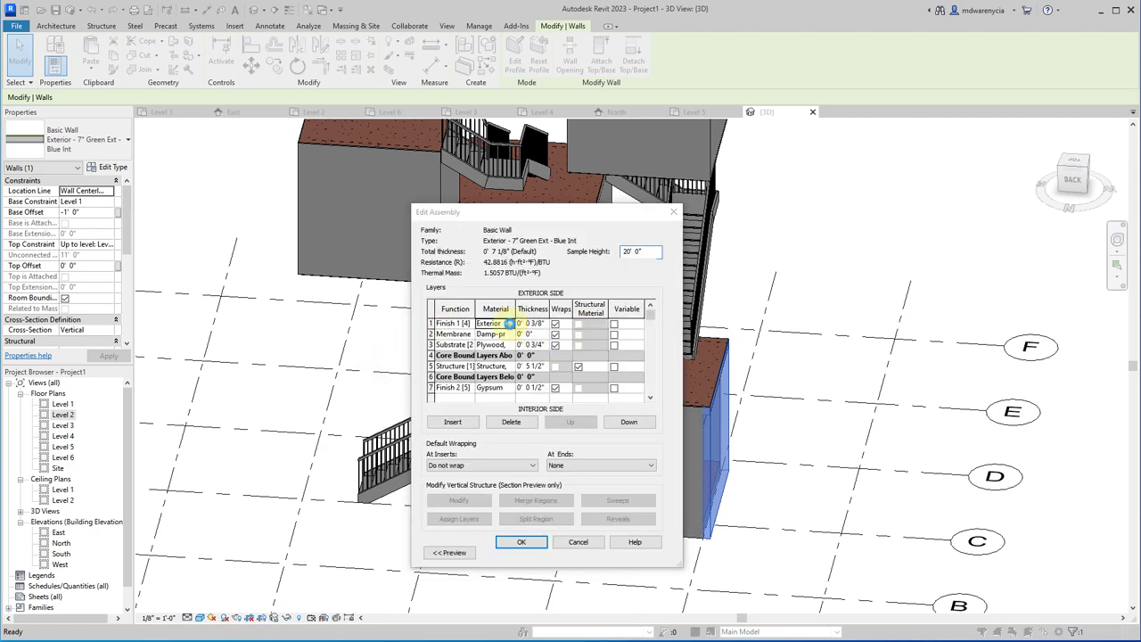
left_click(512, 324)
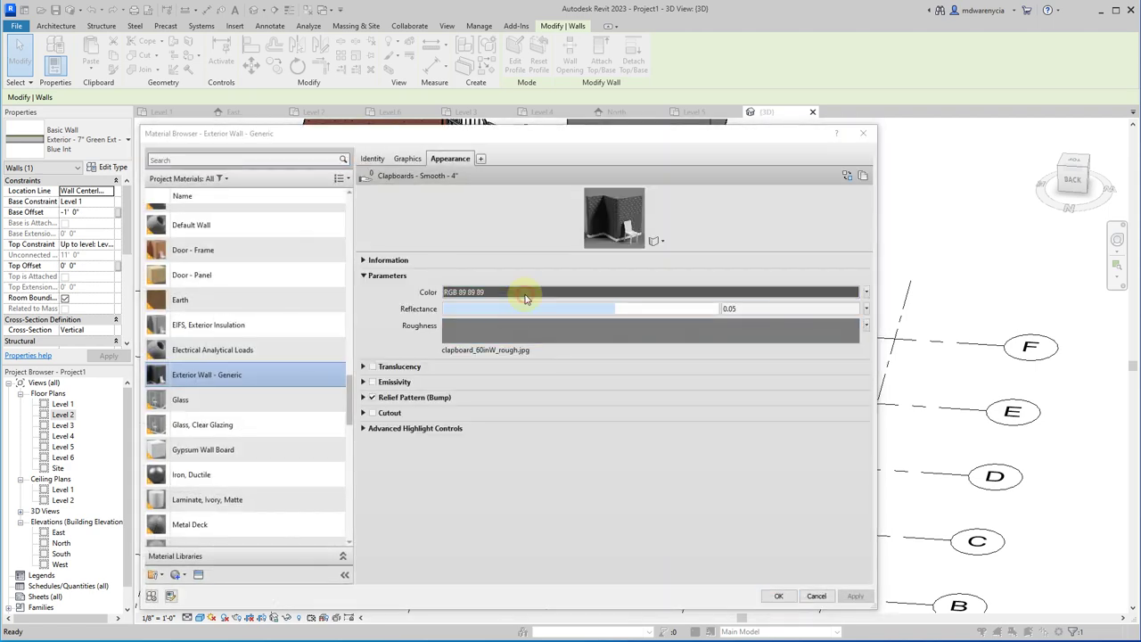
left_click(524, 300)
left_click(558, 337)
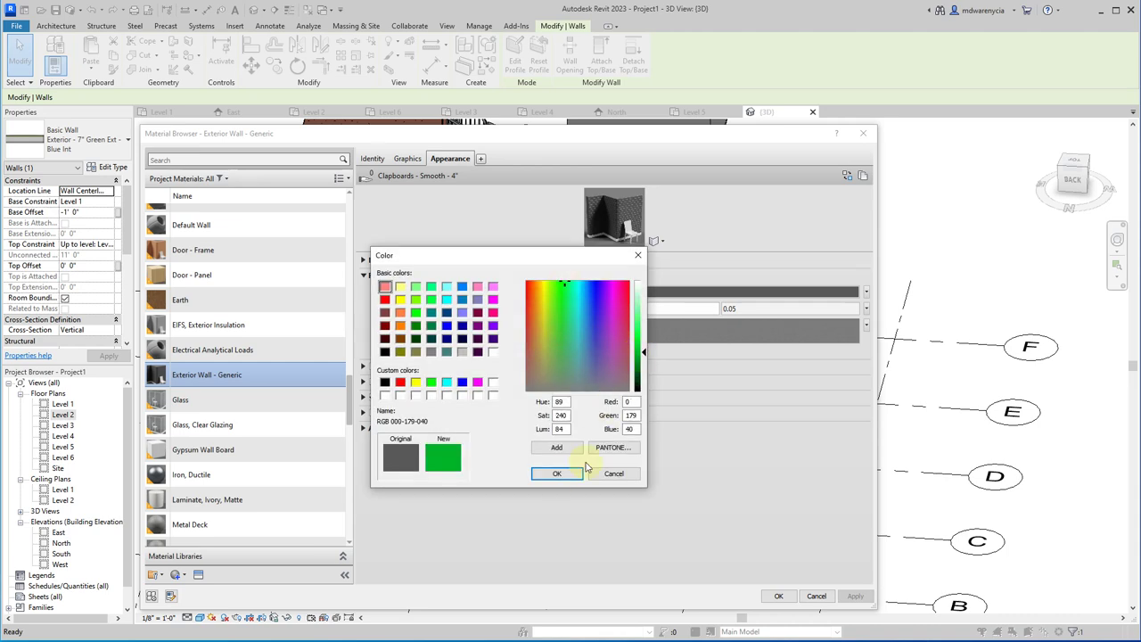
left_click(555, 473)
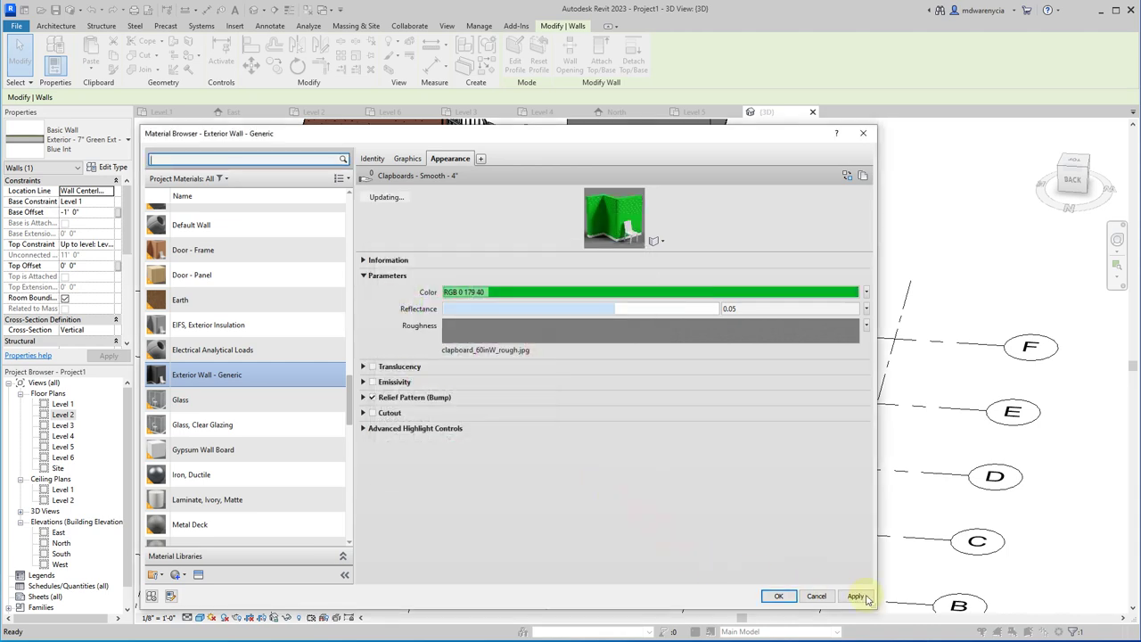
left_click(863, 597)
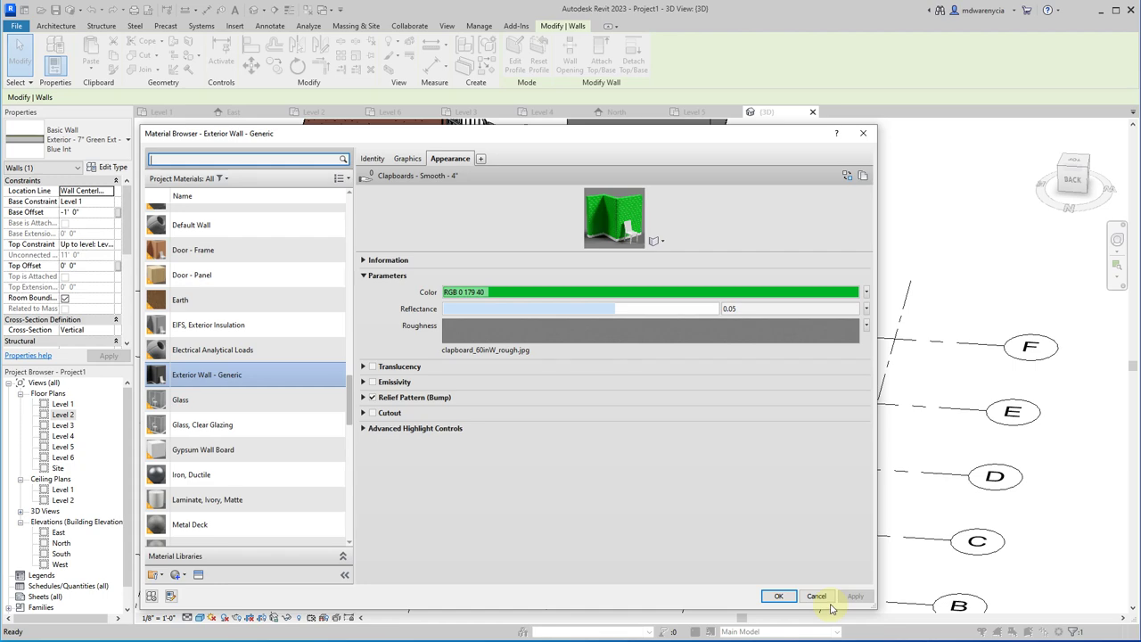
left_click(816, 596)
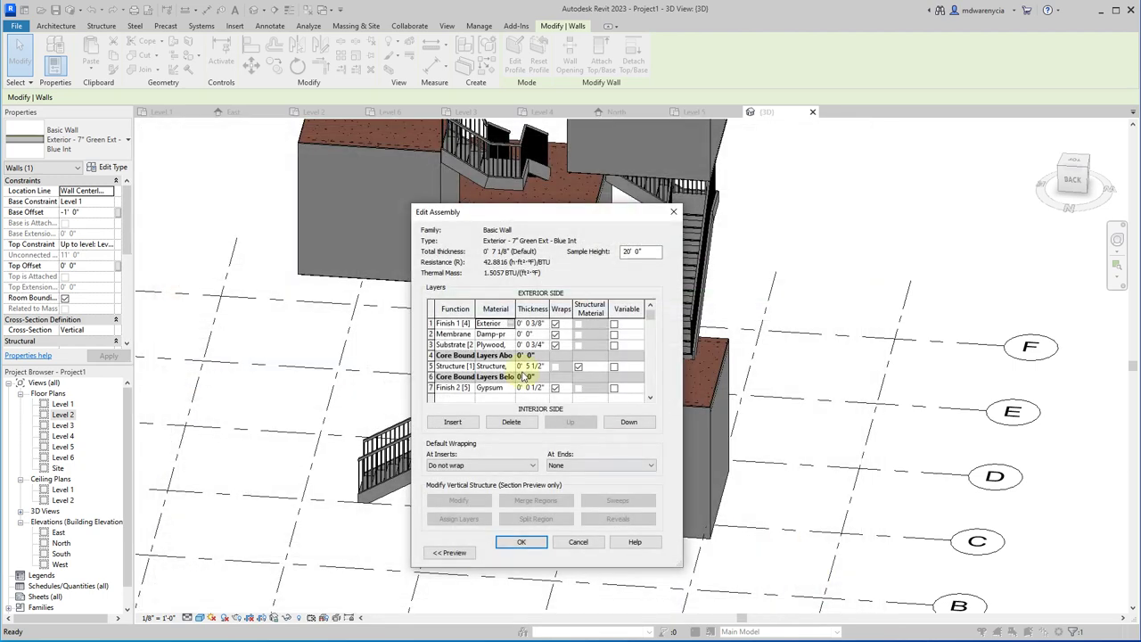
left_click(512, 323)
right_click(239, 375)
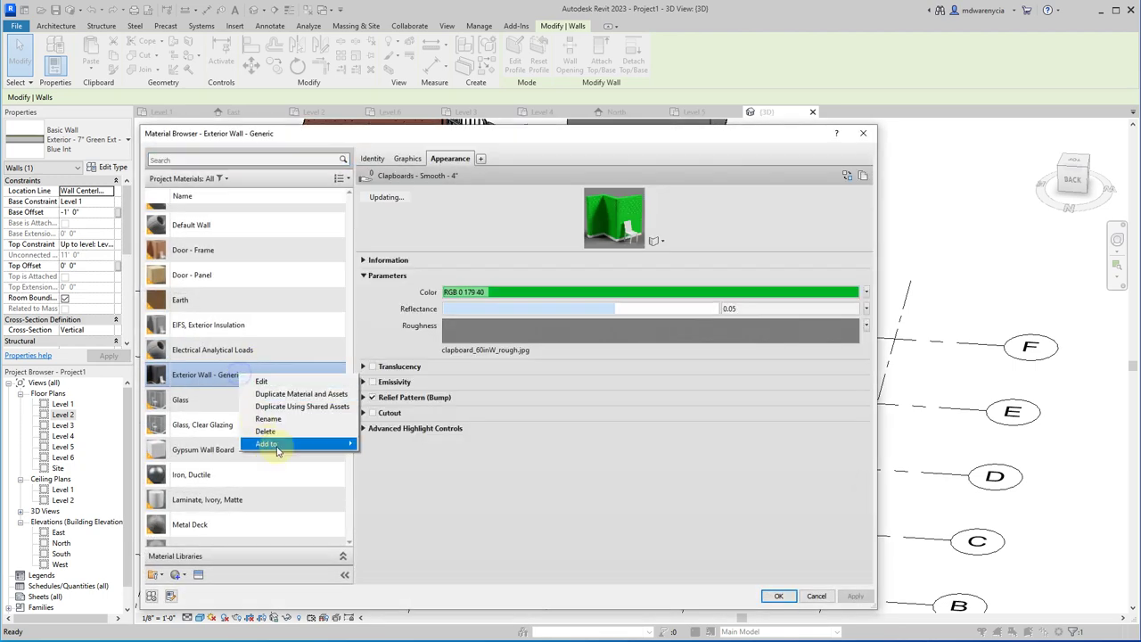
left_click(294, 407)
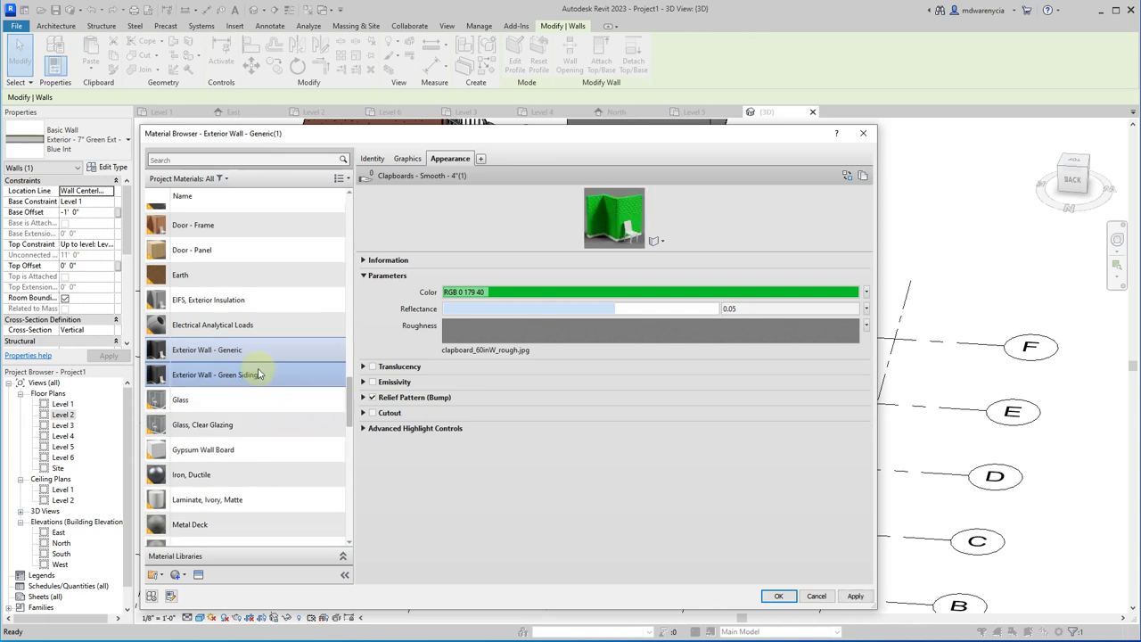
left_click(259, 374)
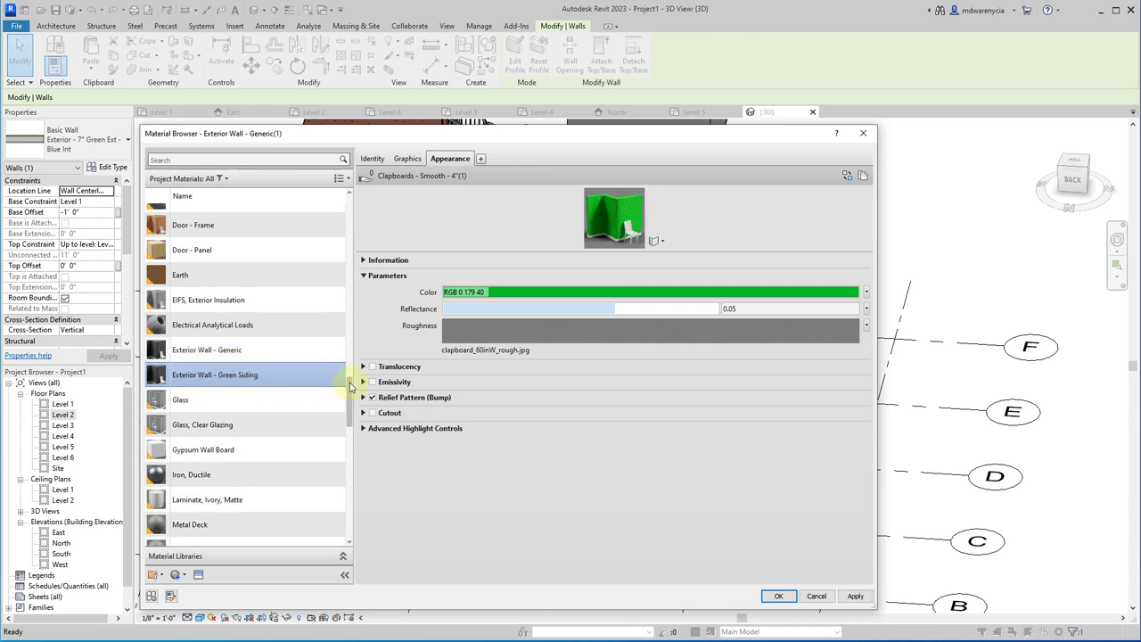
left_click(816, 596)
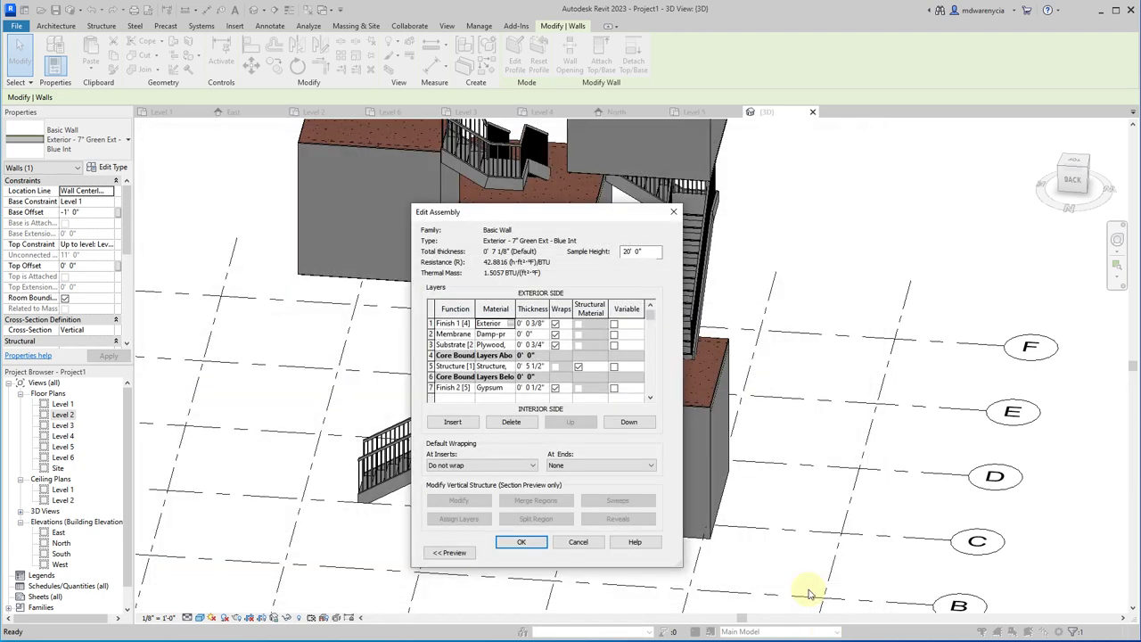
left_click(589, 548)
left_click(588, 552)
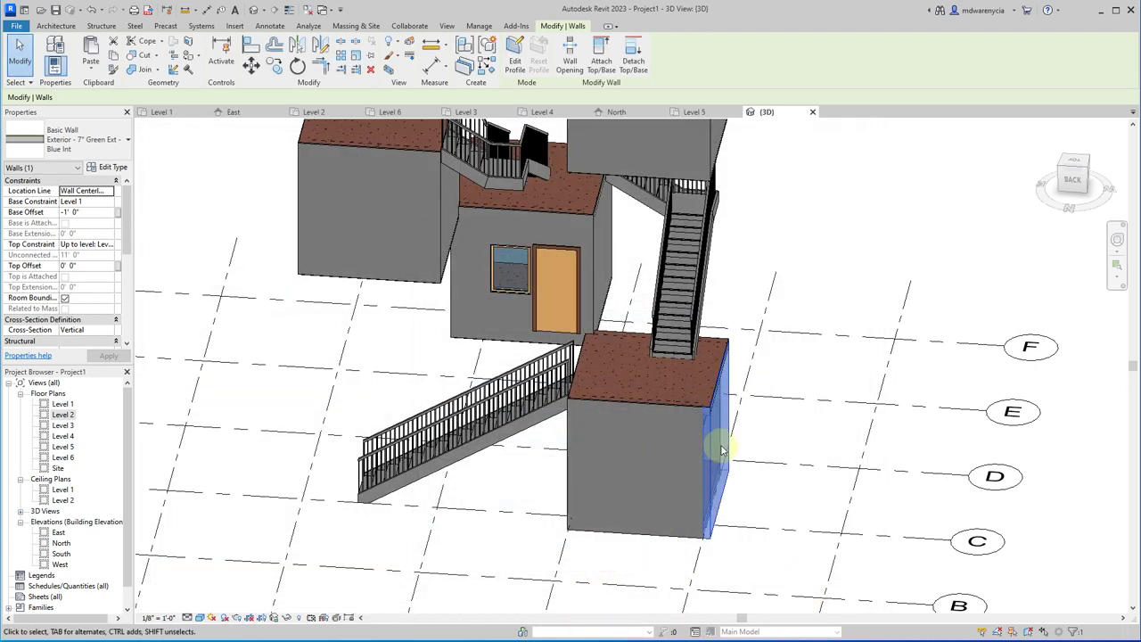
- Duplicate the exterior finish layer's Exterior Wall - Generic material with its assets as Exterior Wall - Green Siding, with appearance color RGB 38 162 17
left_click(130, 168)
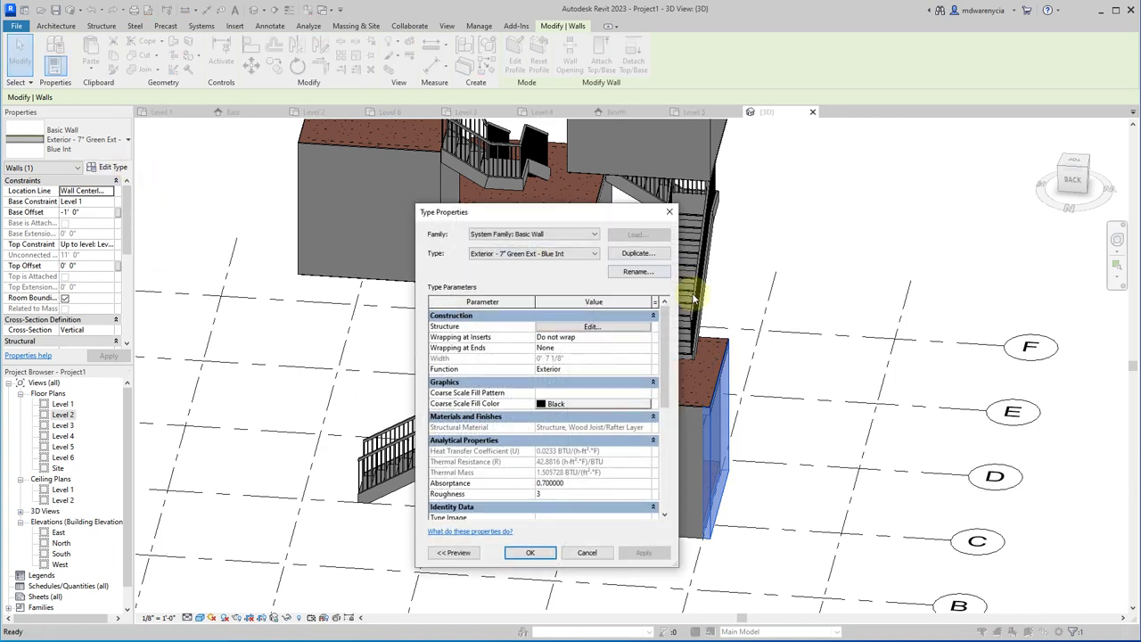
left_click(592, 327)
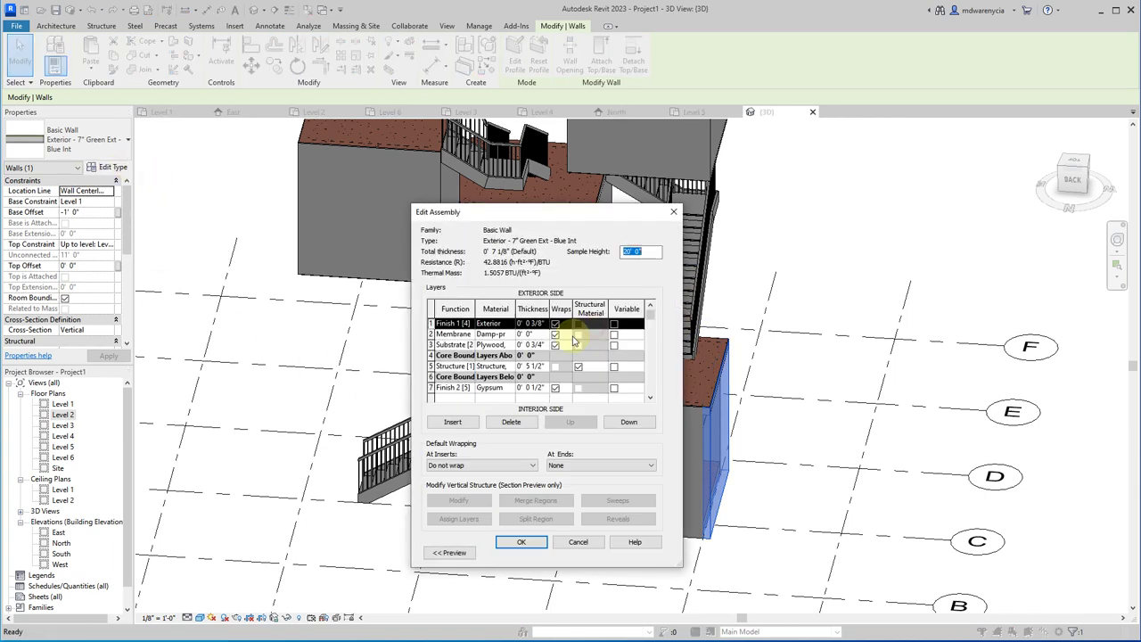
left_click(503, 324)
left_click(512, 323)
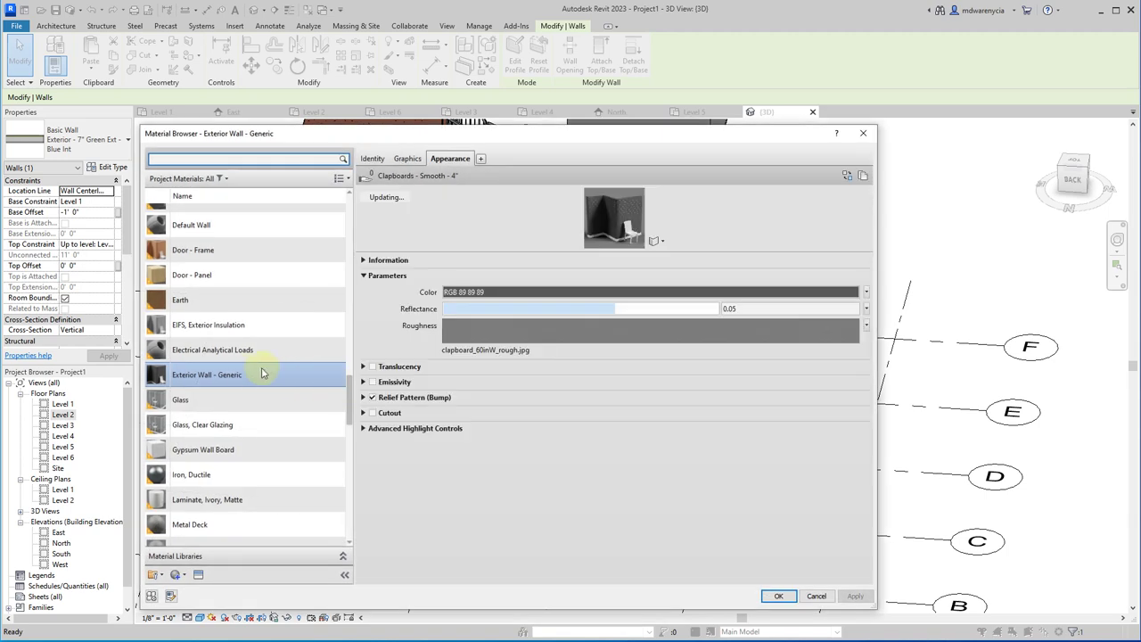
right_click(178, 372)
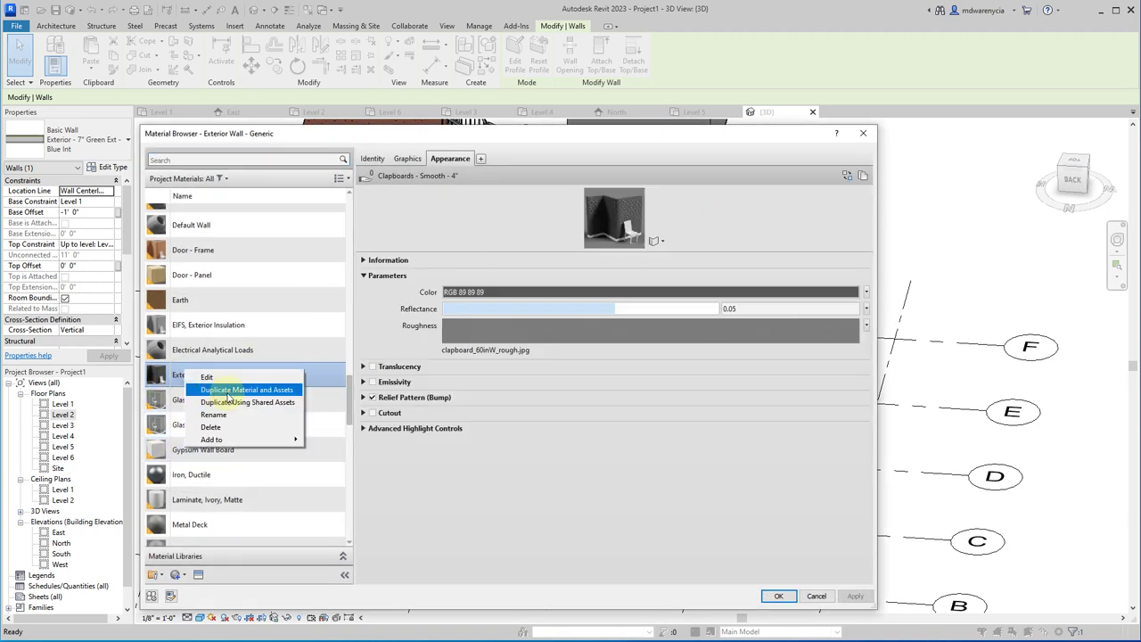
left_click(239, 393)
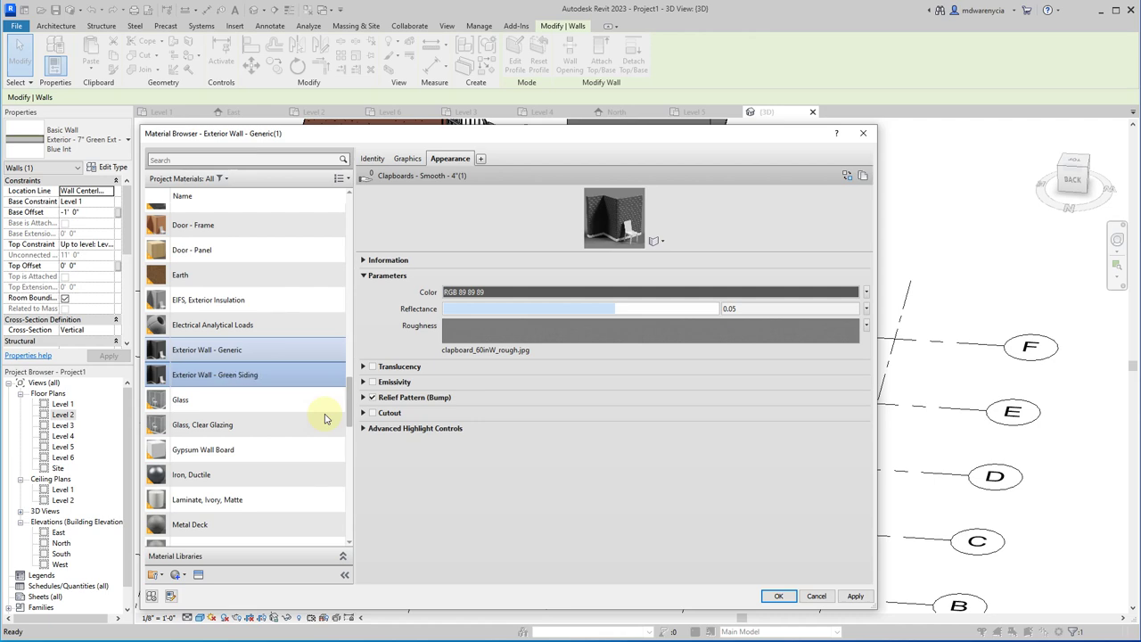
left_click(719, 293)
left_click(572, 313)
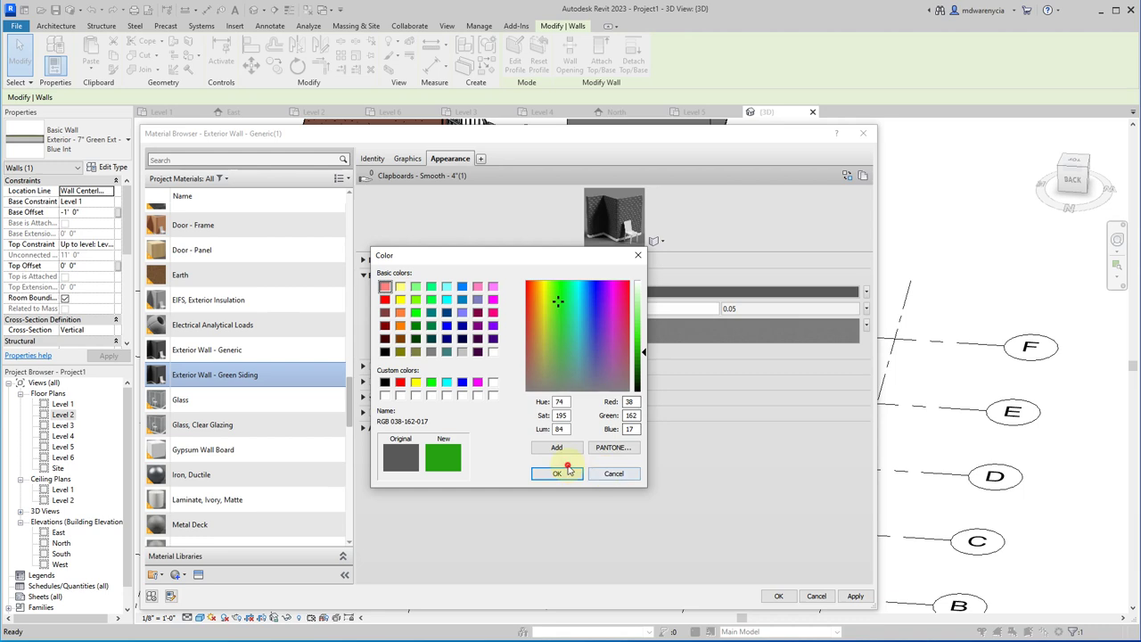
- Duplicate the Exterior Wall - Green Siding material with its assets and name the copy Exterior Wall - Red Siding
right_click(253, 373)
left_click(266, 388)
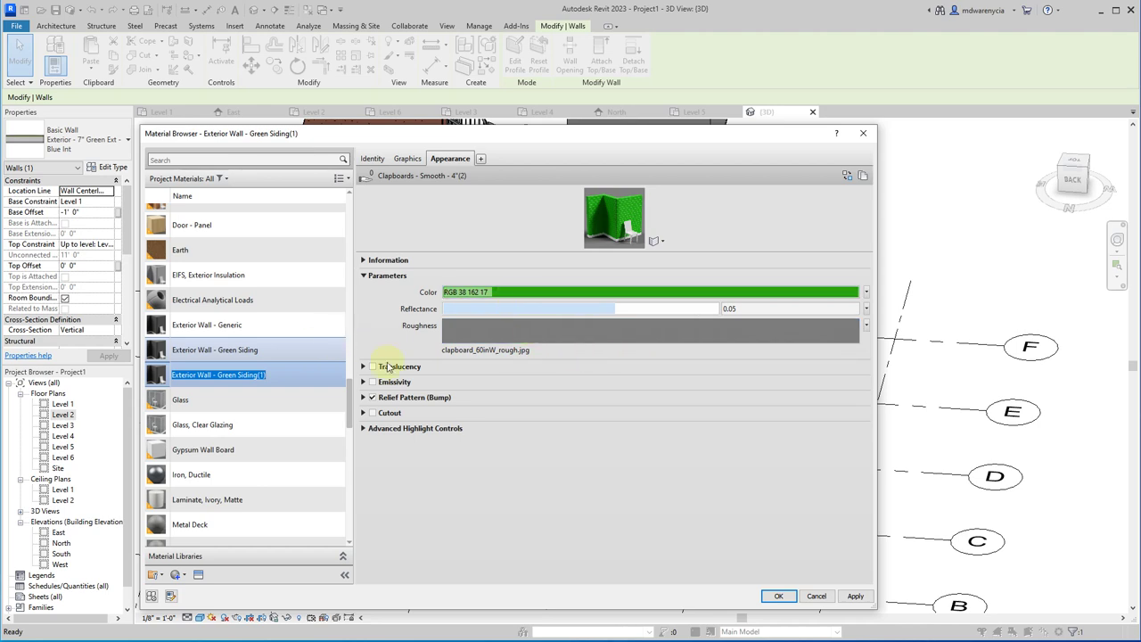
key("End")
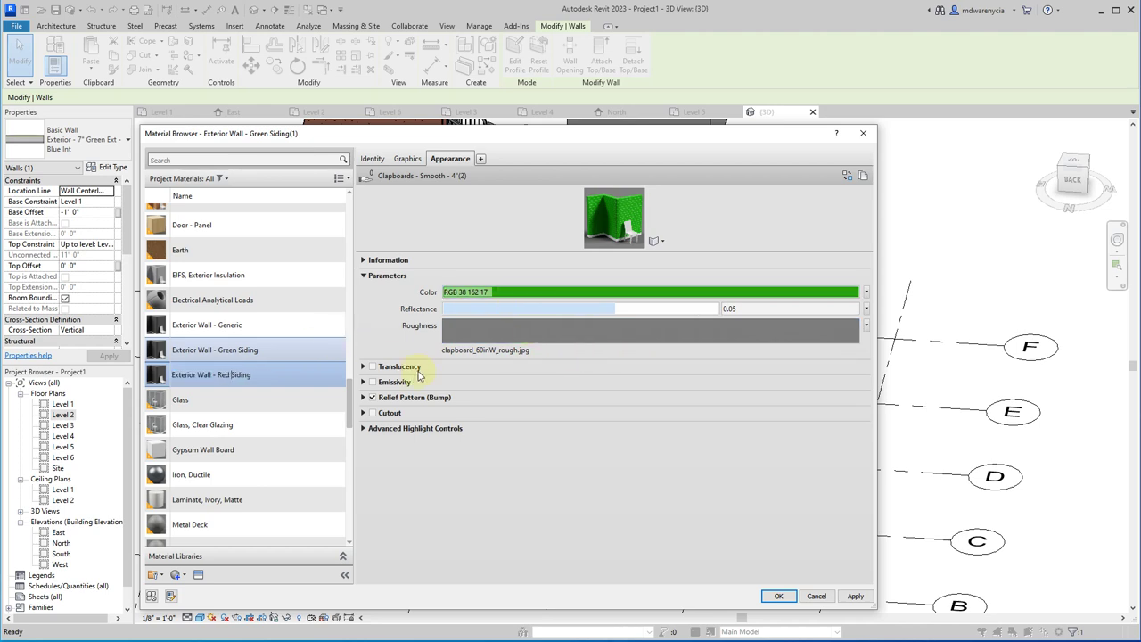
- Set the Exterior Wall - Red Siding material's appearance color to RGB 244 15 15 and apply the material changes
left_click(542, 295)
left_click_drag(532, 306, 526, 285)
left_click_drag(645, 352, 646, 334)
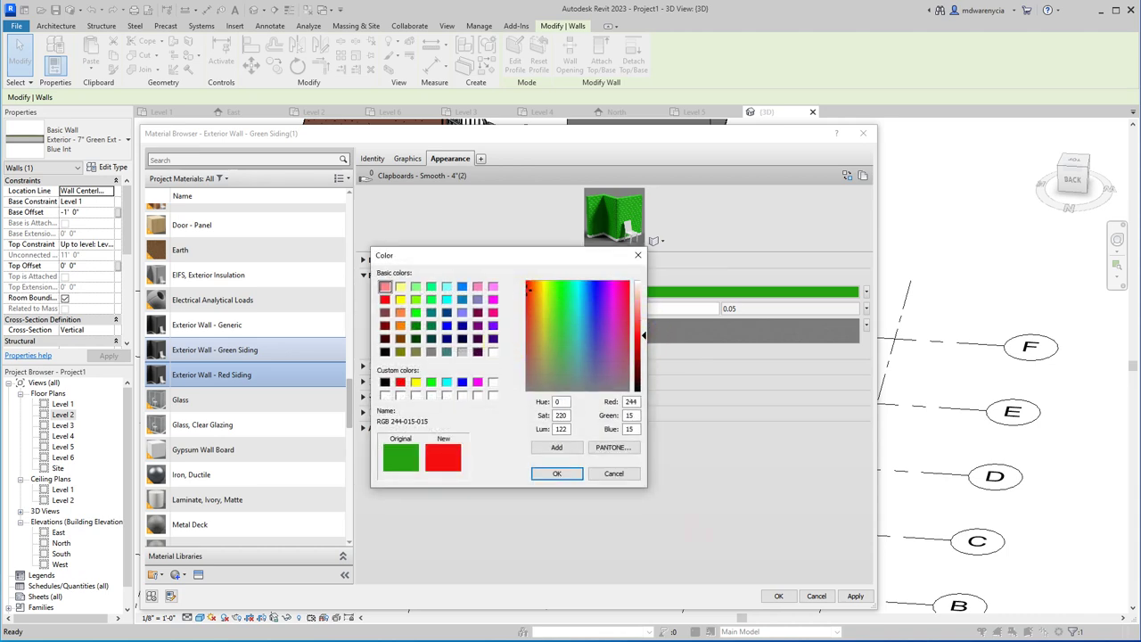
left_click(562, 473)
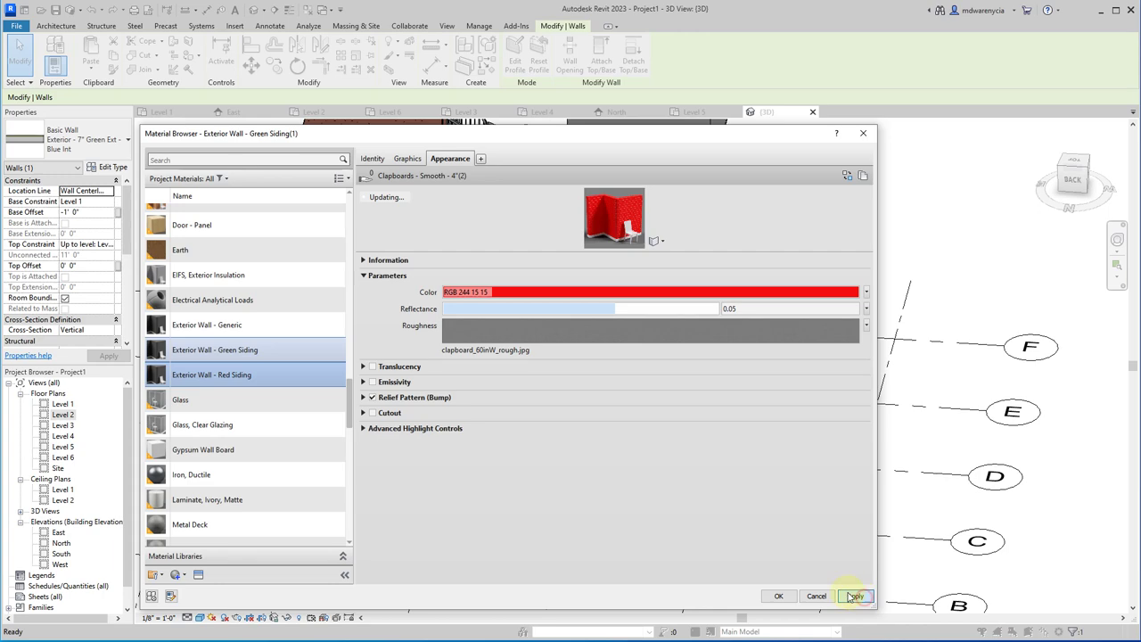
left_click(854, 595)
left_click(779, 596)
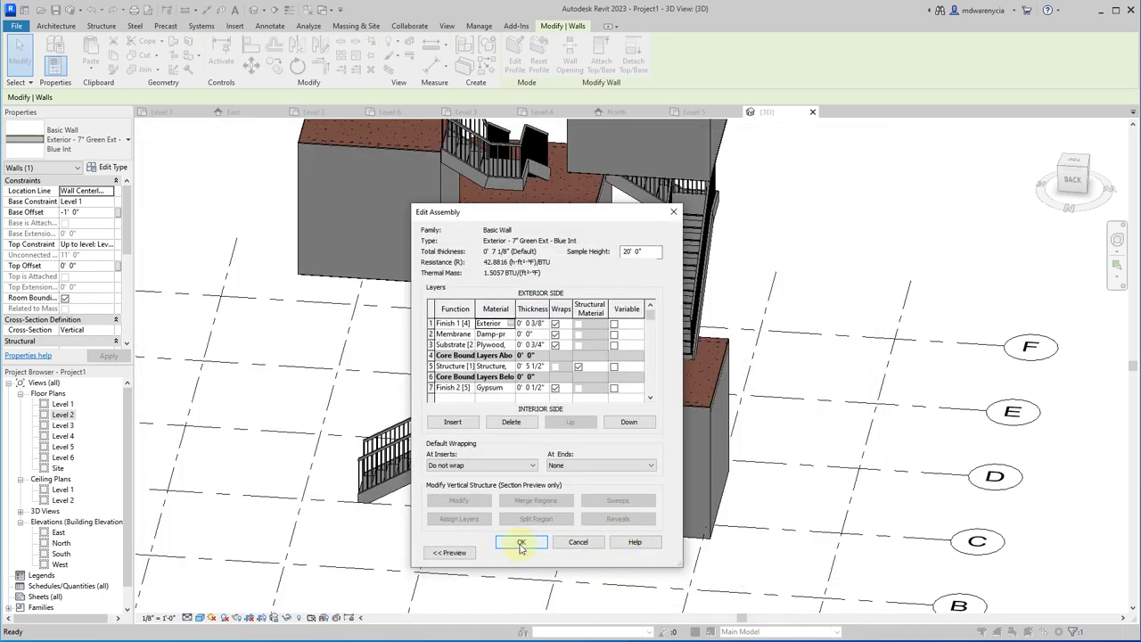
- Assign Exterior Wall - Green Siding to the Finish 1 exterior layer of the Exterior - 7" Green Ext - Blue Int wall type
left_click(510, 324)
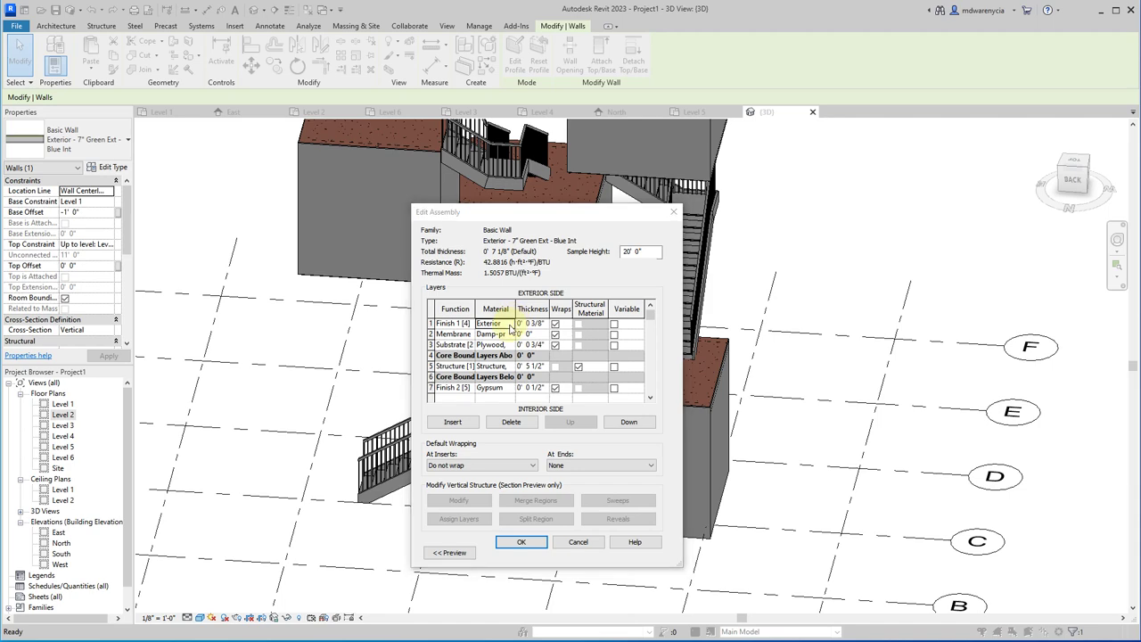
left_click(254, 353)
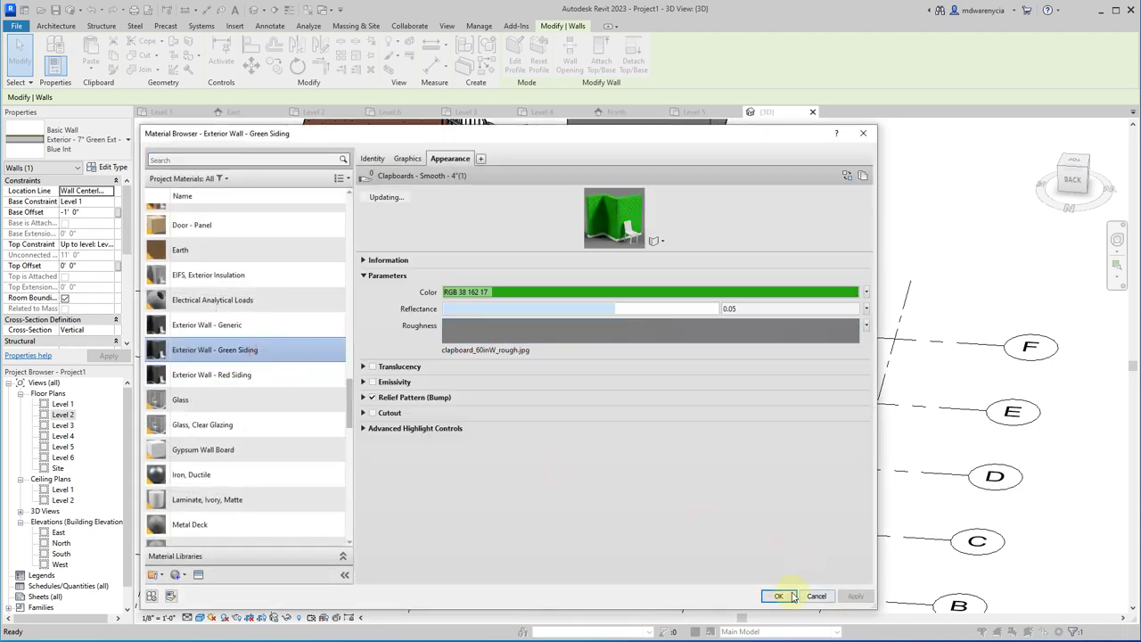
left_click(779, 596)
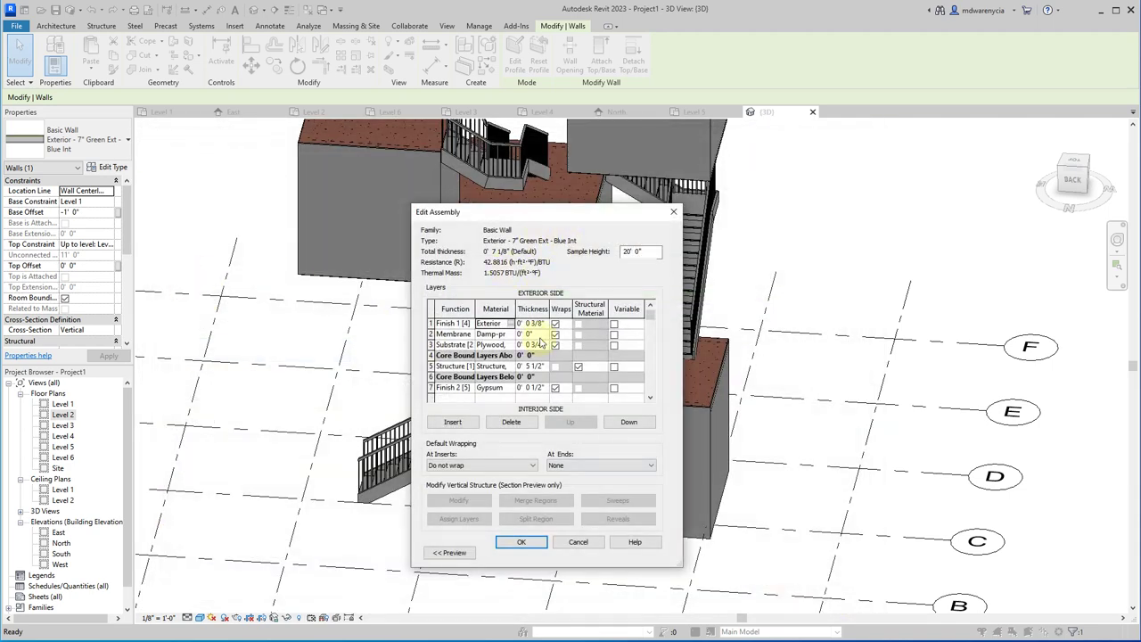
- Duplicate the interior Finish 2 layer's Gypsum Wall Board material with its assets as Gypsum Wall - Yellow
left_click(513, 395)
left_click(510, 387)
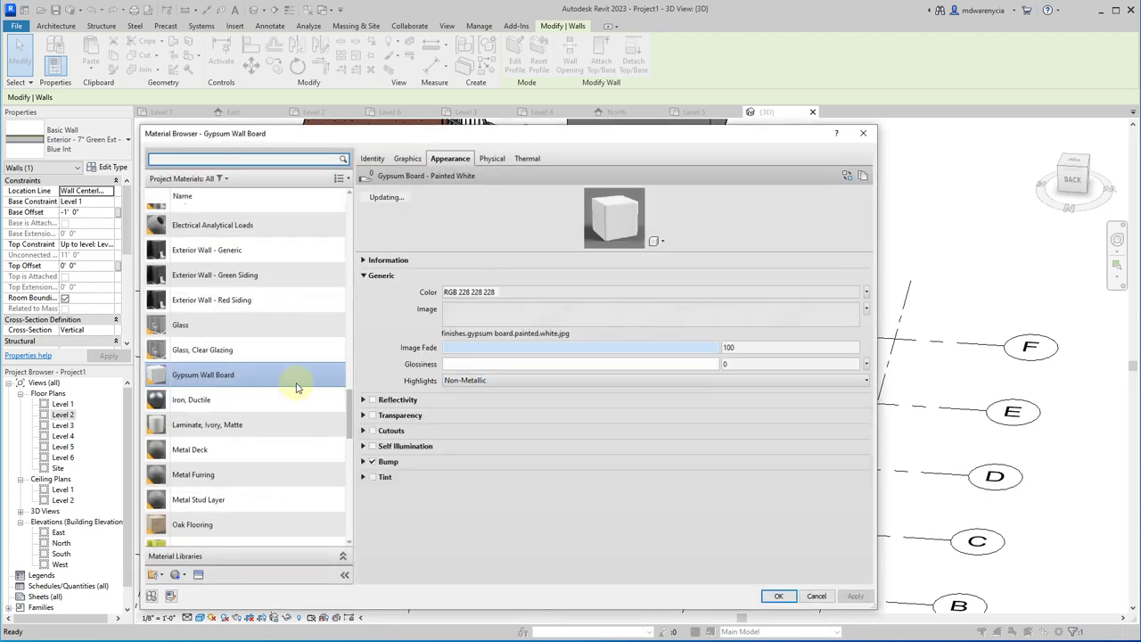
right_click(294, 371)
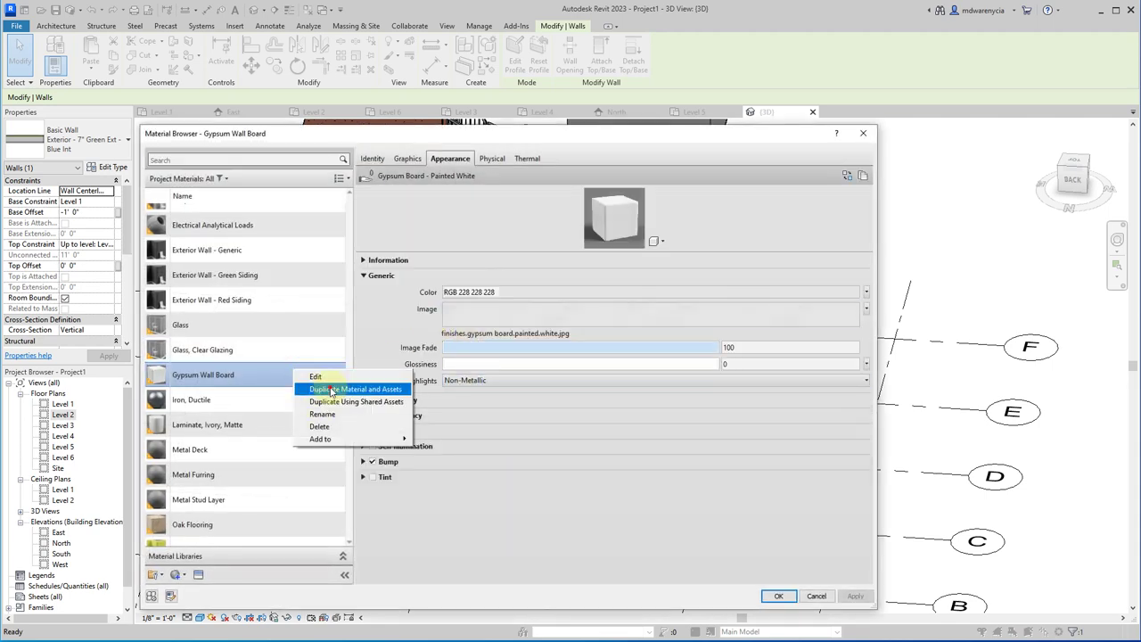
left_click(325, 387)
key("End")
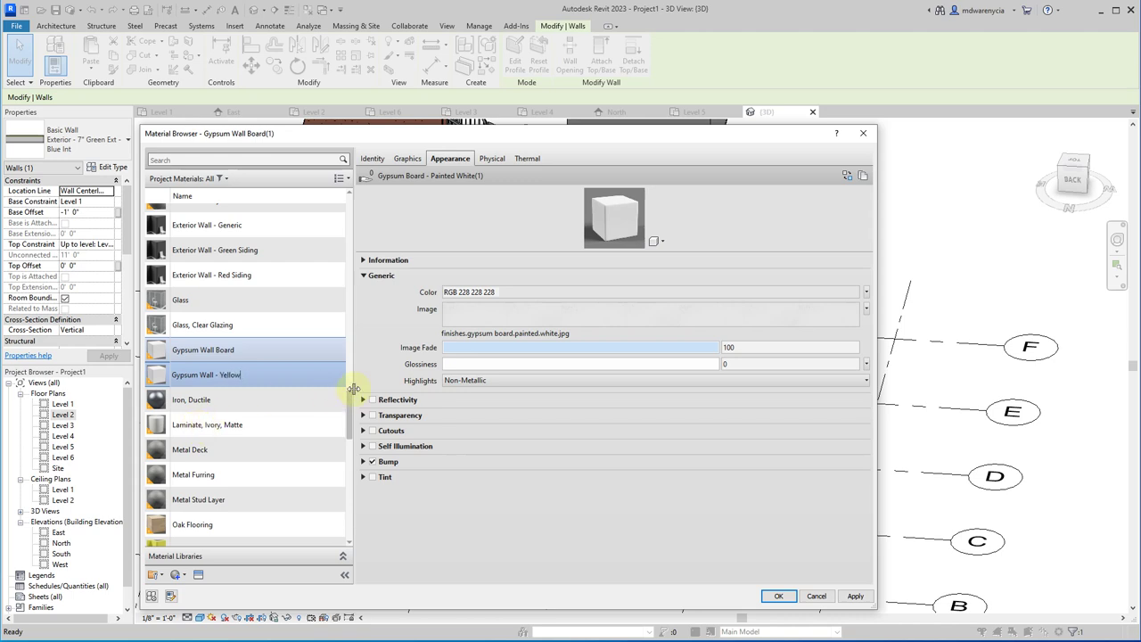
- Remove the appearance image from Gypsum Wall - Yellow and set its color to RGB 255 239 47
left_click(866, 309)
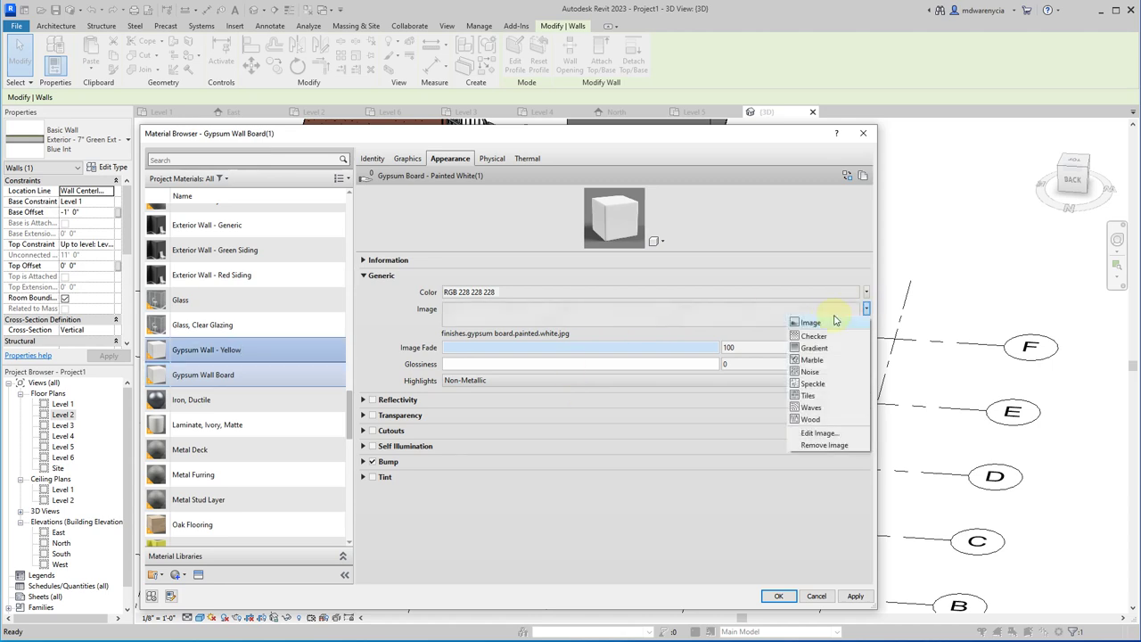
left_click(824, 445)
left_click(495, 293)
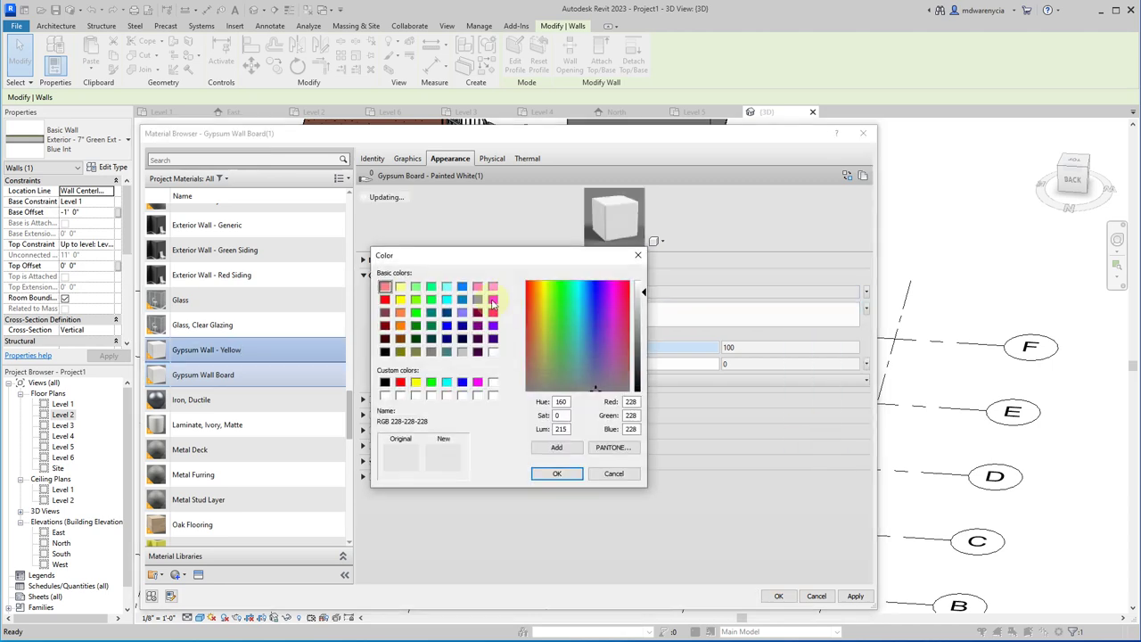
left_click(542, 283)
left_click(645, 332)
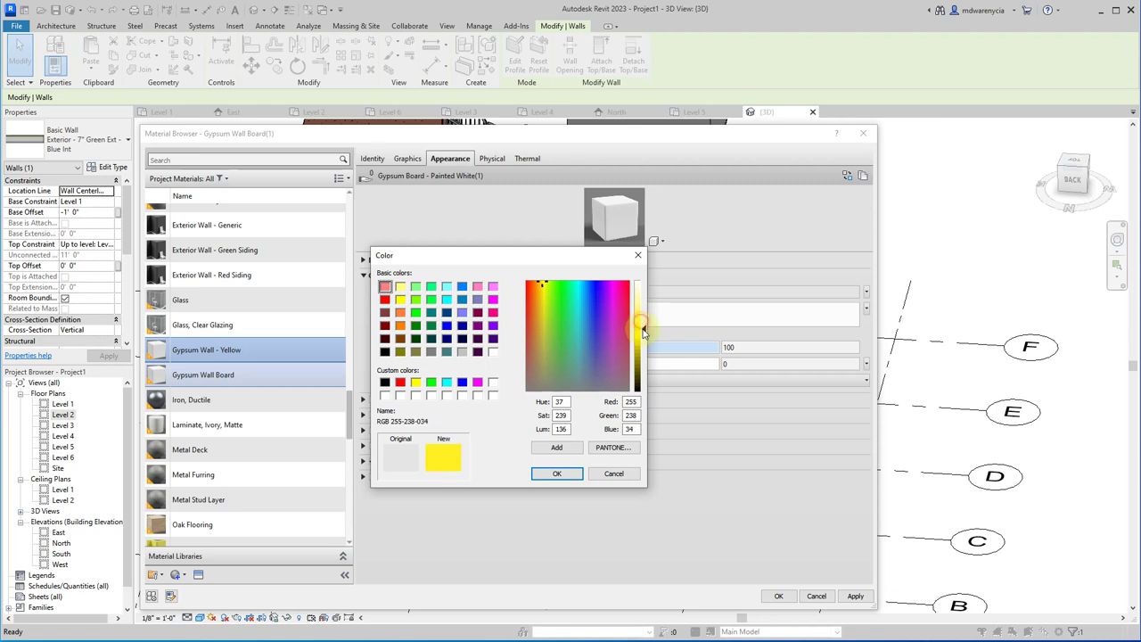
left_click(557, 475)
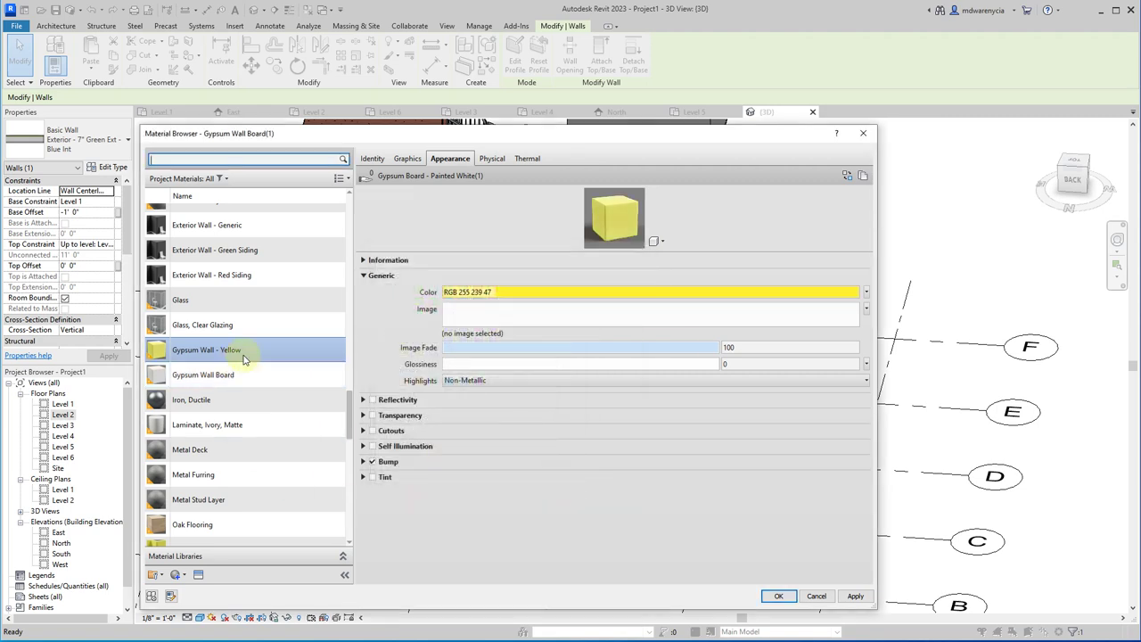
- Duplicate Gypsum Wall - Yellow with its assets as Gypsum Wall - Blue, with appearance color RGB 77 68 234, and apply the changes
right_click(247, 350)
left_click(278, 368)
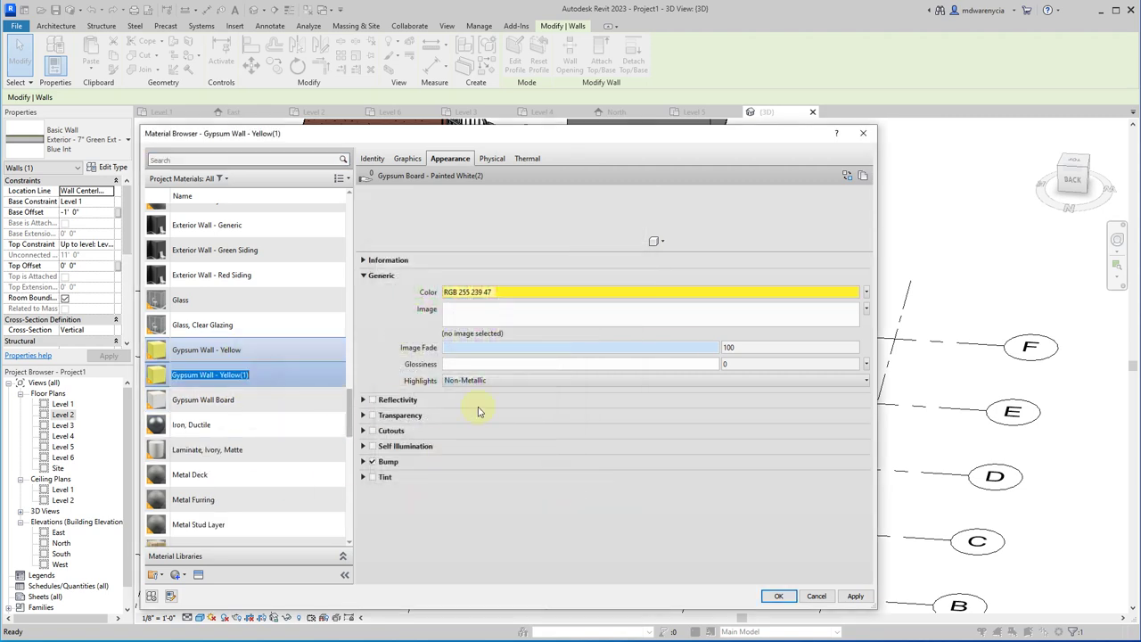
key("End")
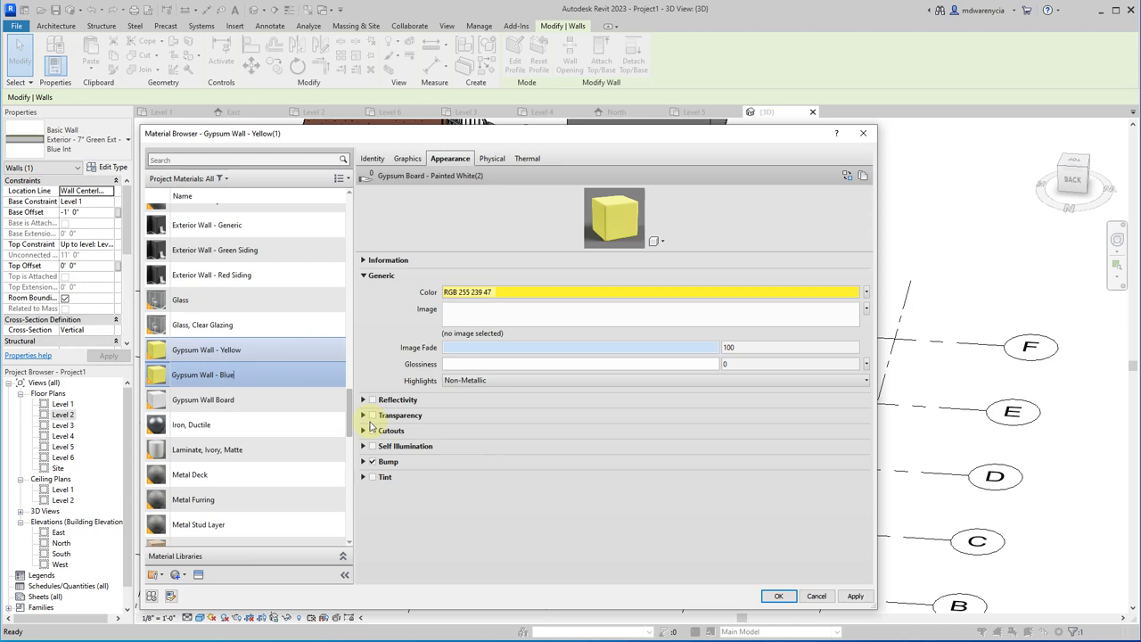
left_click(743, 293)
left_click_drag(581, 287, 588, 323)
left_click(556, 473)
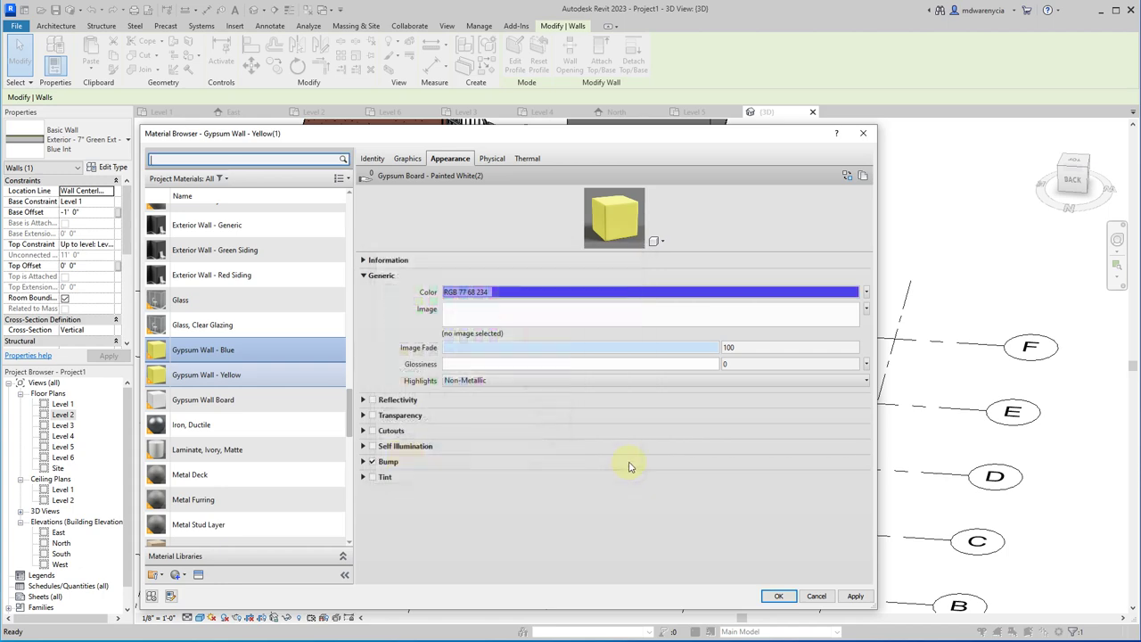
left_click(856, 598)
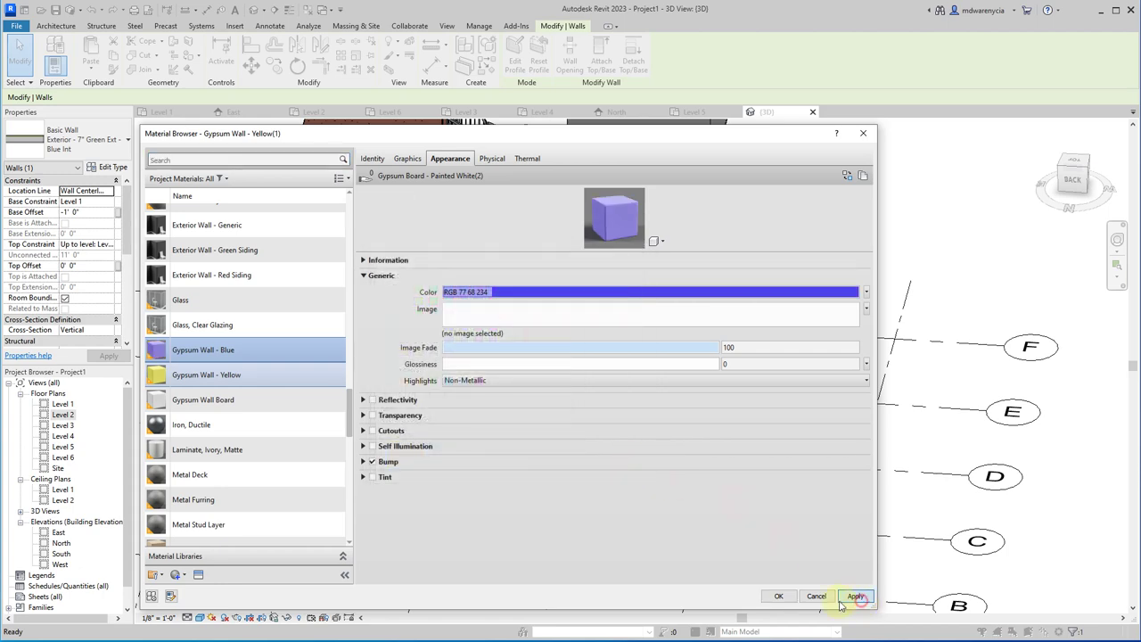
left_click(779, 597)
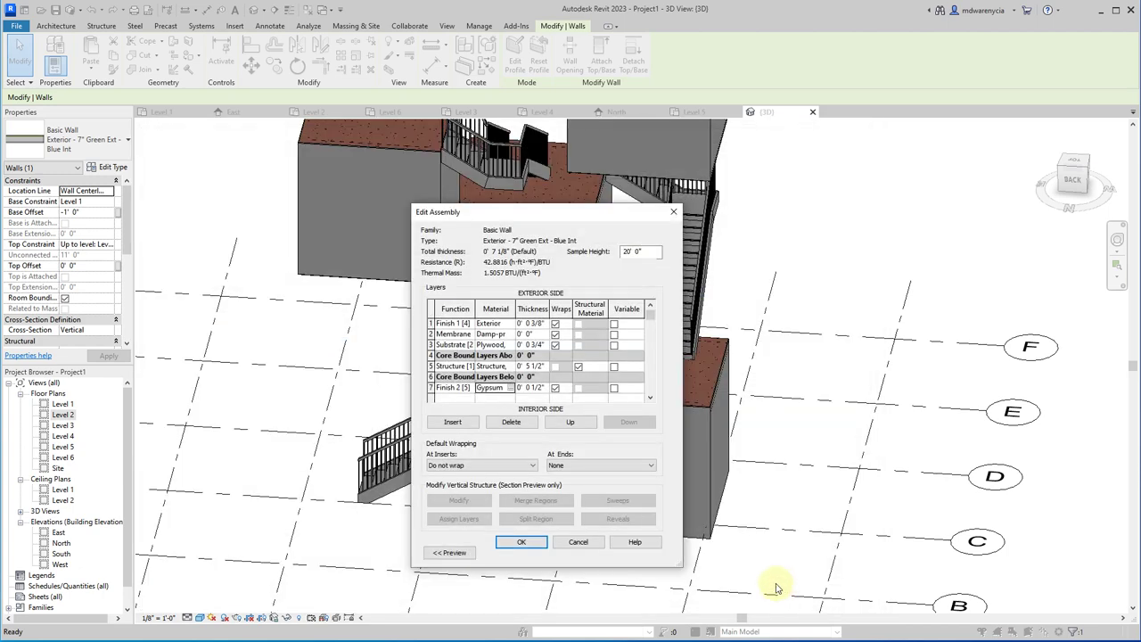
- Assign Gypsum Wall - Yellow to the interior Finish 2 layer of the Green Ext - Blue Int wall type and accept the assembly
left_click(514, 389)
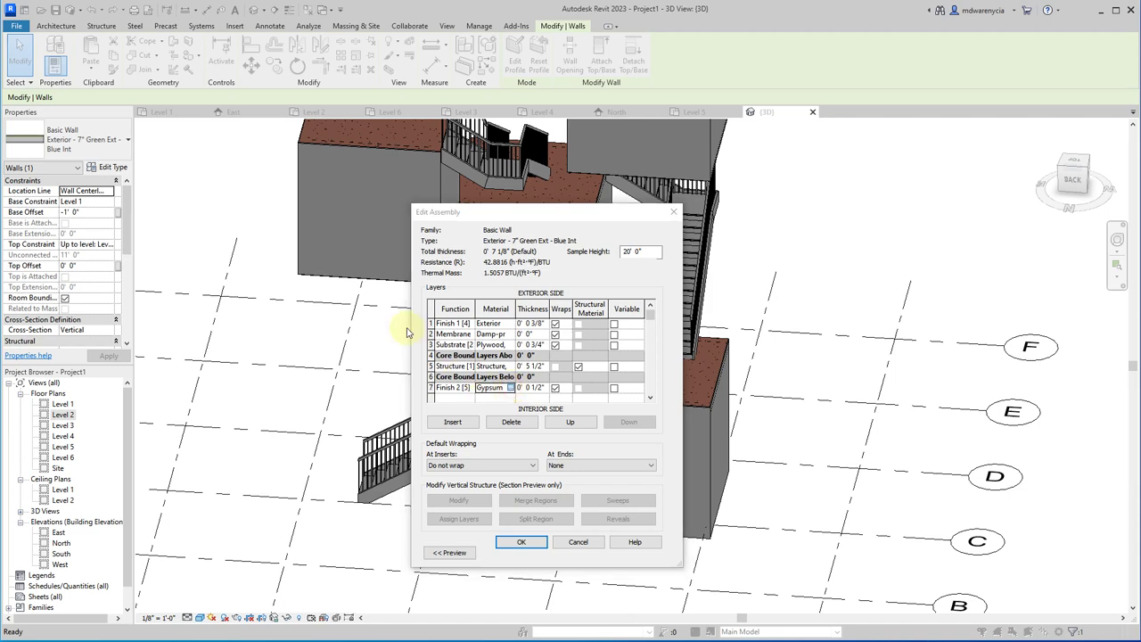
left_click(248, 399)
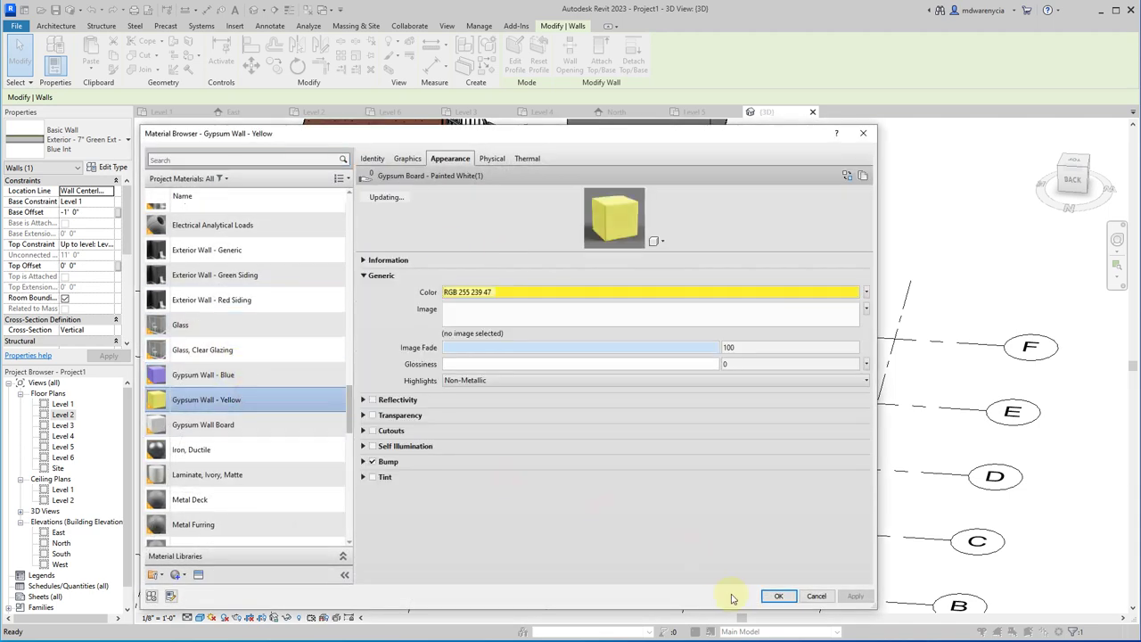
left_click(778, 595)
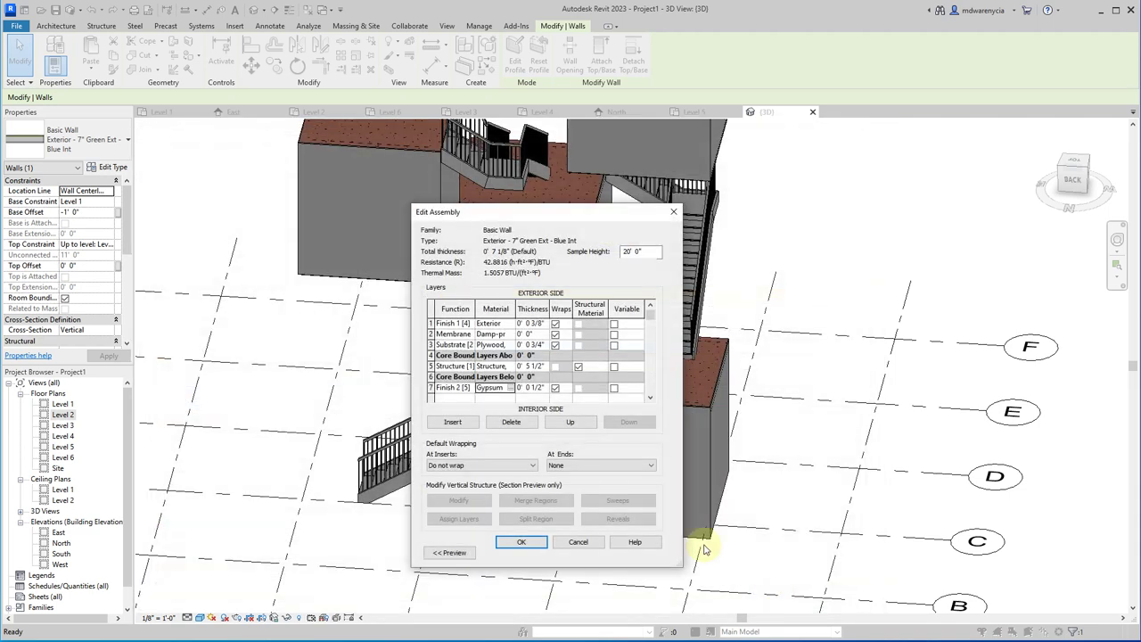
left_click(523, 542)
- Switch to the Exterior - 7" Red Ext - Yellow Int wall type and assign Exterior Wall - Red Siding to its Finish 1 layer
left_click(539, 255)
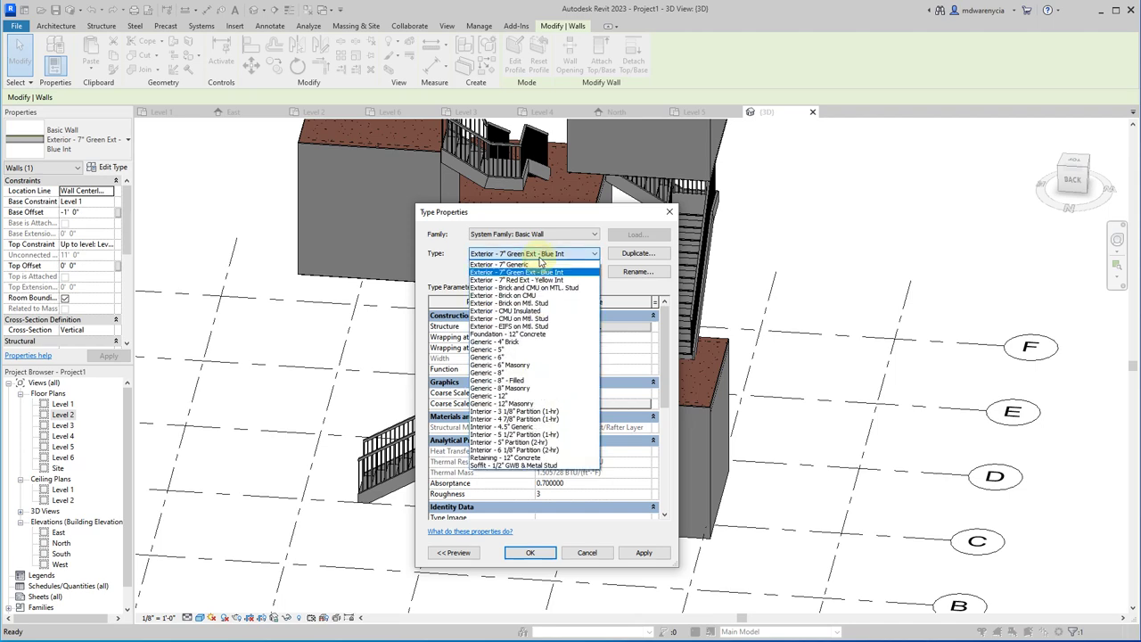
left_click(528, 279)
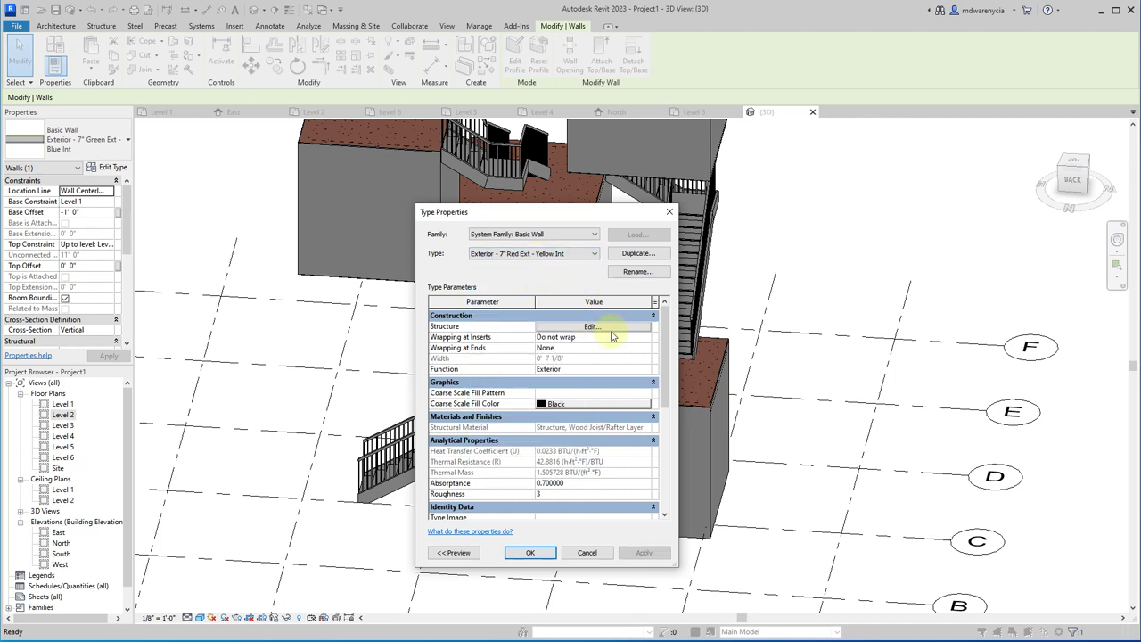
left_click(593, 326)
left_click(495, 323)
left_click(509, 324)
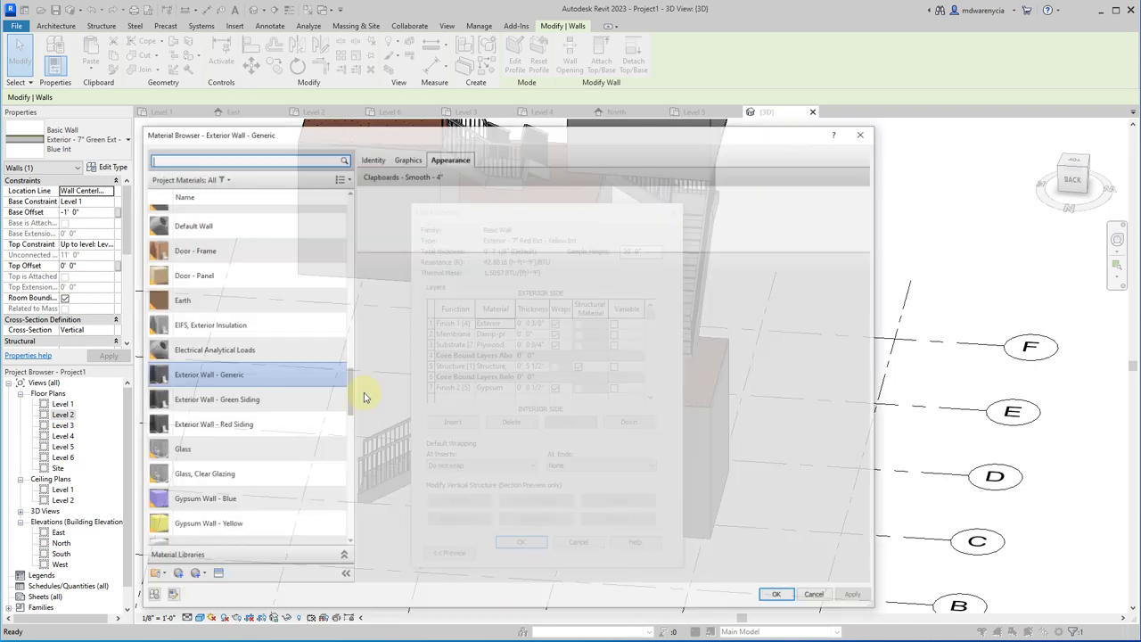
left_click(259, 425)
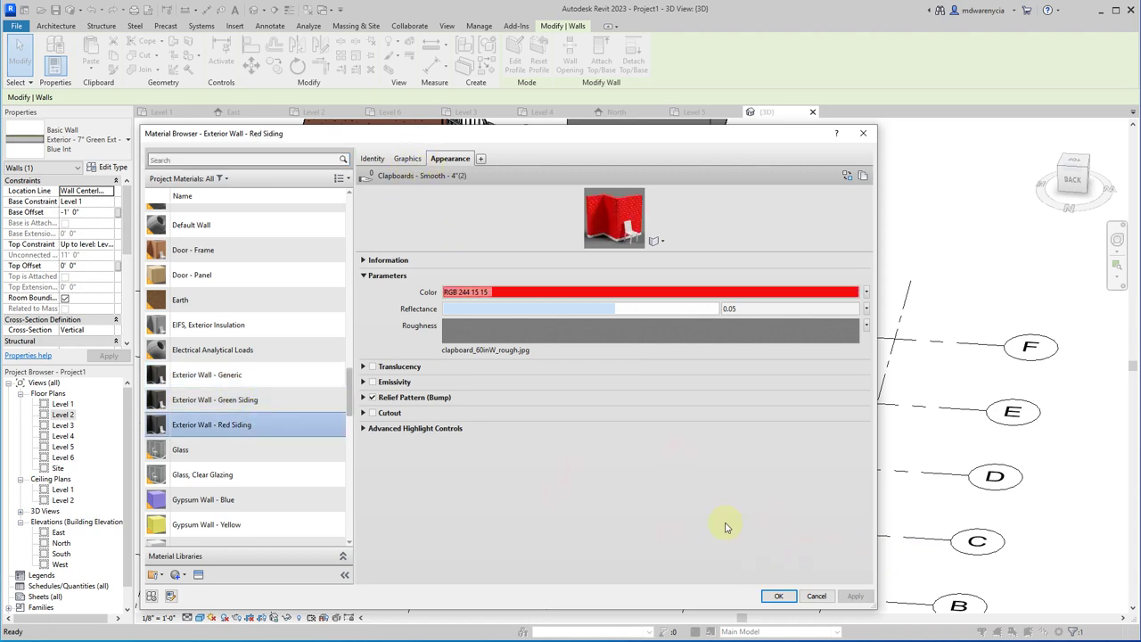
left_click(777, 596)
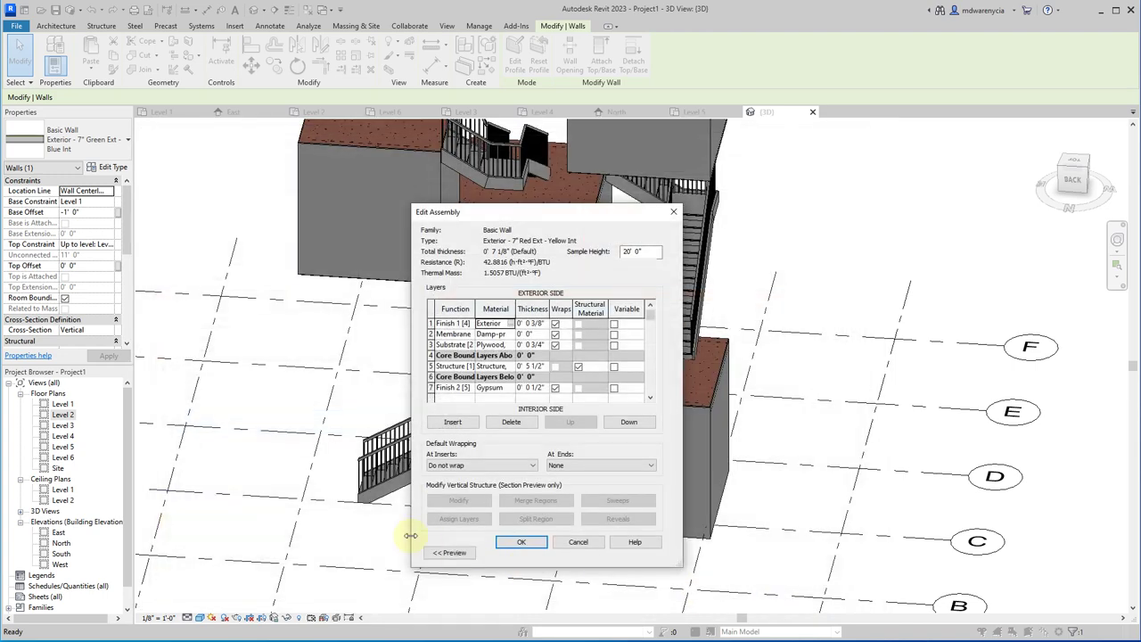
- Assign Gypsum Wall - Yellow to the Finish 2 layer of Red Ext - Yellow Int and apply that type to the selected wall
left_click(499, 389)
left_click(513, 389)
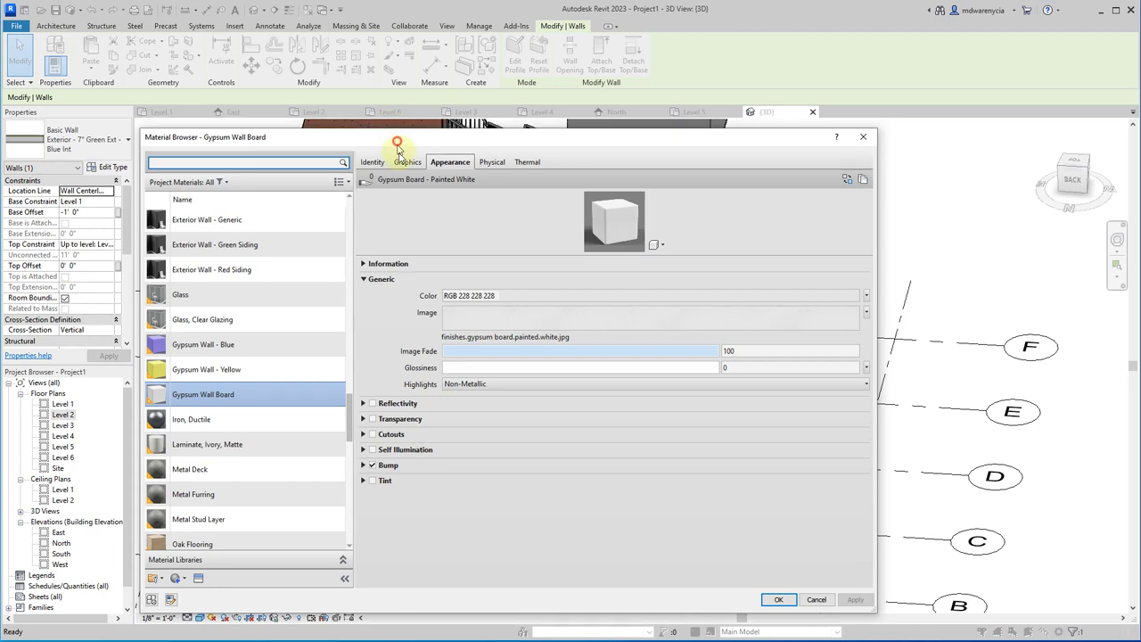
left_click_drag(397, 145, 414, 186)
left_click(259, 408)
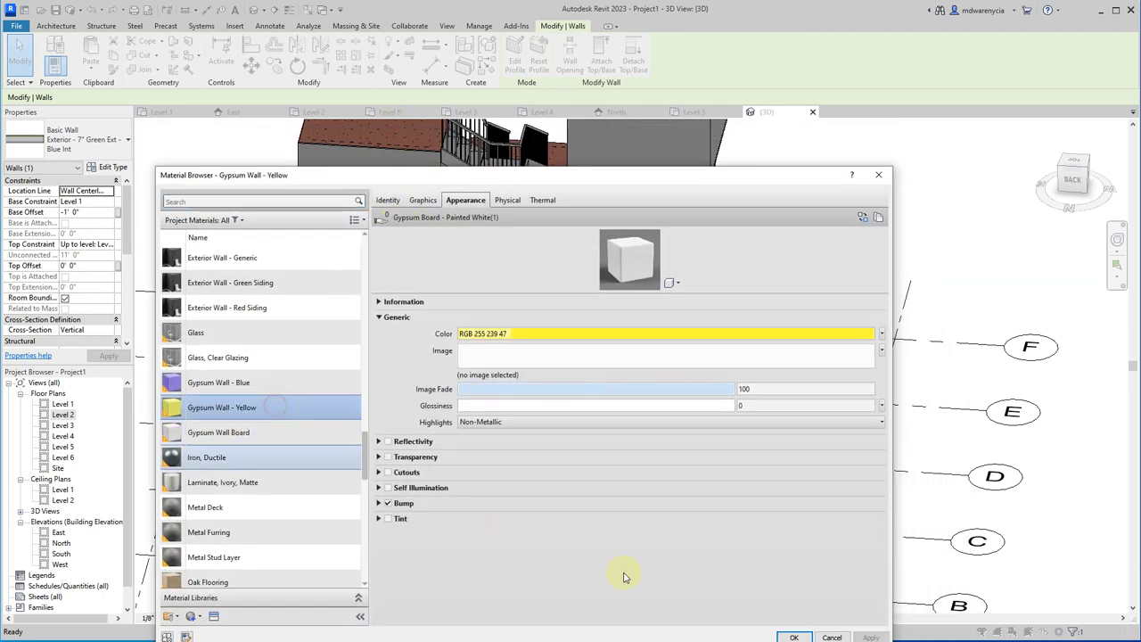
left_click(786, 638)
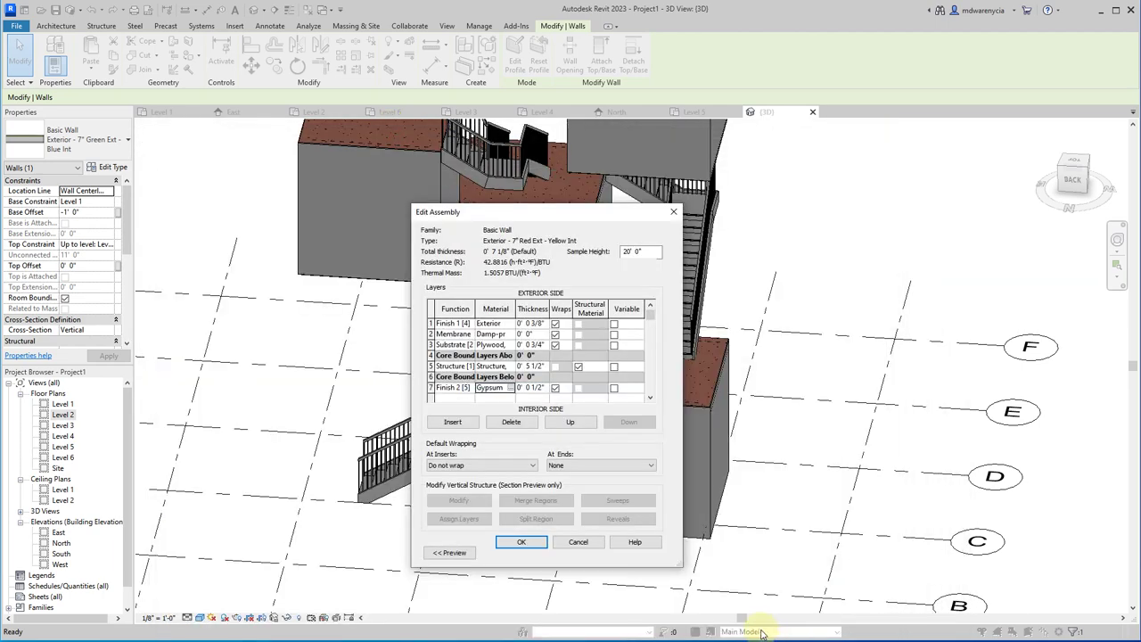
left_click(538, 547)
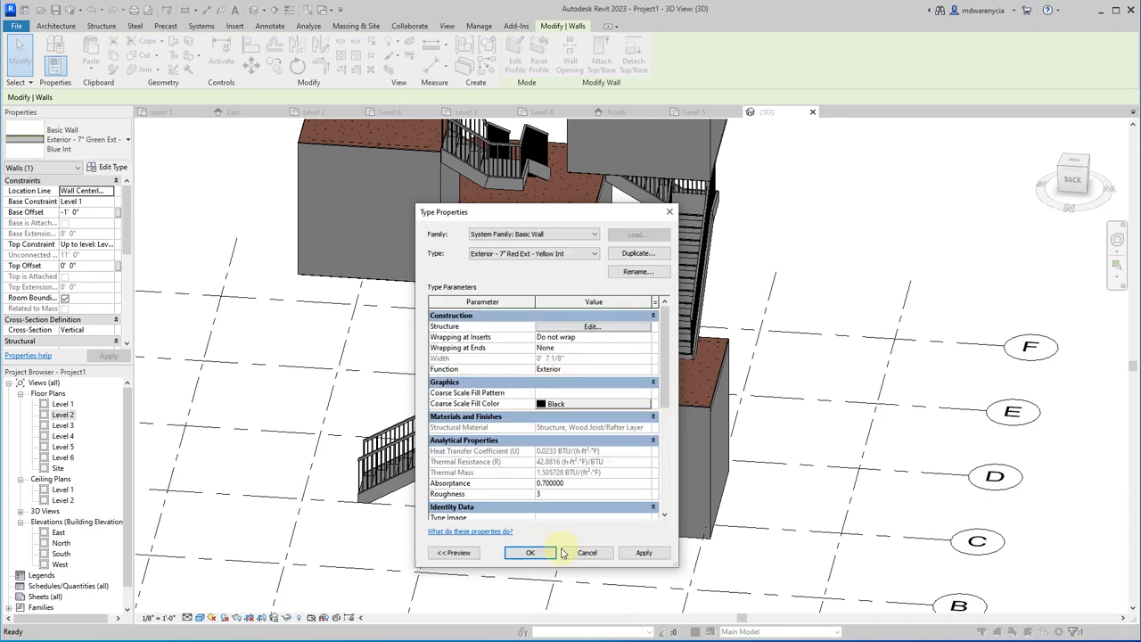
left_click(644, 553)
left_click(530, 553)
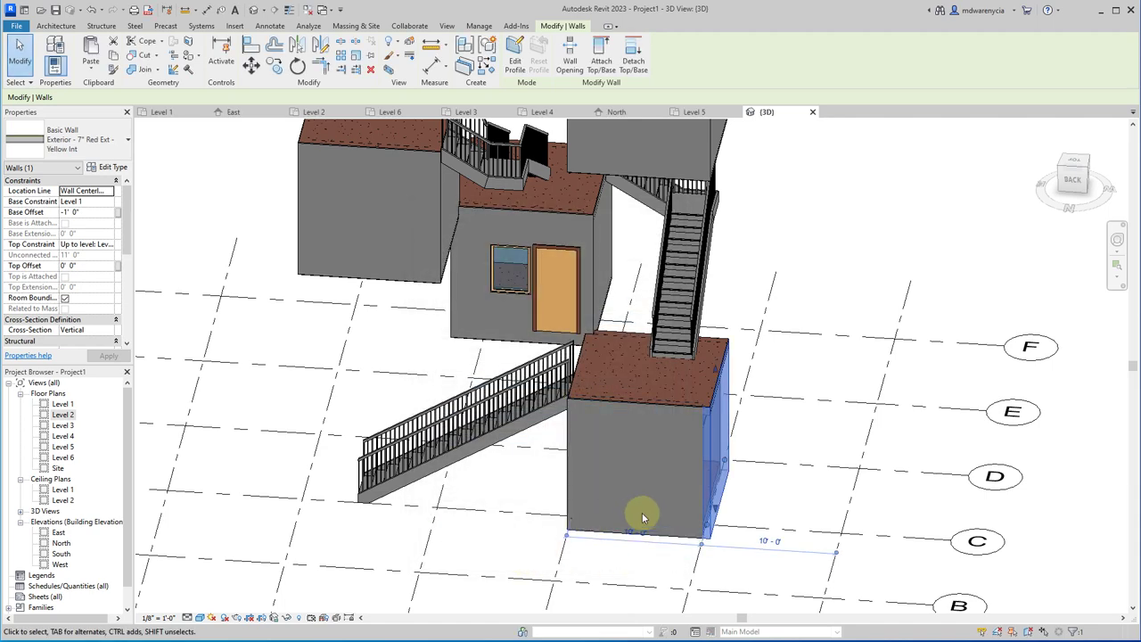
key("Escape")
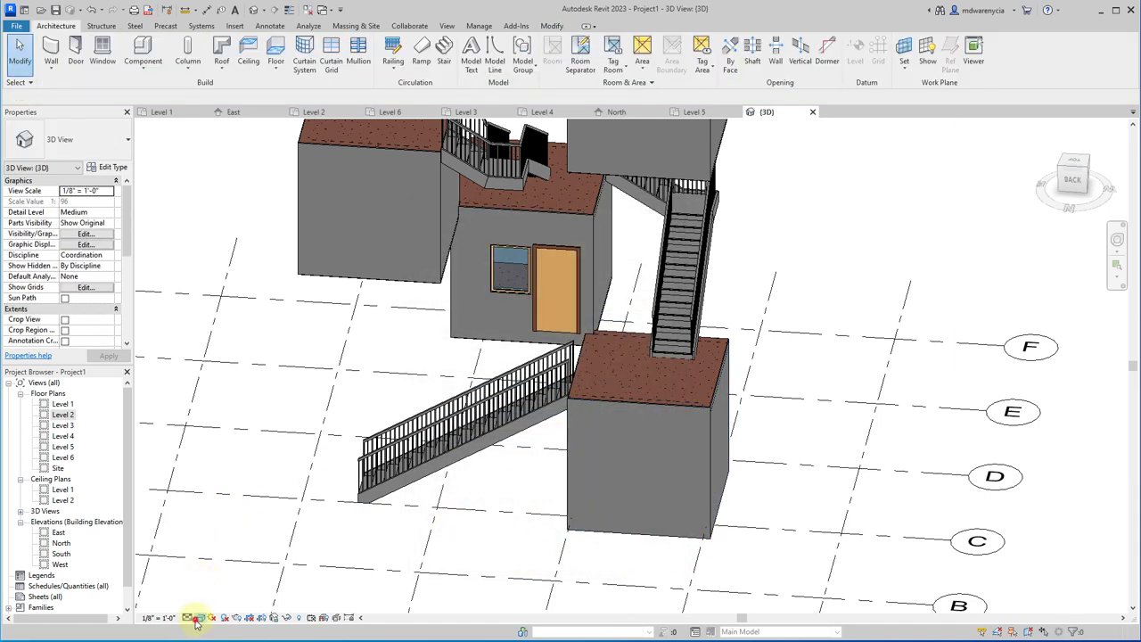
- Dismiss the save reminder and change the visual style of the 3D view with the lowest box's corner facing forward
left_click(199, 617)
left_click(254, 593)
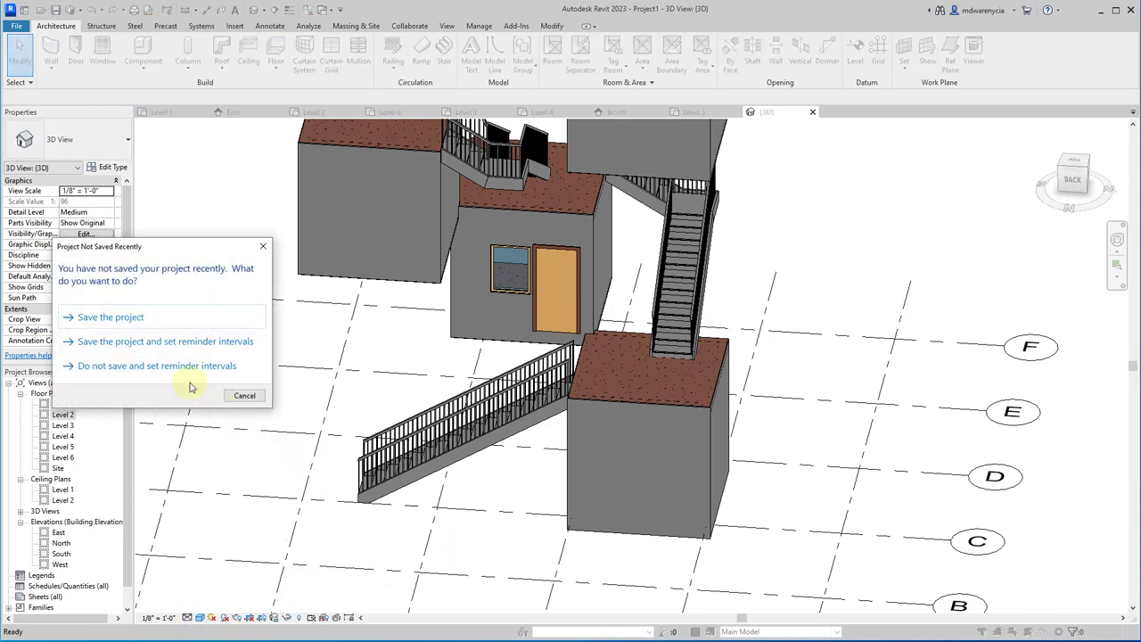
left_click(237, 394)
middle_click_drag(549, 469, 285, 584, "shift")
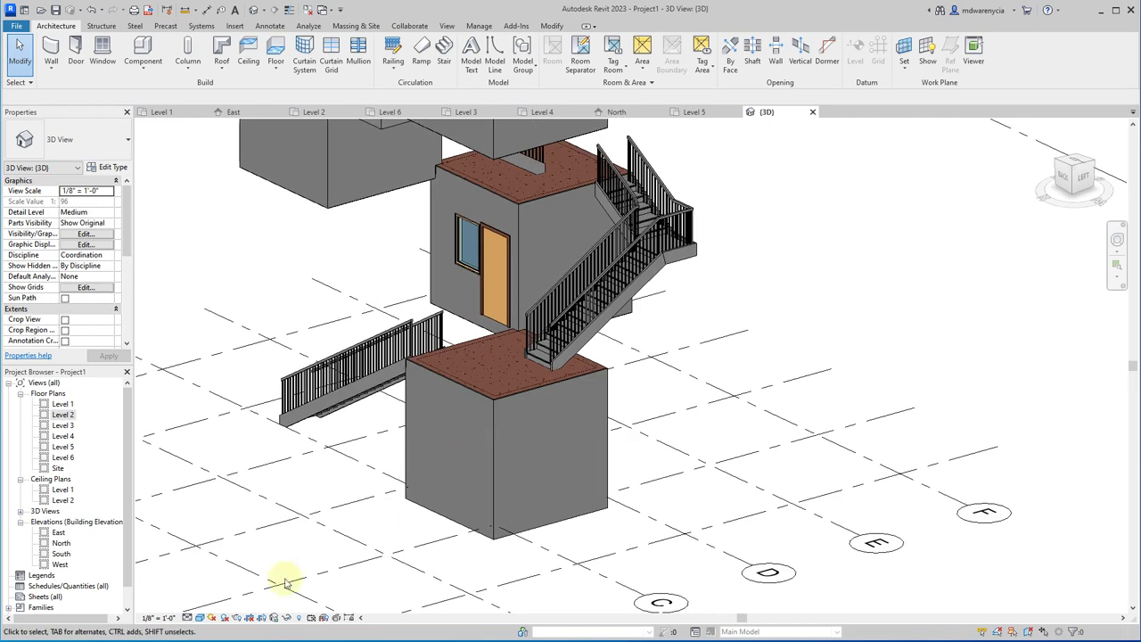
left_click(199, 617)
left_click(268, 578)
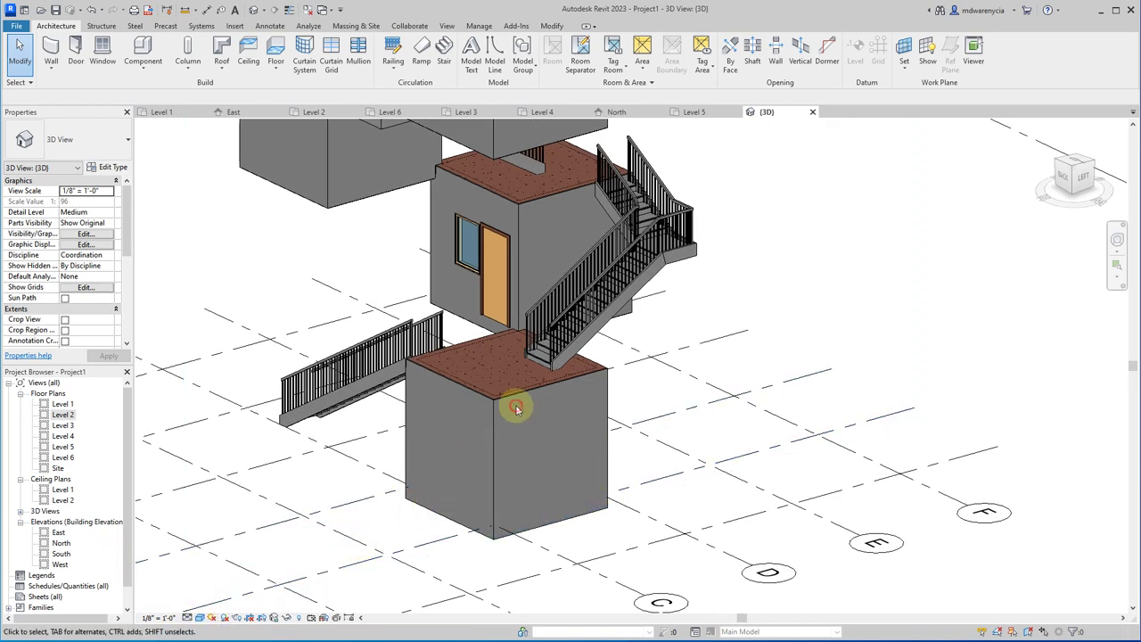
- Enable render appearance shading for Exterior Wall - Red Siding in the Finish 1 layer of the lowest box's Red Ext - Yellow Int wall
left_click(511, 400)
left_click(107, 167)
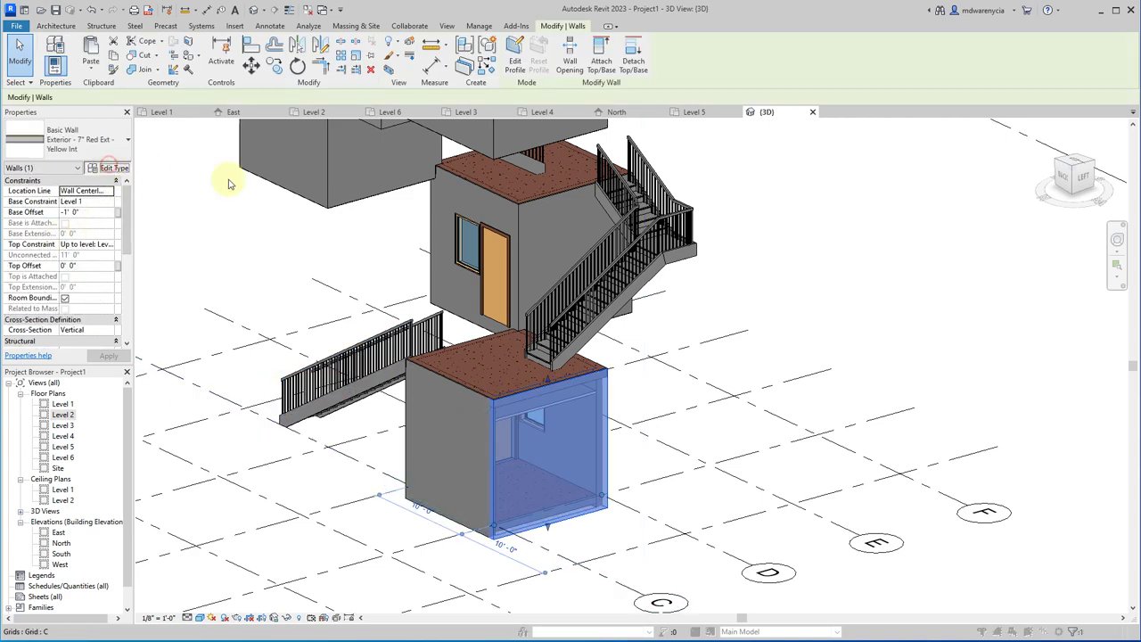
left_click(596, 326)
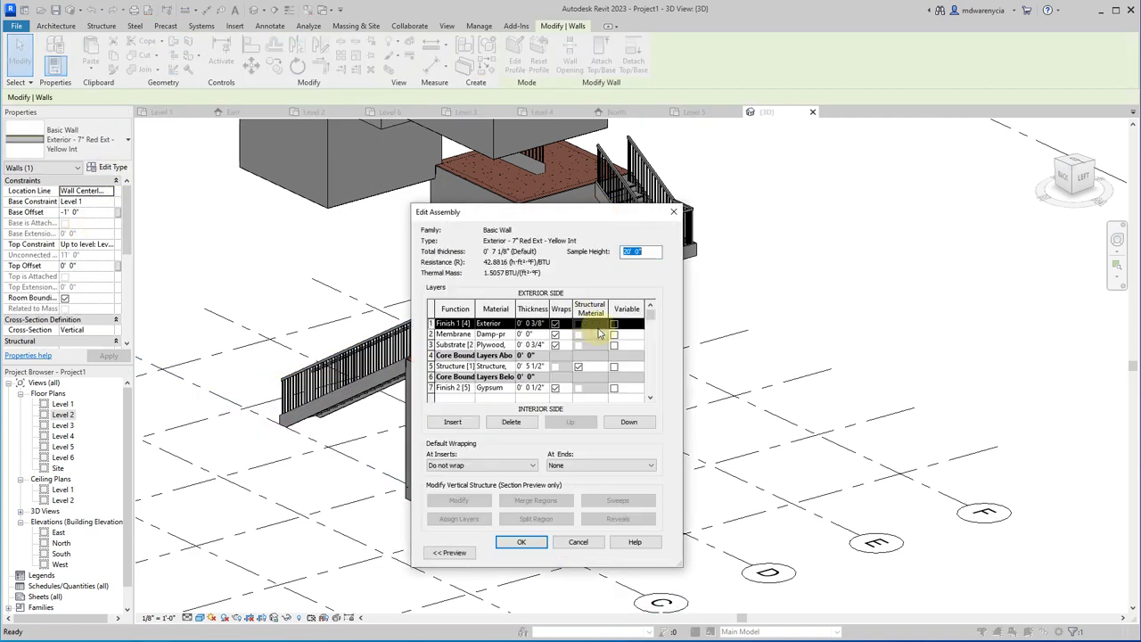
left_click(507, 323)
left_click(509, 323)
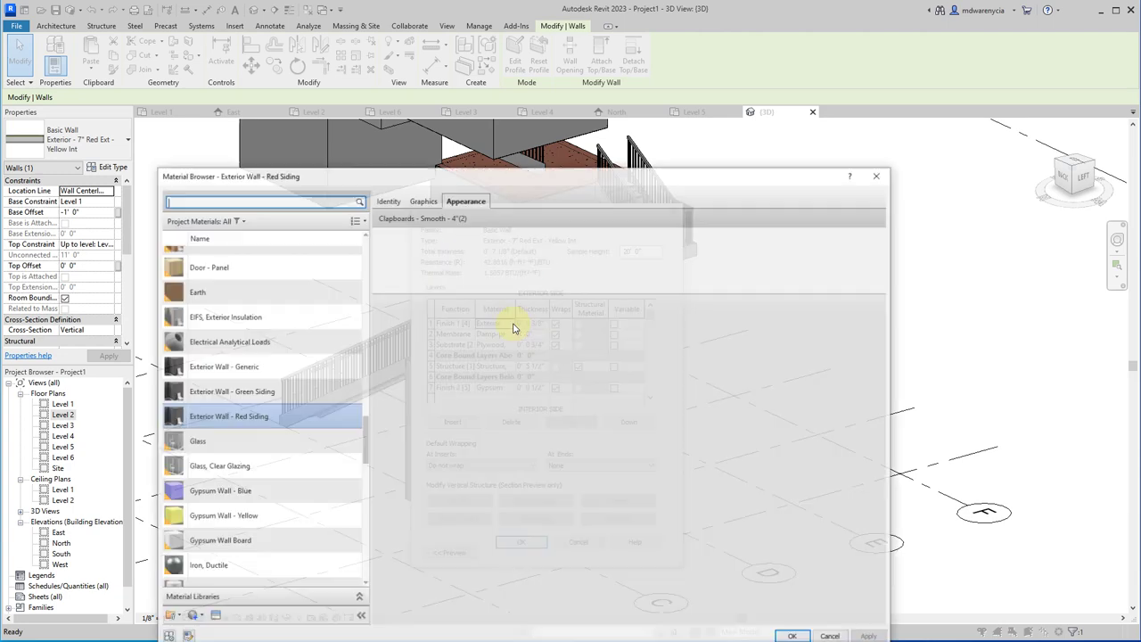
left_click(419, 200)
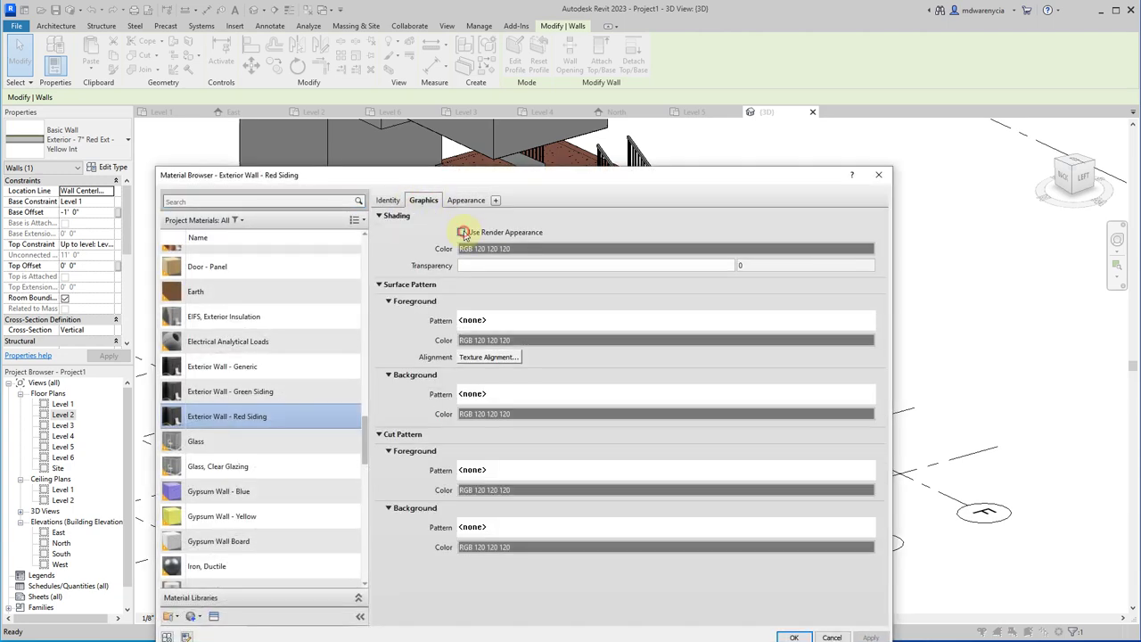
left_click(463, 232)
left_click(869, 637)
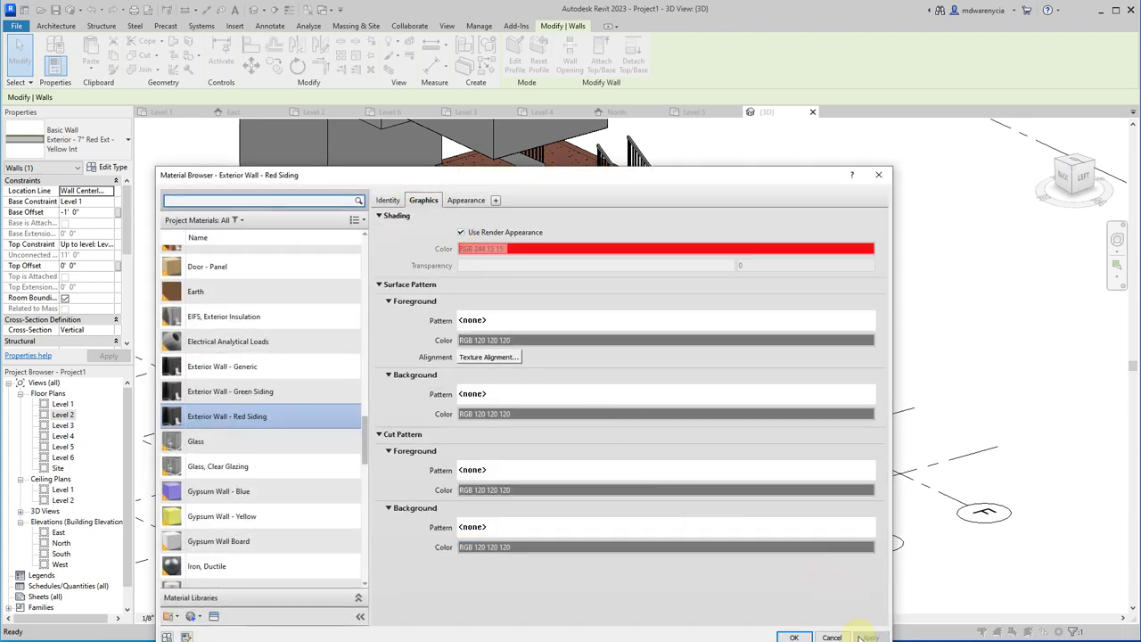
left_click(794, 636)
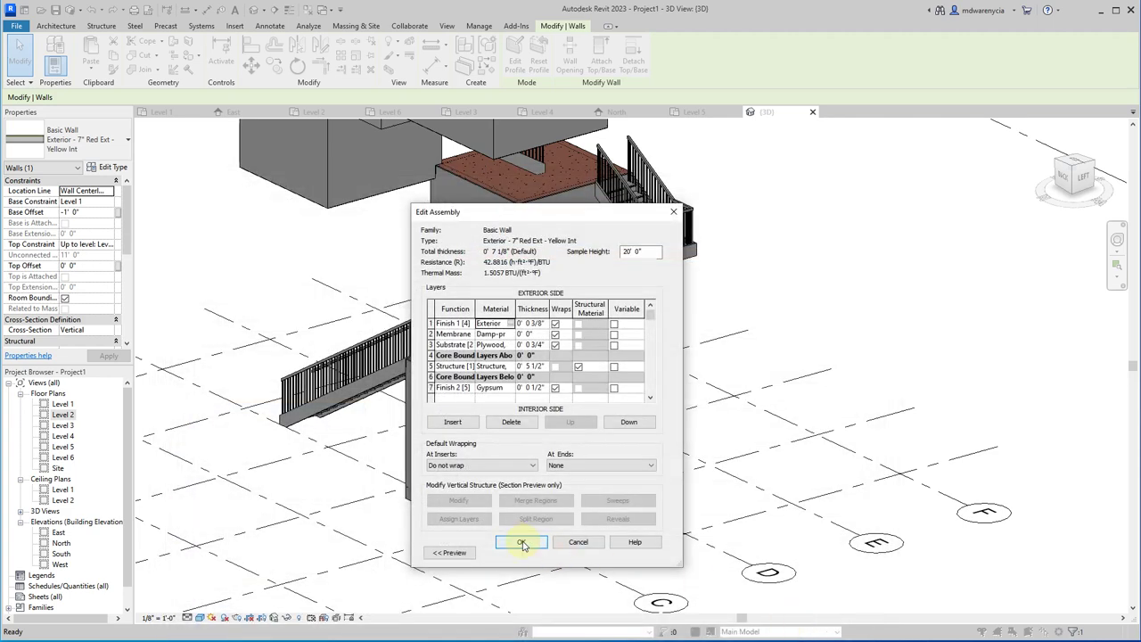
- Enable render appearance shading for Gypsum Wall - Yellow and Gypsum Wall - Blue, accepting Gypsum Wall - Blue for the Finish 2 layer
left_click(512, 388)
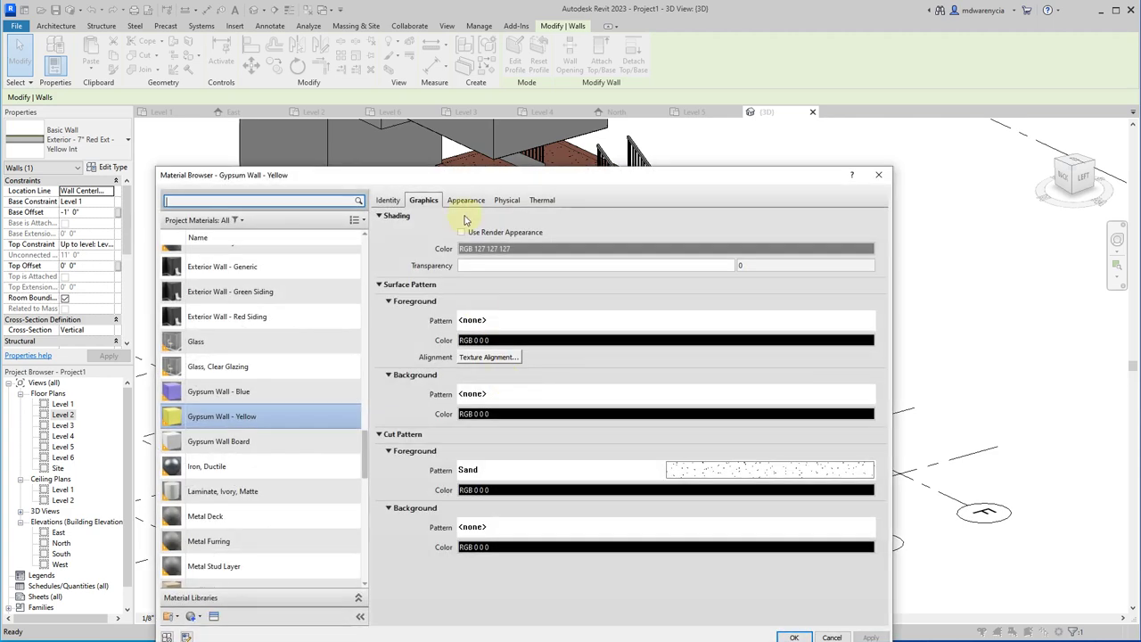
left_click(462, 233)
left_click(219, 392)
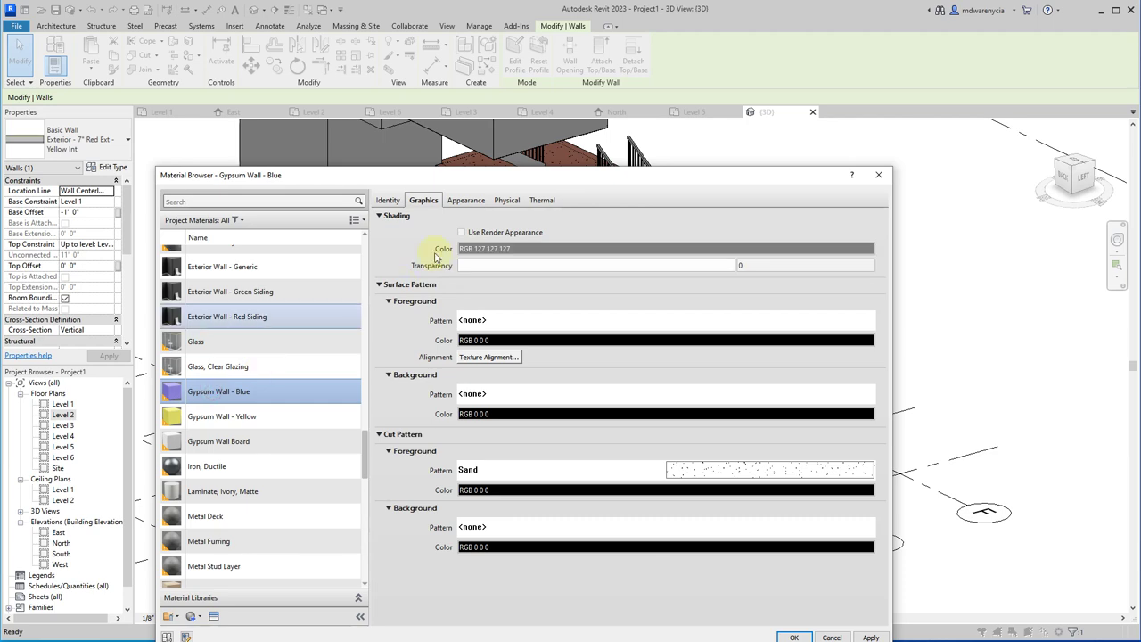
left_click(462, 233)
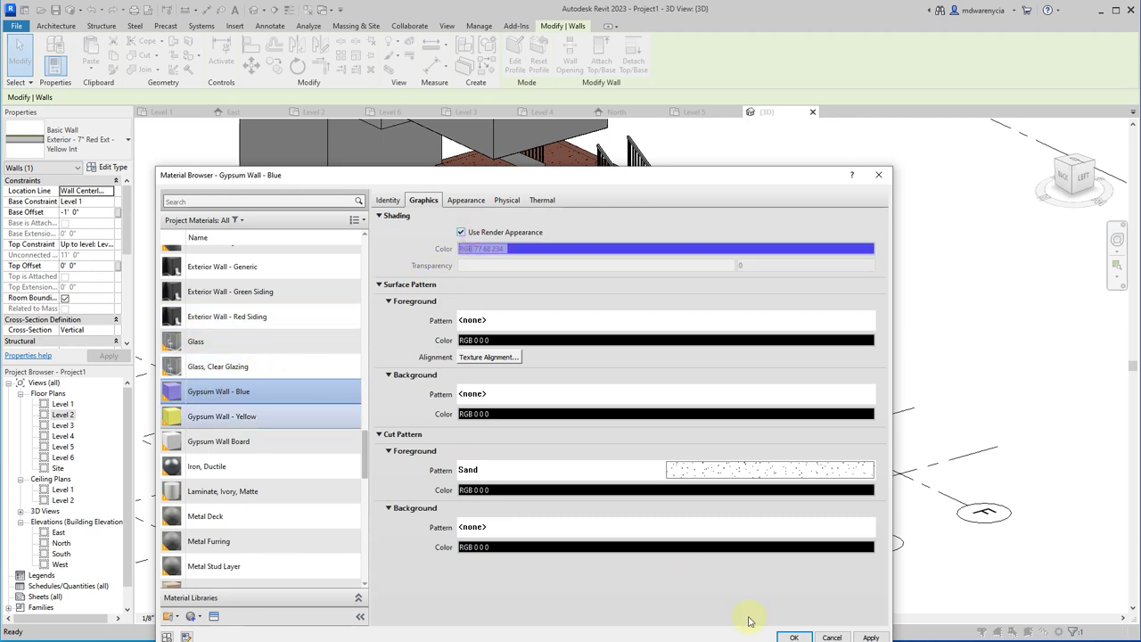
left_click(794, 637)
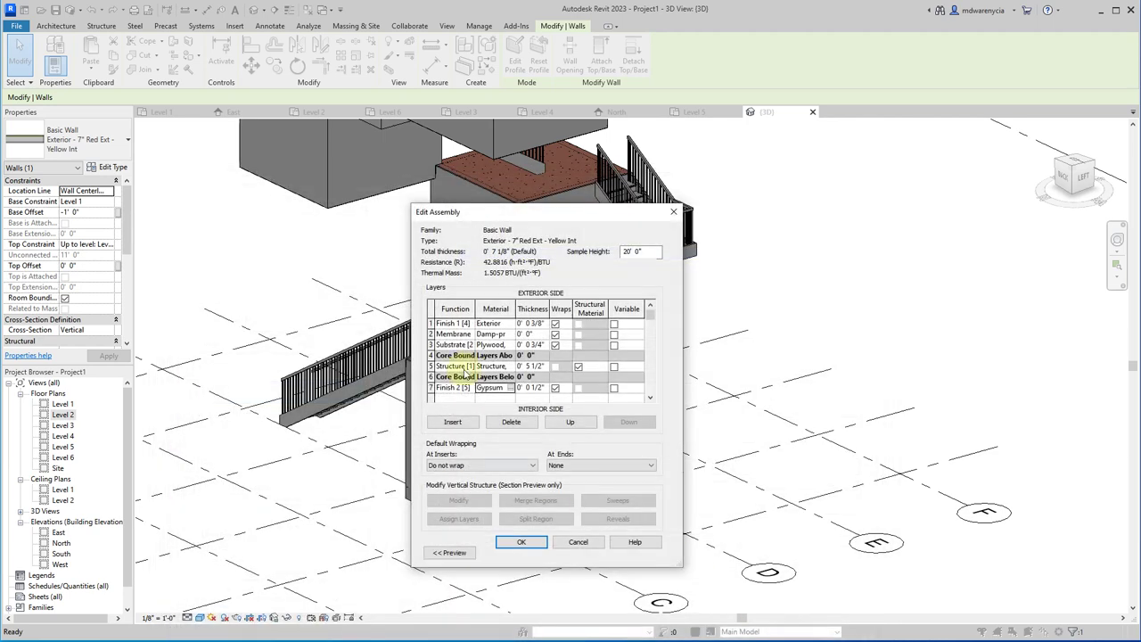
- Enable render appearance shading for Exterior Wall - Green Siding, accept it for the Finish 1 layer and apply the wall type changes
left_click(505, 322)
left_click(511, 323)
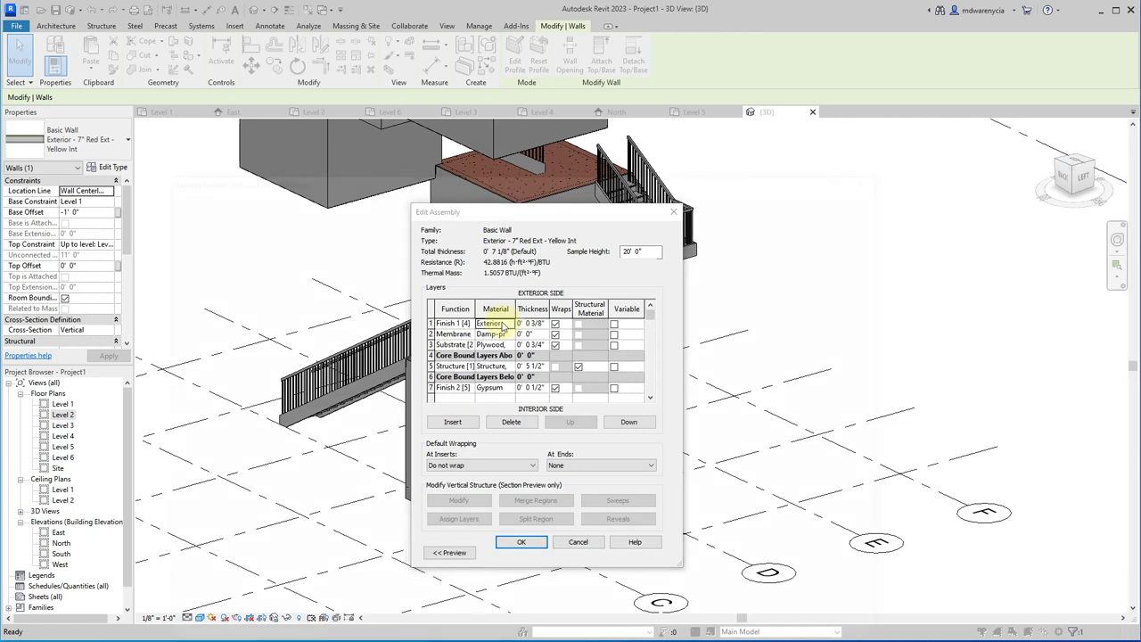
left_click(230, 392)
left_click(472, 236)
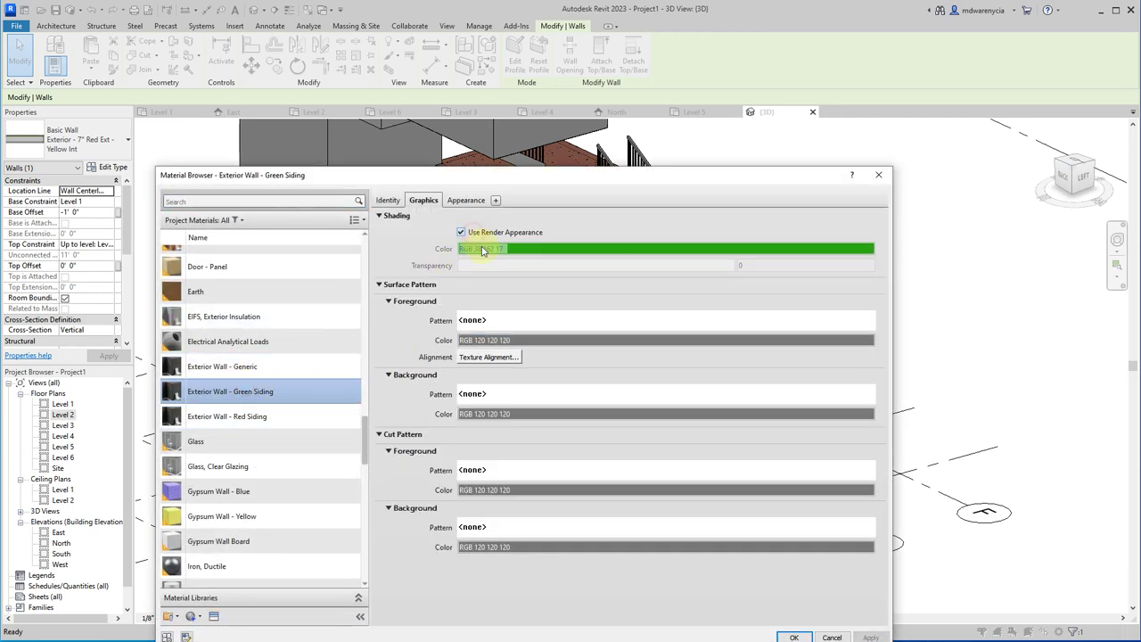
left_click(794, 637)
left_click(523, 542)
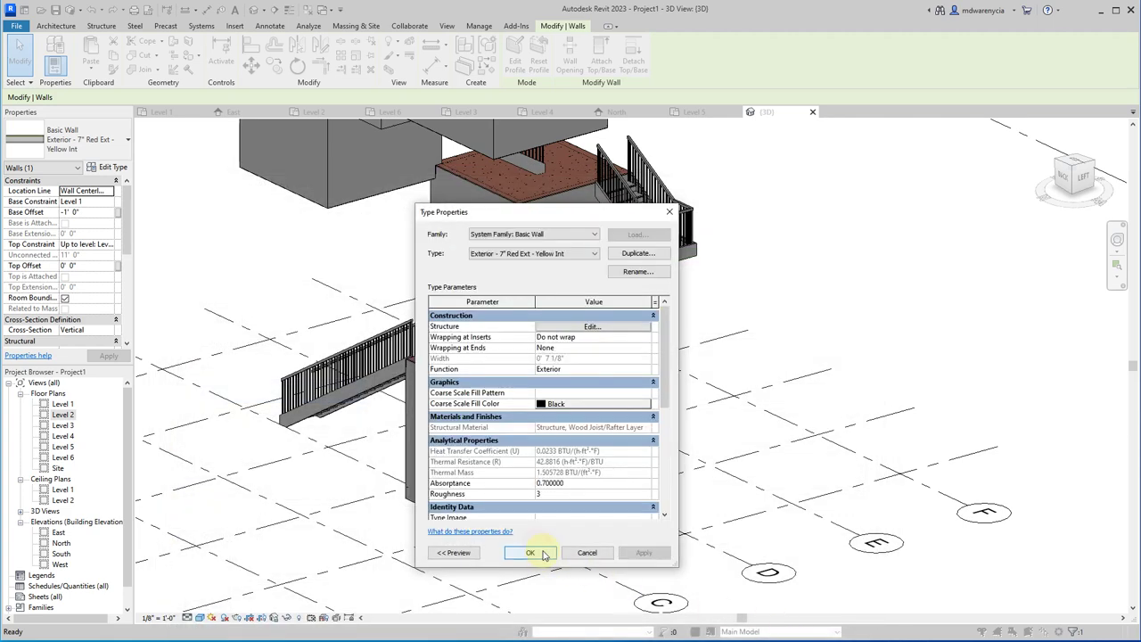
left_click(526, 619)
left_click(535, 546)
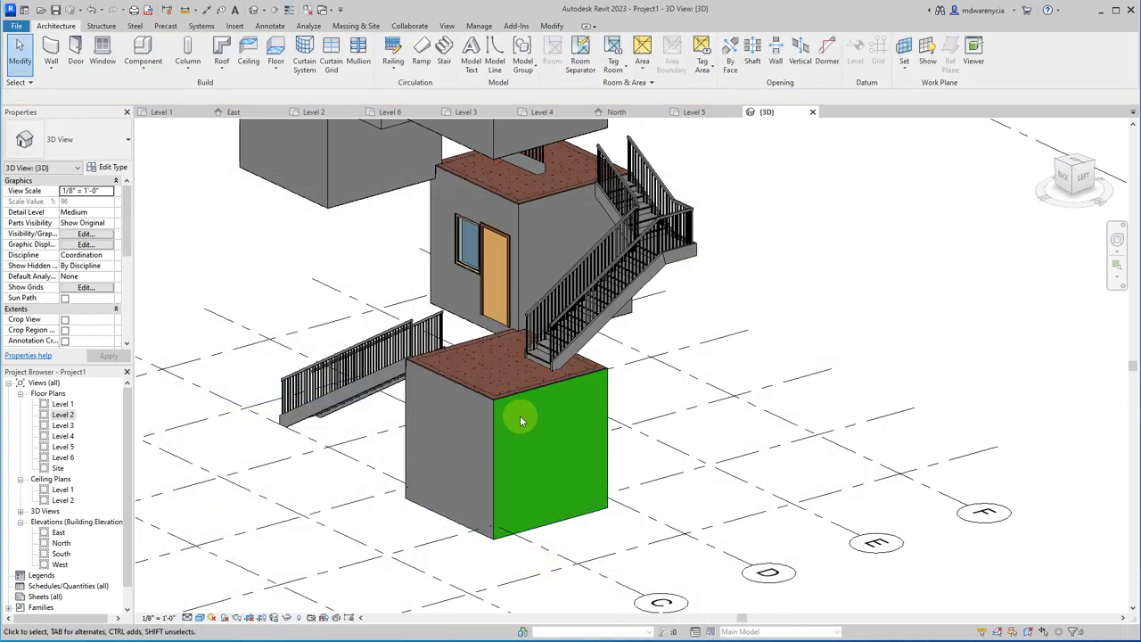
left_click(524, 396)
key("Escape")
left_click(598, 406)
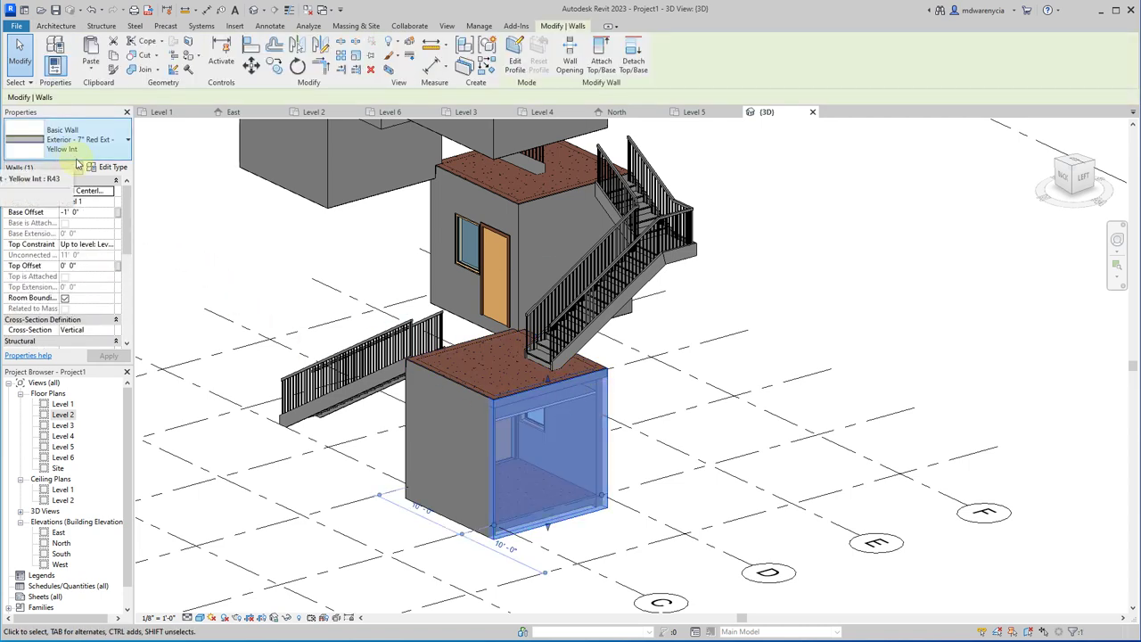
left_click(110, 197)
left_click(109, 191)
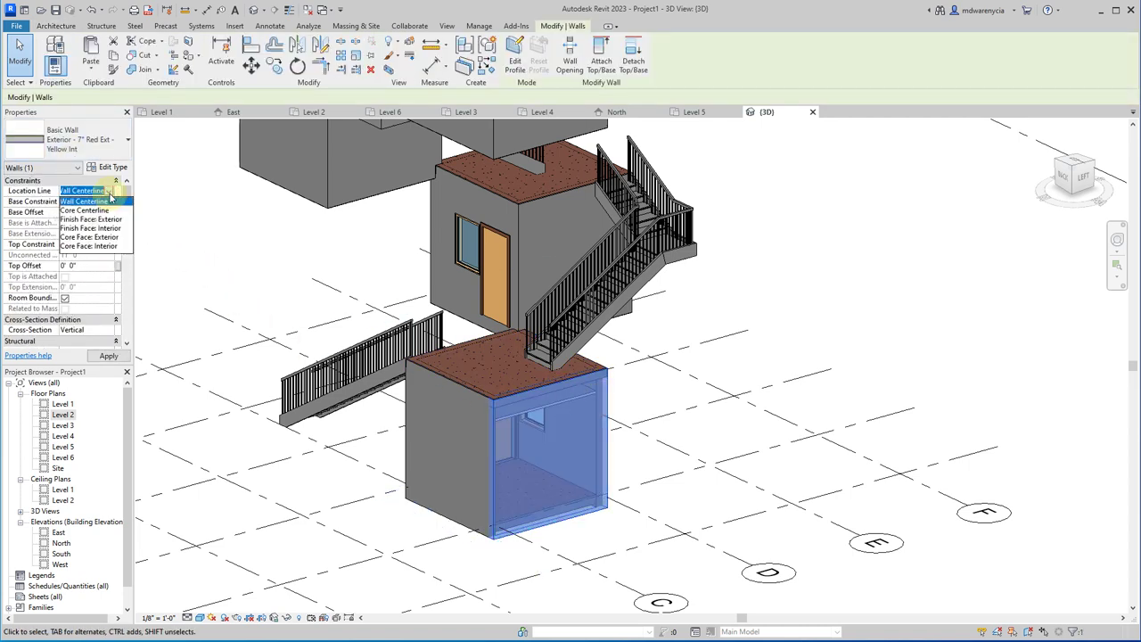
left_click(90, 202)
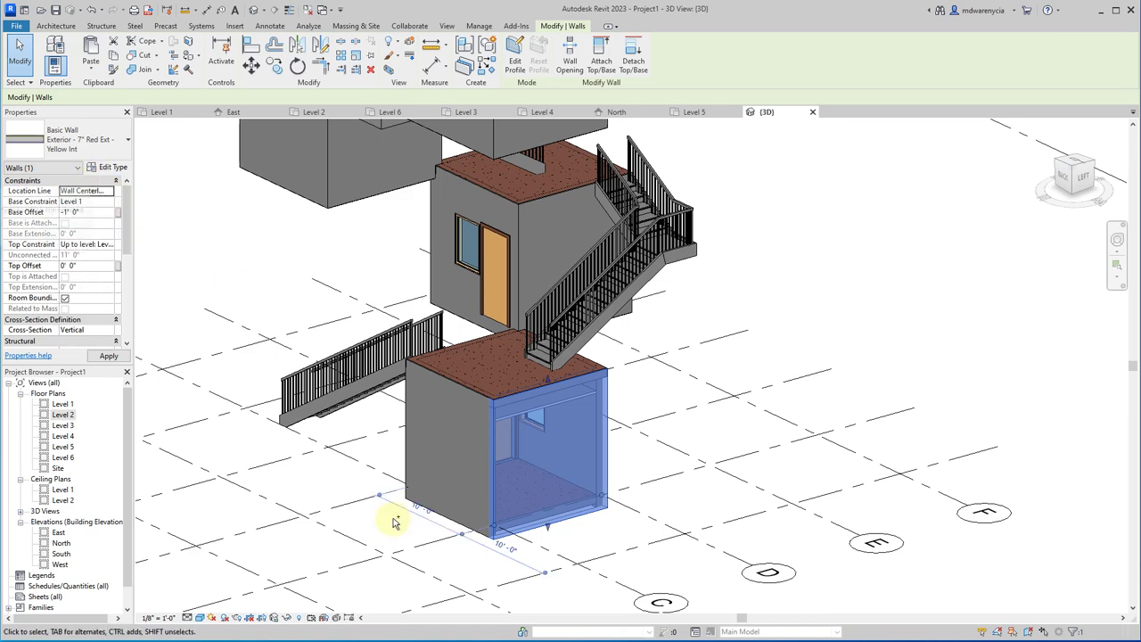
left_click(440, 537)
- Use the render appearance for the shading of the Red Ext - Yellow Int wall's Finish 1 material, Exterior Wall - Red Siding
left_click(511, 406)
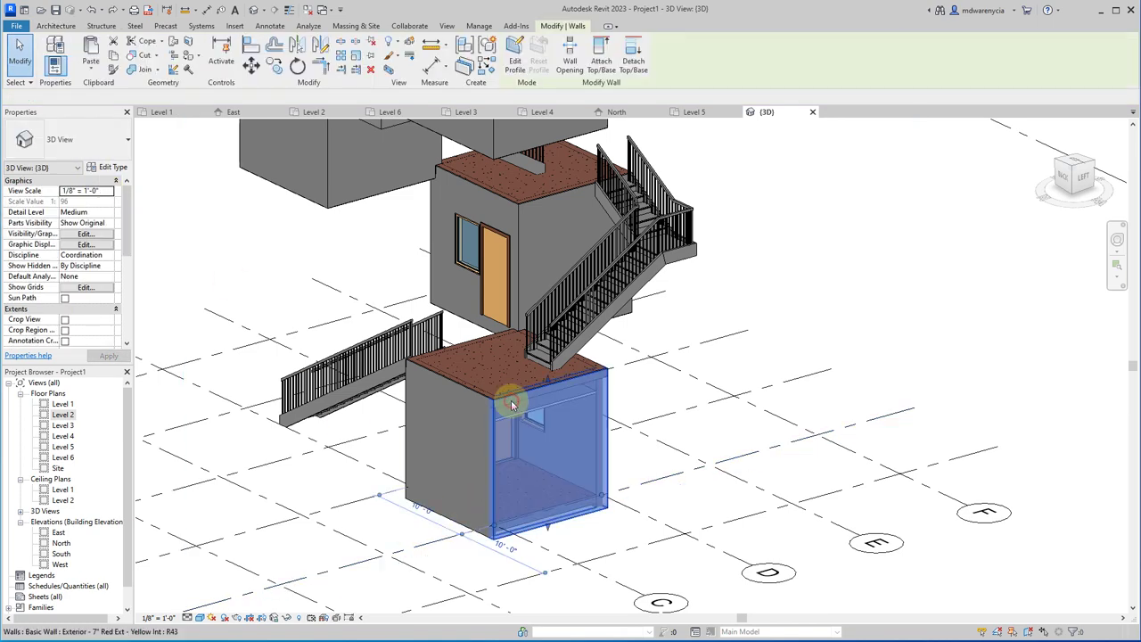
left_click(111, 168)
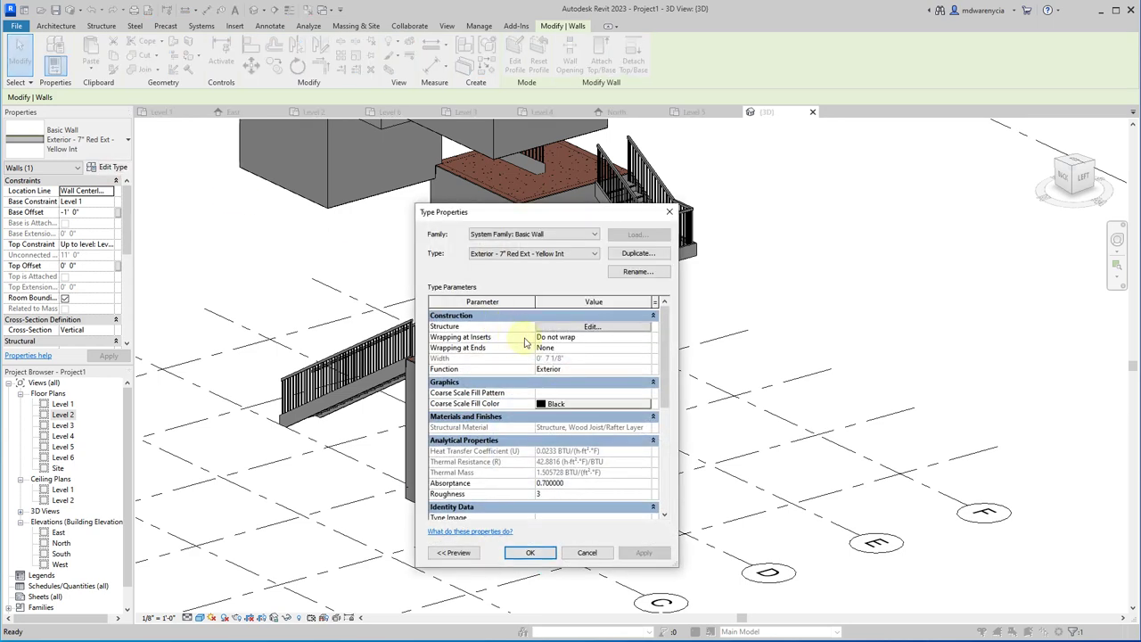
left_click(570, 336)
left_click(496, 323)
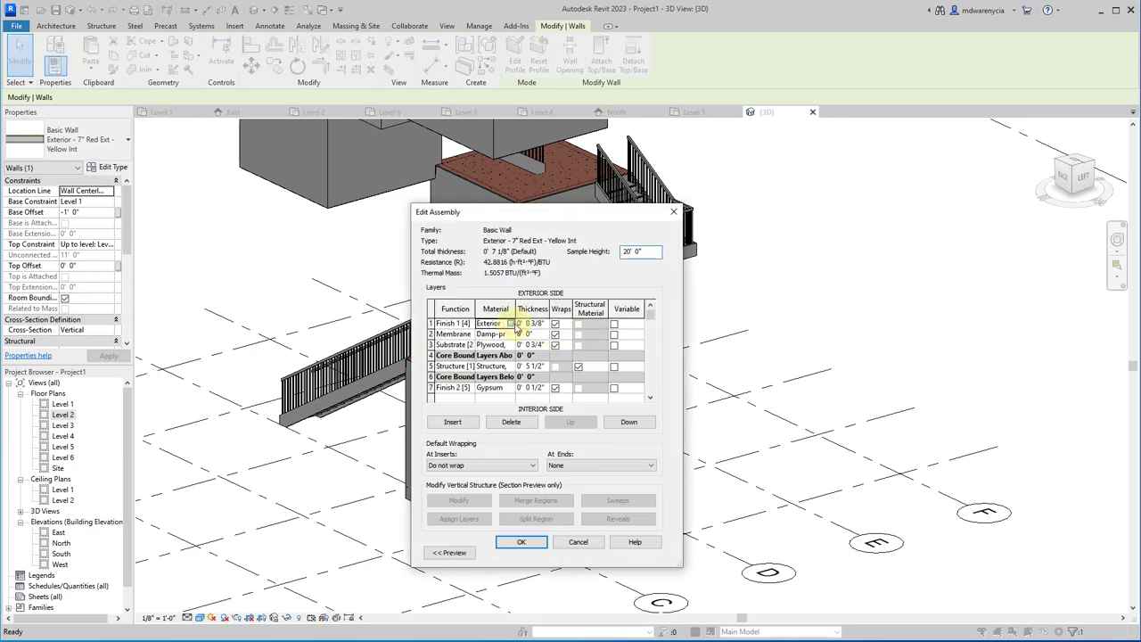
left_click(517, 323)
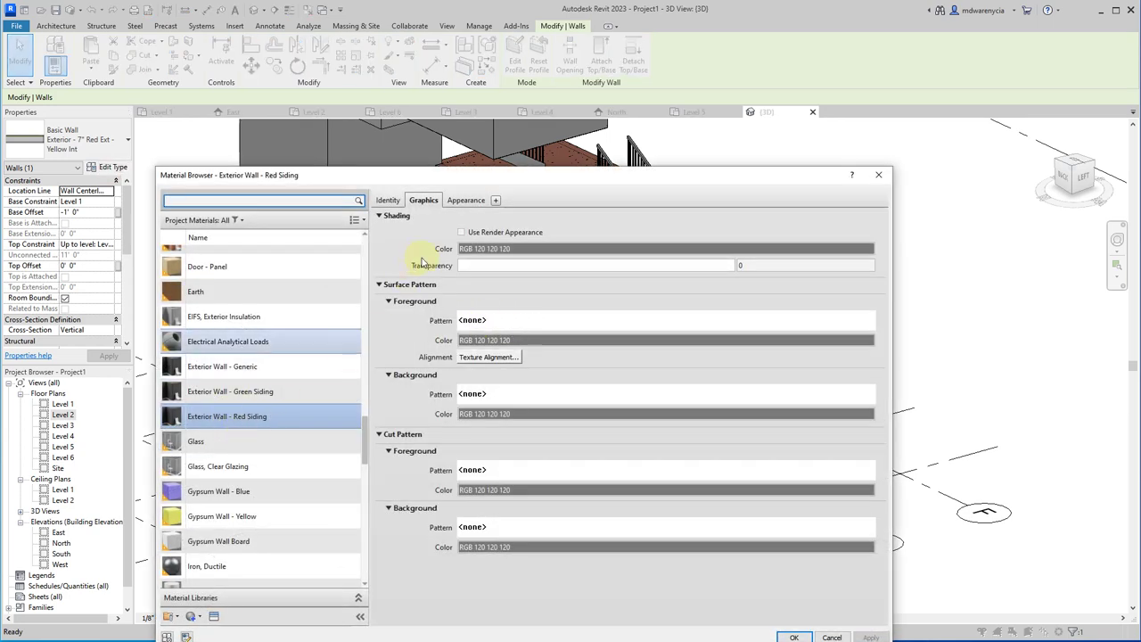
left_click(461, 232)
left_click(870, 638)
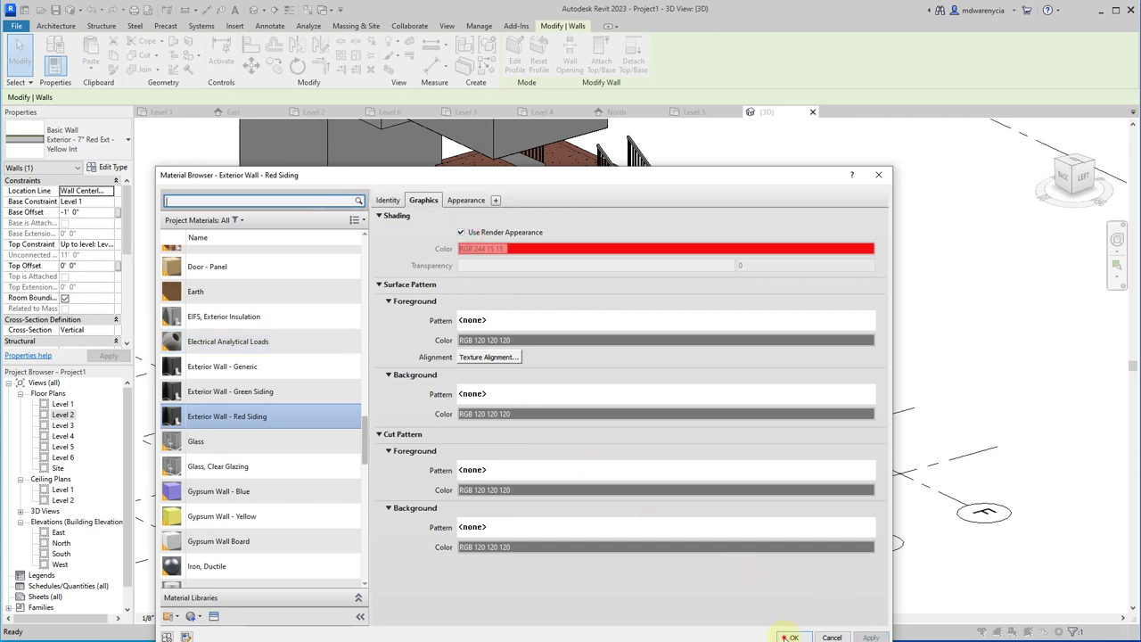
left_click(793, 638)
- Select the gypsum material of the interior Finish 2 layer for editing
left_click(499, 388)
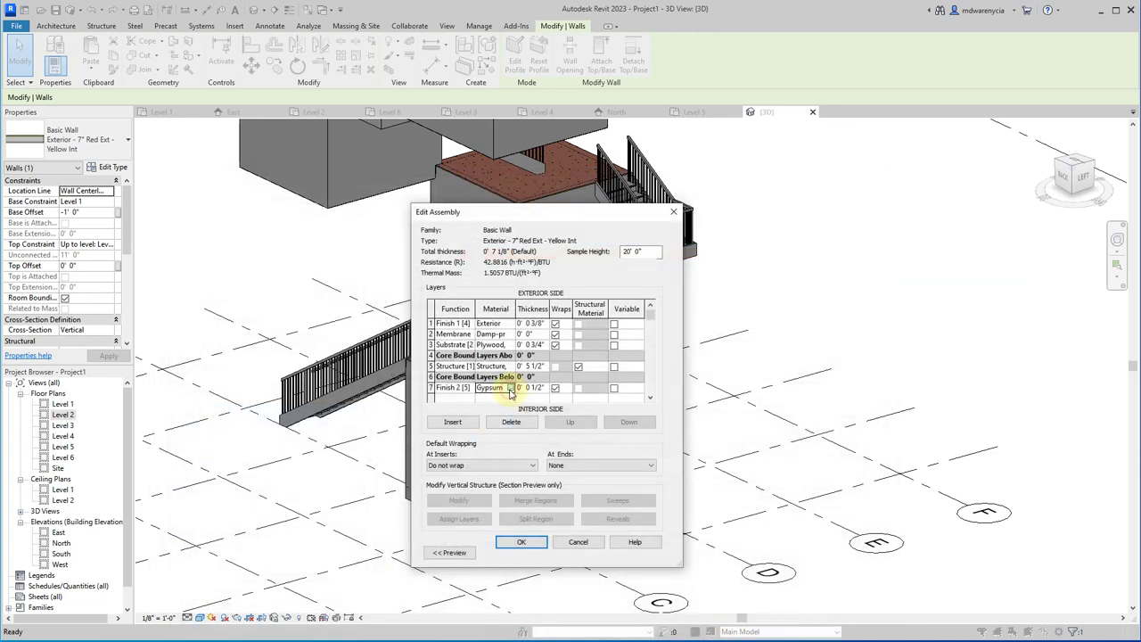